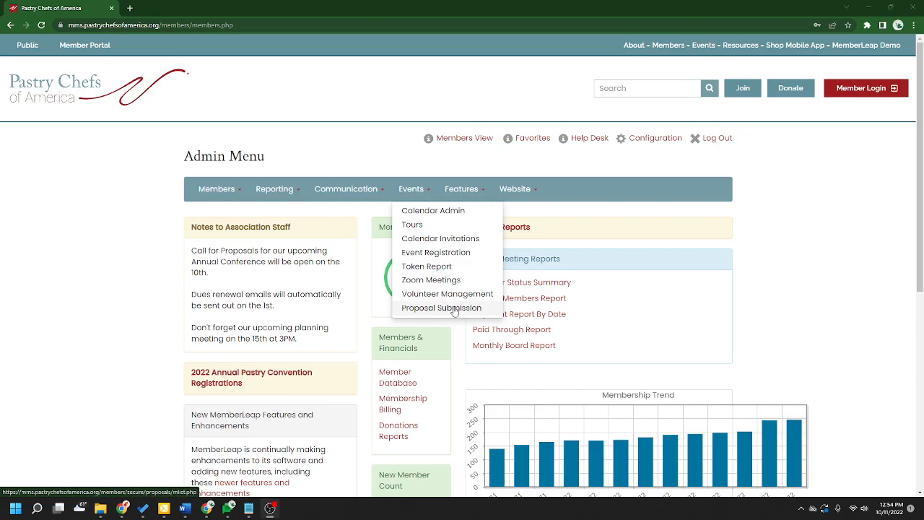
- Open Proposal Submission and scroll to requests like Cornbread Convention Ideas and Test Request (NW)
left_click(454, 309)
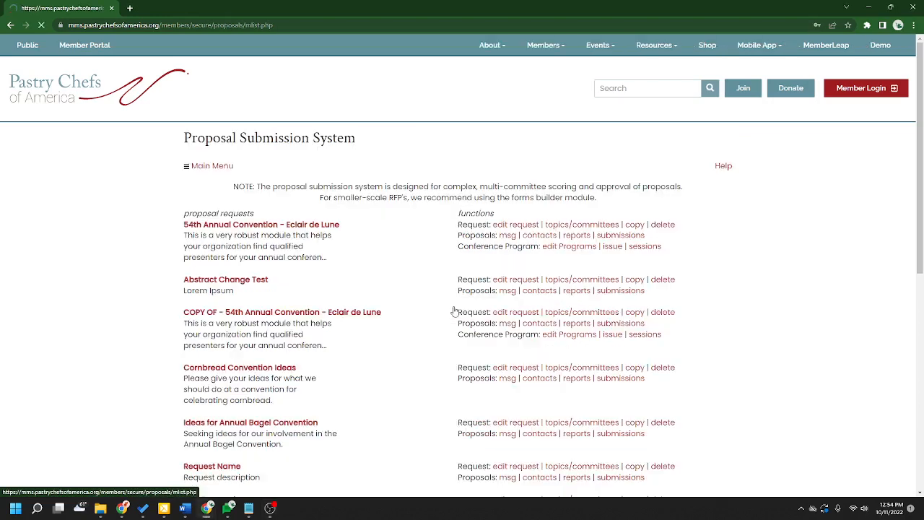
scroll(429, 269, "down", 3)
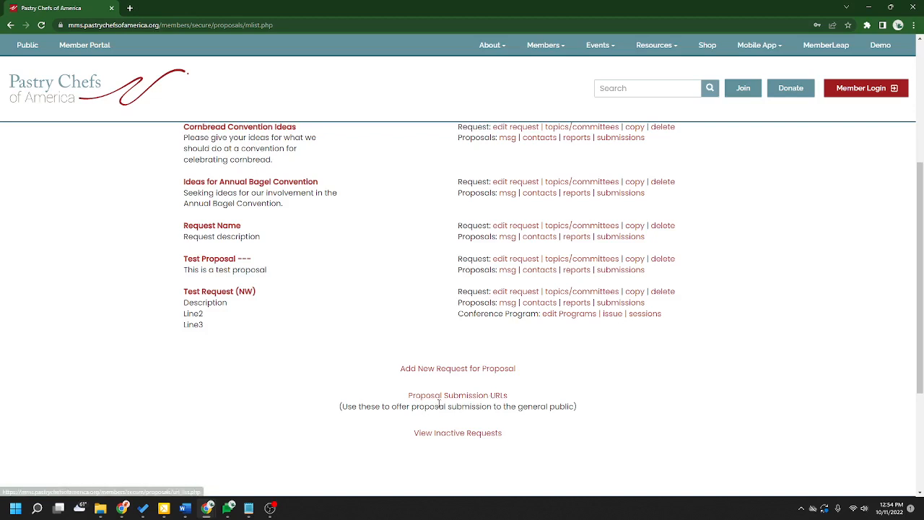
- Find the Request Name public submission link and show that page beside the admin window
left_click(469, 397)
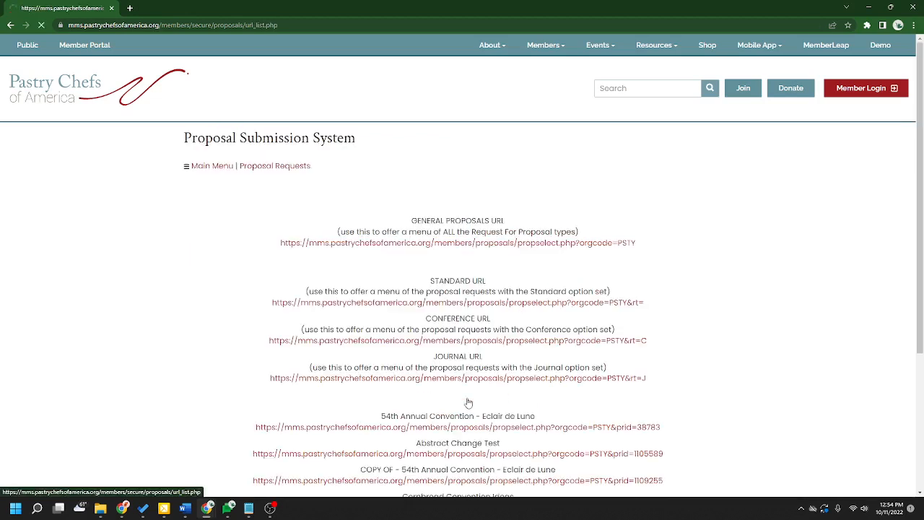
scroll(468, 403, "down", 3)
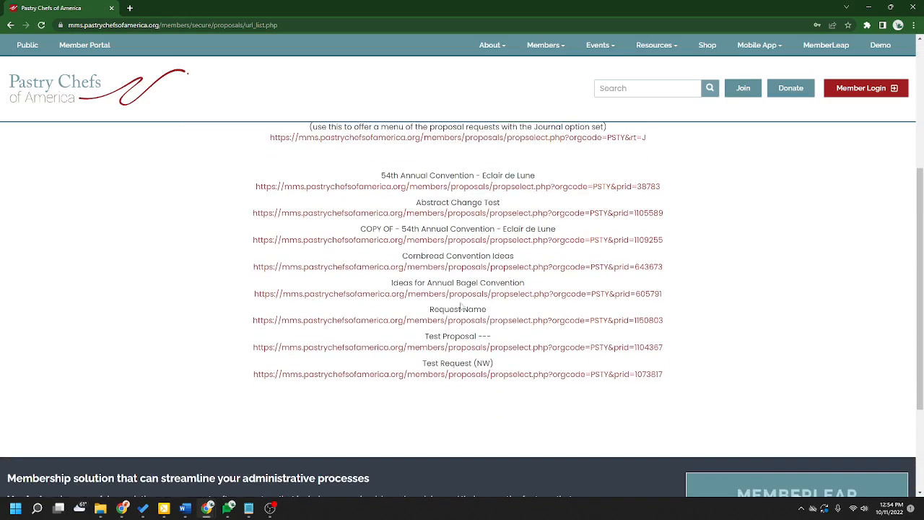
left_click_drag(488, 310, 430, 310)
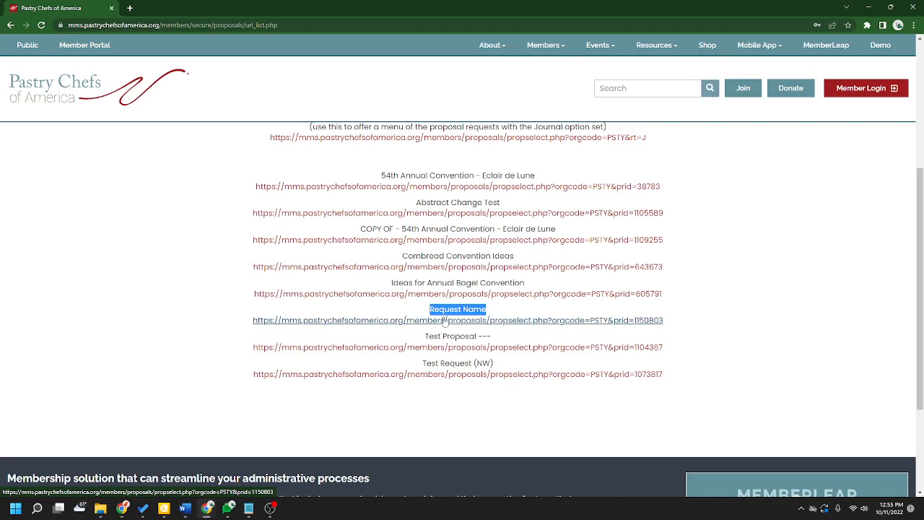
left_click(893, 10)
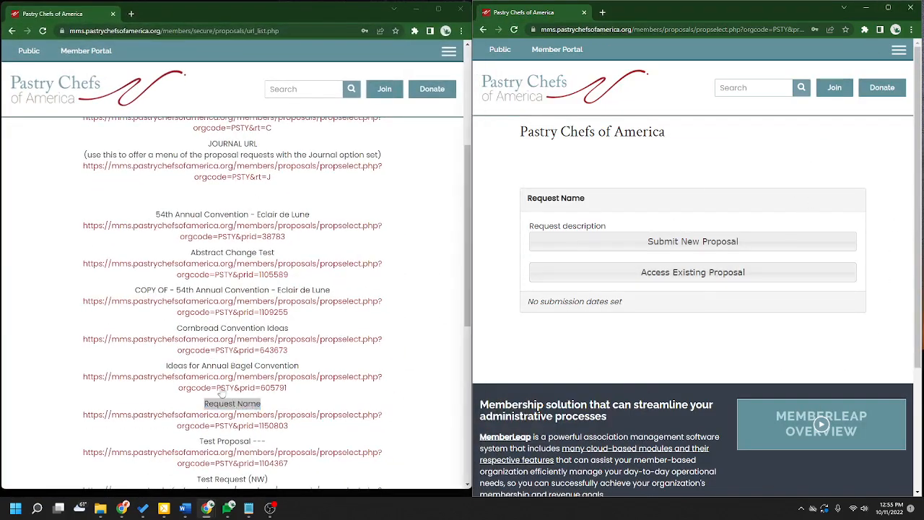
- Return to the proposal requests list and open Request Name for editing
scroll(221, 392, "up", 4)
left_click(165, 161)
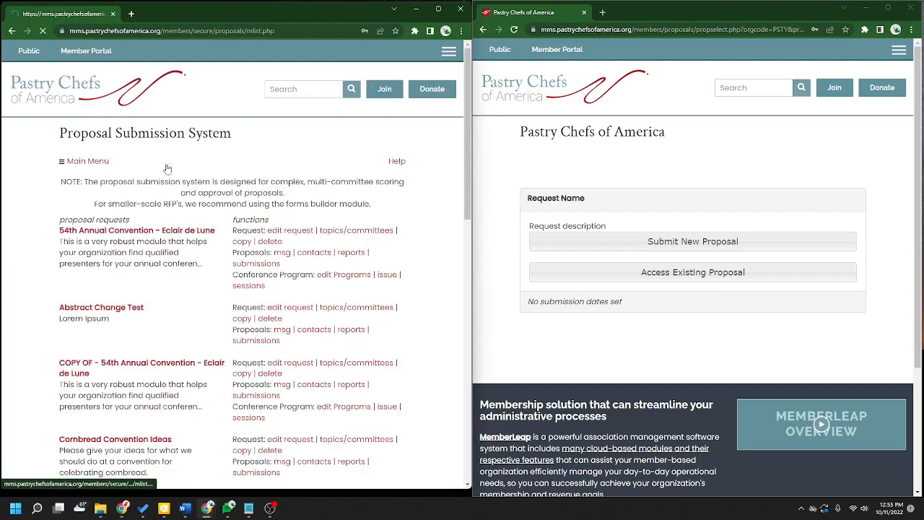
scroll(300, 327, "down", 2)
scroll(302, 327, "down", 3)
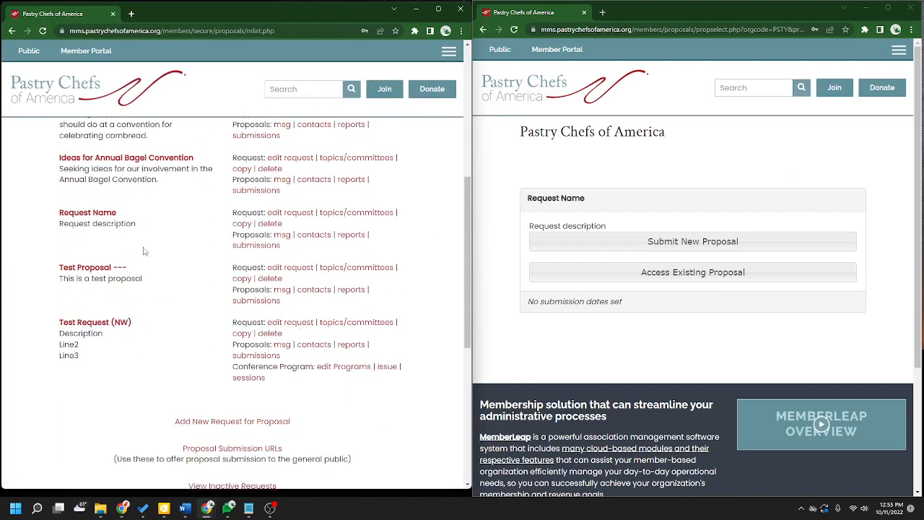
left_click(296, 213)
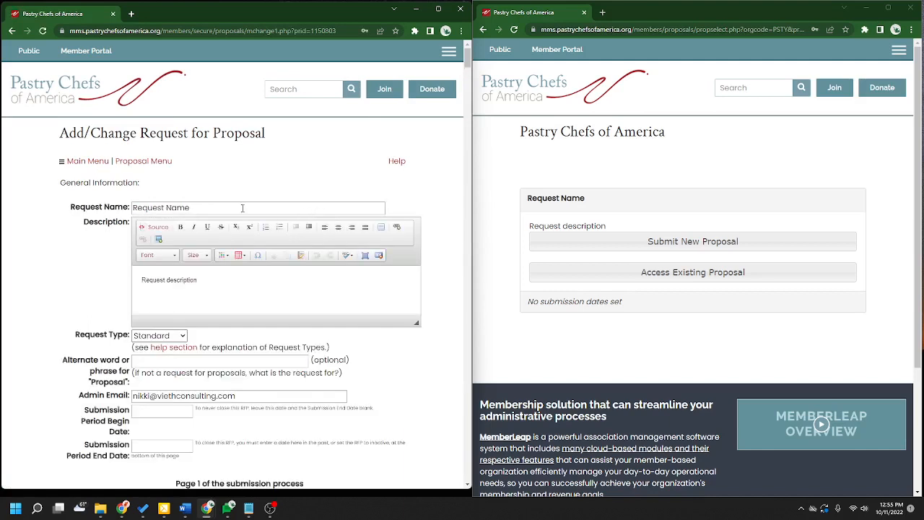
- Compare the request name and description in the admin form with the public page
left_click_drag(241, 207, 113, 210)
left_click(116, 210)
left_click(136, 209)
left_click_drag(586, 199, 528, 200)
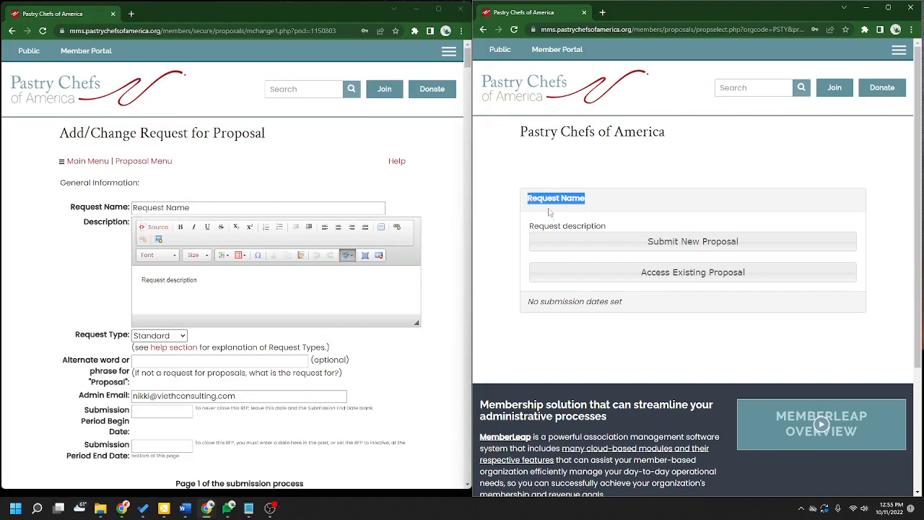
left_click(57, 279)
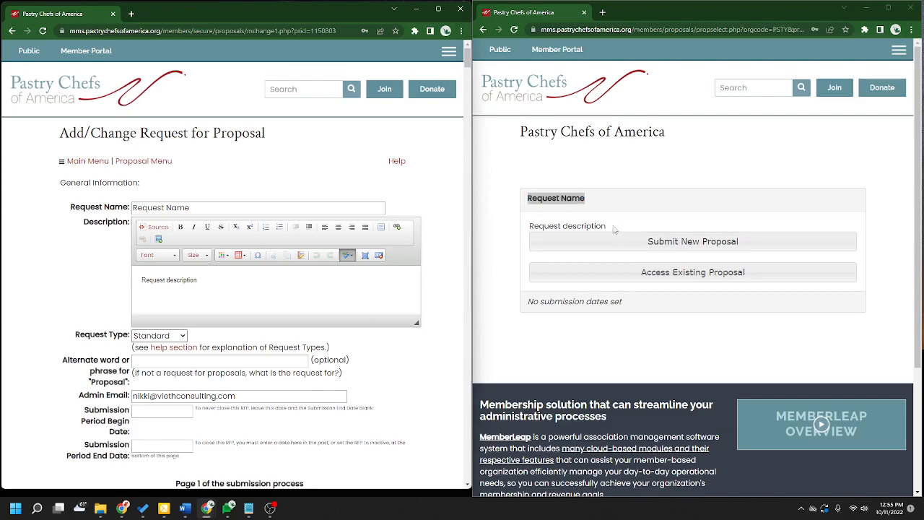
left_click_drag(607, 226, 530, 226)
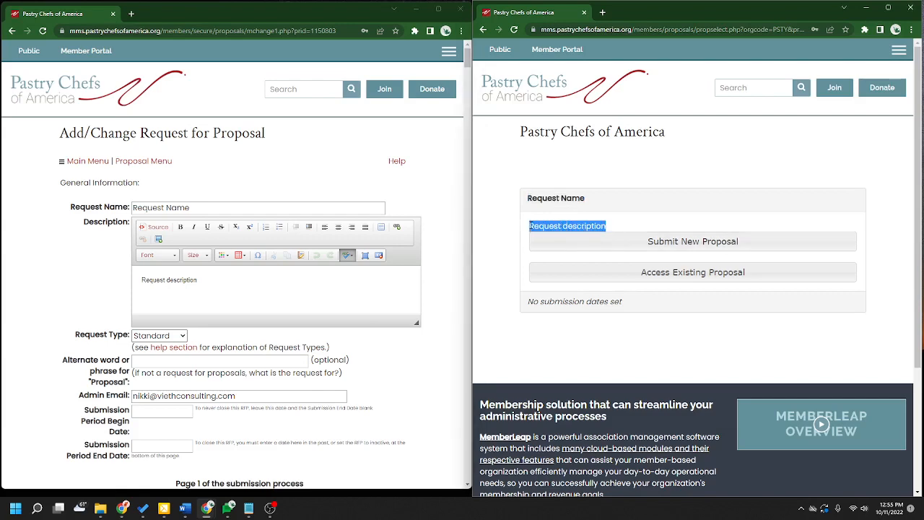
scroll(422, 350, "down", 2)
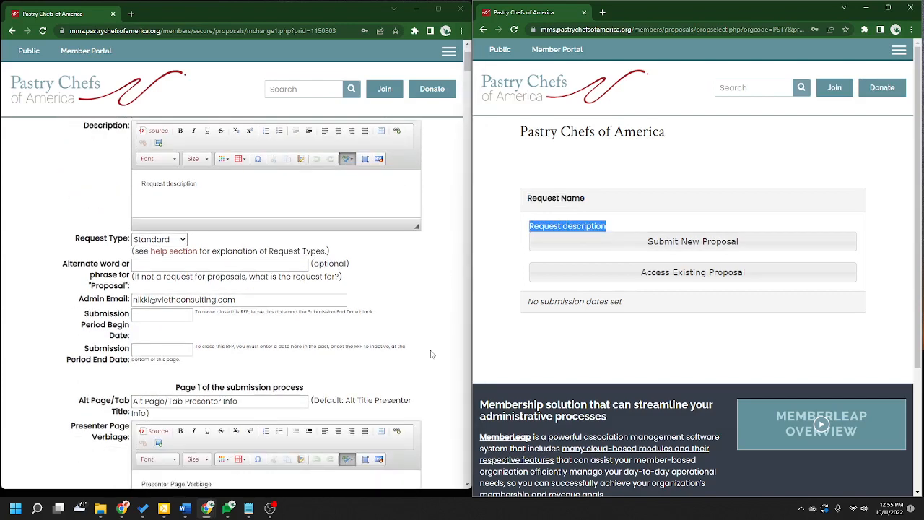
left_click(381, 290)
- Leave Request Type as Standard and review the Alternate word and Alt page title labels
left_click_drag(76, 243, 130, 239)
left_click(160, 240)
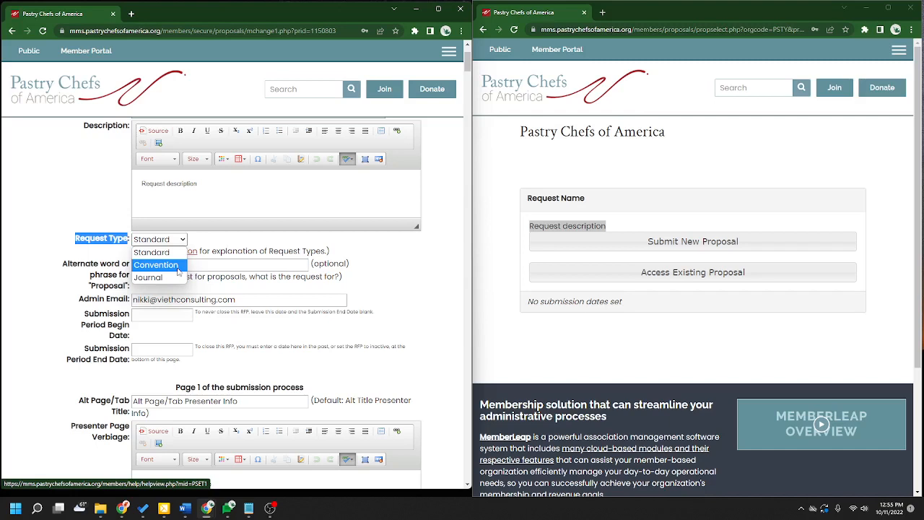
left_click(362, 258)
scroll(129, 268, "down", 1)
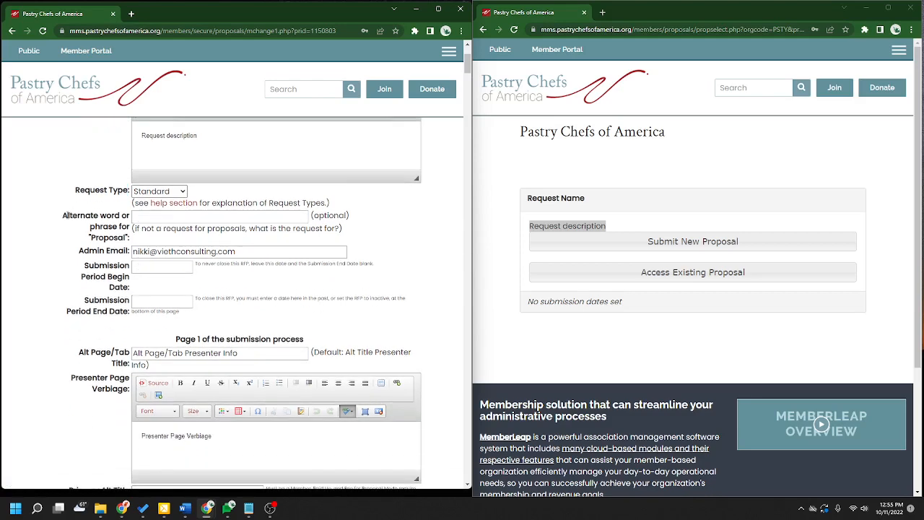
left_click_drag(63, 215, 99, 216)
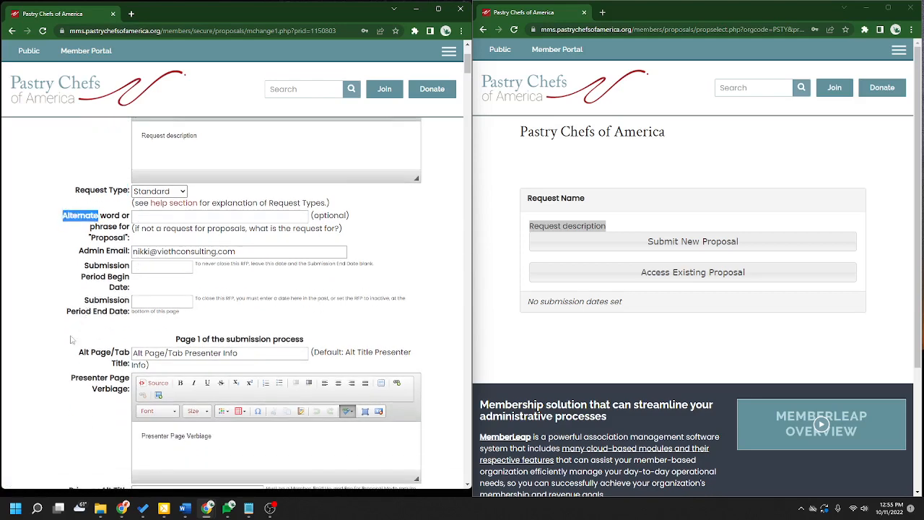
left_click_drag(78, 353, 95, 353)
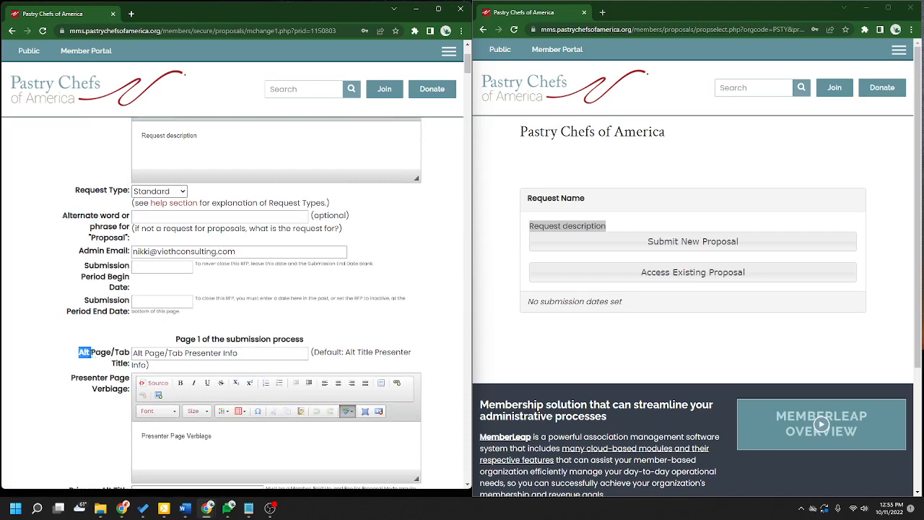
left_click(569, 186)
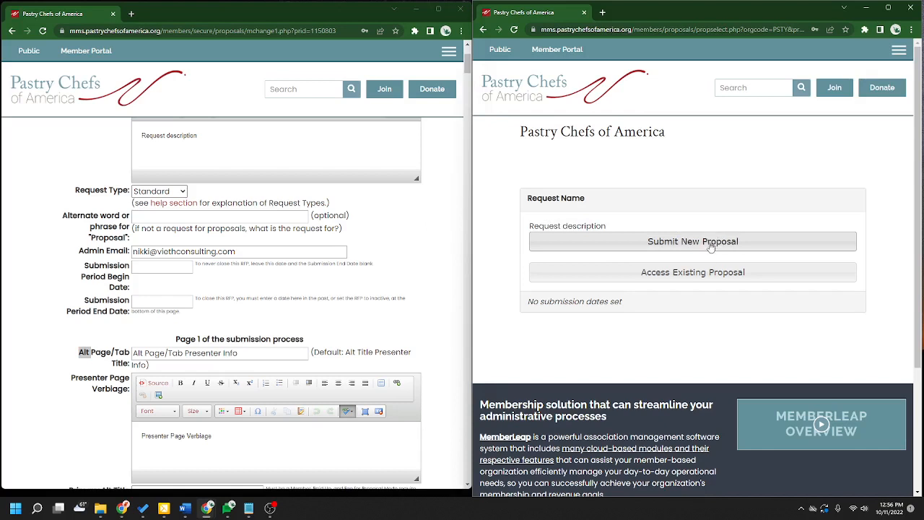
- Enter Nomination as the alternate word for proposal and save the general settings
left_click(160, 219)
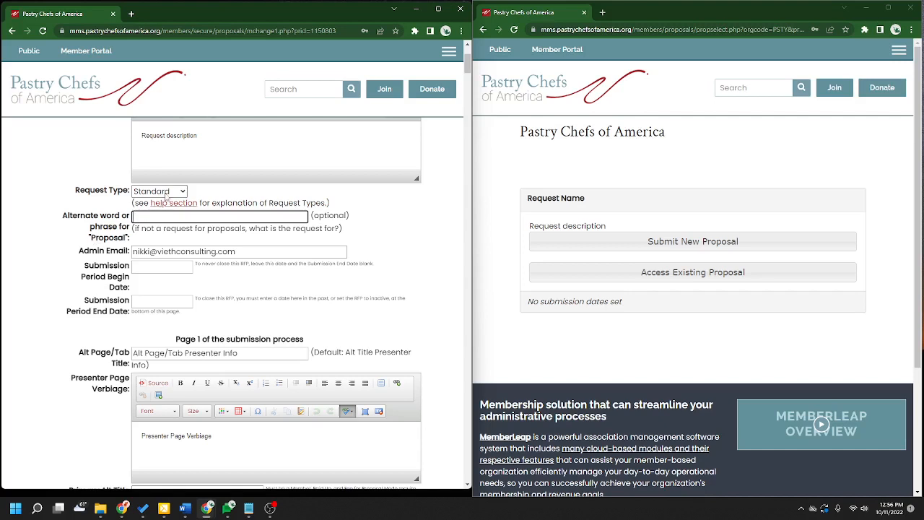
type("Nominations")
key("BackSpace")
scroll(399, 279, "down", 10)
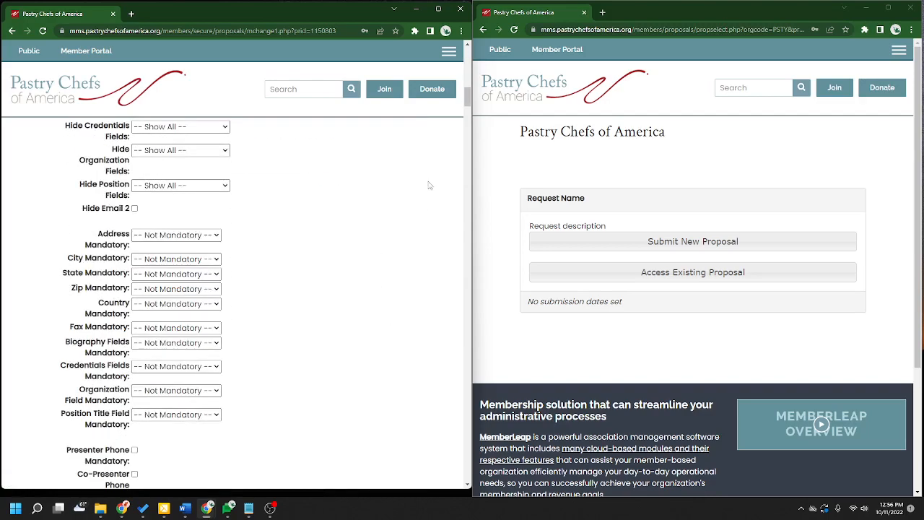
left_click_drag(467, 98, 476, 352)
scroll(305, 334, "up", 3)
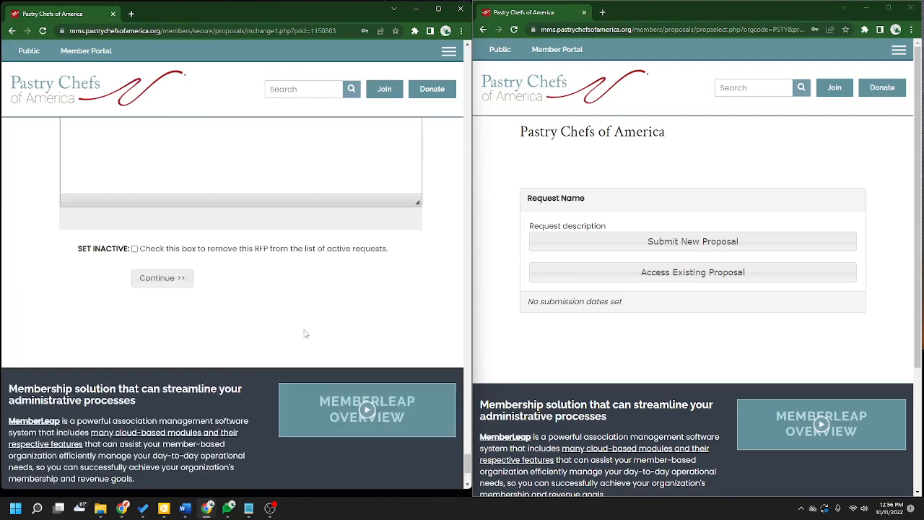
left_click(182, 361)
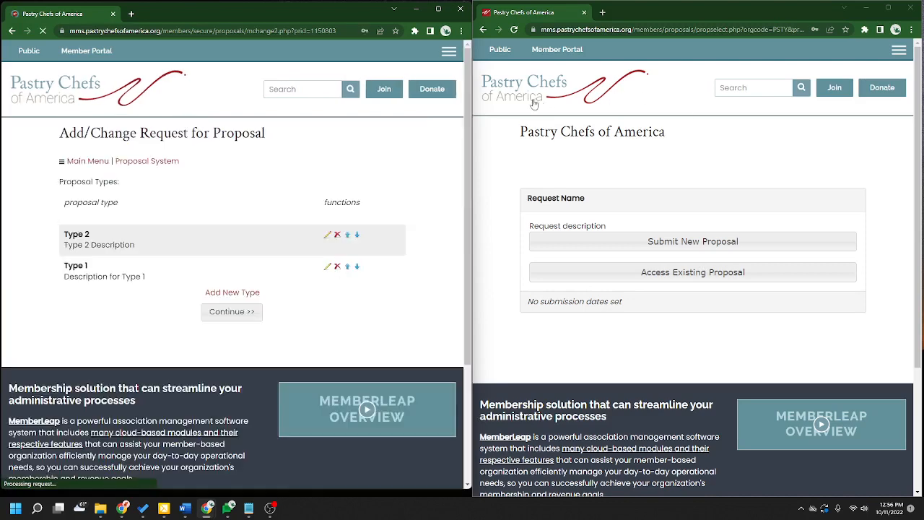
- Reload the public page to confirm Submit New Nomination, then return to the requests list
left_click(515, 32)
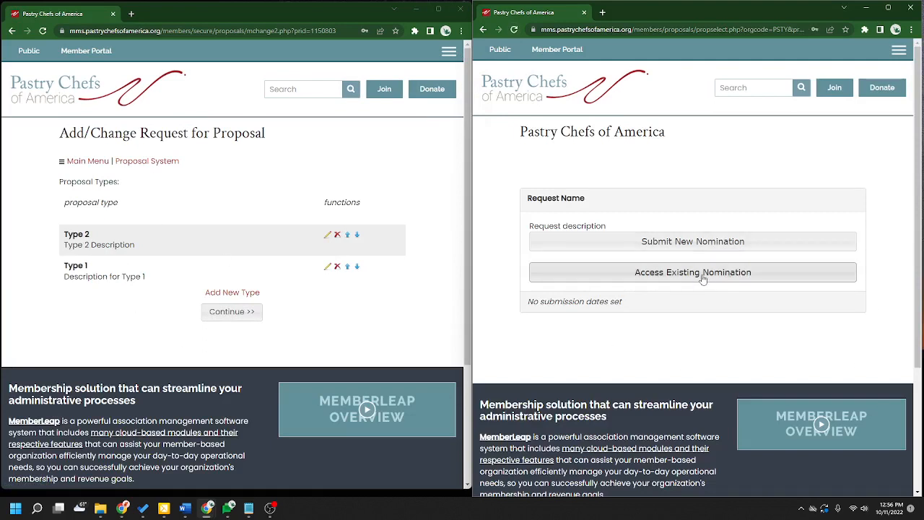
left_click(141, 160)
scroll(246, 287, "down", 5)
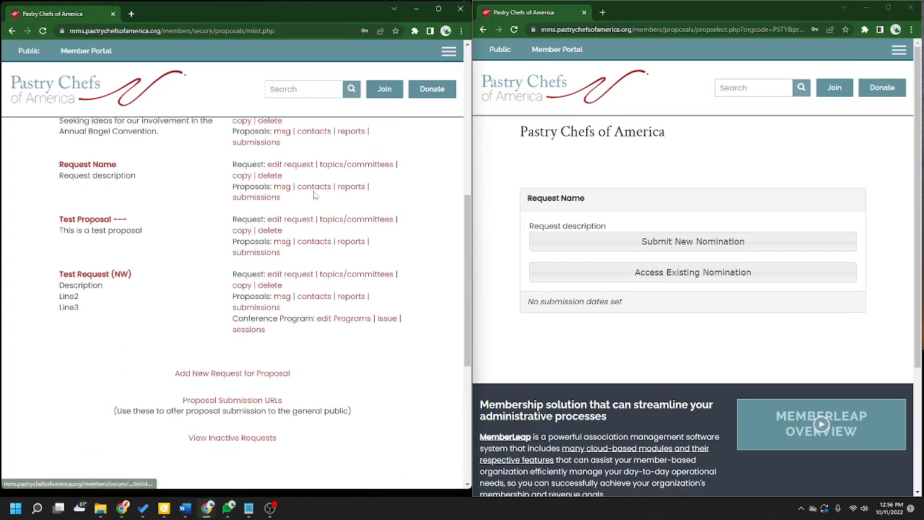
left_click(290, 164)
scroll(410, 316, "down", 2)
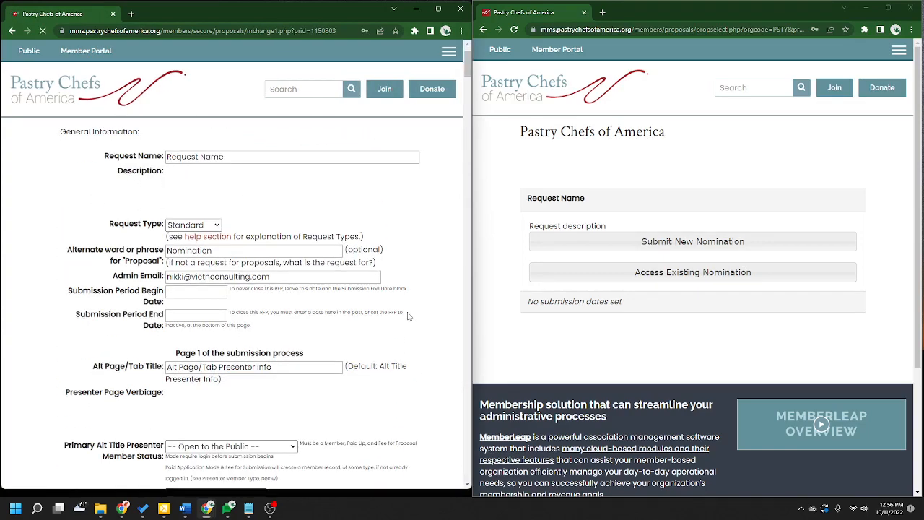
scroll(94, 298, "down", 1)
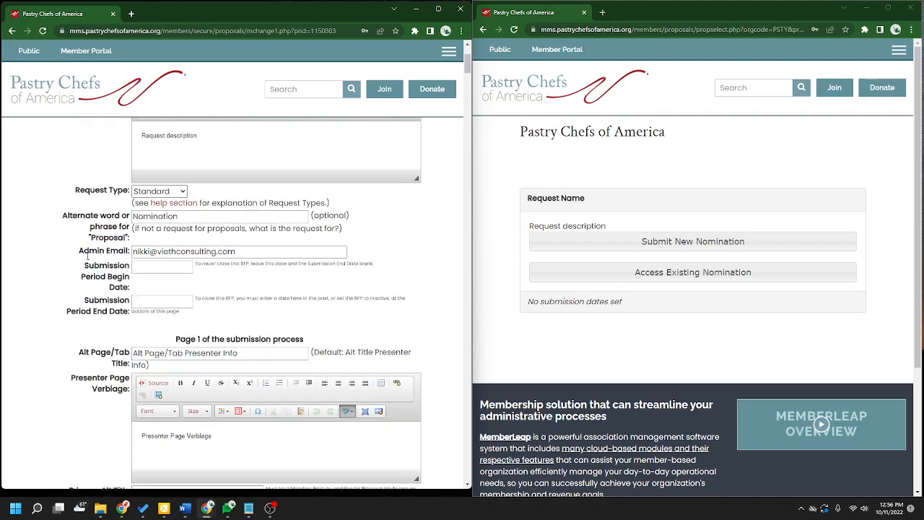
left_click_drag(80, 253, 167, 254)
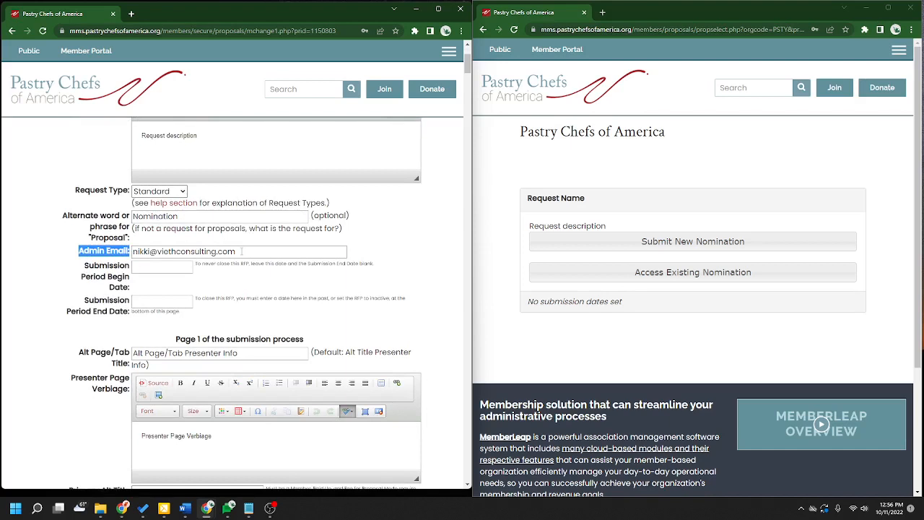
left_click(242, 251)
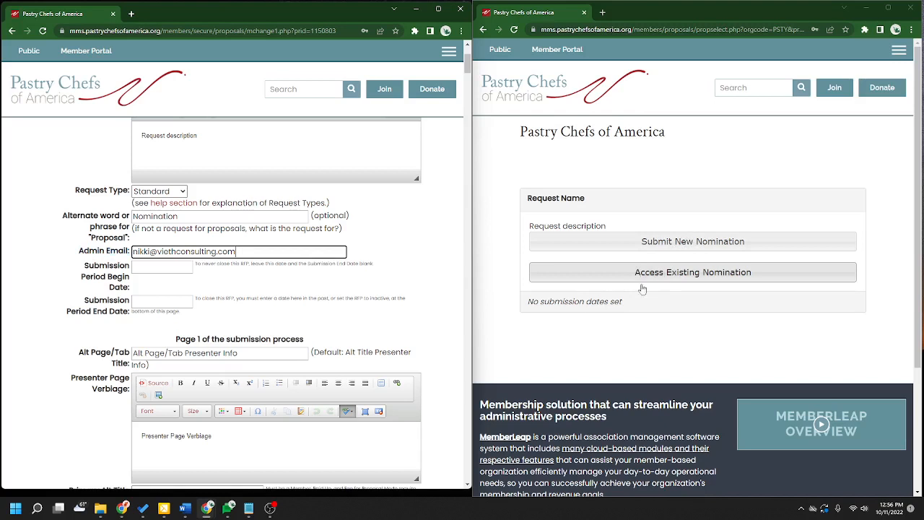
left_click(41, 311)
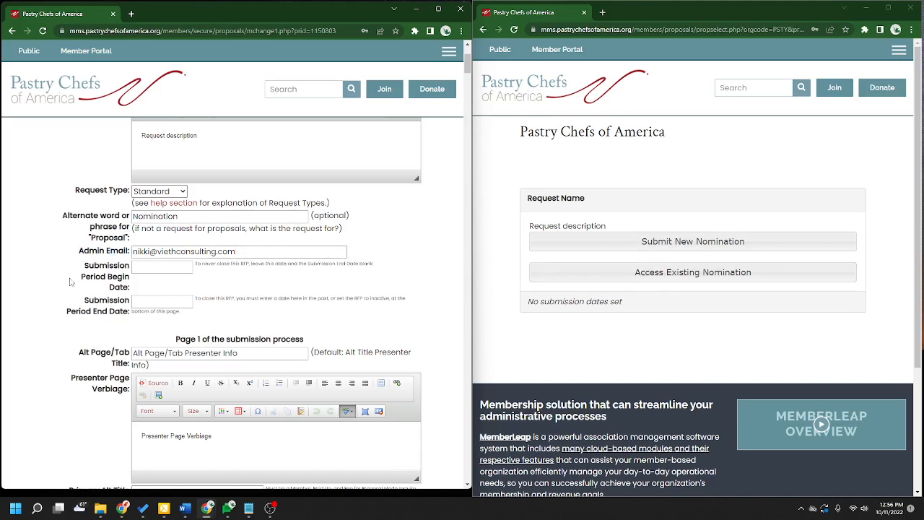
left_click_drag(85, 267, 132, 319)
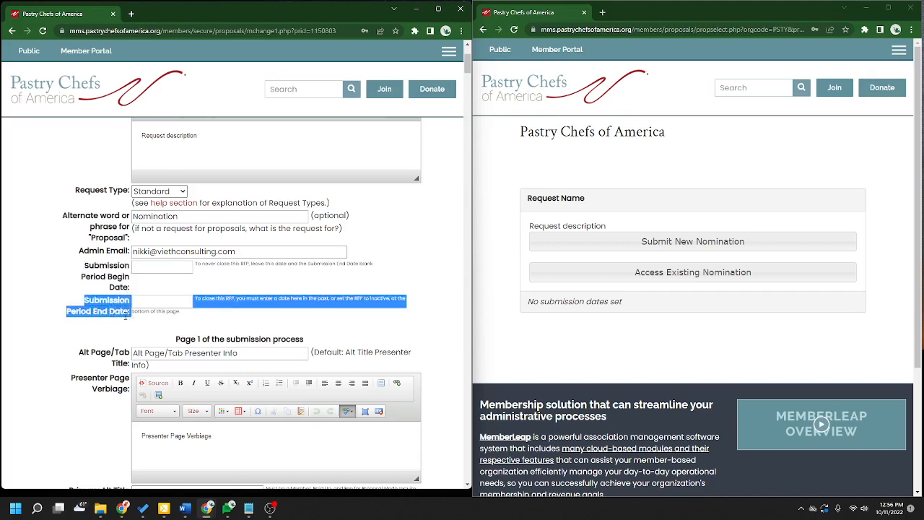
left_click(119, 273)
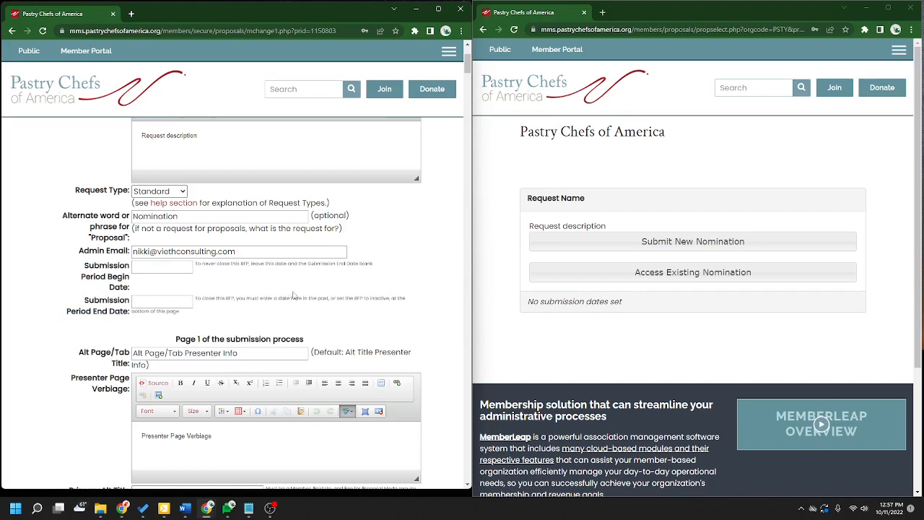
left_click(135, 301)
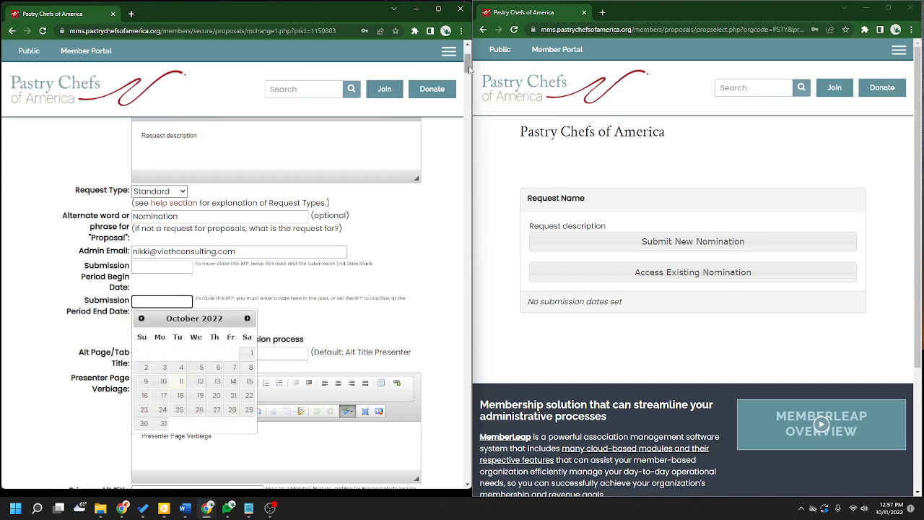
left_click_drag(471, 70, 469, 466)
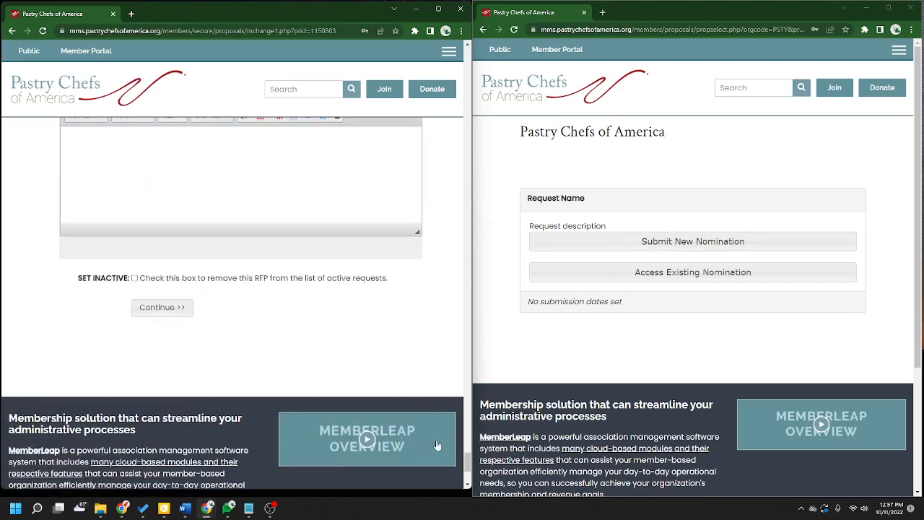
left_click_drag(468, 464, 459, 103)
scroll(379, 324, "up", 15)
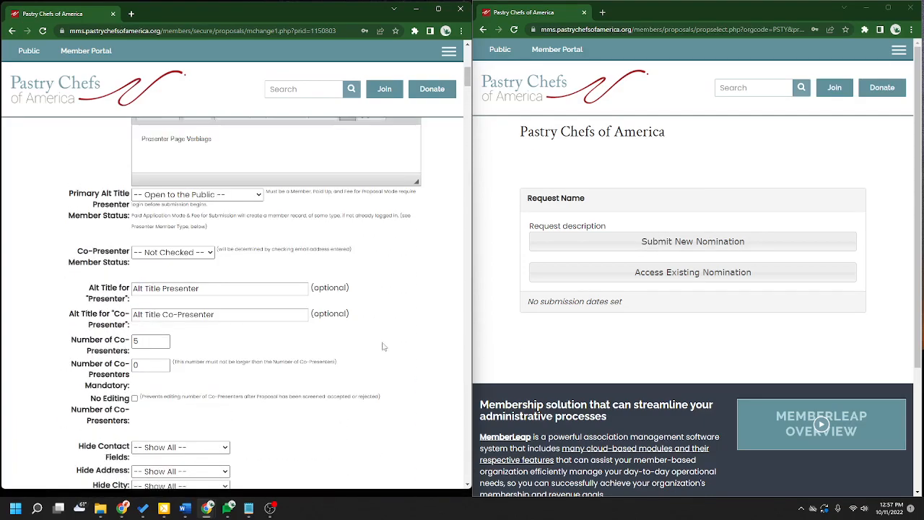
scroll(406, 393, "up", 2)
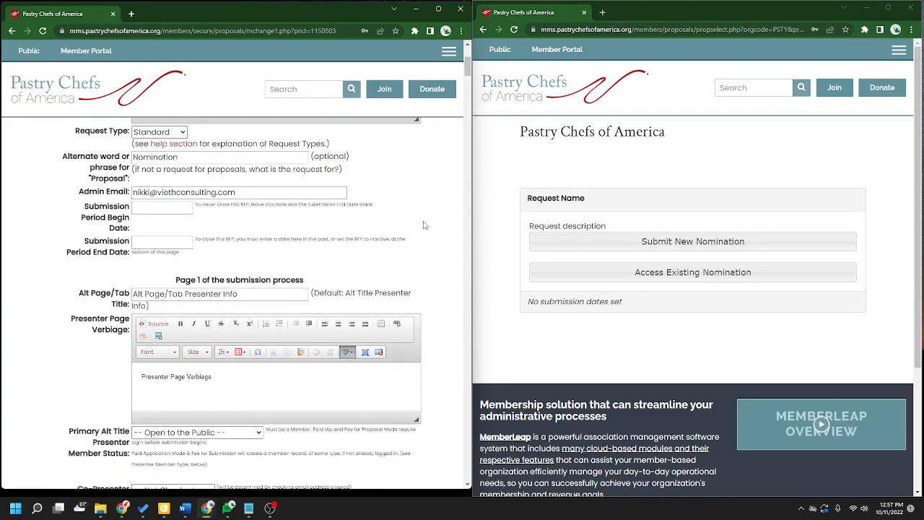
scroll(424, 226, "down", 1)
scroll(424, 226, "down", 2)
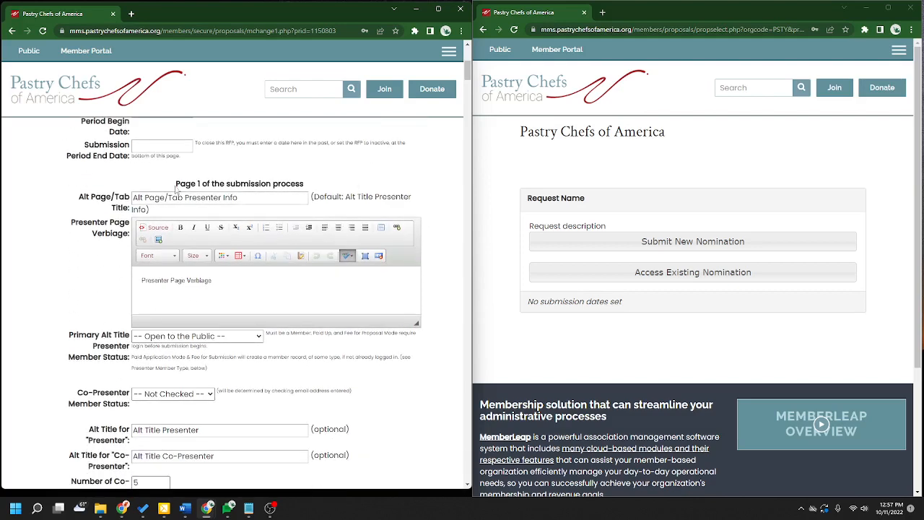
left_click_drag(176, 189, 309, 188)
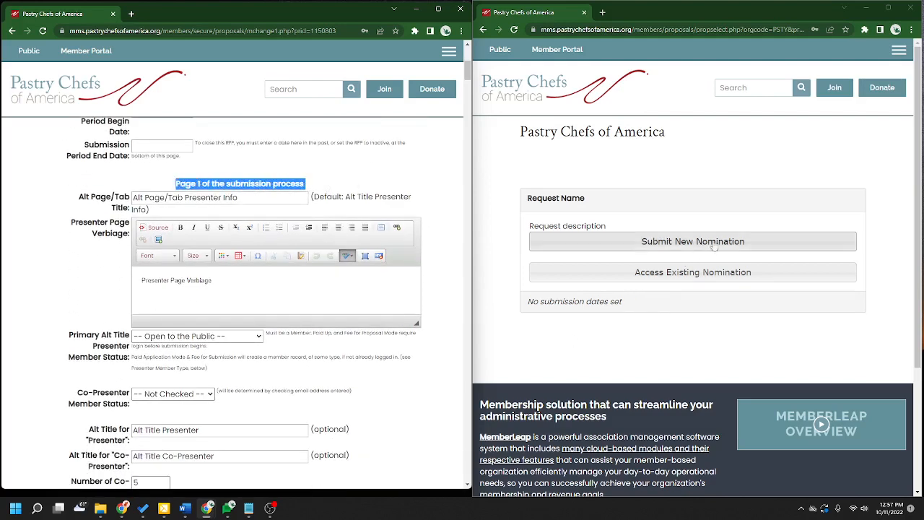
- Start a new nomination on the public form to view the Presenter Info page
left_click(659, 244)
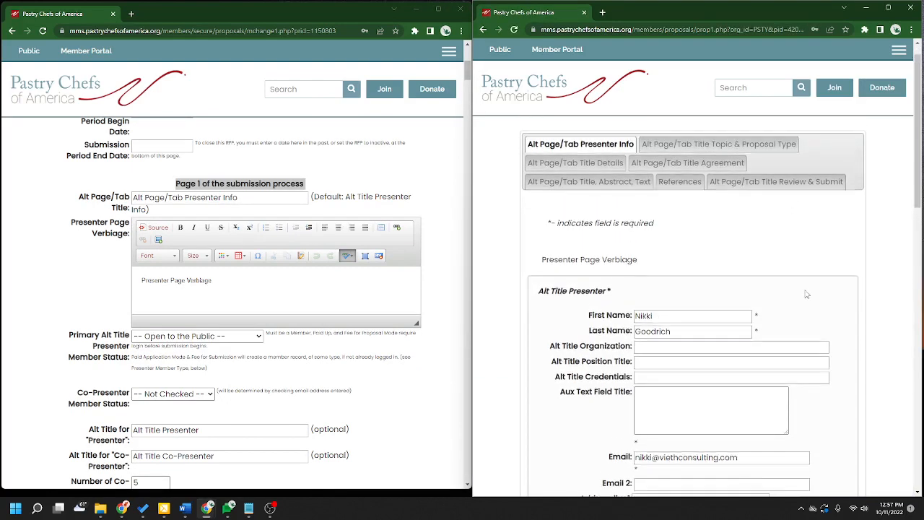
left_click_drag(520, 136, 635, 139)
left_click(582, 150)
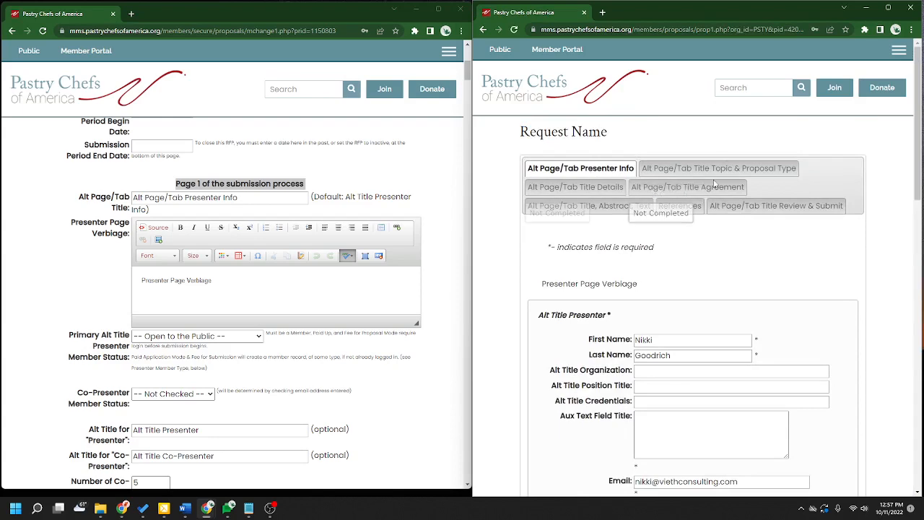
left_click_drag(527, 168, 635, 170)
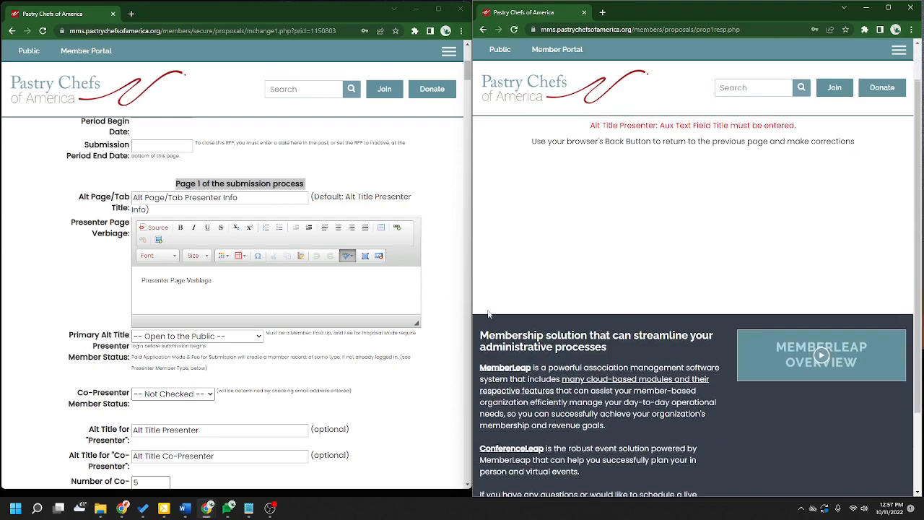
- Recover from the resubmission error back to the Alt Page/Tab Presenter Info step
left_click(516, 29)
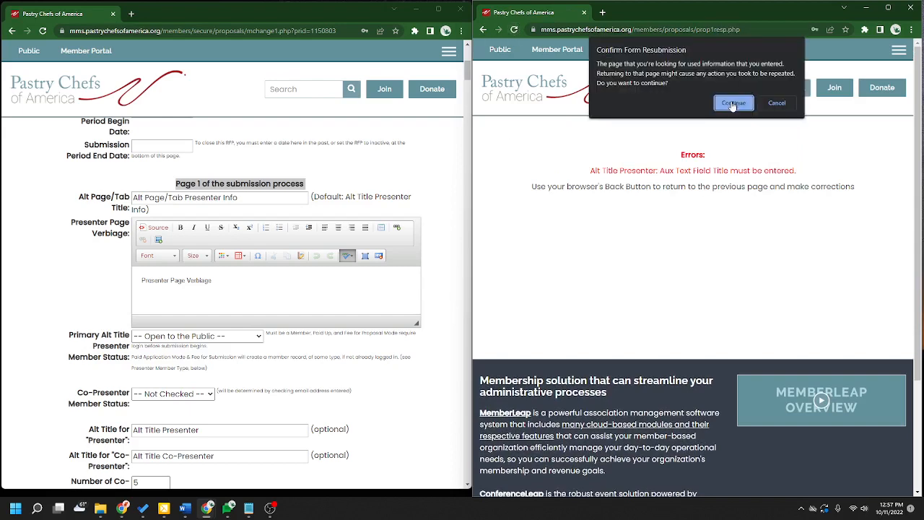
left_click(730, 102)
left_click(483, 31)
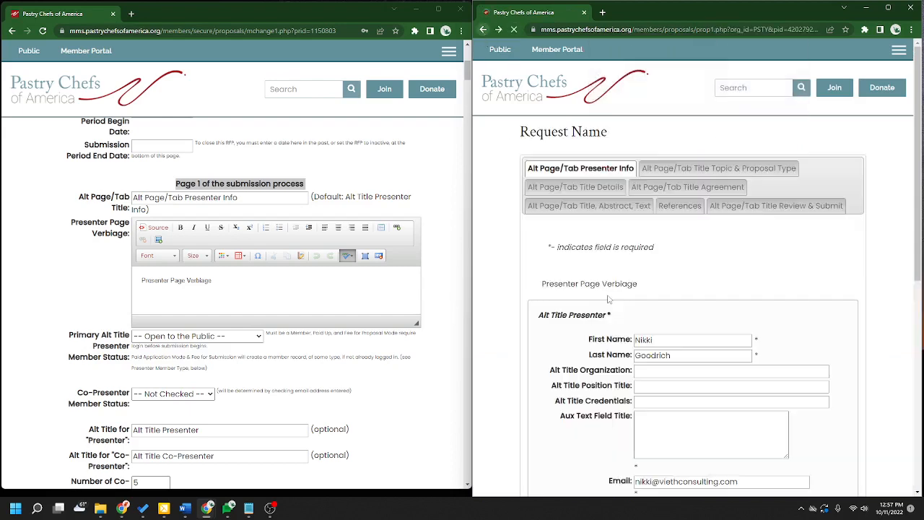
scroll(640, 387, "down", 2)
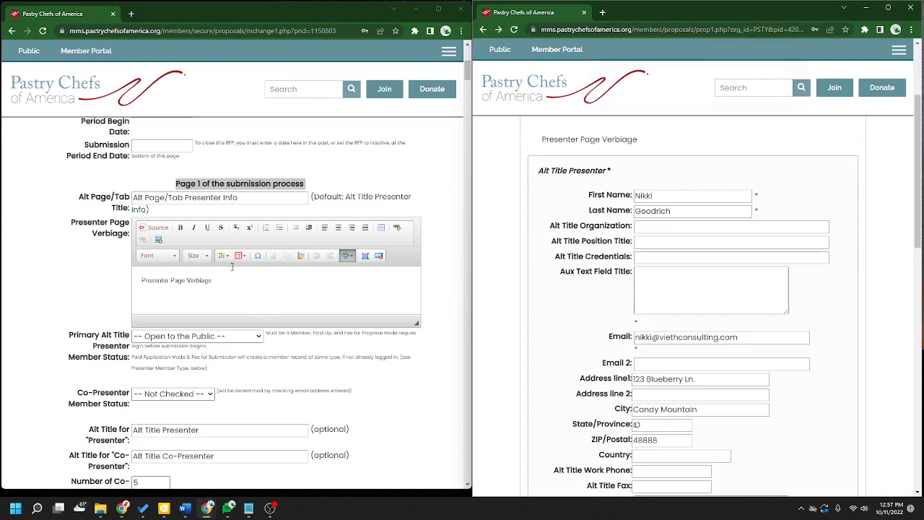
left_click_drag(240, 198, 133, 203)
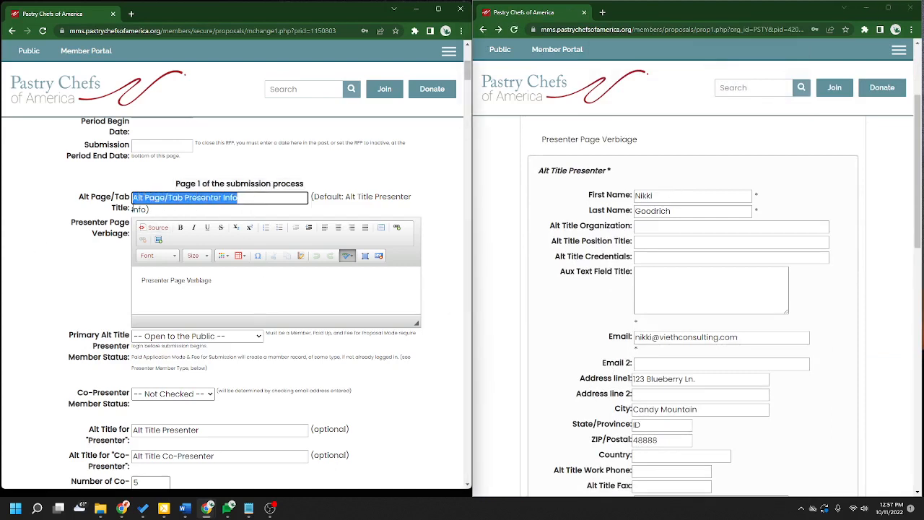
scroll(496, 282, "up", 3)
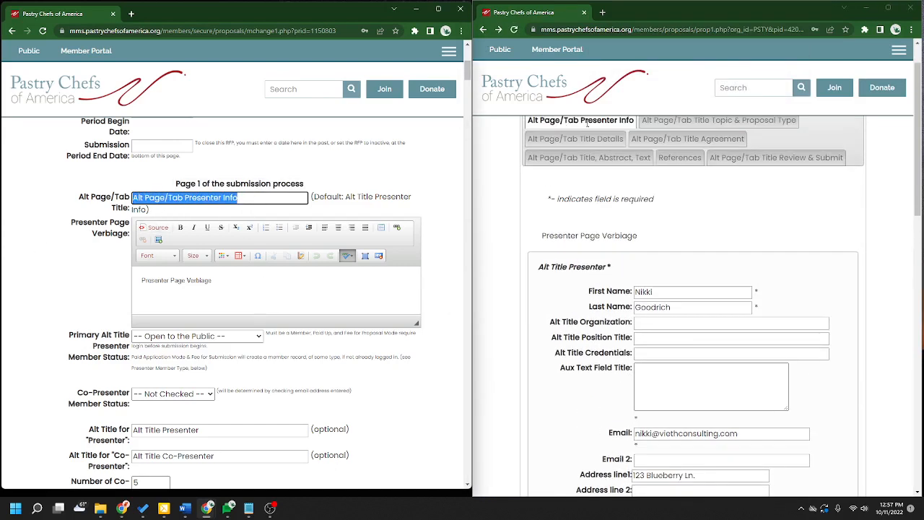
- Compare the Presenter Page Verbiage, then open the Primary Alt Title Presenter Member Status choices
left_click(390, 190)
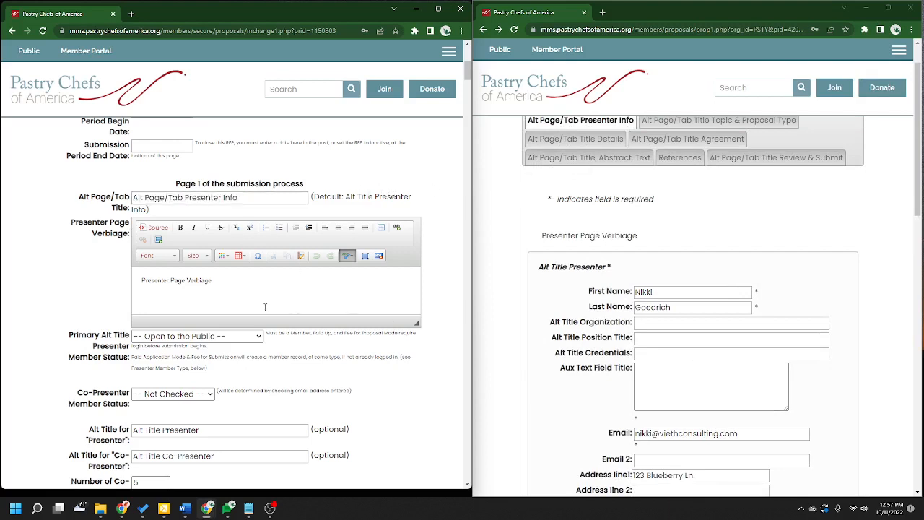
left_click_drag(639, 236, 542, 236)
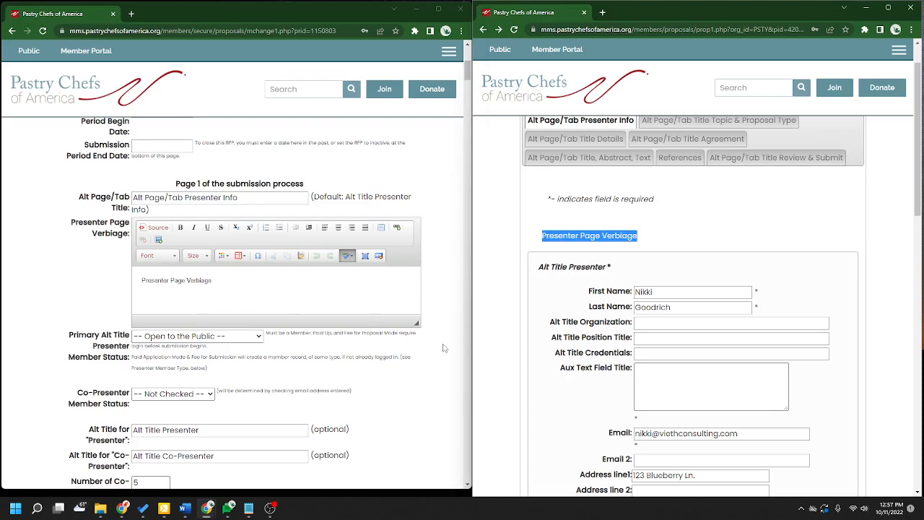
scroll(440, 350, "down", 2)
left_click(126, 259)
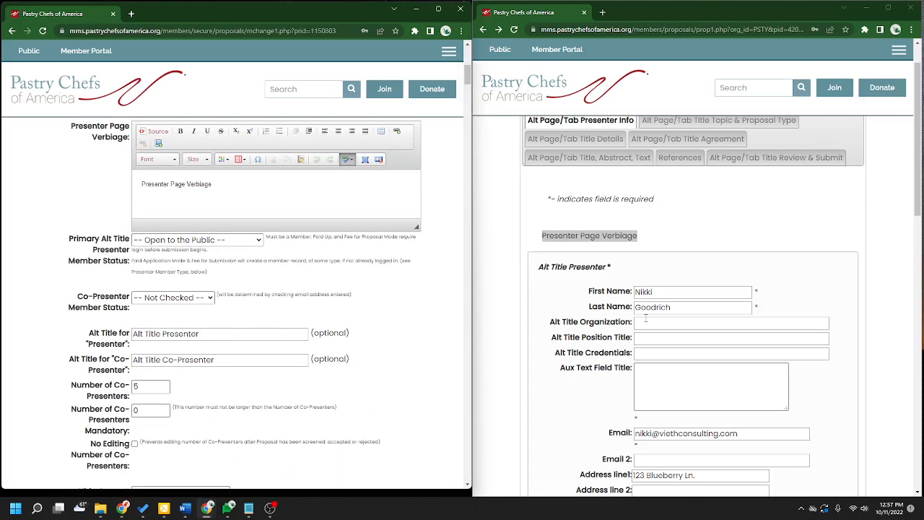
scroll(563, 341, "down", 2)
left_click_drag(607, 170, 568, 173)
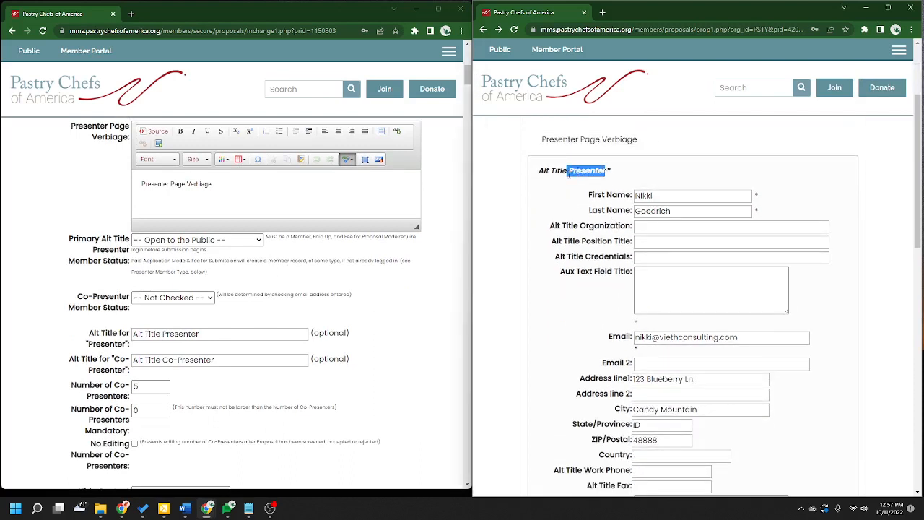
left_click(182, 241)
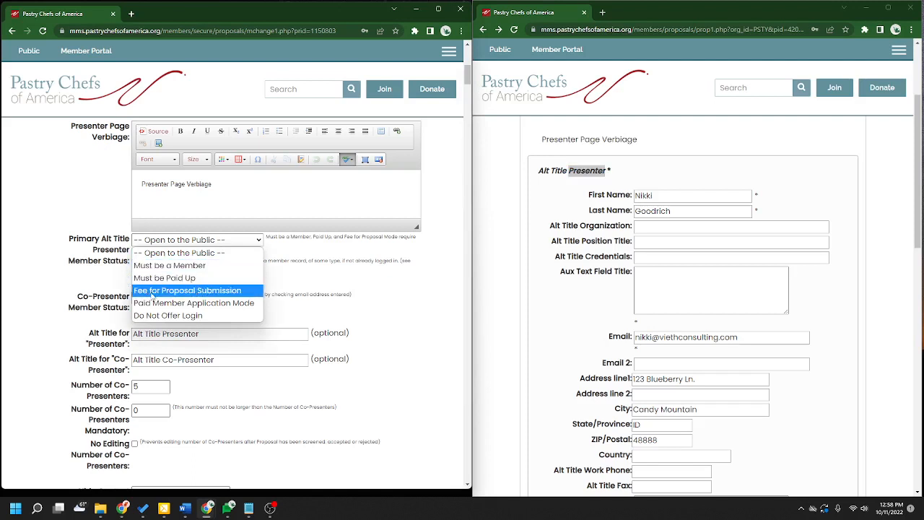
- Review the Fee for Proposal Submission option with its 0.00 amount and non-dues invoice note
left_click(209, 290)
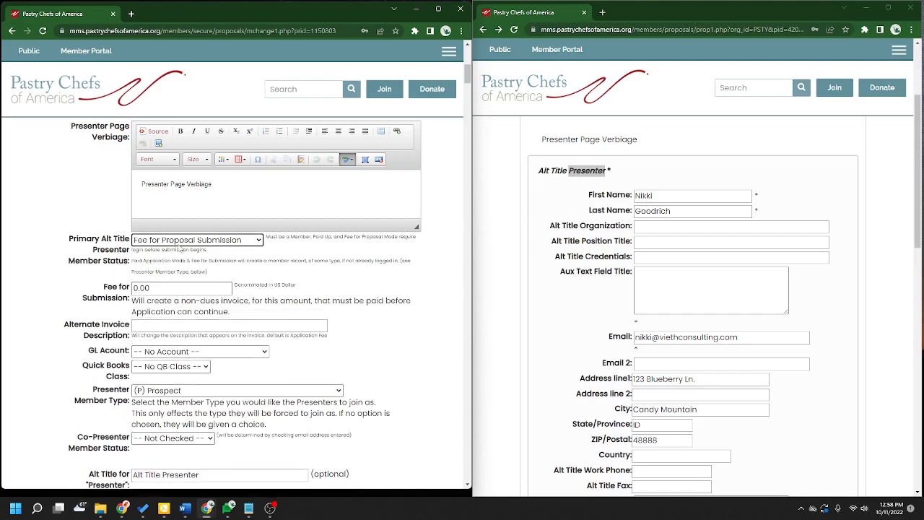
key("Tab")
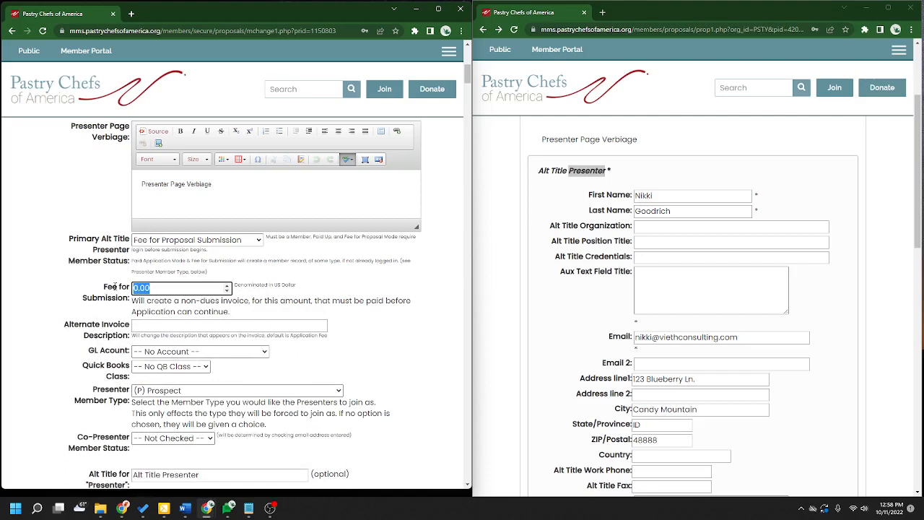
left_click(399, 316)
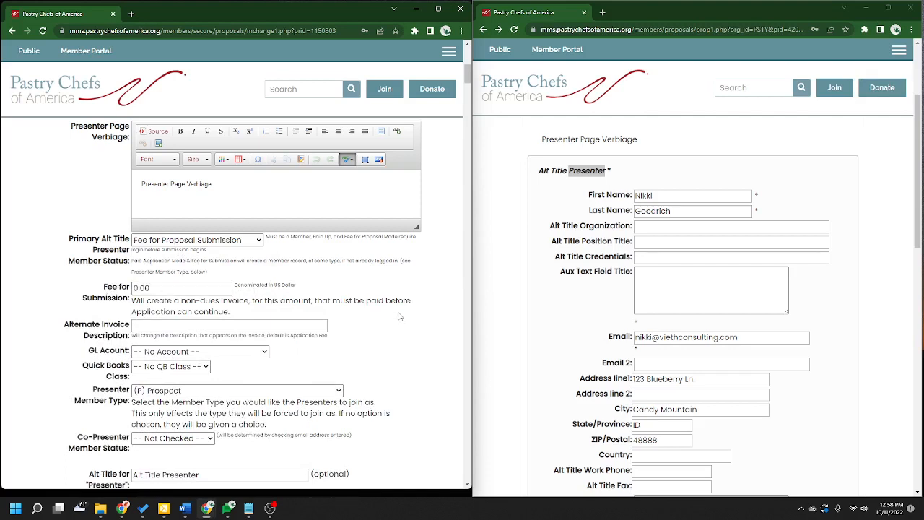
left_click_drag(182, 300, 249, 301)
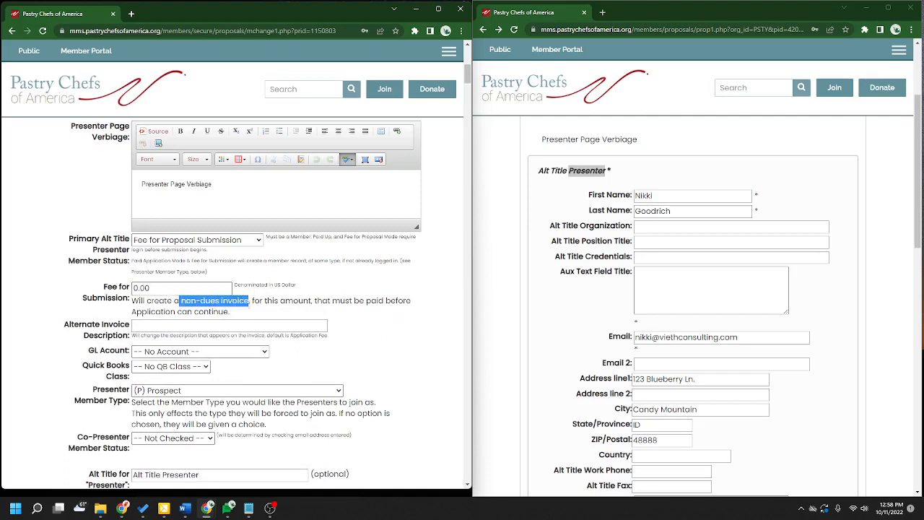
left_click(278, 314)
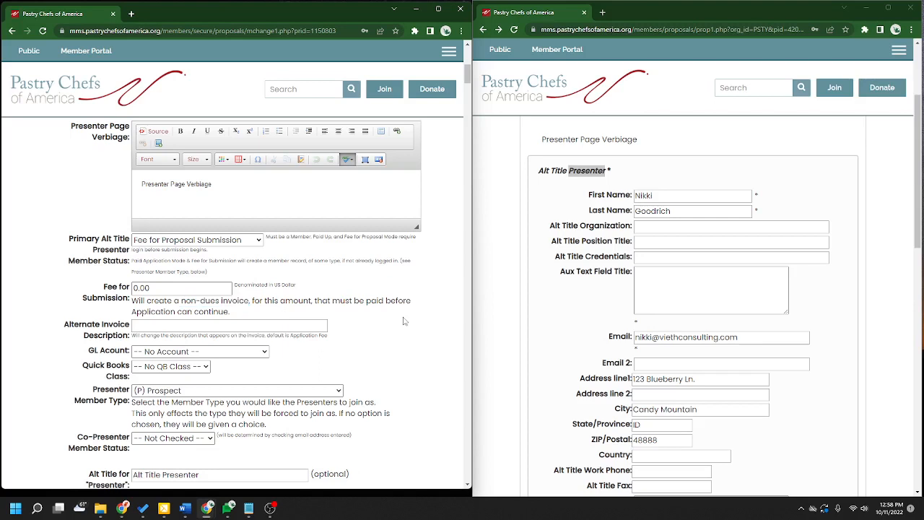
- Keep the primary presenter member status set to Open to the Public
left_click(542, 305)
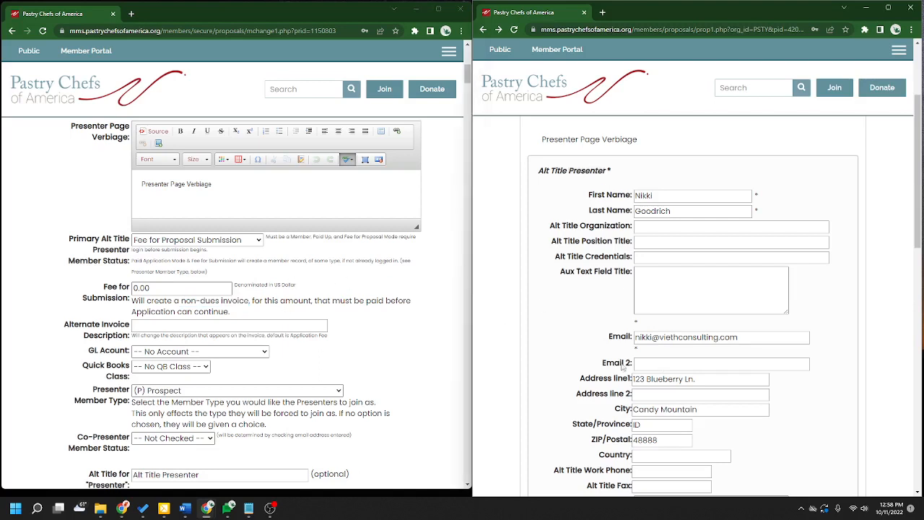
left_click(250, 243)
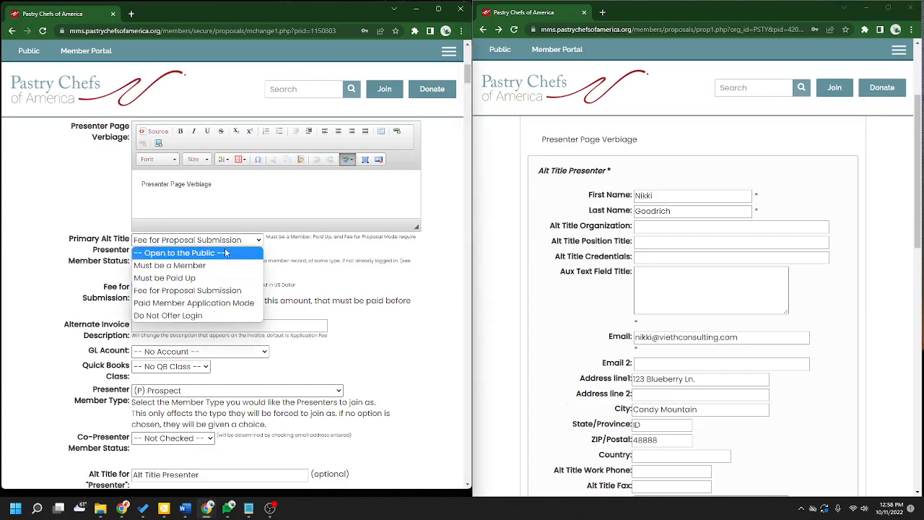
left_click(225, 252)
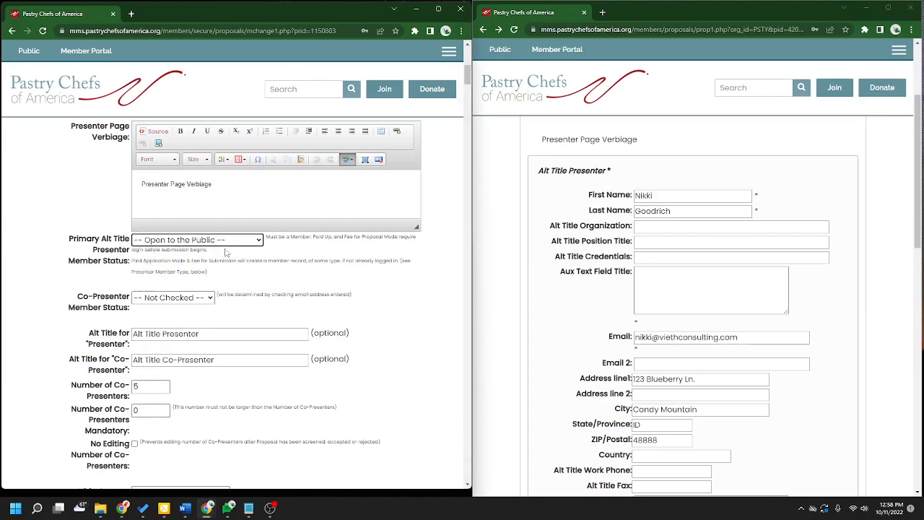
left_click(241, 242)
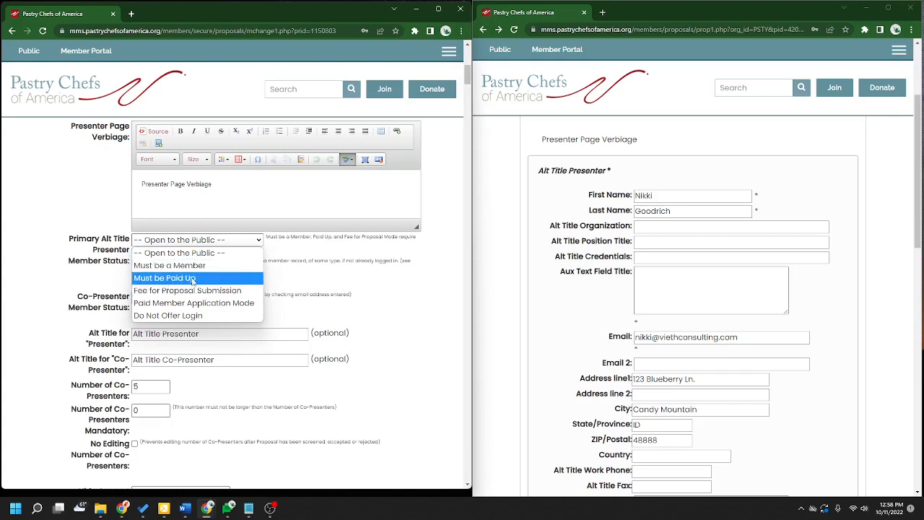
left_click(218, 256)
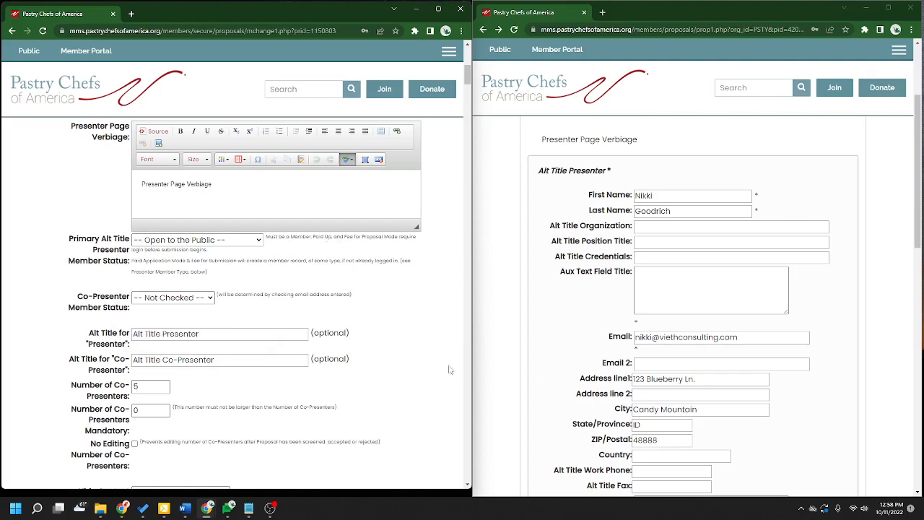
left_click_drag(77, 302, 132, 309)
left_click(204, 304)
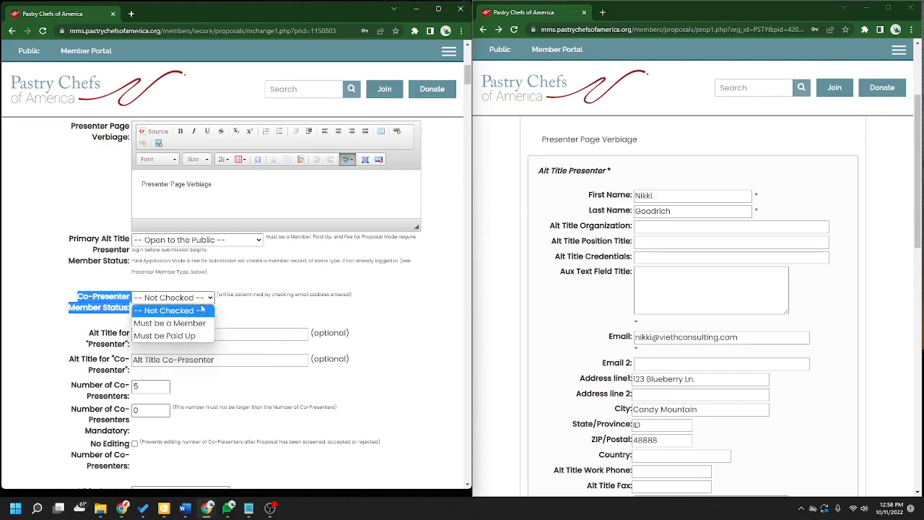
left_click(174, 325)
left_click(326, 309)
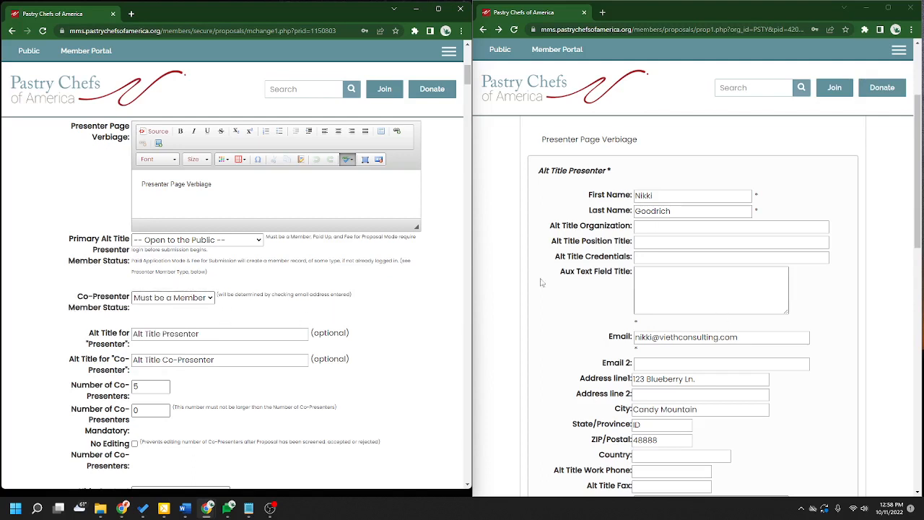
scroll(635, 309, "down", 5)
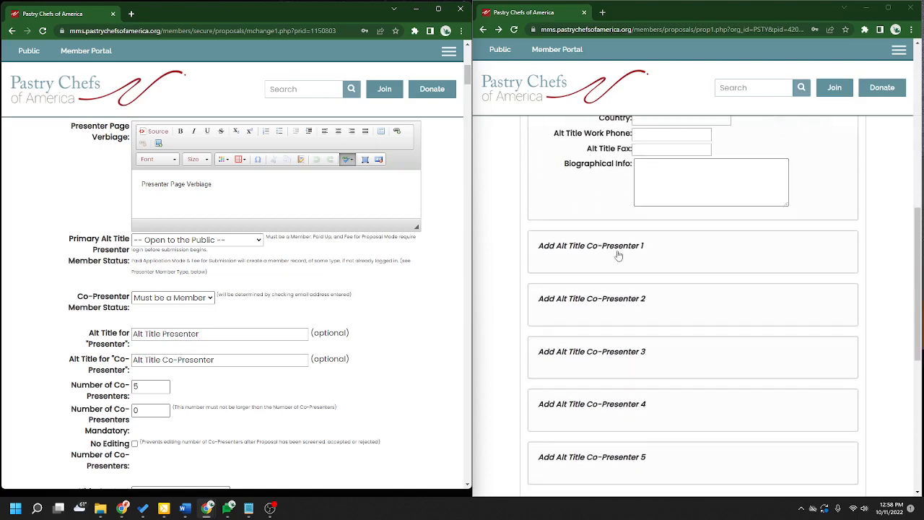
left_click(619, 255)
left_click(659, 275)
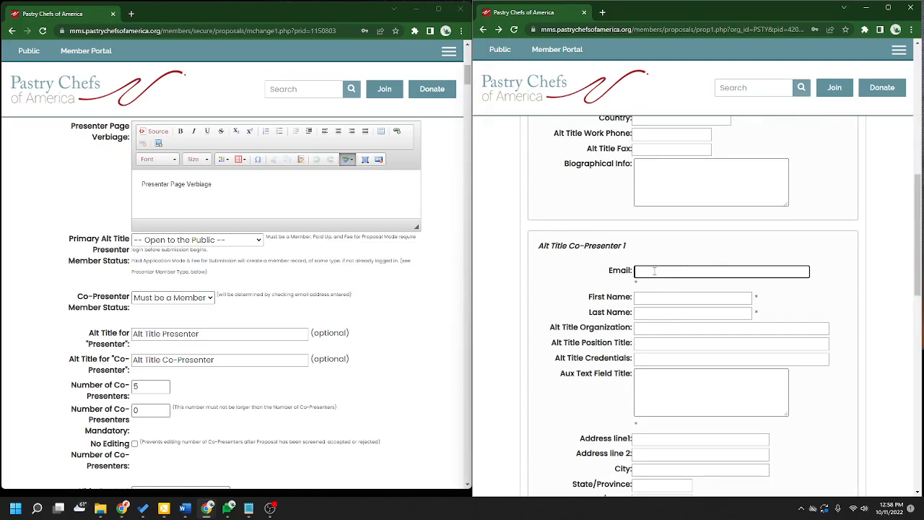
left_click(586, 251)
scroll(512, 325, "up", 5)
scroll(512, 325, "down", 1)
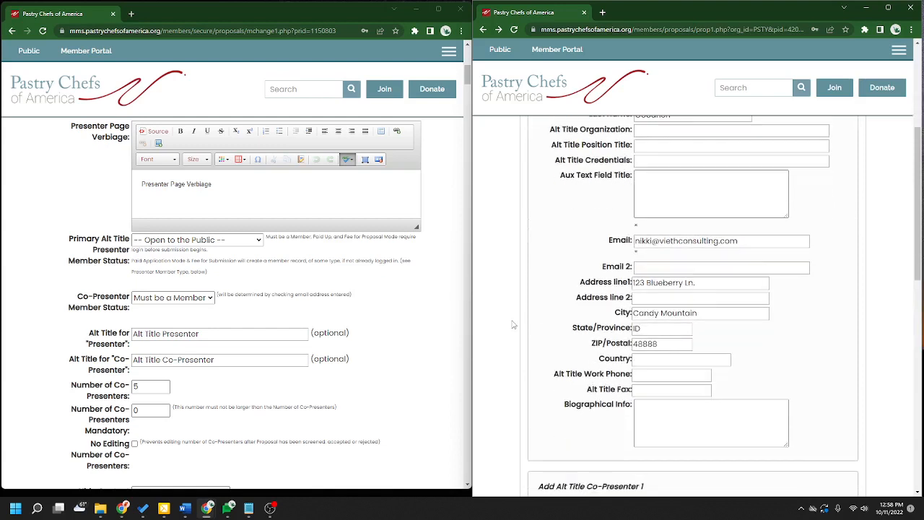
left_click(196, 298)
left_click(191, 313)
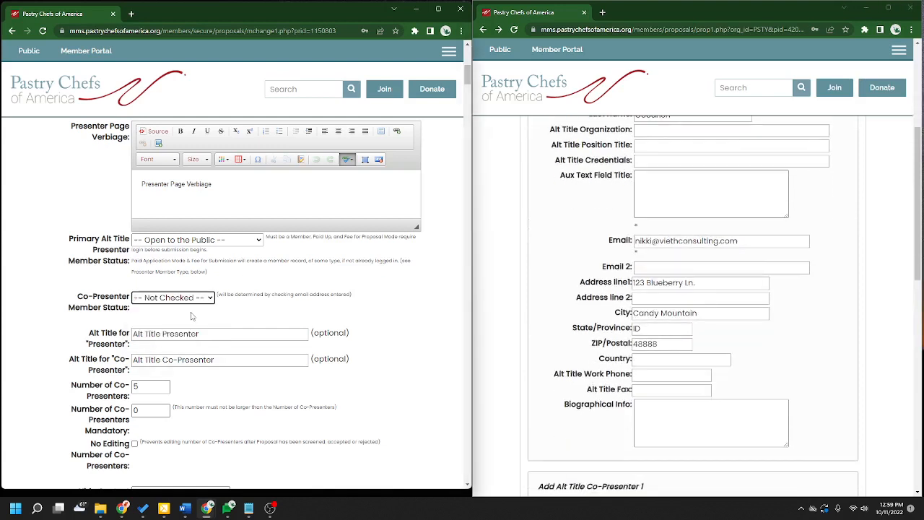
left_click(390, 312)
scroll(433, 295, "down", 2)
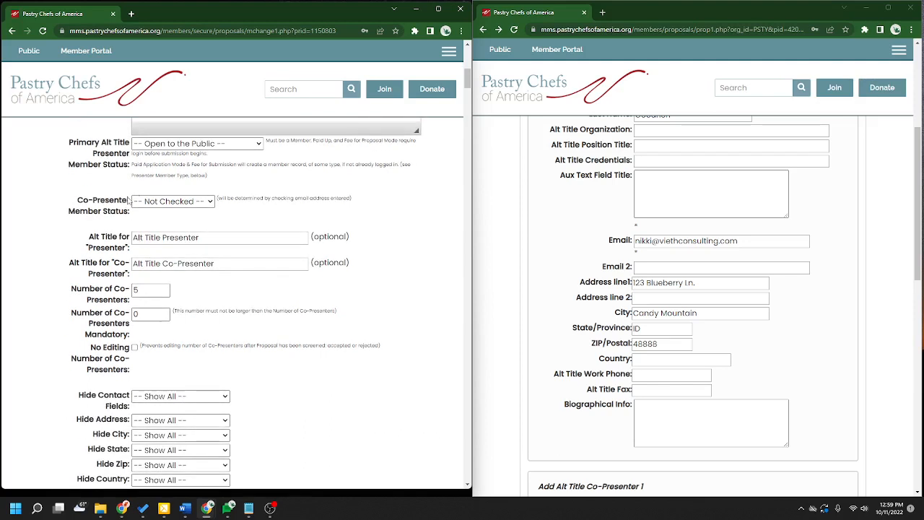
left_click_drag(78, 202, 128, 202)
left_click(364, 201)
scroll(747, 290, "up", 1)
scroll(748, 290, "up", 1)
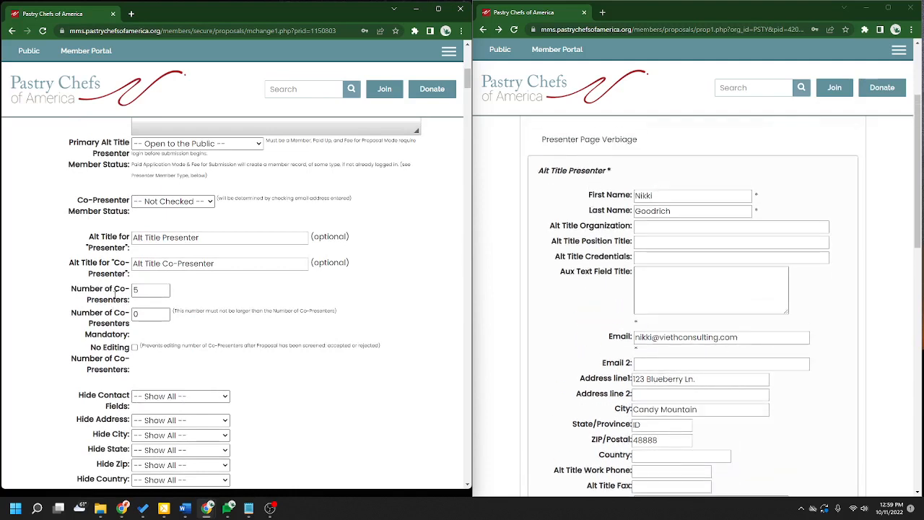
left_click_drag(94, 238, 133, 244)
left_click(160, 244)
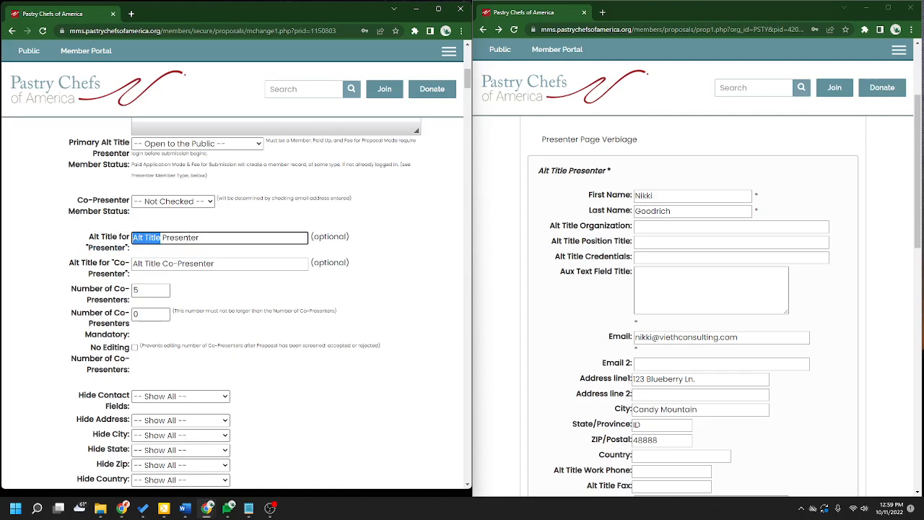
left_click_drag(551, 171, 604, 171)
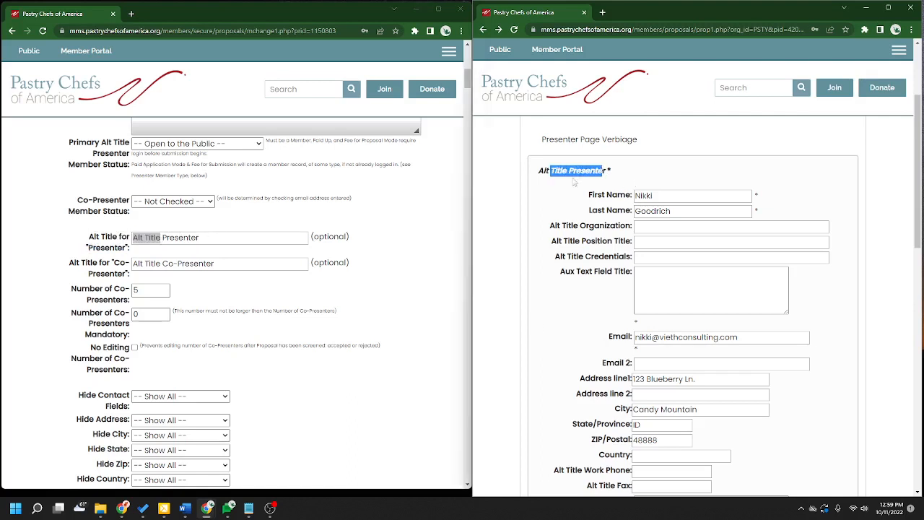
left_click(538, 181)
left_click_drag(538, 182, 609, 171)
left_click(518, 290)
left_click(173, 280)
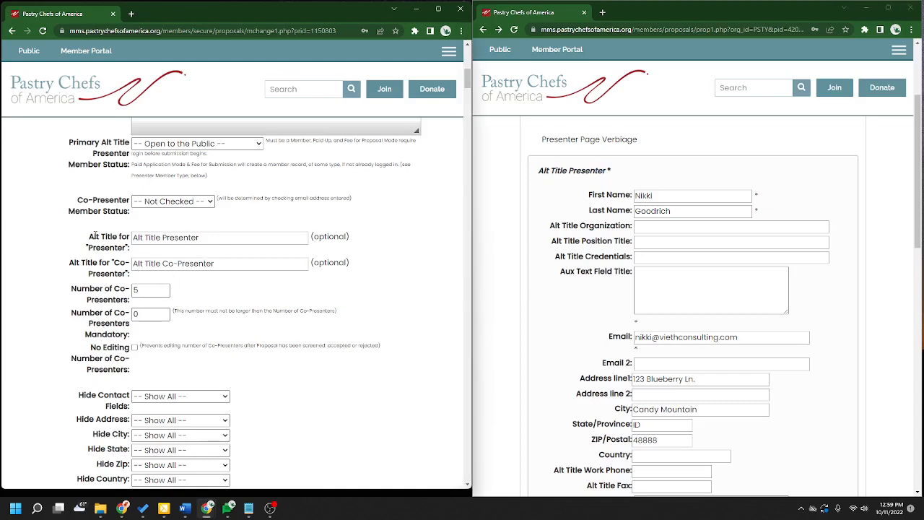
left_click_drag(101, 237, 89, 237)
left_click(390, 259)
scroll(408, 385, "down", 1)
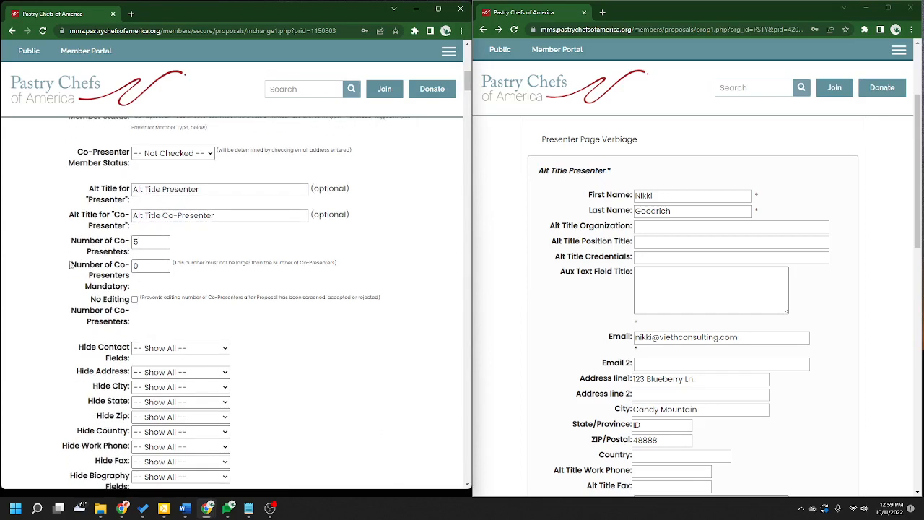
left_click_drag(70, 241, 133, 254)
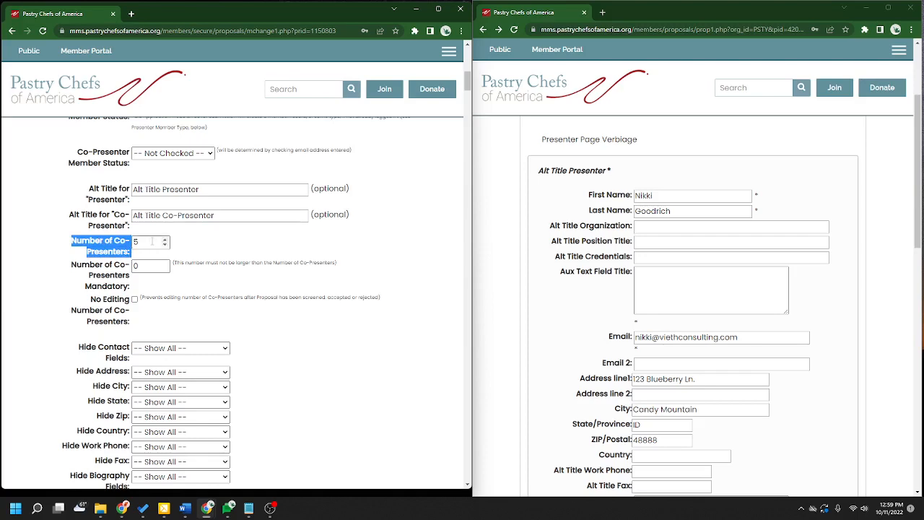
scroll(683, 366, "down", 6)
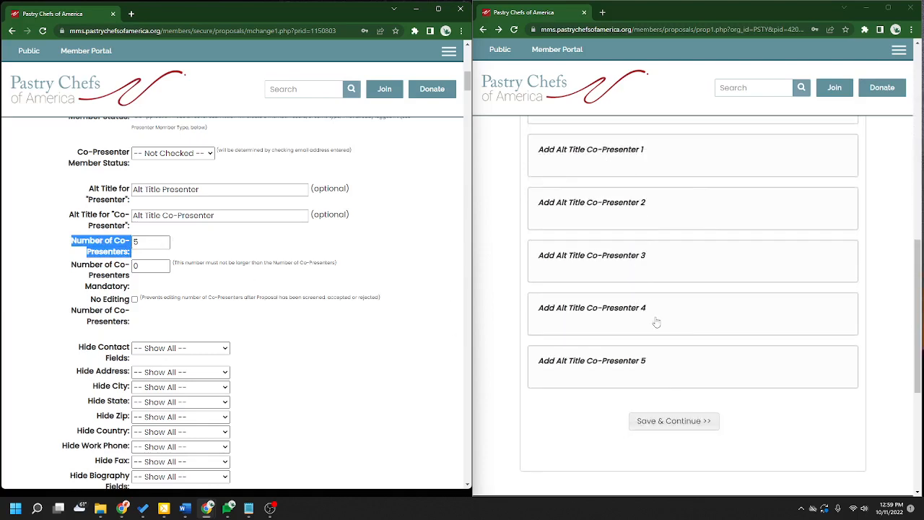
left_click(652, 163)
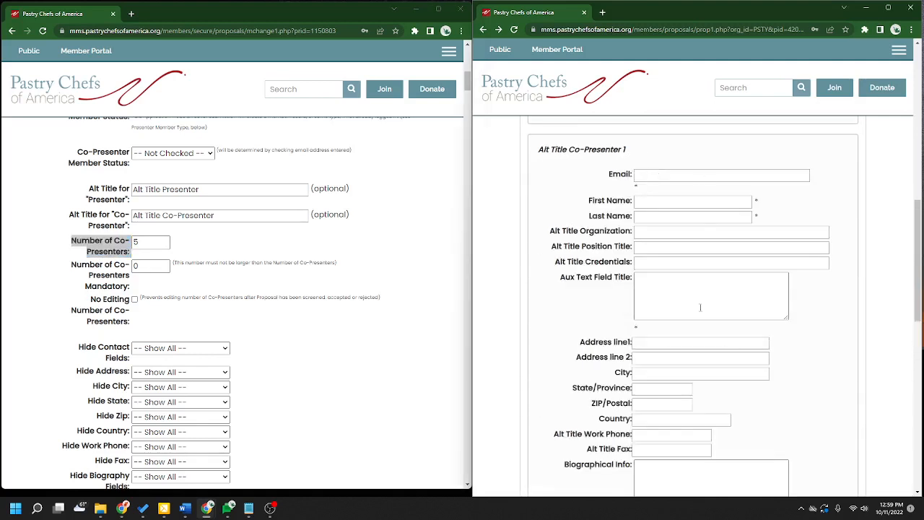
scroll(545, 259, "down", 5)
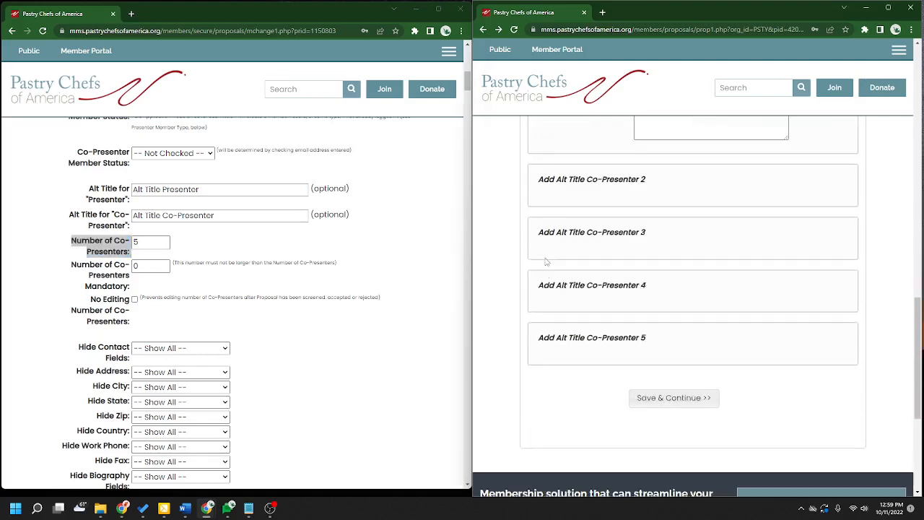
scroll(649, 361, "up", 4)
scroll(639, 347, "up", 3)
left_click(619, 295)
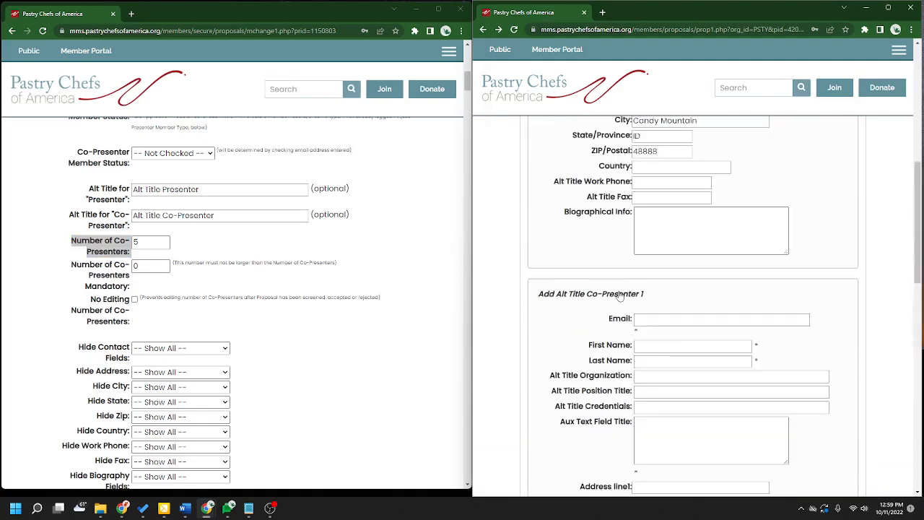
left_click(399, 274)
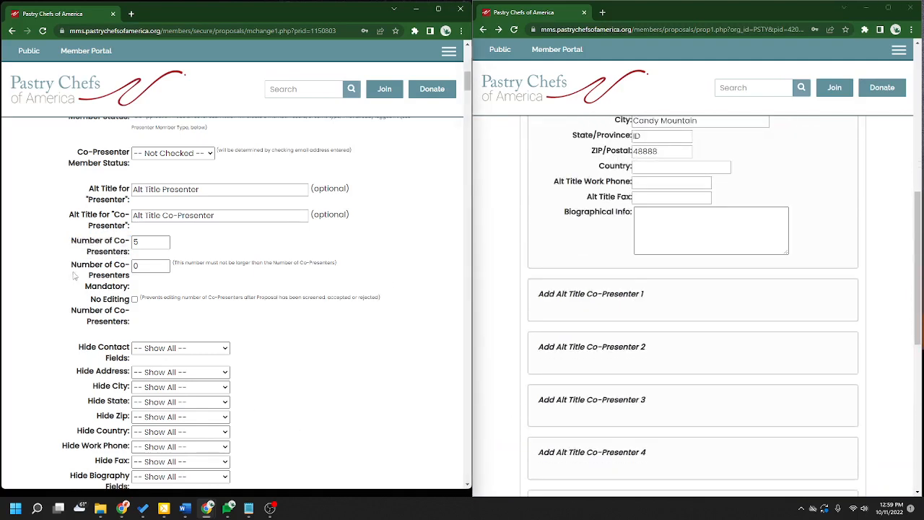
left_click_drag(72, 270, 136, 284)
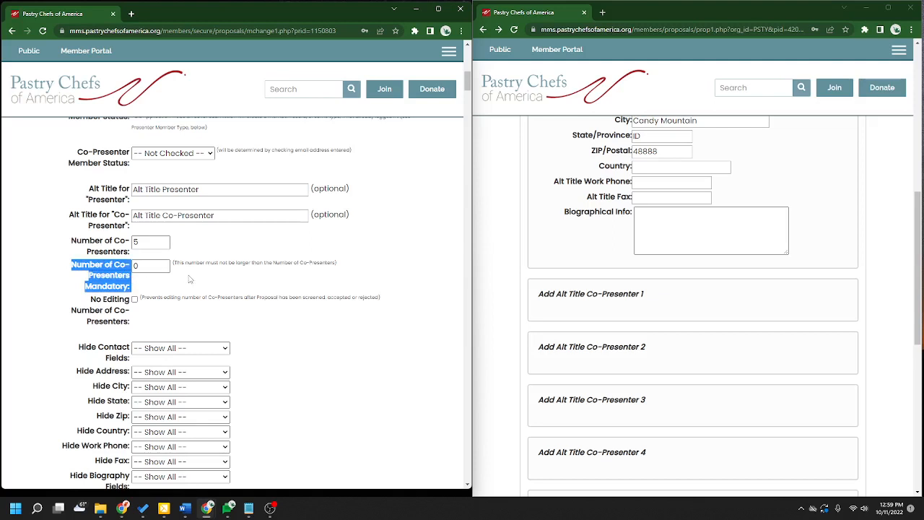
left_click(166, 265)
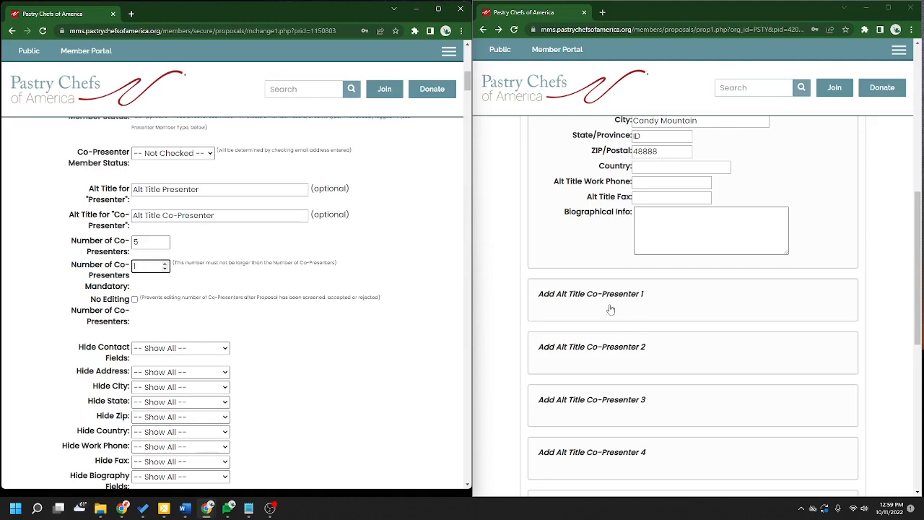
left_click(421, 257)
left_click(165, 268)
scroll(413, 274, "down", 1)
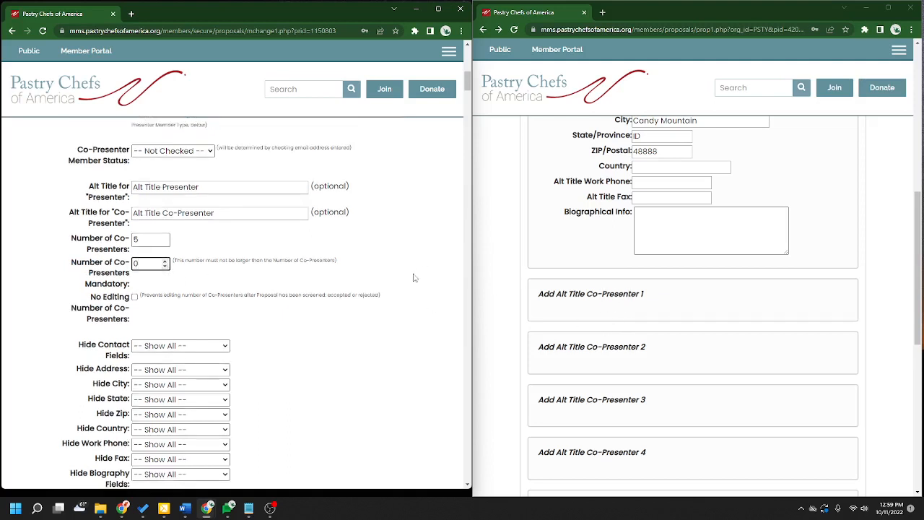
left_click_drag(91, 253, 129, 273)
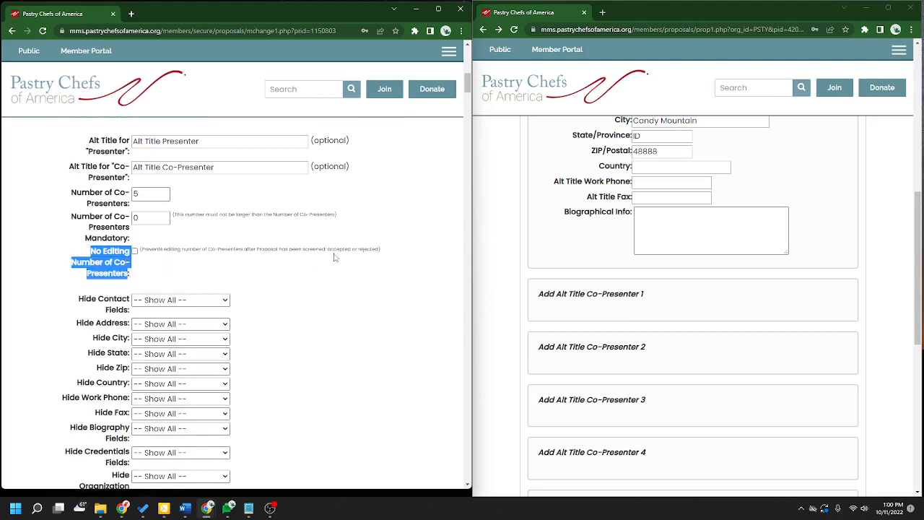
double_click(304, 250)
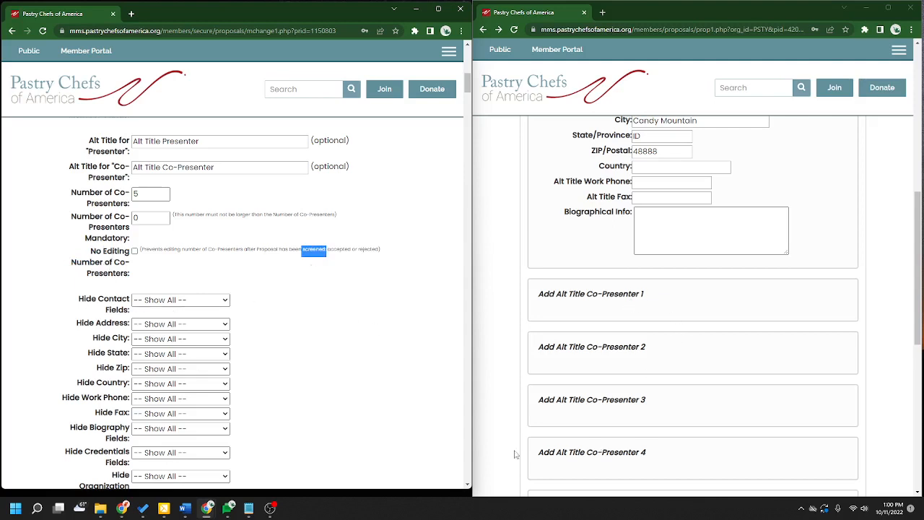
left_click(318, 252)
scroll(374, 317, "down", 3)
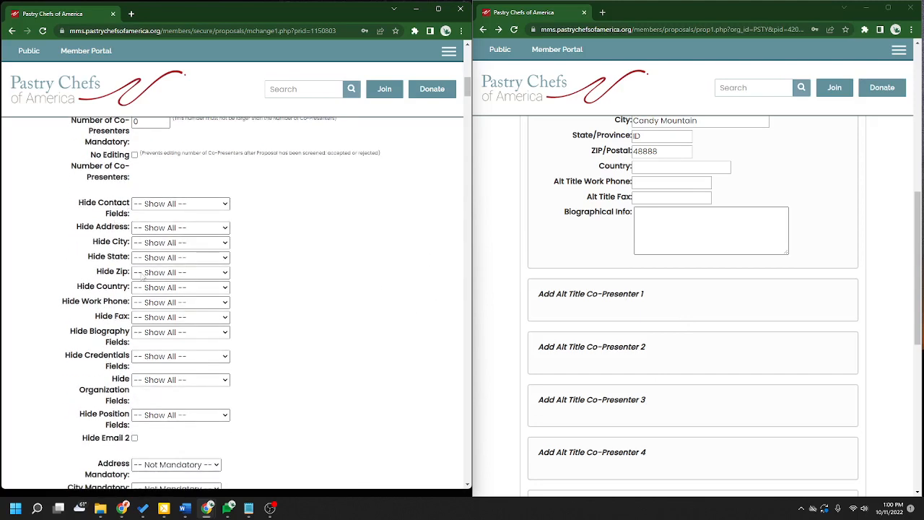
scroll(766, 353, "up", 5)
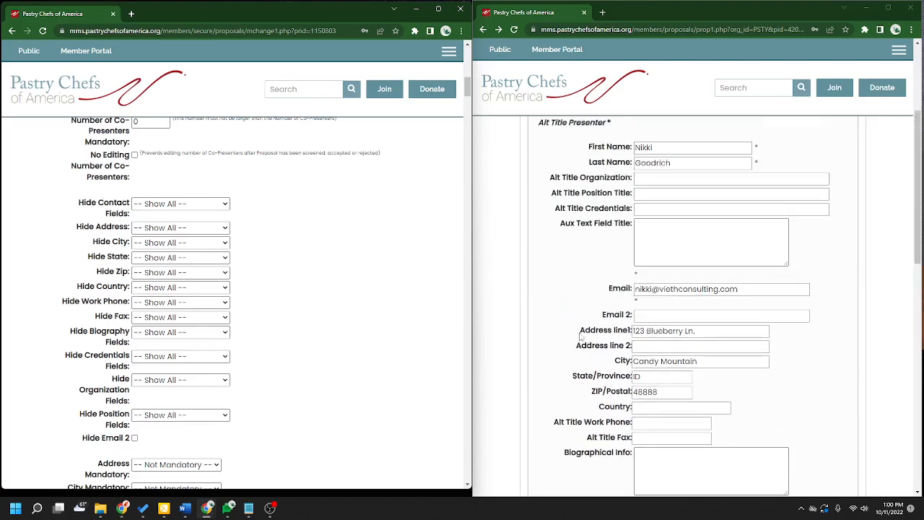
scroll(623, 327, "down", 2)
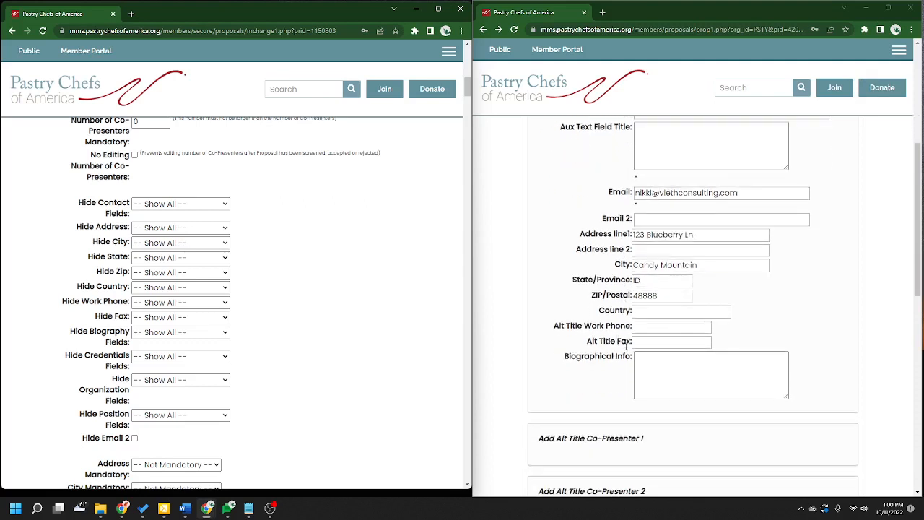
scroll(627, 347, "down", 1)
scroll(281, 311, "down", 1)
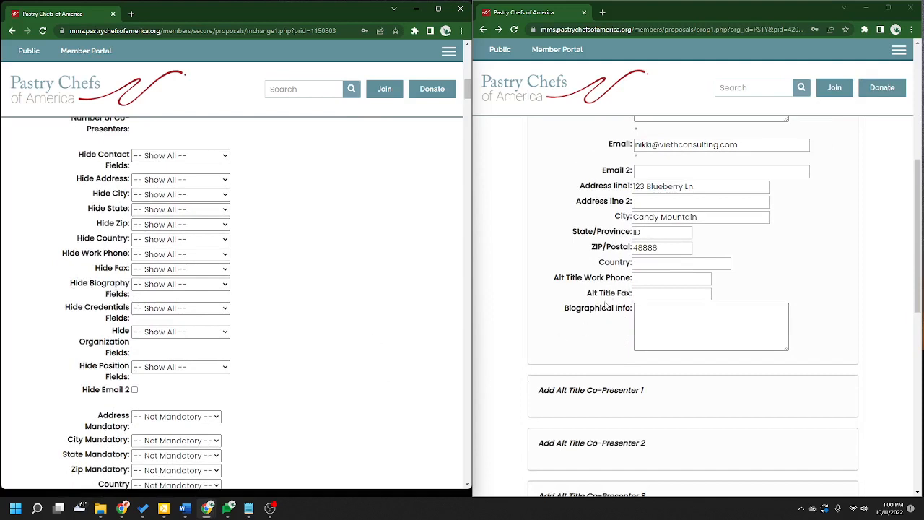
scroll(589, 325, "up", 2)
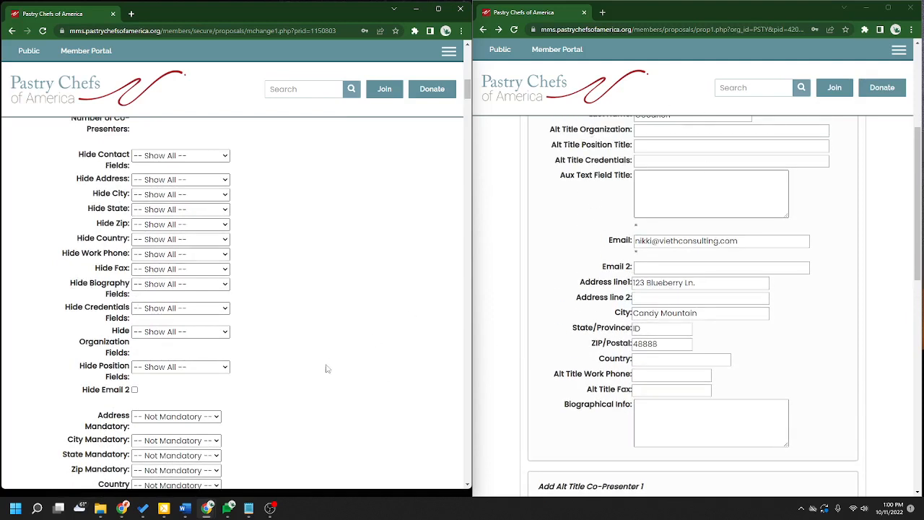
scroll(365, 373, "down", 3)
scroll(365, 373, "down", 1)
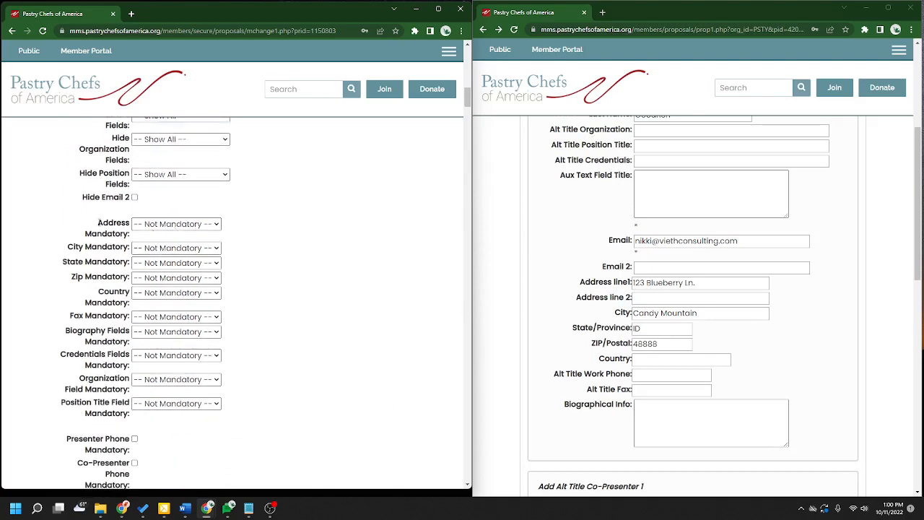
left_click(216, 174)
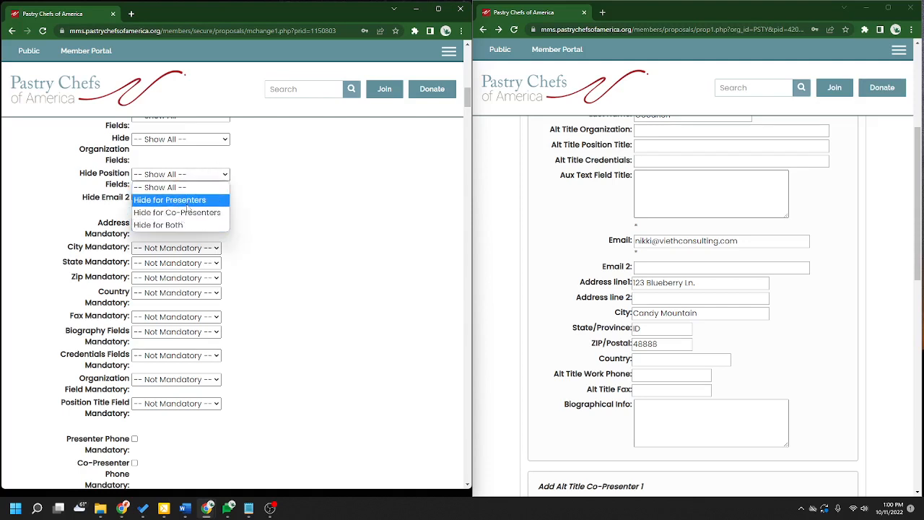
left_click(308, 247)
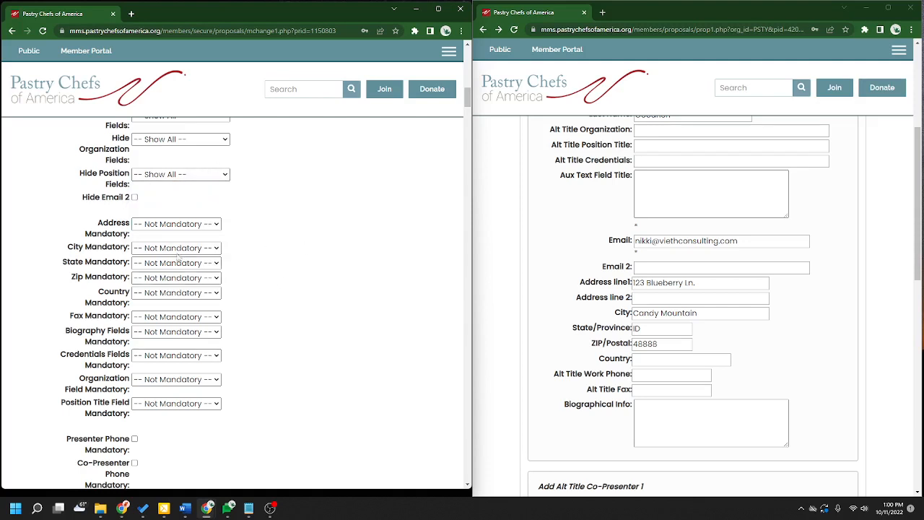
left_click(180, 251)
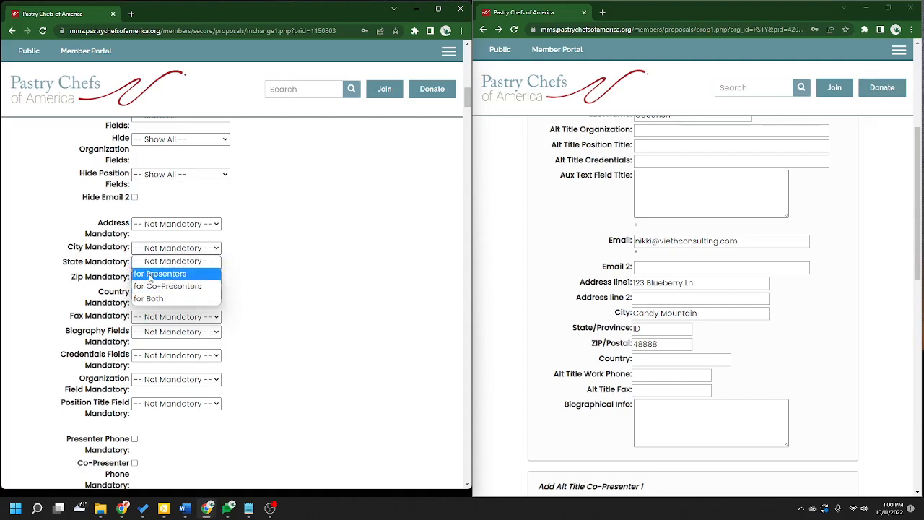
left_click(427, 265)
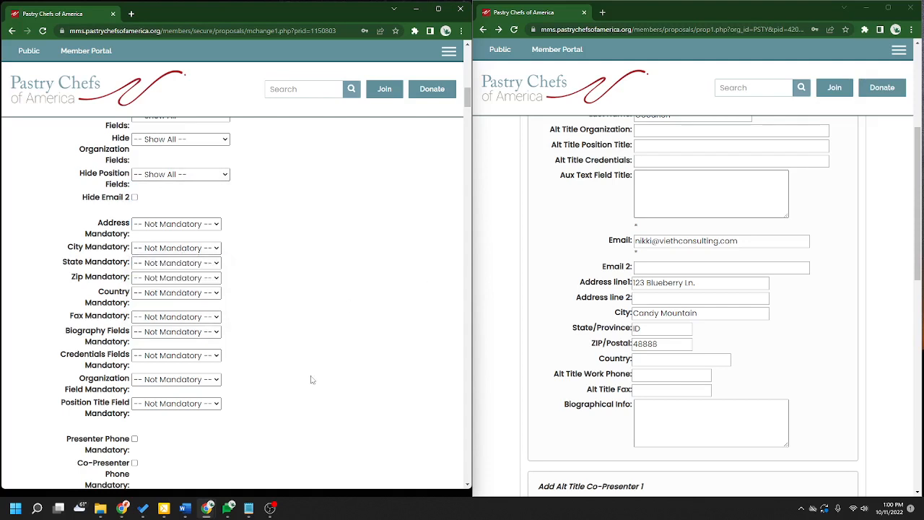
scroll(404, 274, "down", 4)
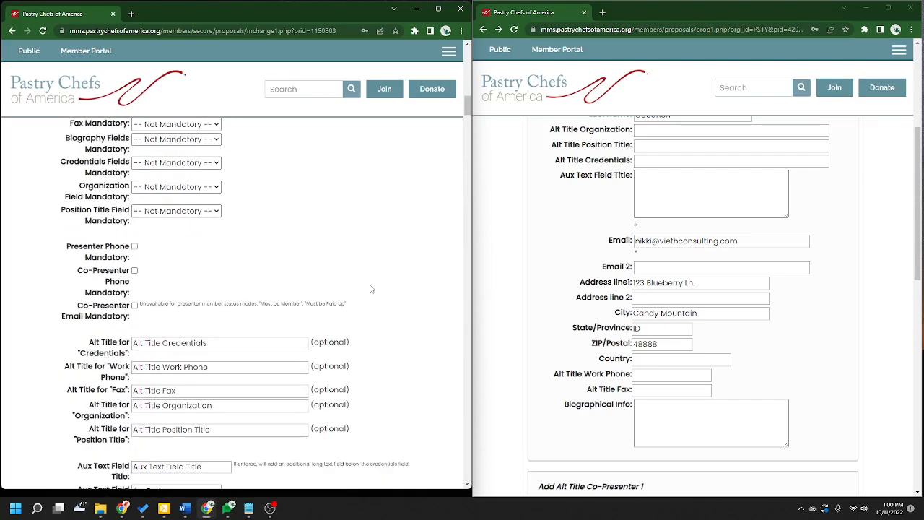
- Expand Co-Presenter 1 and test the presenter phone mandatory setting, leaving it optional
scroll(370, 289, "down", 1)
scroll(635, 274, "down", 5)
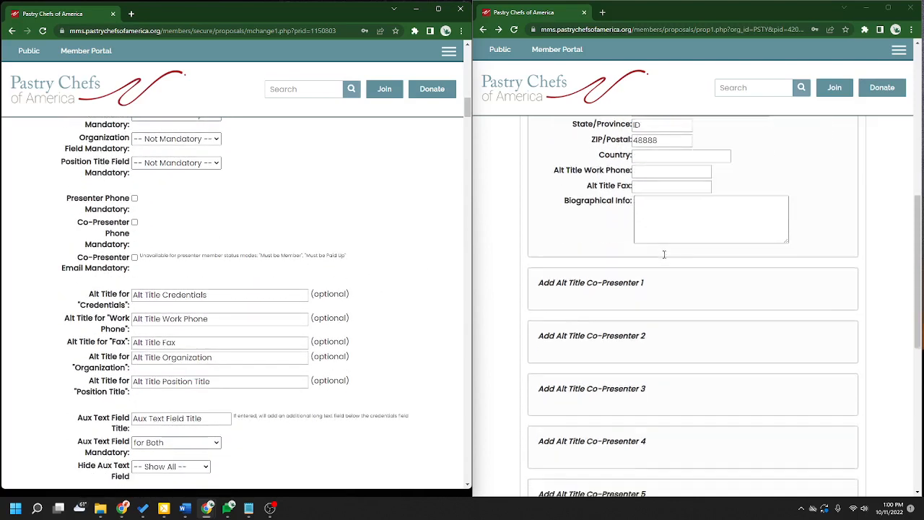
triple_click(636, 249)
left_click(505, 295)
scroll(508, 297, "down", 2)
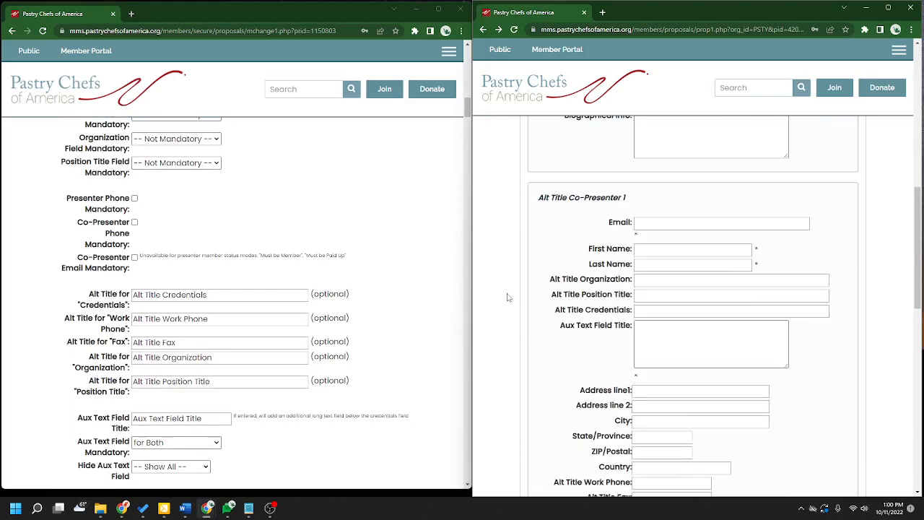
scroll(508, 298, "down", 2)
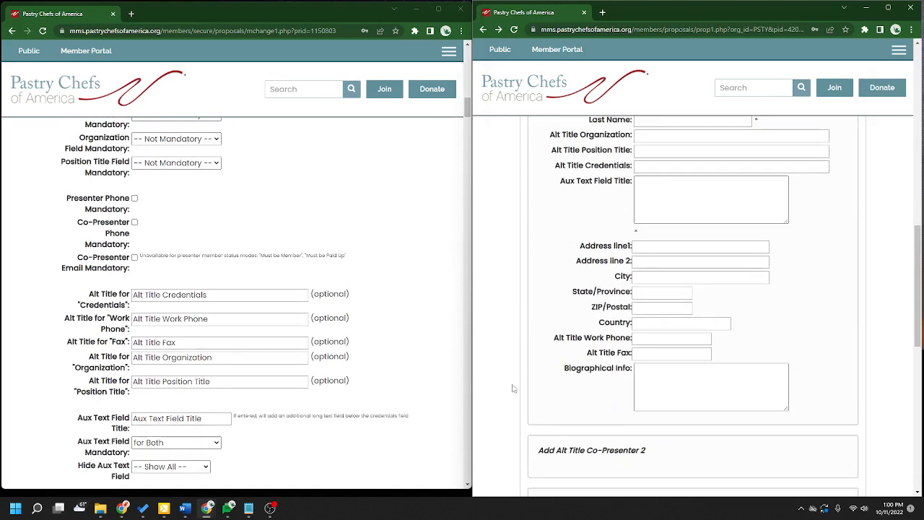
left_click(135, 197)
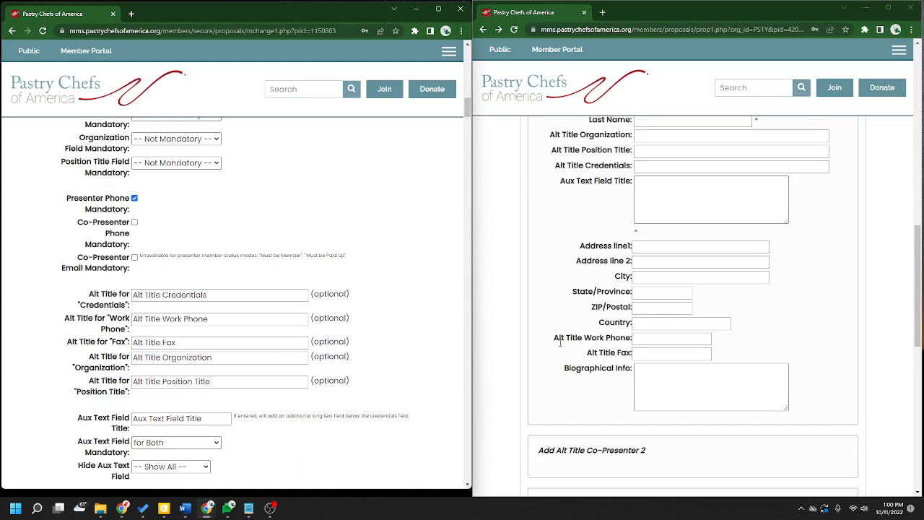
left_click_drag(554, 338, 630, 339)
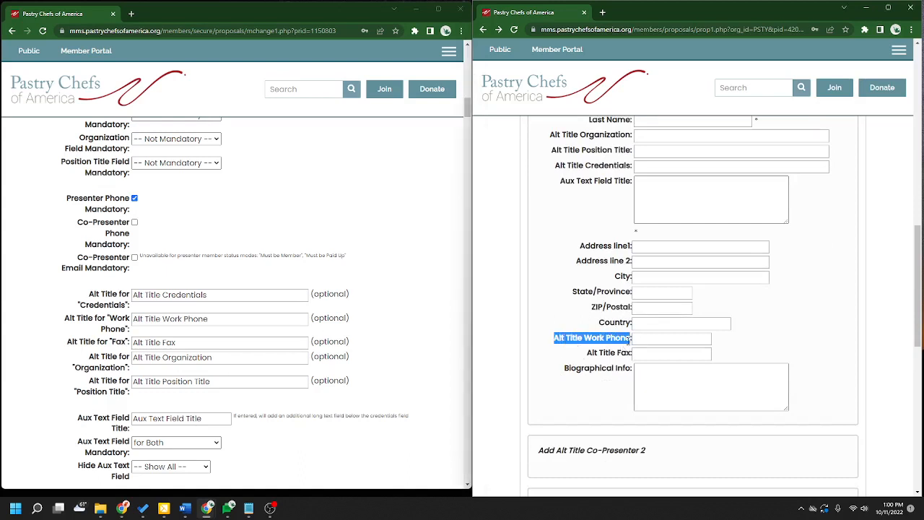
left_click(134, 198)
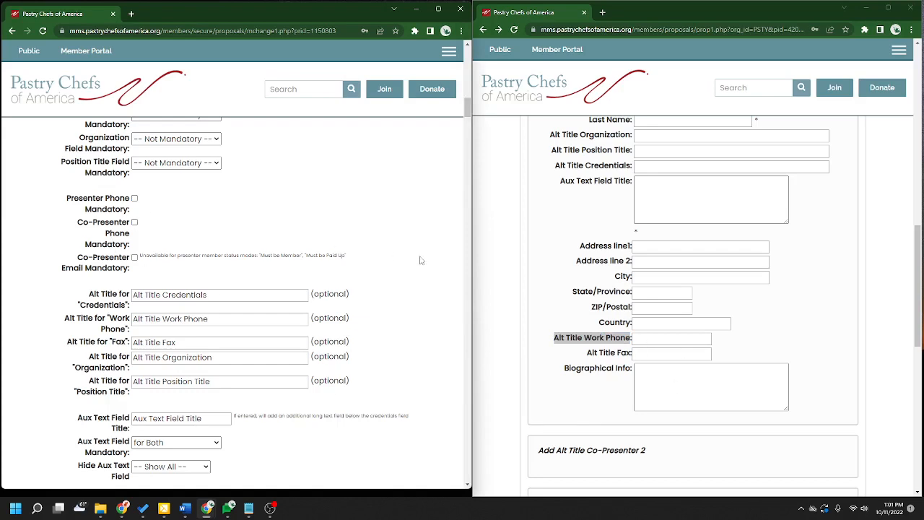
- Review the Co-Presenter Email Mandatory and Alt Title Credentials settings
scroll(420, 260, "down", 1)
left_click_drag(77, 209, 134, 224)
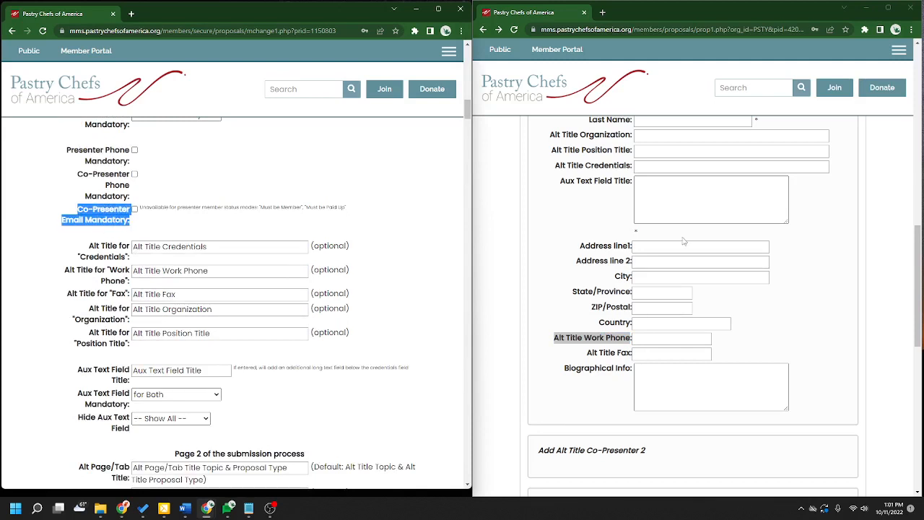
scroll(683, 241, "up", 2)
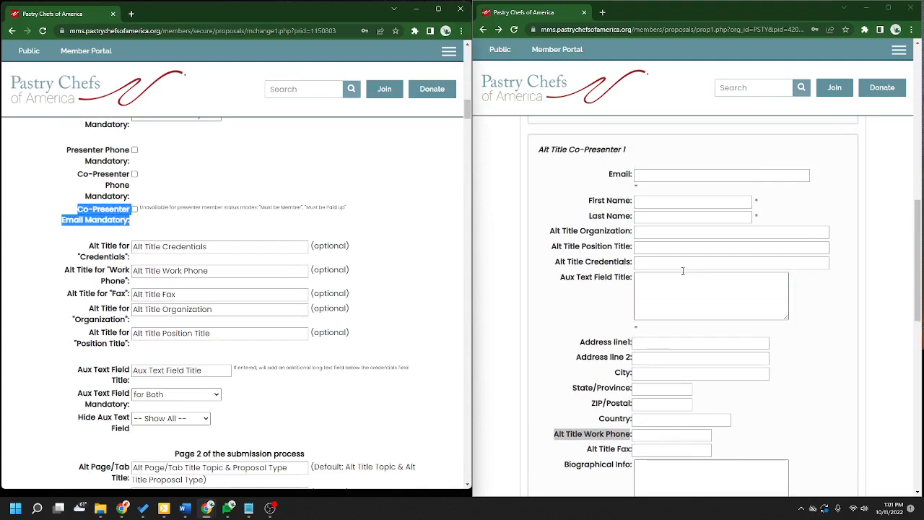
left_click(439, 210)
scroll(418, 283, "down", 1)
scroll(417, 283, "down", 1)
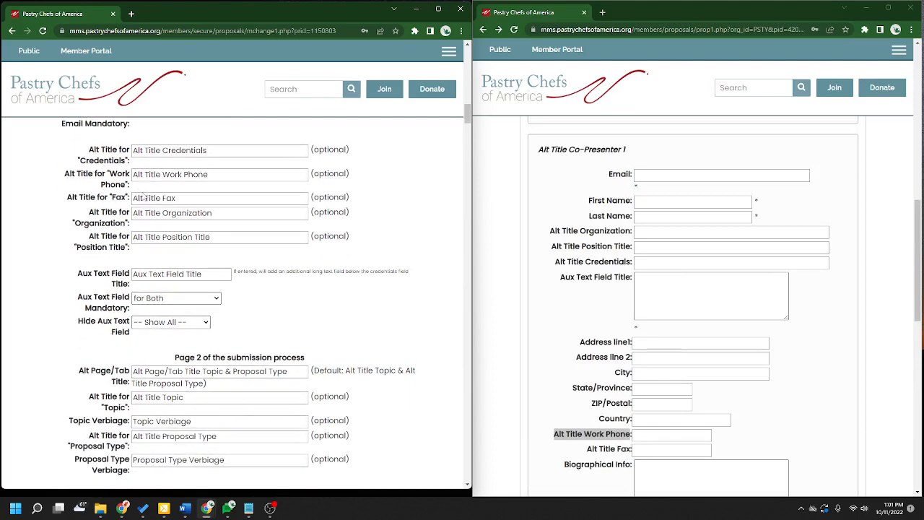
left_click(242, 152)
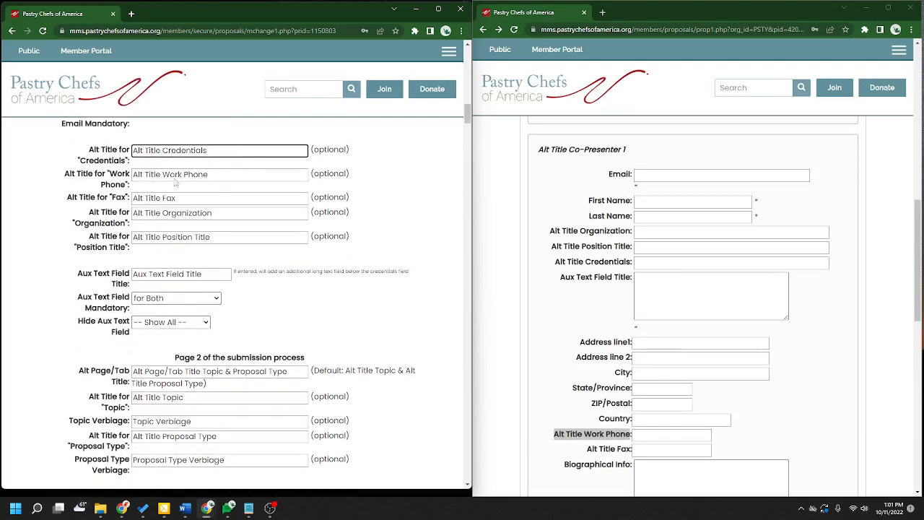
scroll(187, 157, "down", 1)
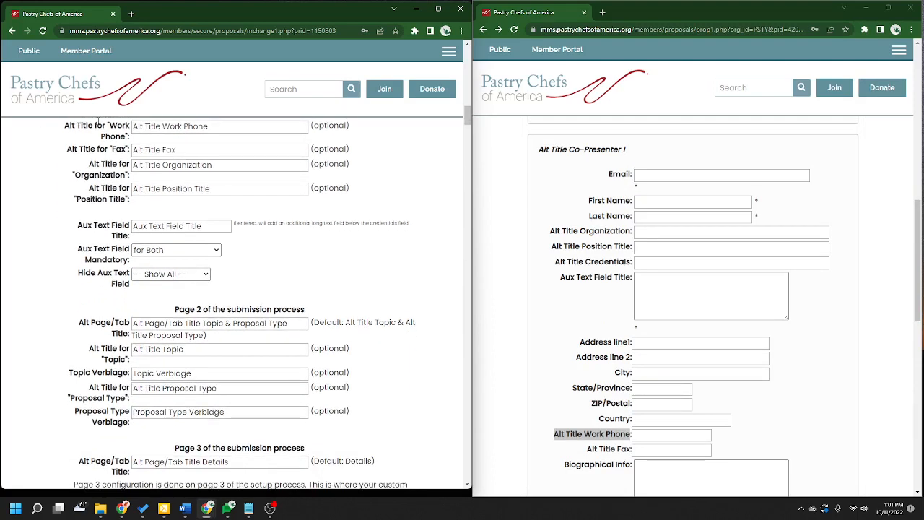
scroll(361, 289, "down", 2)
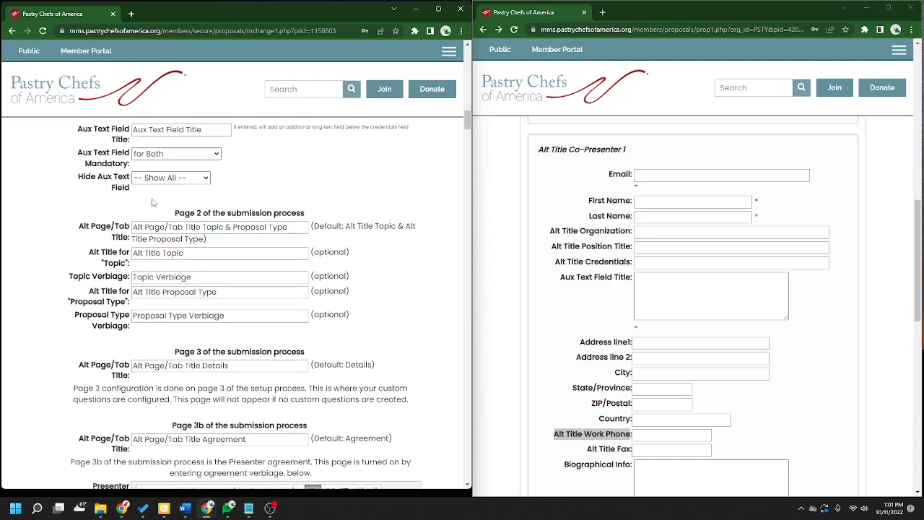
- Set the Aux Text Field to Show All and mandatory for Both presenters and co-presenters
left_click(170, 180)
left_click(155, 192)
scroll(650, 300, "up", 3)
scroll(650, 300, "up", 3)
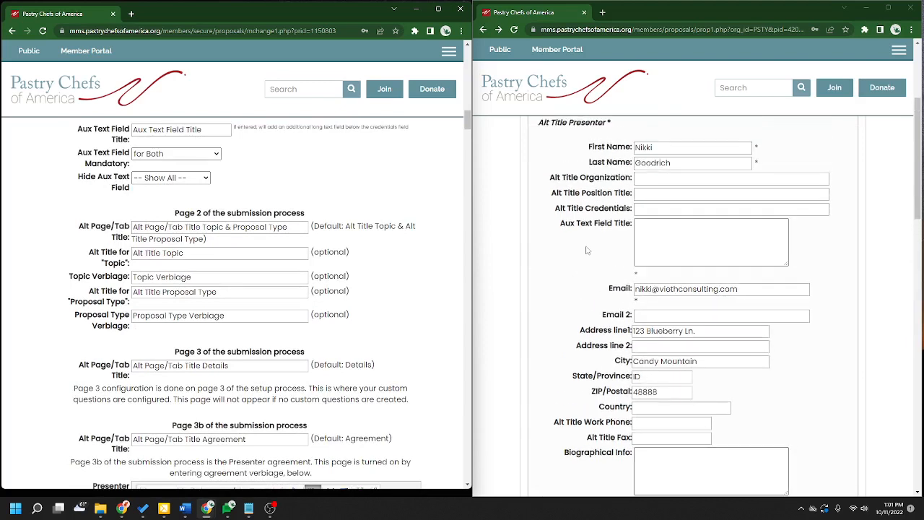
left_click_drag(562, 224, 633, 224)
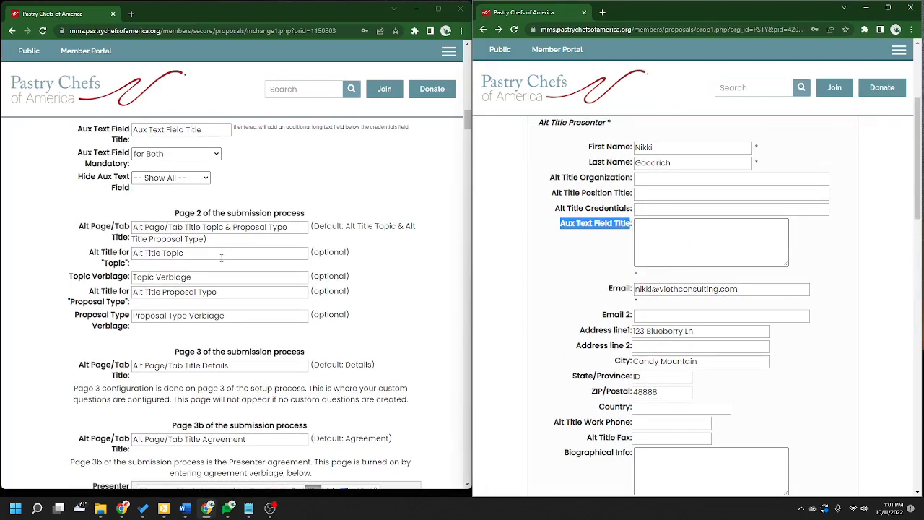
left_click(93, 130)
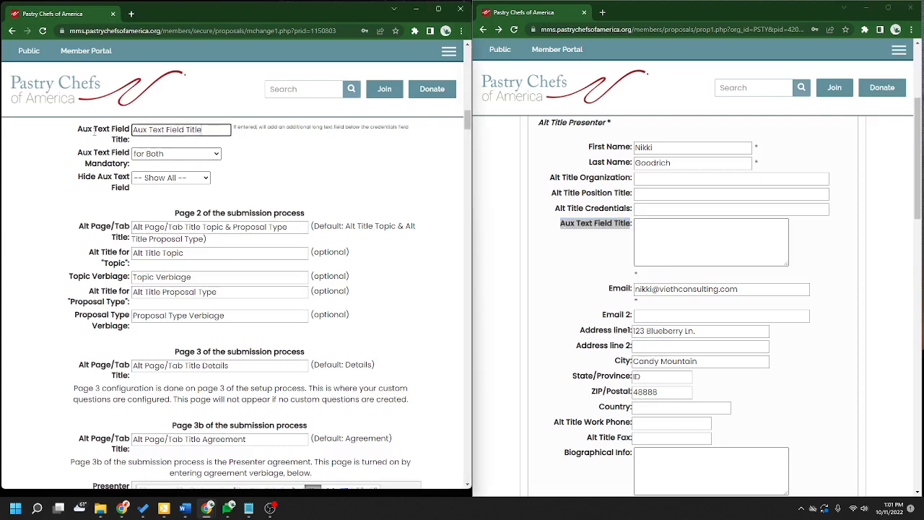
left_click(156, 156)
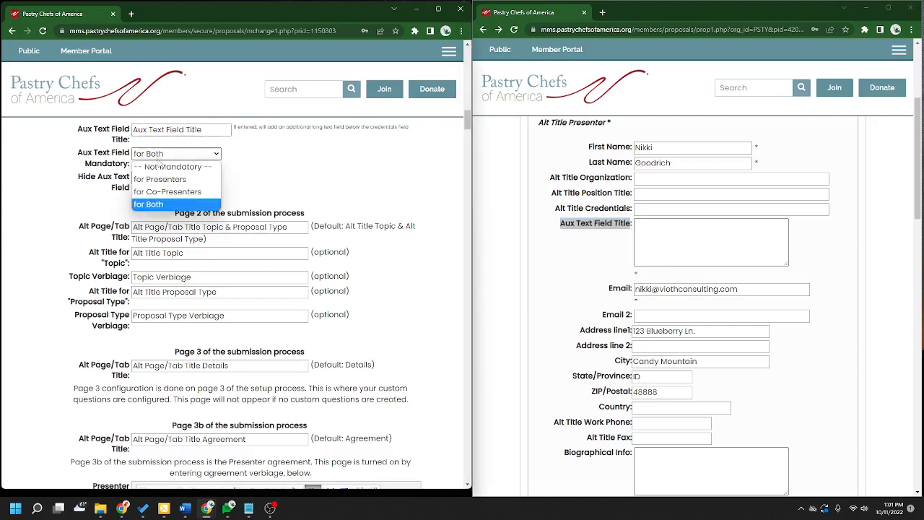
left_click(148, 205)
- Check the Aux Text field's required marker on the public form and keep Show All
left_click(566, 250)
left_click_drag(638, 275, 631, 278)
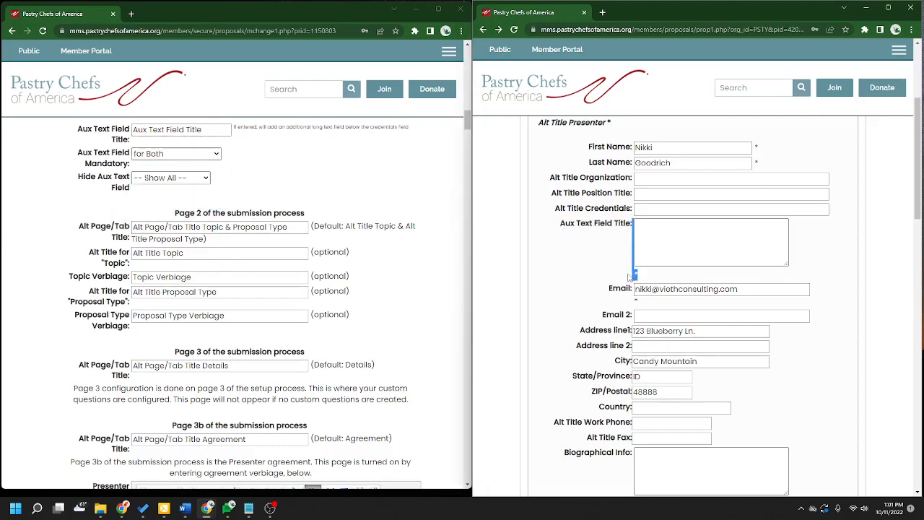
left_click(634, 275)
scroll(289, 231, "up", 1)
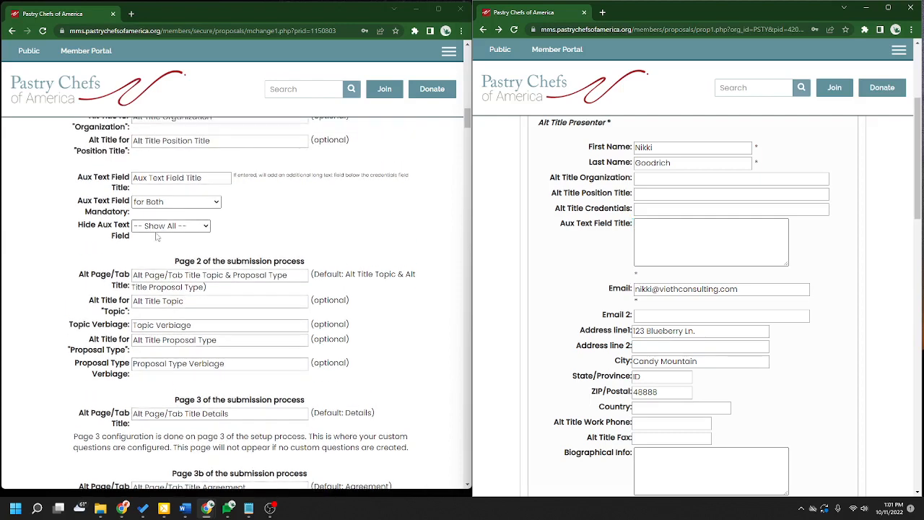
left_click(167, 226)
left_click(264, 226)
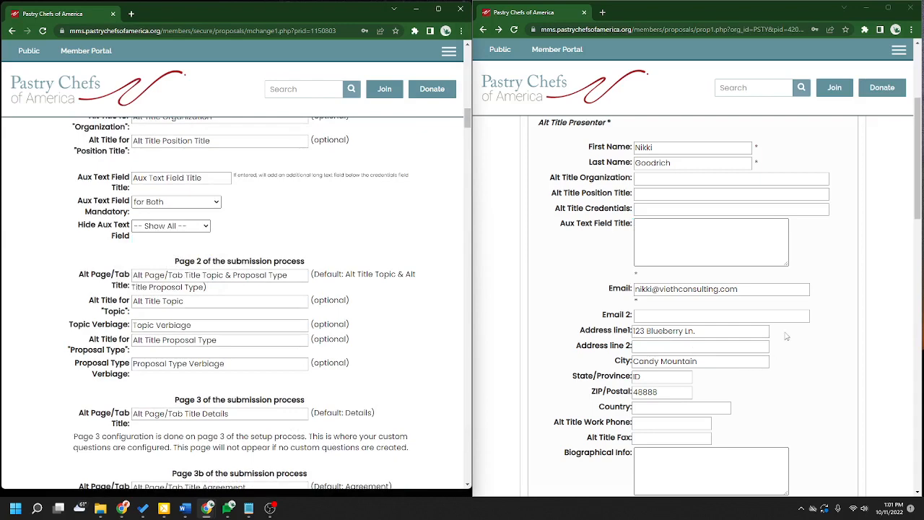
- Enter 'test' in the presenter's Aux Text Field Title and collapse Co-Presenter 1
left_click(731, 254)
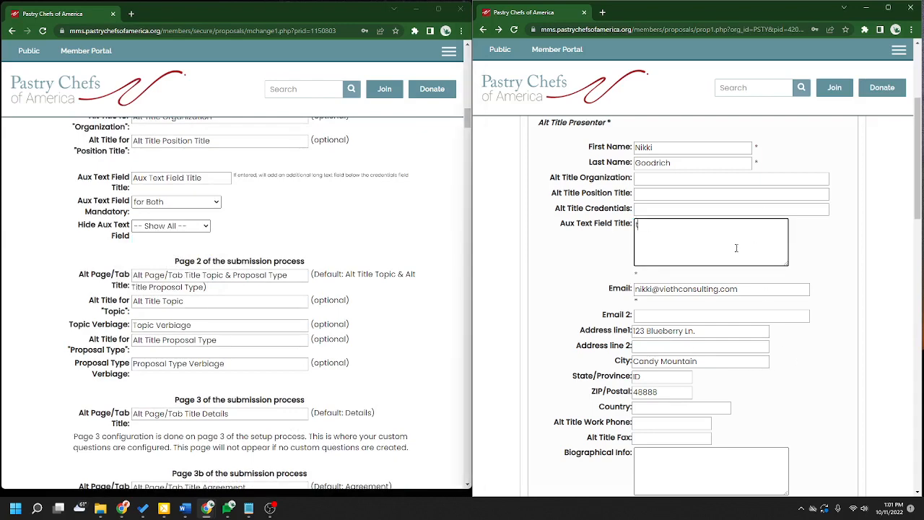
type("test")
scroll(793, 304, "down", 8)
scroll(792, 304, "up", 2)
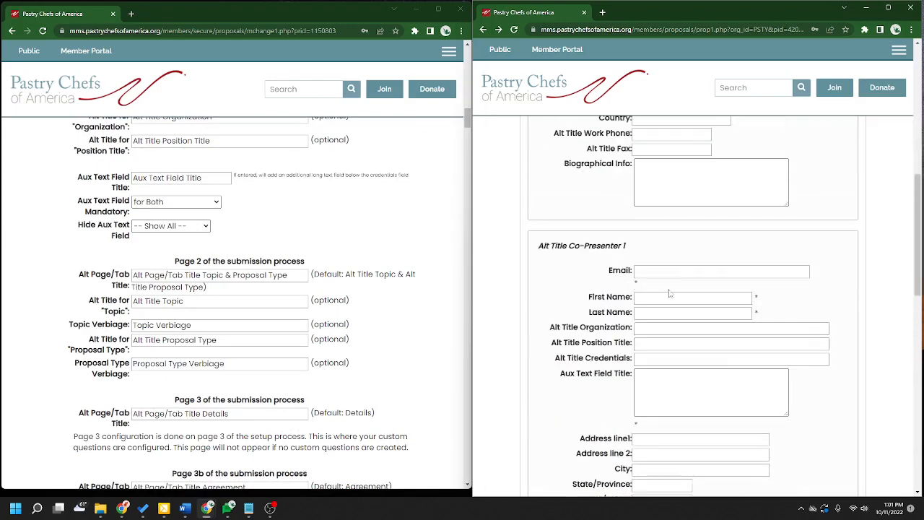
left_click(596, 246)
scroll(841, 320, "down", 4)
scroll(844, 322, "down", 1)
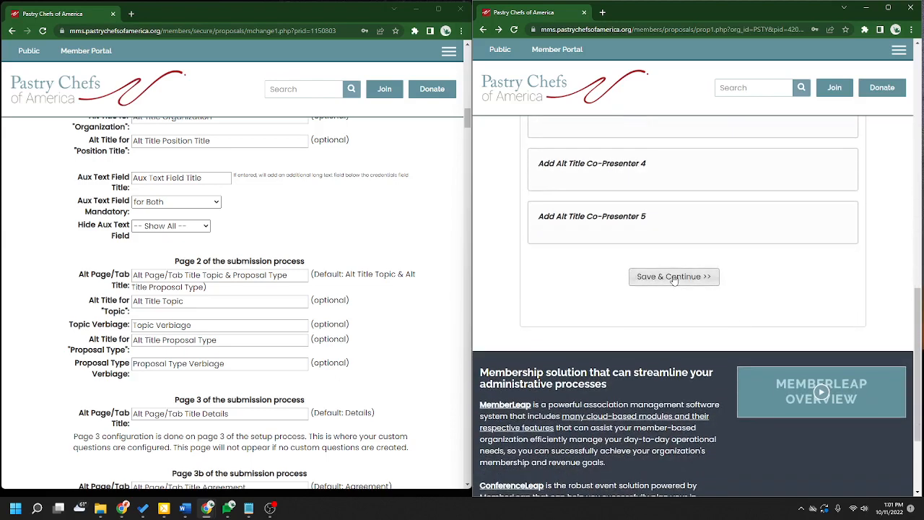
left_click(673, 279)
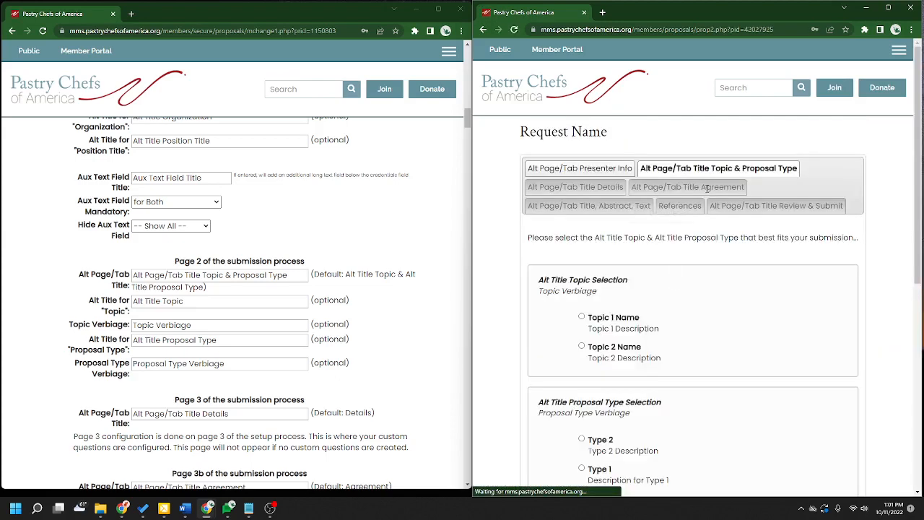
scroll(283, 224, "down", 2)
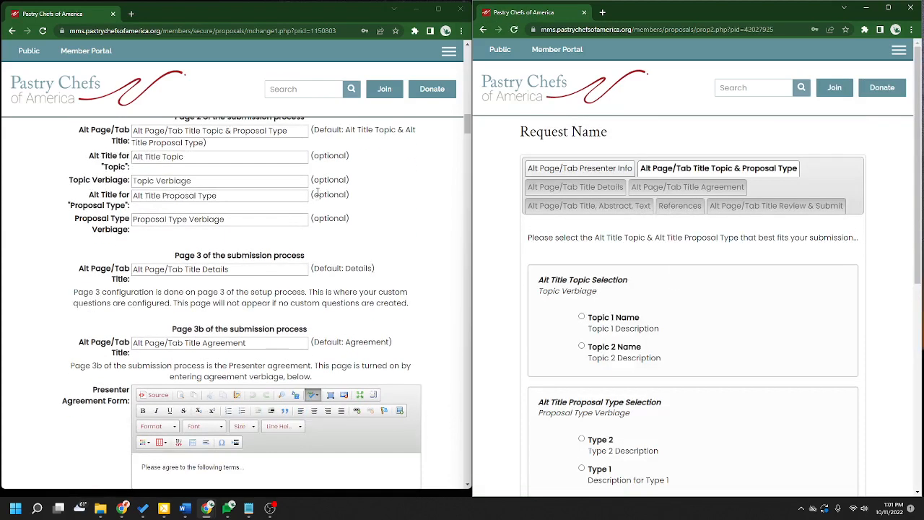
scroll(283, 223, "up", 1)
left_click_drag(306, 166, 157, 168)
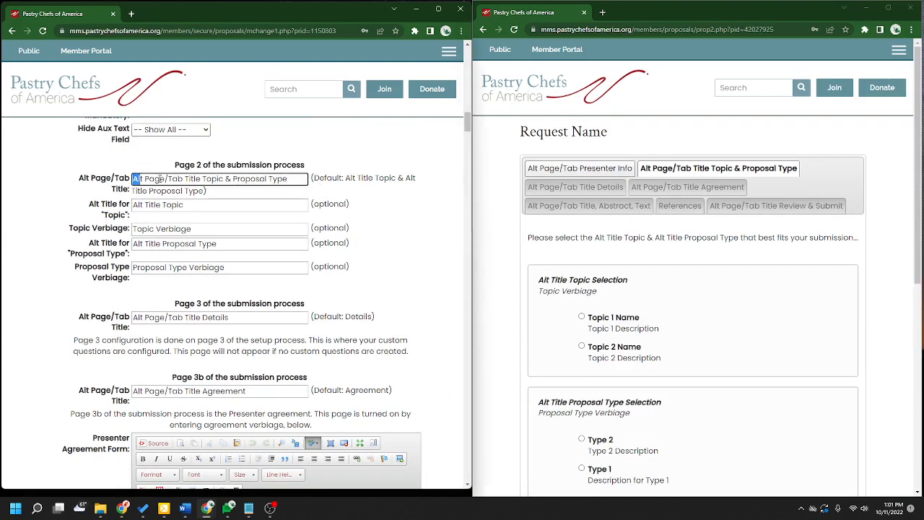
left_click_drag(147, 179, 297, 178)
left_click(248, 203)
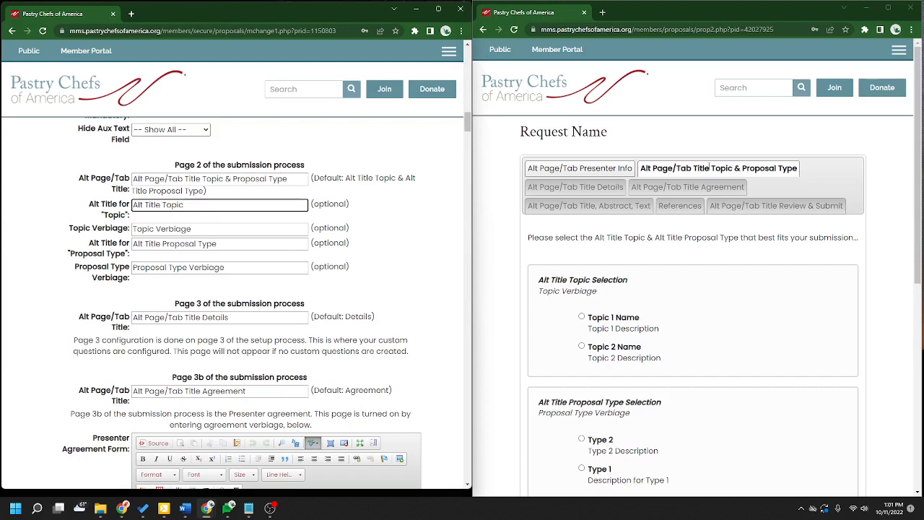
scroll(702, 300, "down", 2)
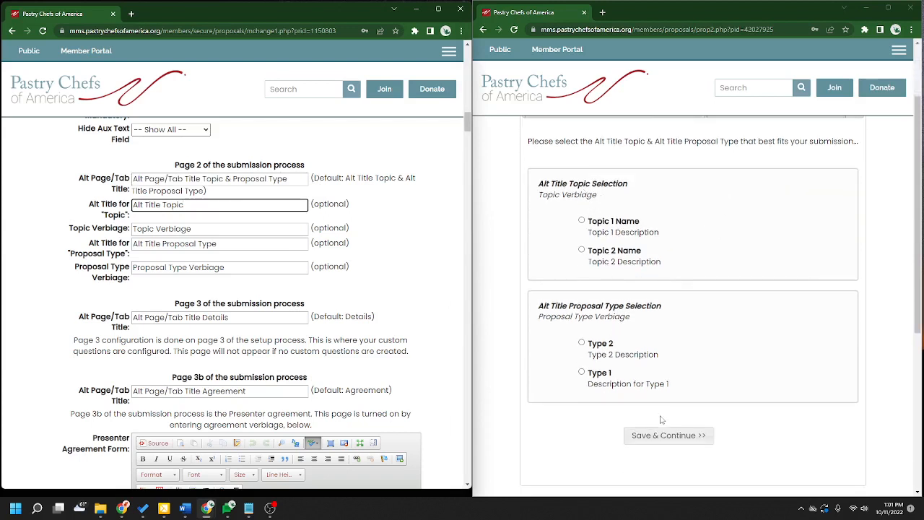
left_click(109, 226)
left_click_drag(190, 229, 127, 228)
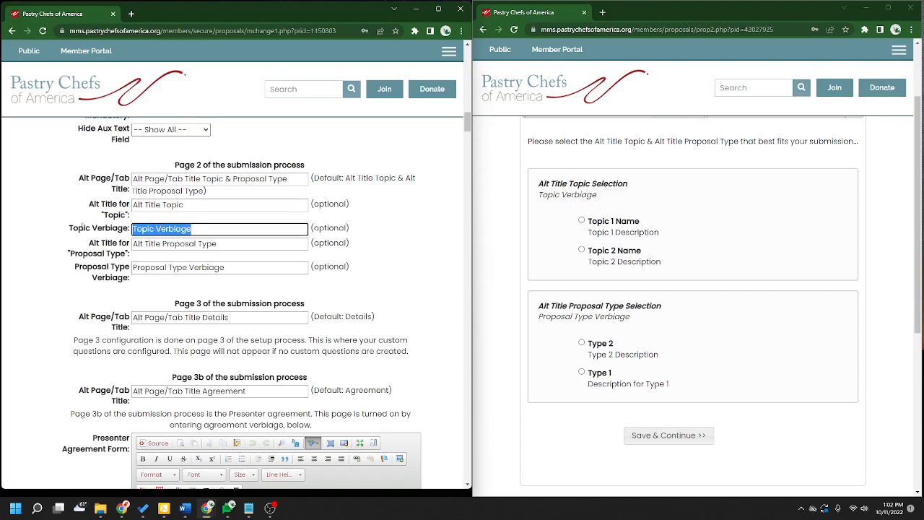
left_click_drag(599, 196, 538, 195)
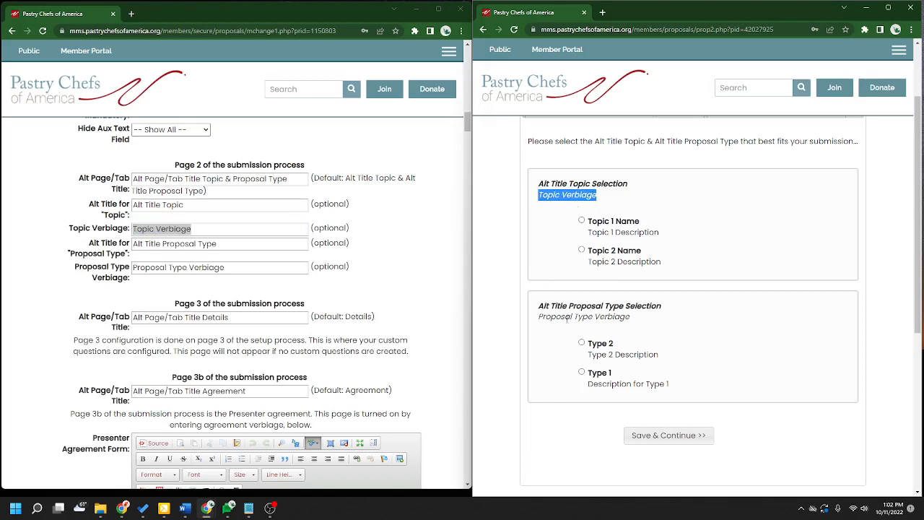
left_click_drag(539, 316, 628, 317)
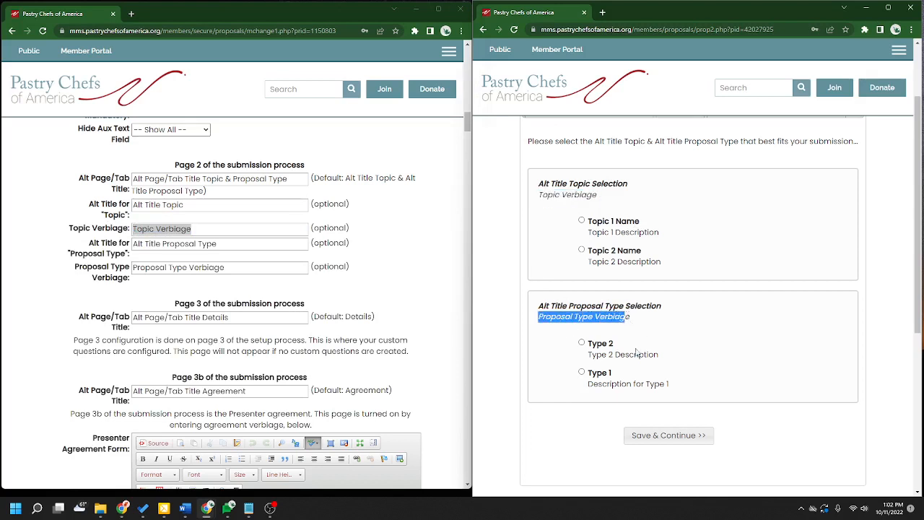
left_click_drag(231, 267, 133, 268)
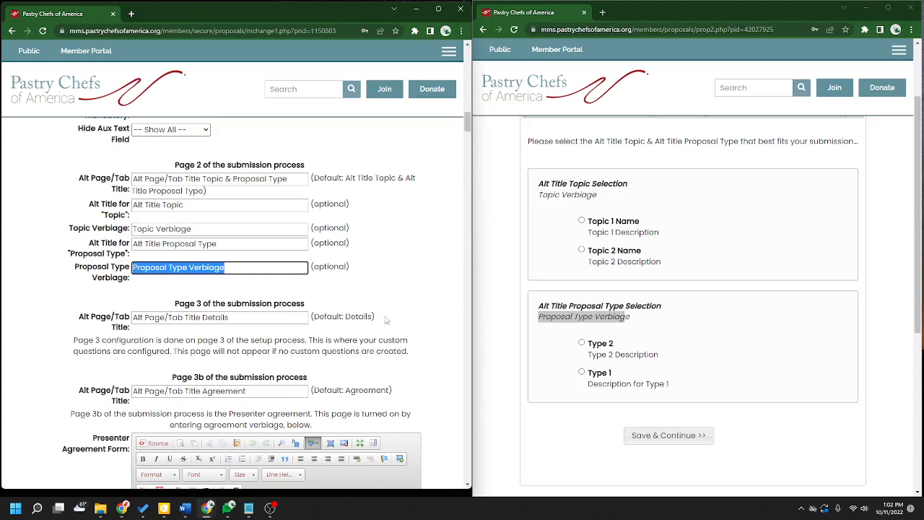
left_click(425, 288)
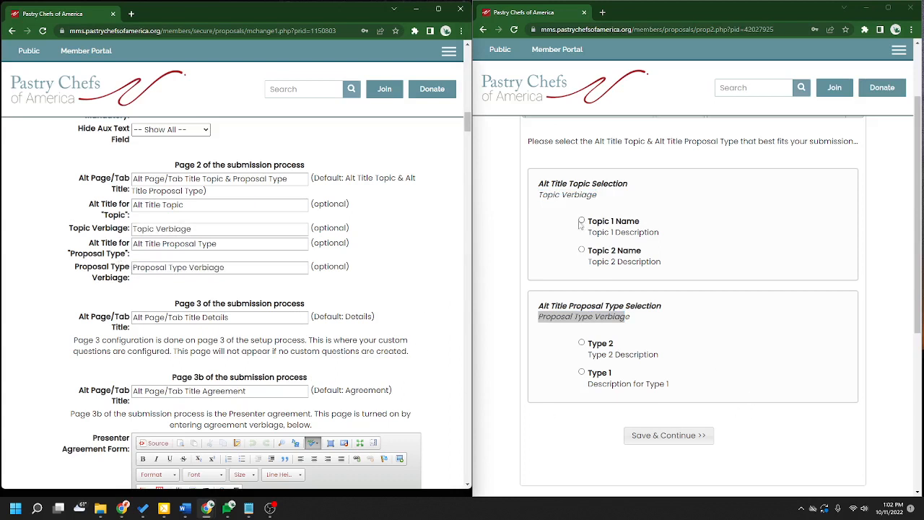
left_click(632, 305)
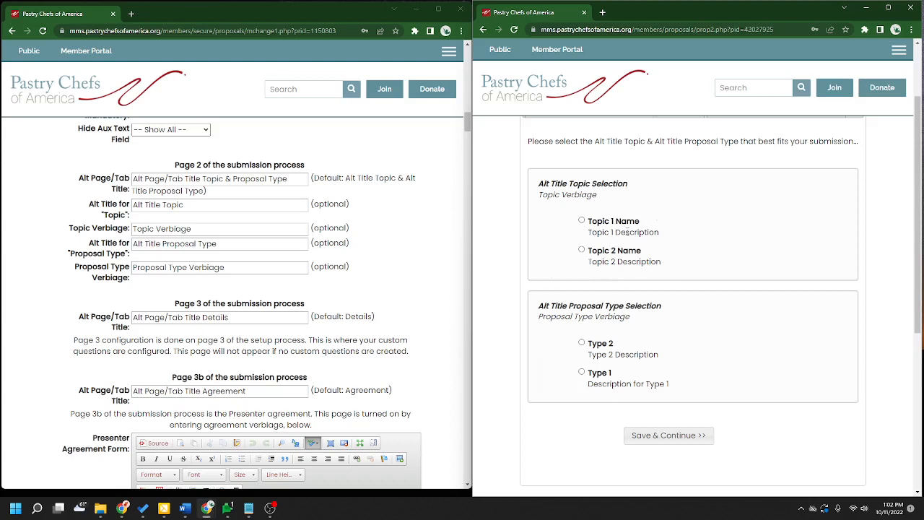
left_click(414, 270)
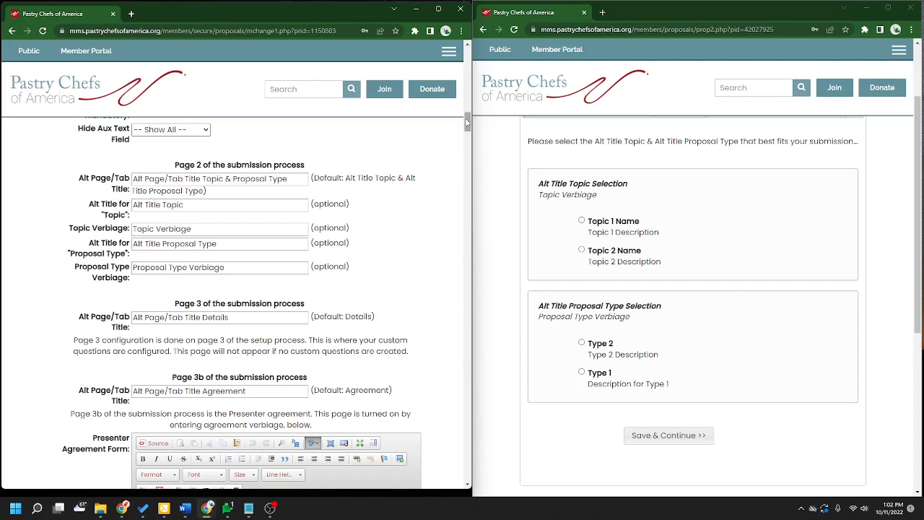
left_click_drag(467, 122, 467, 458)
- Move Type 1 above Type 2 and reload the public form to see the new order
left_click(141, 378)
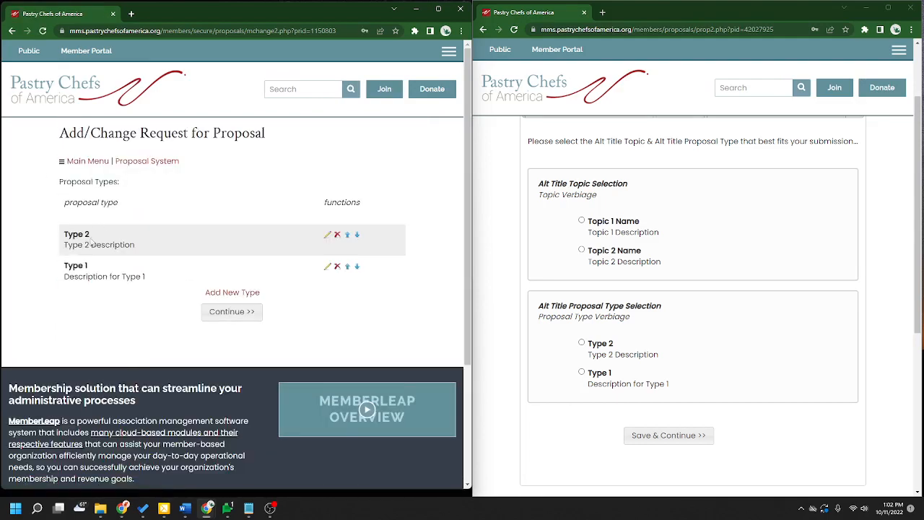
left_click_drag(90, 235, 65, 236)
left_click(347, 267)
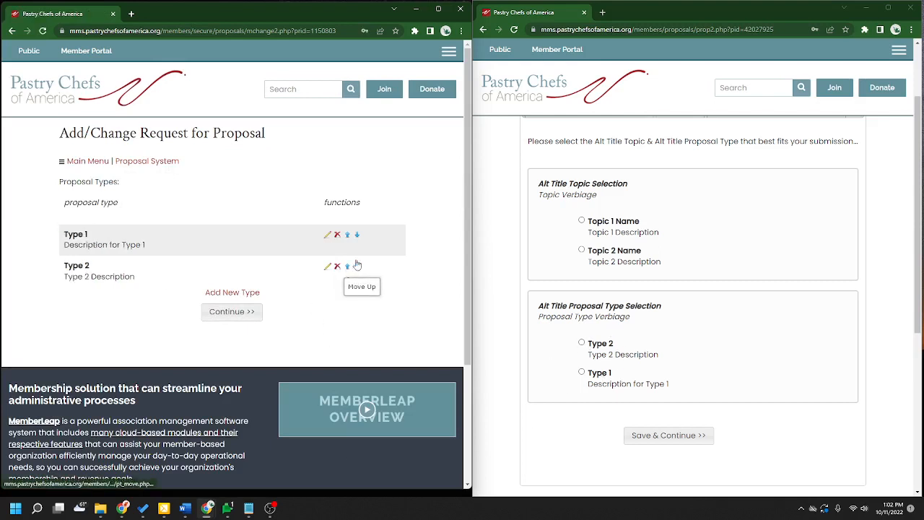
left_click(514, 29)
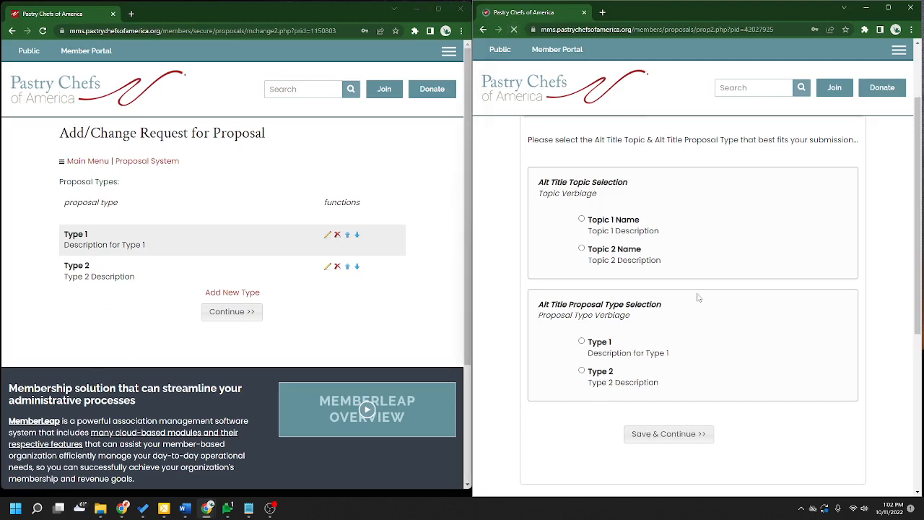
left_click_drag(665, 388, 586, 368)
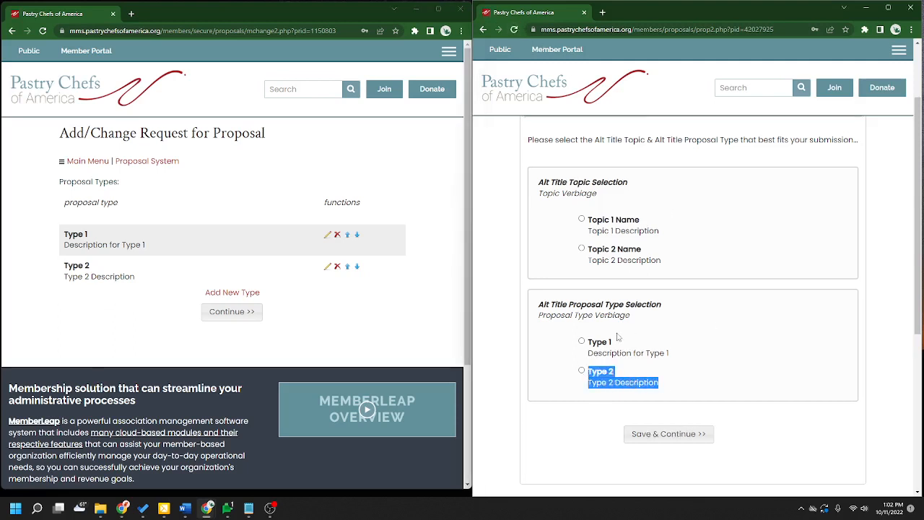
left_click(650, 395)
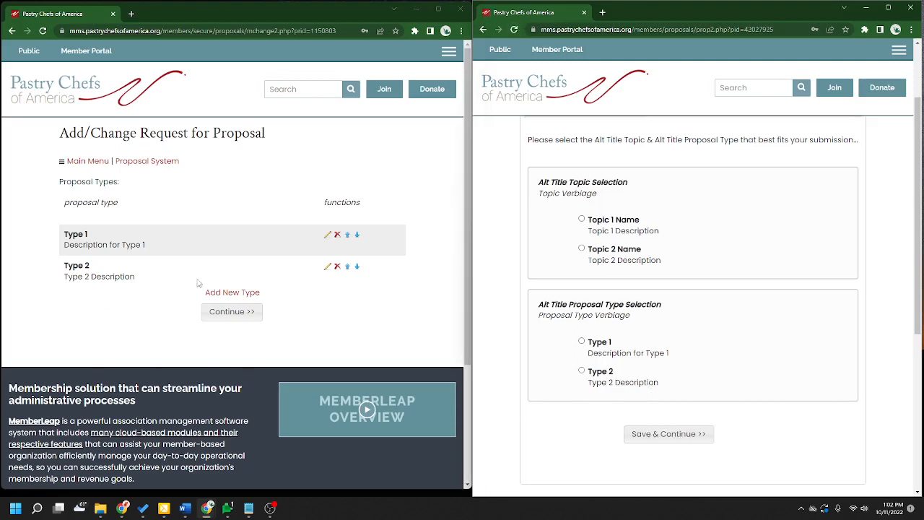
- Delete Type 2, reassigning its proposals to Type 1, and reload the topics-only public form
left_click(336, 266)
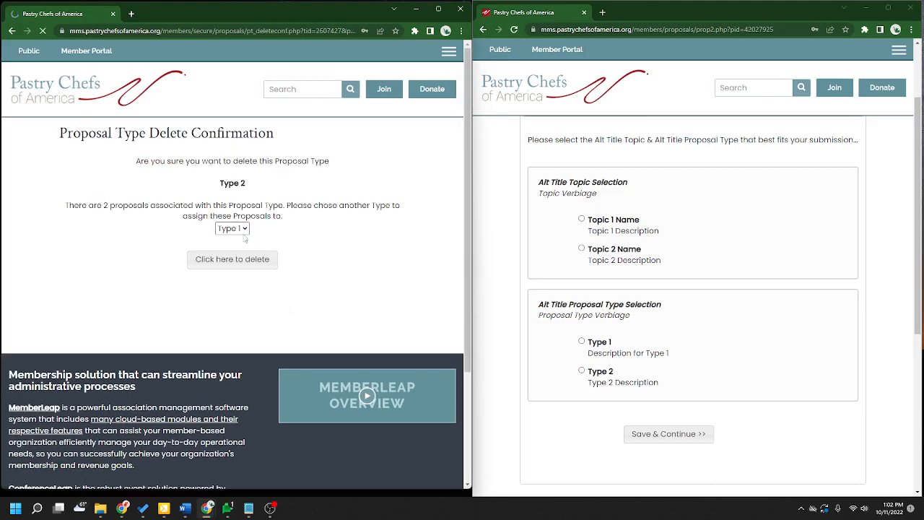
left_click(240, 266)
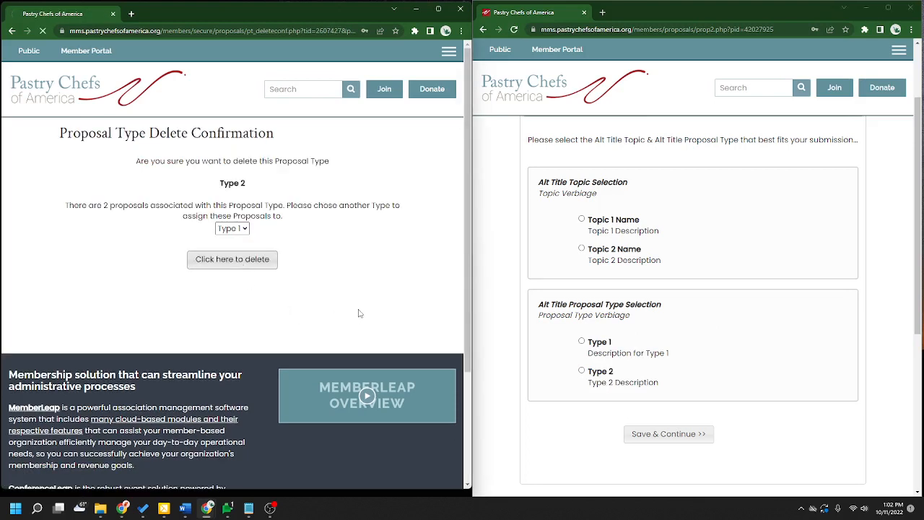
left_click(513, 30)
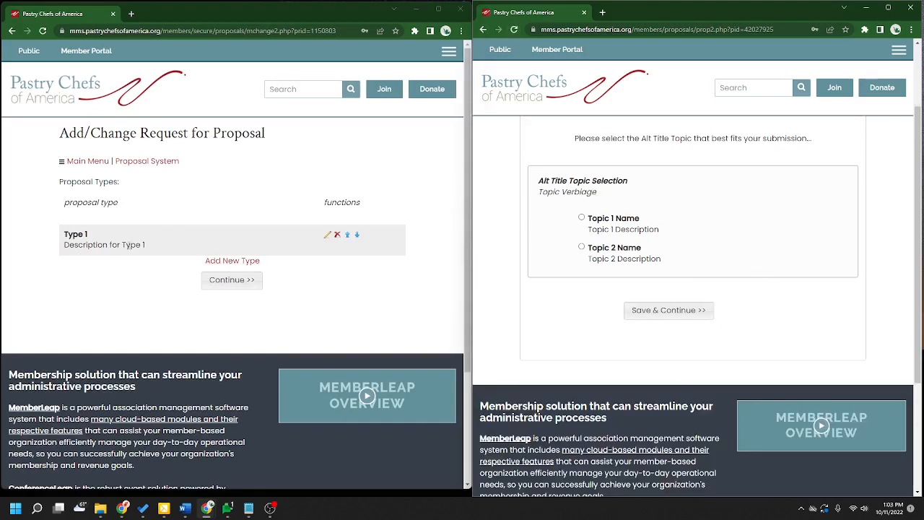
left_click(214, 265)
- Create proposal type Type 2 with description 'Type 2 Description' and save it
left_click(174, 207)
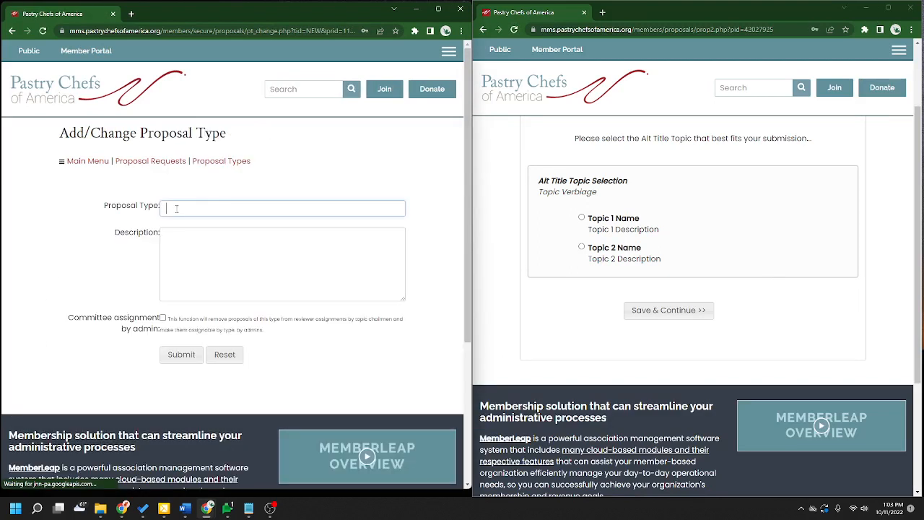
type("Type 2")
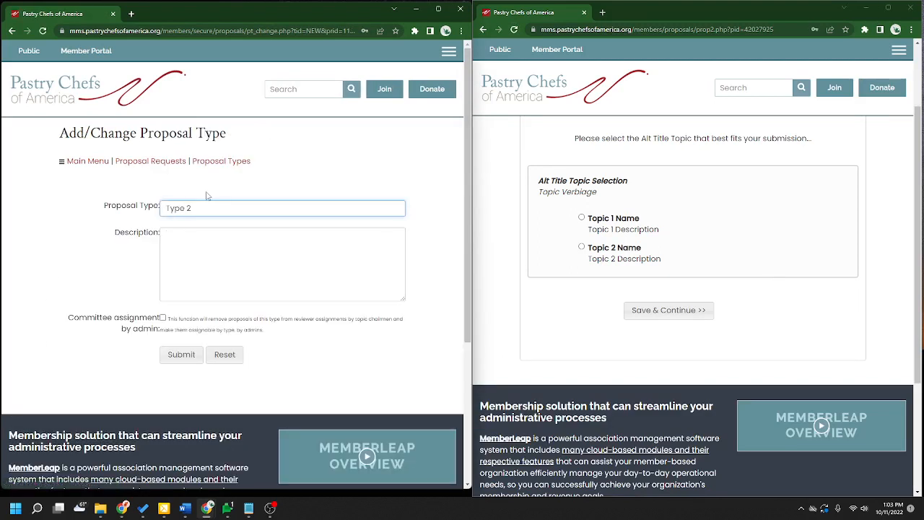
key("Tab")
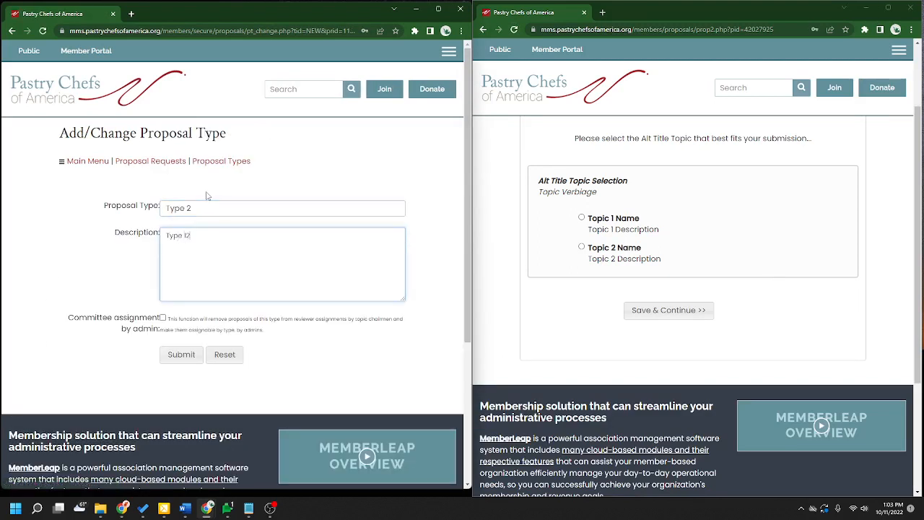
type("Type 2 Description")
left_click_drag(203, 207, 114, 208)
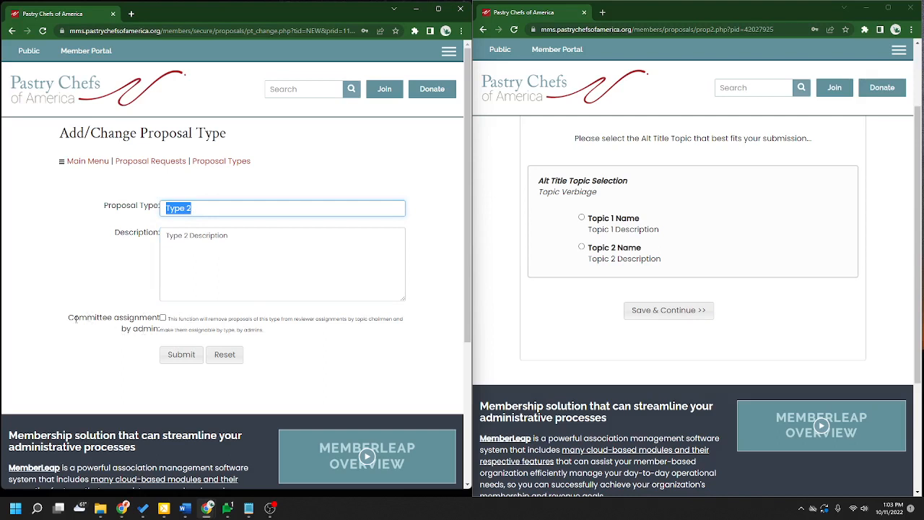
left_click_drag(69, 318, 159, 330)
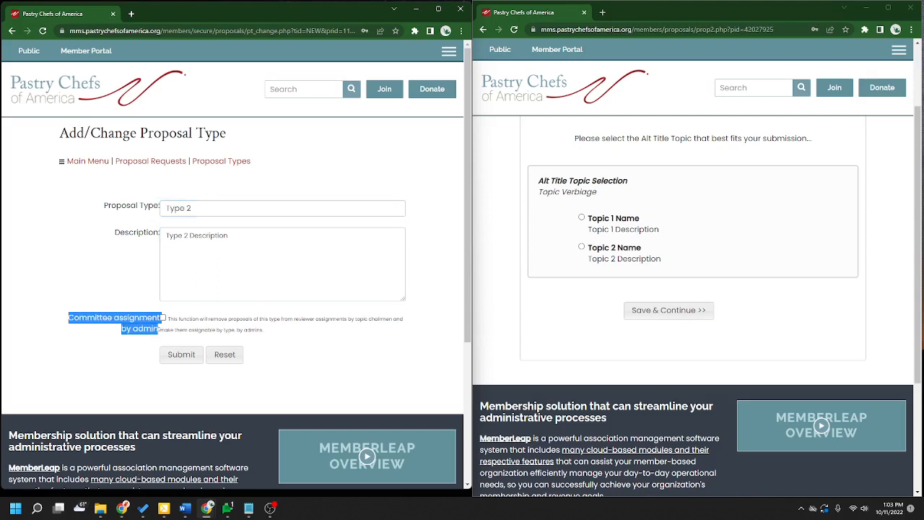
left_click(123, 319)
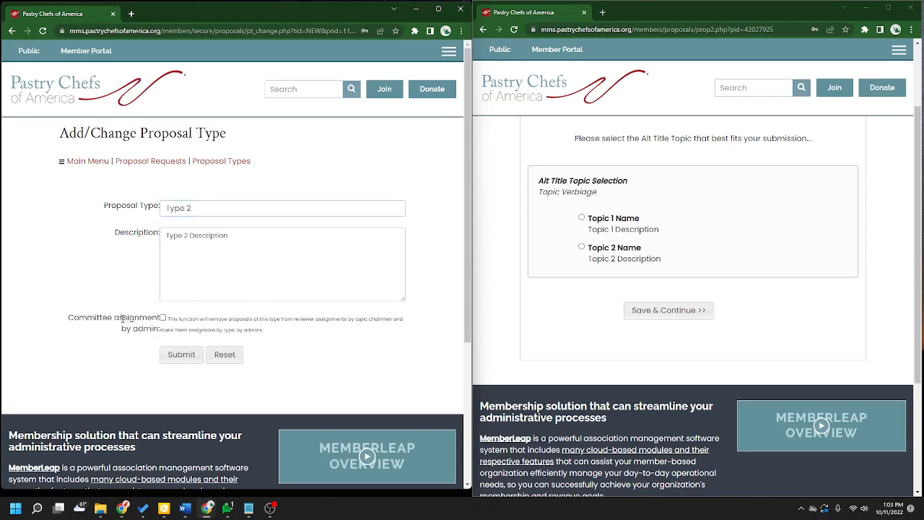
left_click(267, 293)
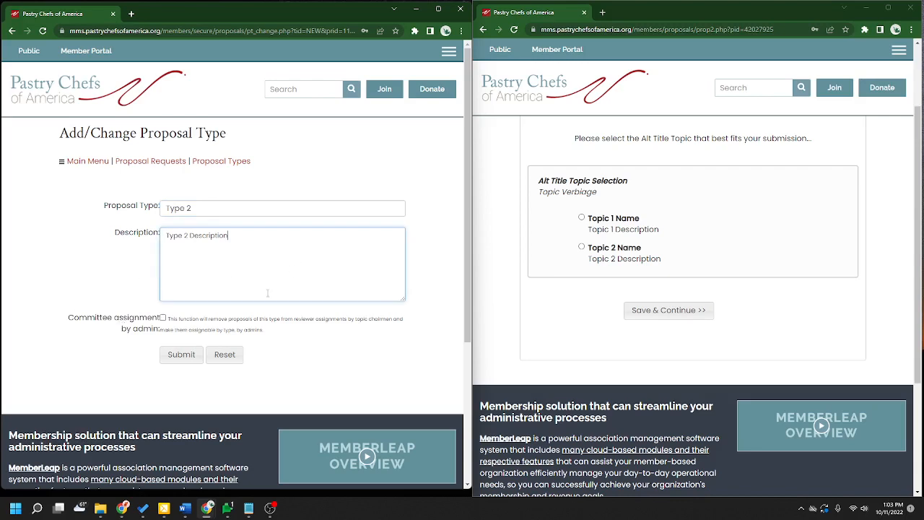
left_click(178, 358)
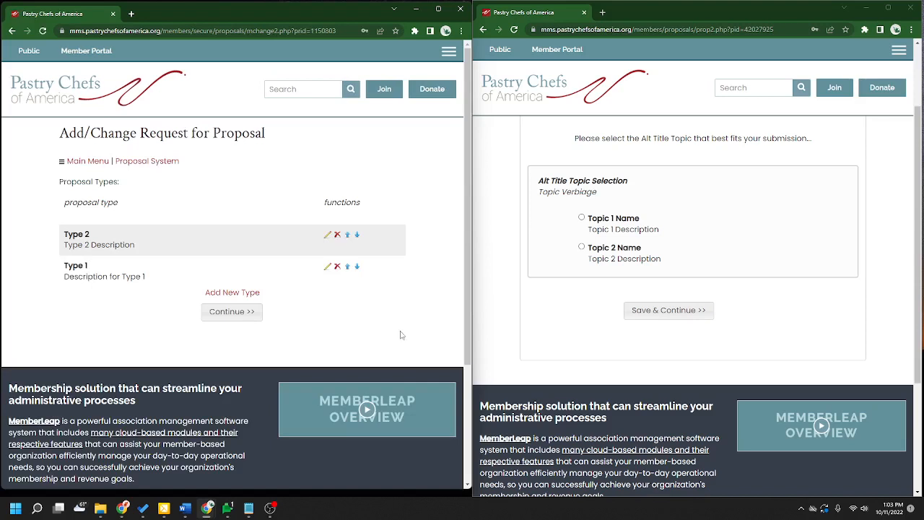
- Reload the public form to confirm the proposal type choice returned, then go back to proposal requests
left_click(514, 29)
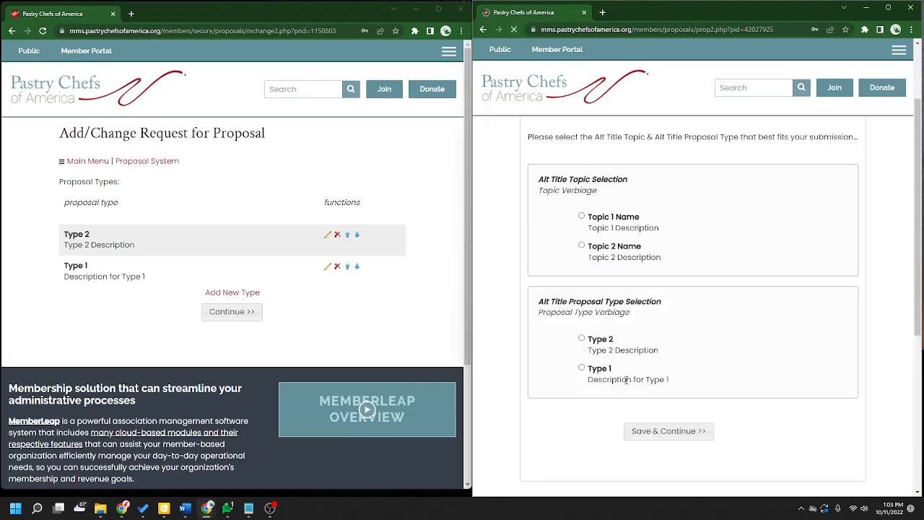
left_click(315, 349)
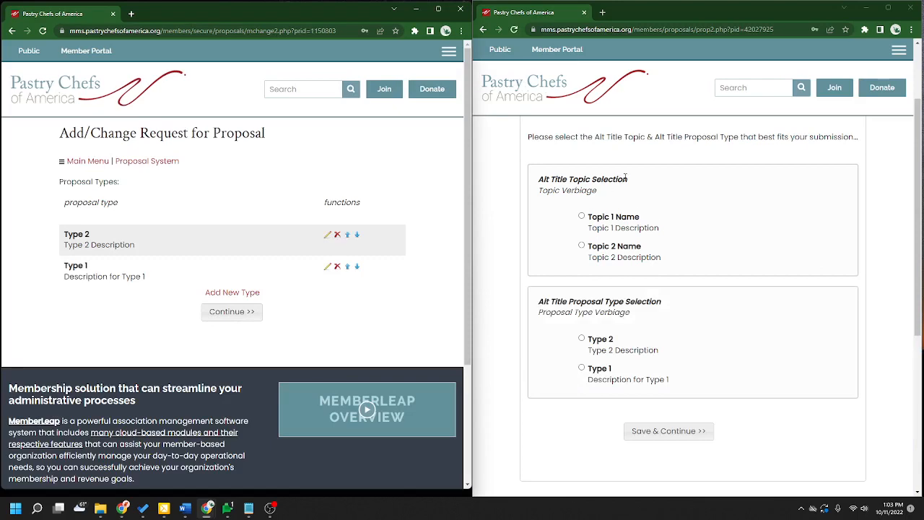
left_click_drag(627, 179, 538, 180)
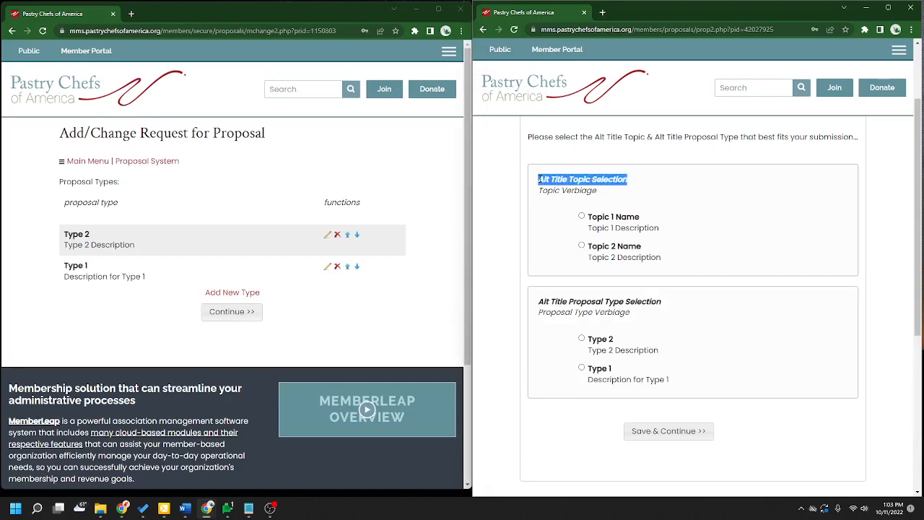
left_click(138, 164)
- Open Request Name's topics and committees list and start editing Topic 1's committee setup
scroll(402, 260, "down", 3)
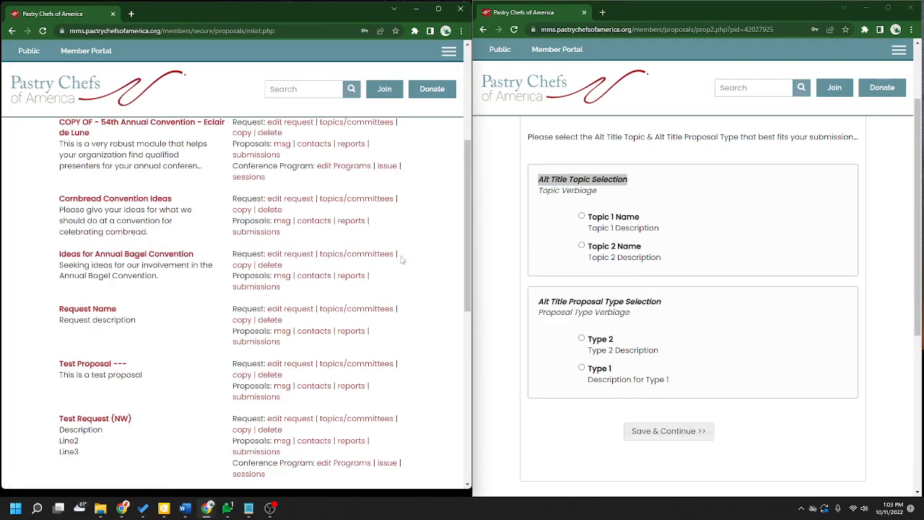
scroll(412, 267, "down", 3)
scroll(425, 276, "up", 2)
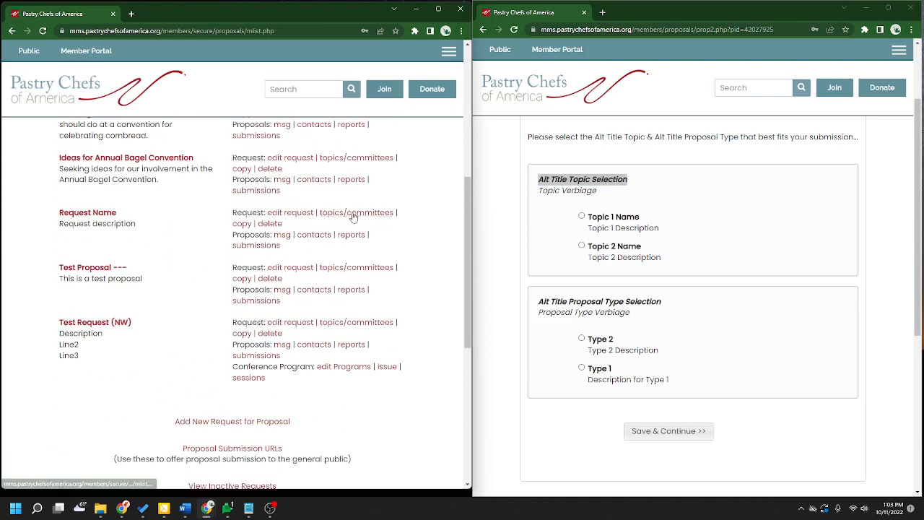
left_click(377, 217)
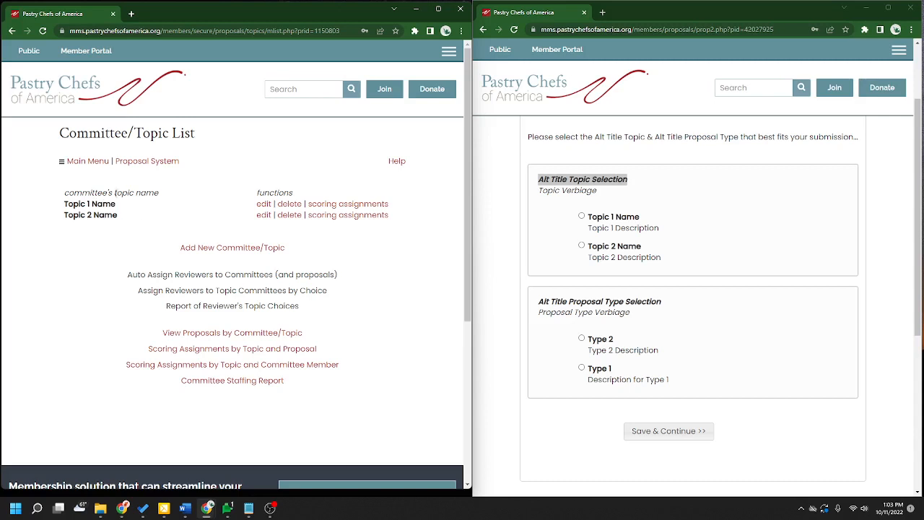
left_click(264, 207)
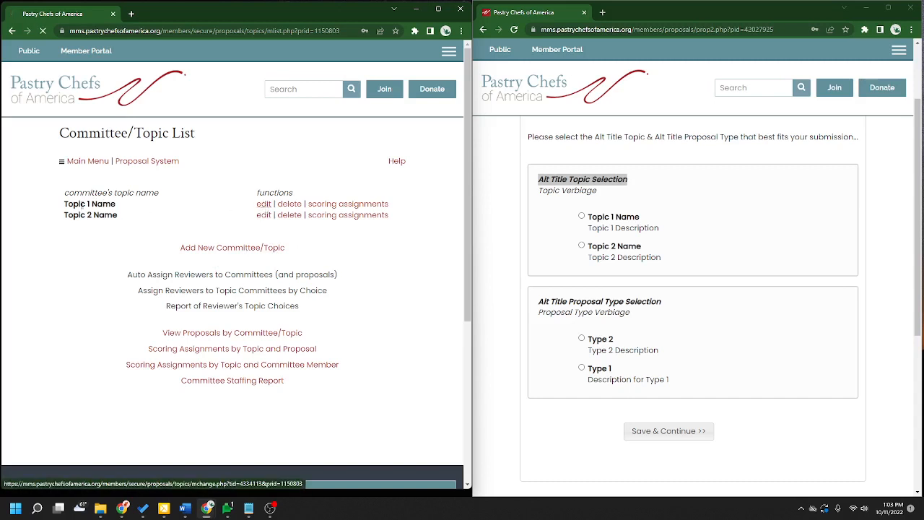
- Review Topic 1's name and description and its Screeners and Scorers committee sections
triple_click(198, 186)
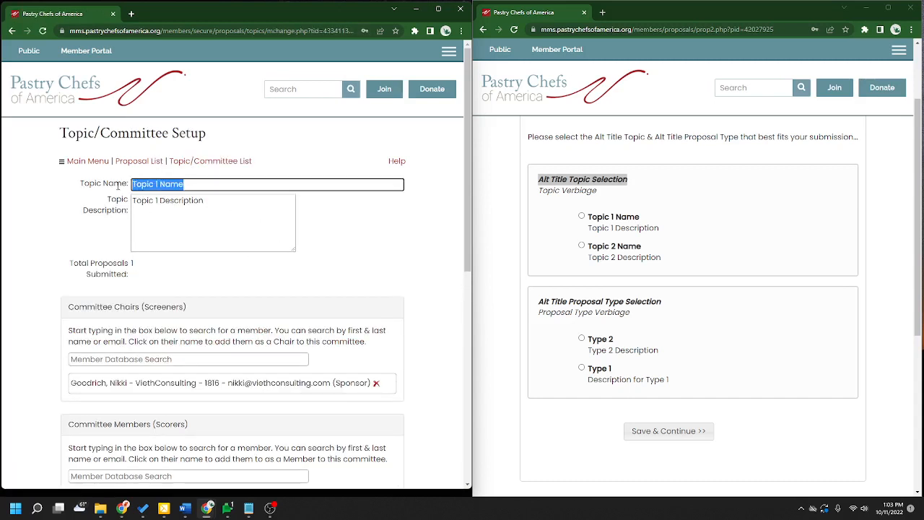
left_click(280, 217)
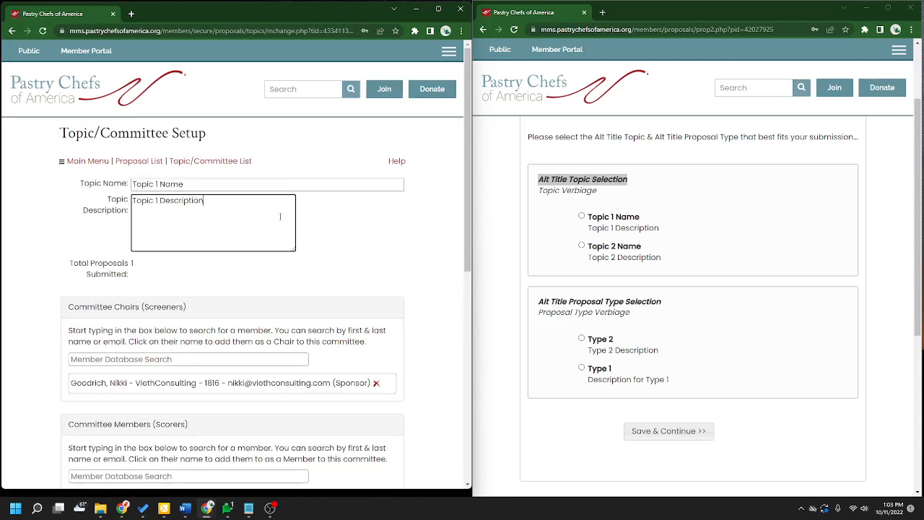
scroll(326, 316, "down", 2)
left_click_drag(198, 213, 142, 212)
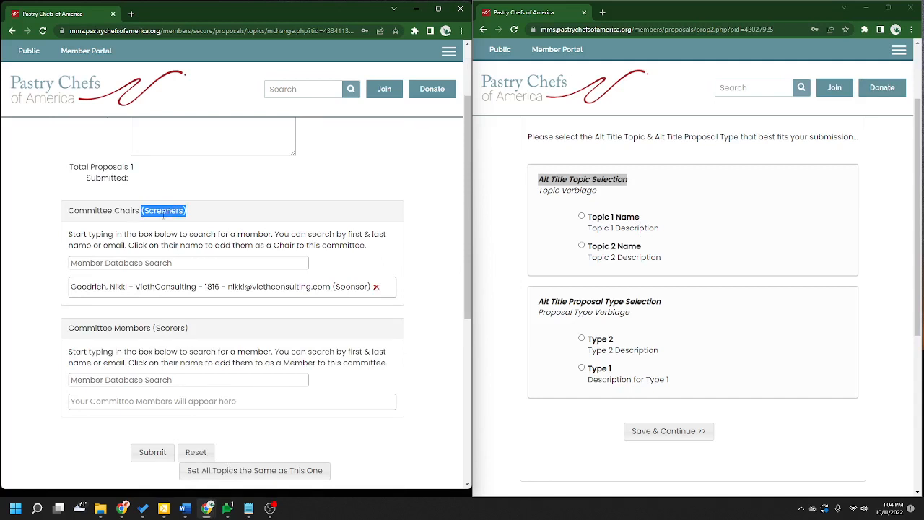
left_click_drag(189, 330, 153, 330)
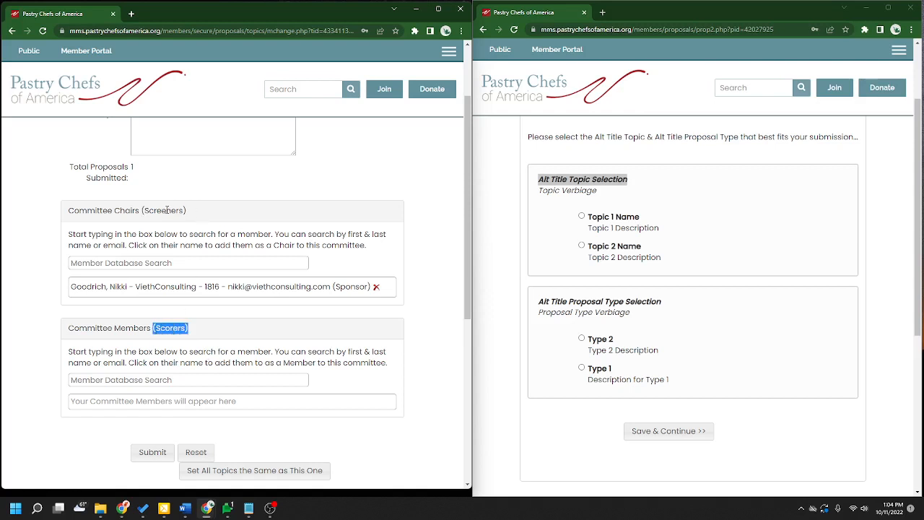
left_click(220, 381)
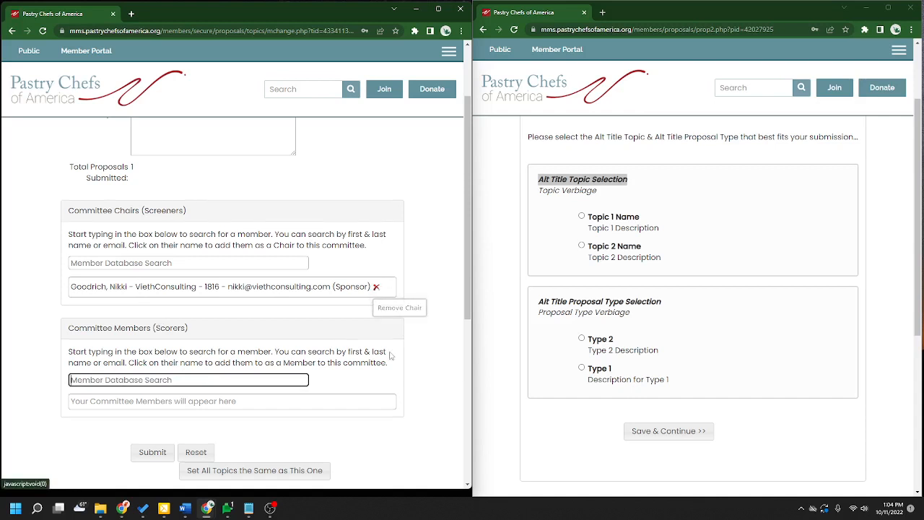
scroll(392, 356, "down", 2)
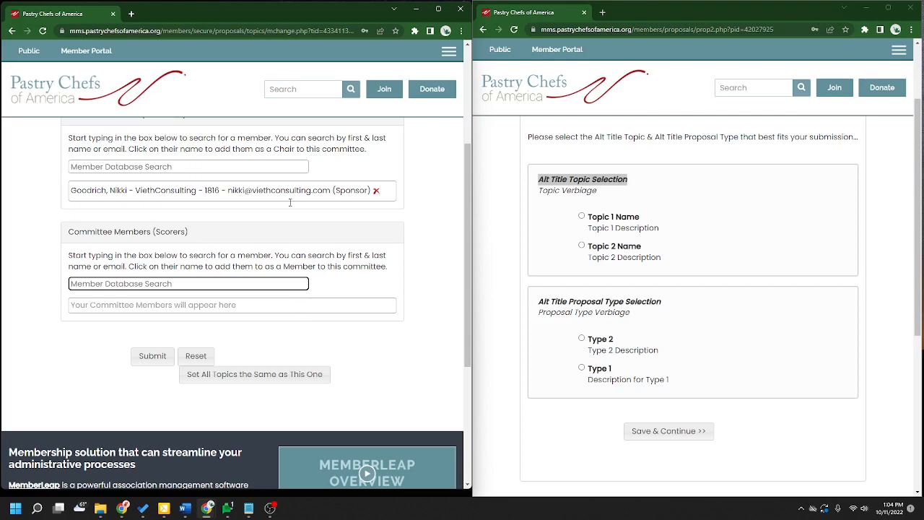
- Apply Topic 1's chairs and members to all topics, then verify the copy on Topic 2
left_click(260, 383)
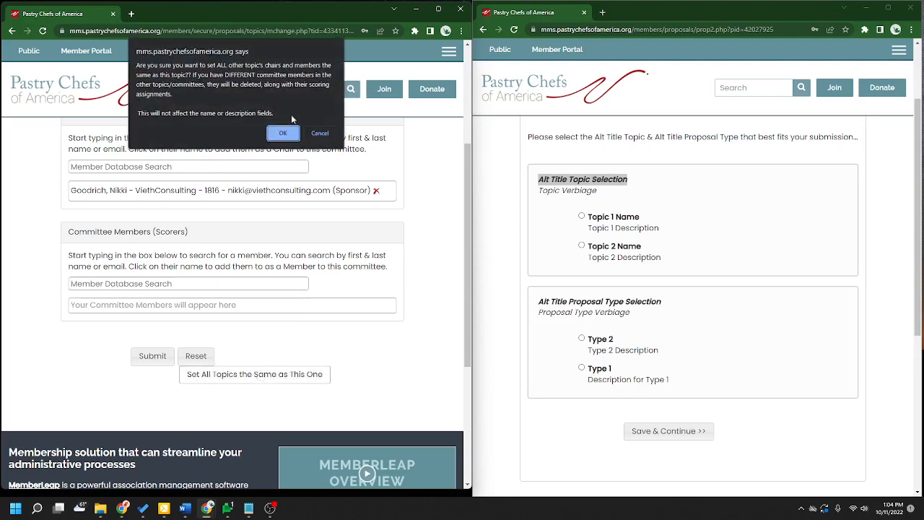
left_click(289, 133)
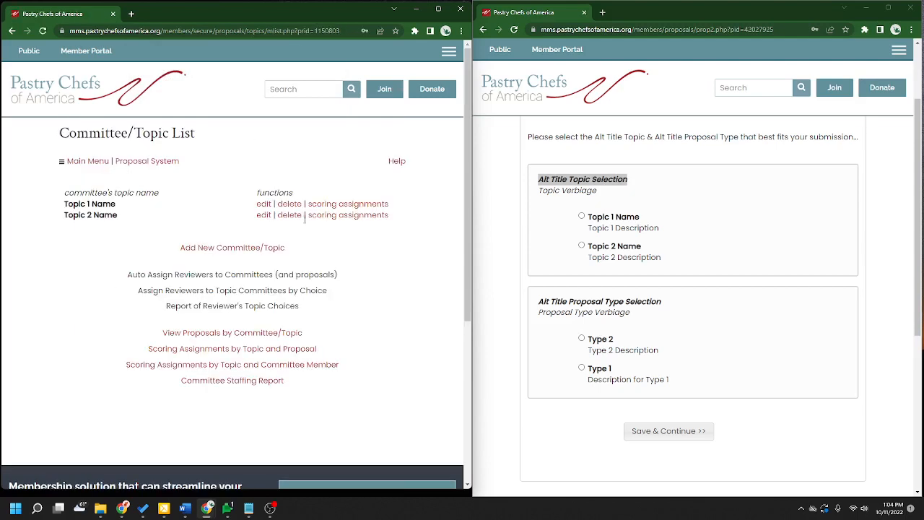
left_click(263, 215)
scroll(402, 314, "down", 3)
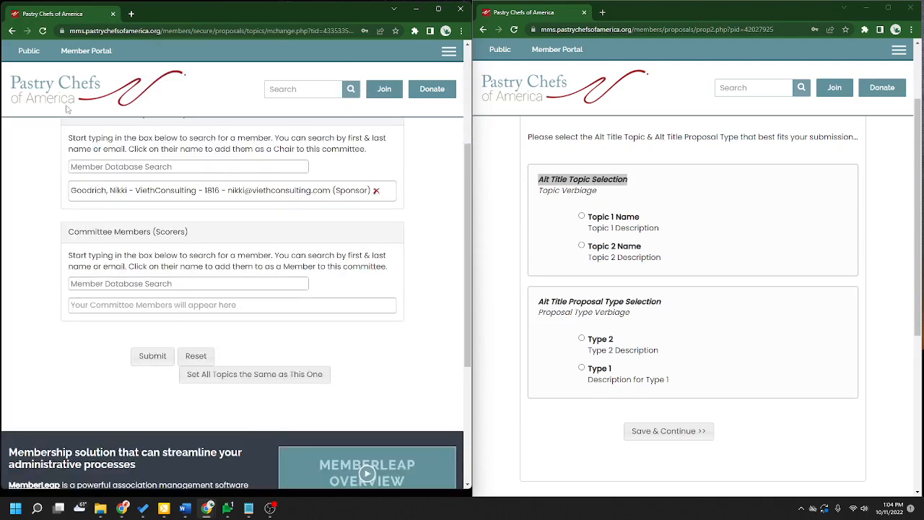
left_click(12, 30)
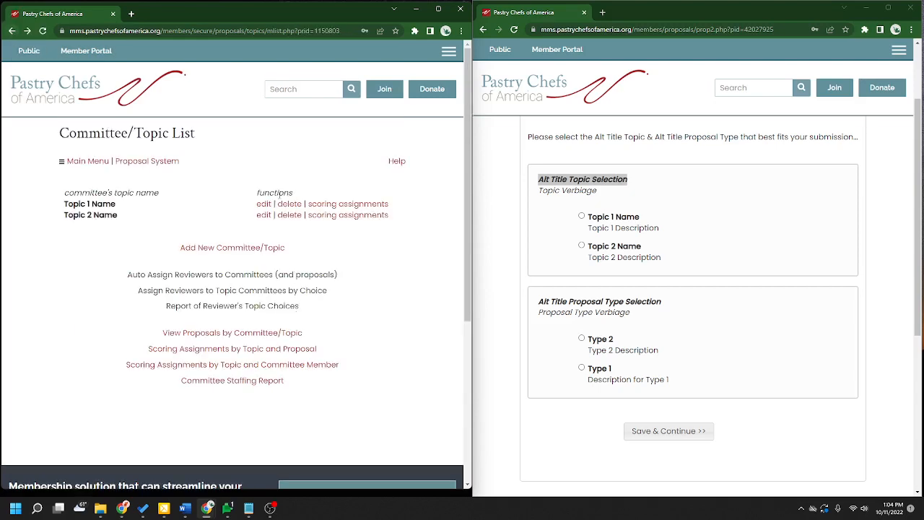
- Return to the Committee/Topic List and select Topic 1 Name on the public form
left_click(263, 204)
scroll(367, 472, "down", 5)
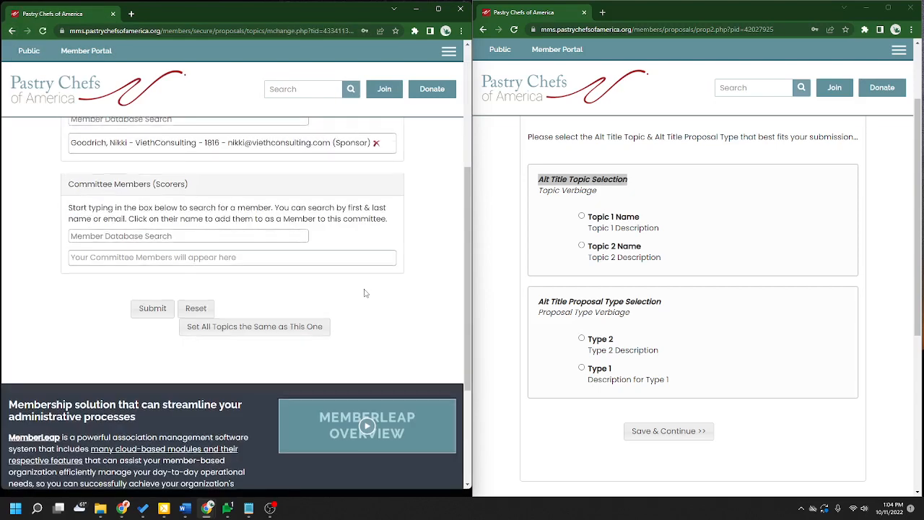
scroll(367, 293, "up", 2)
scroll(353, 338, "up", 2)
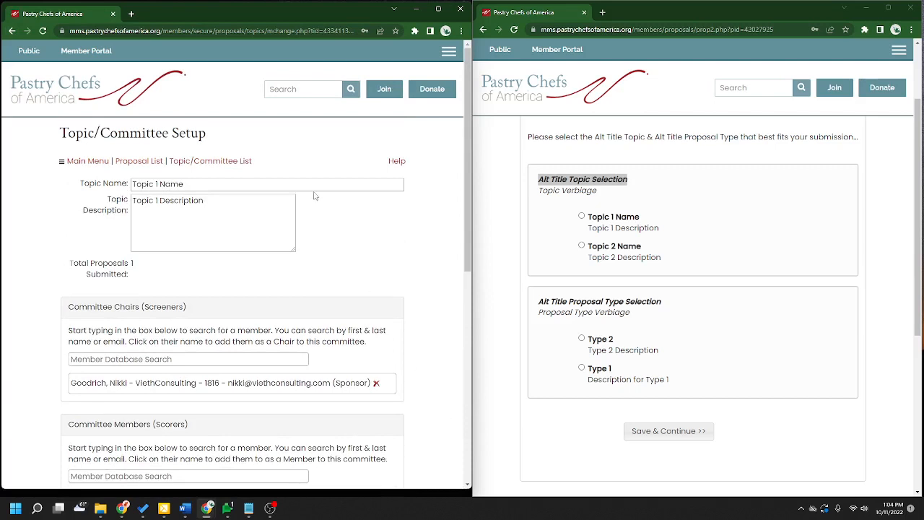
left_click(215, 168)
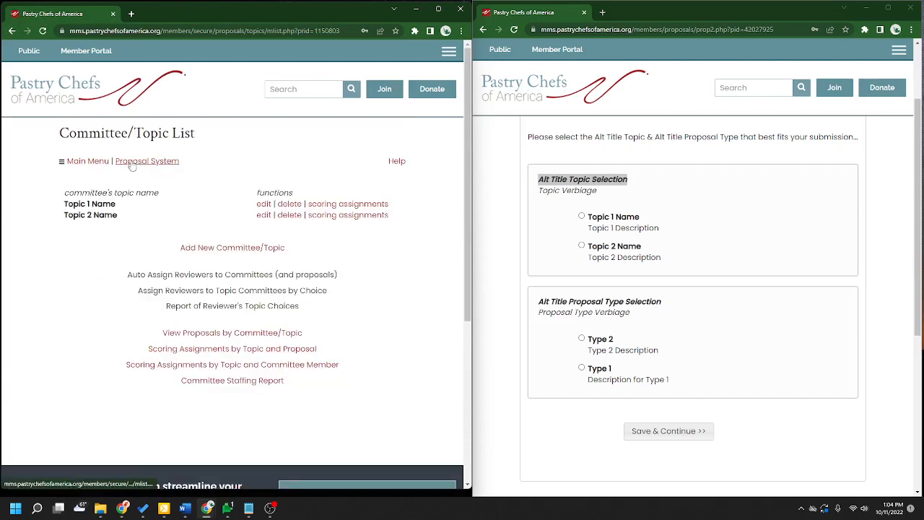
left_click(581, 216)
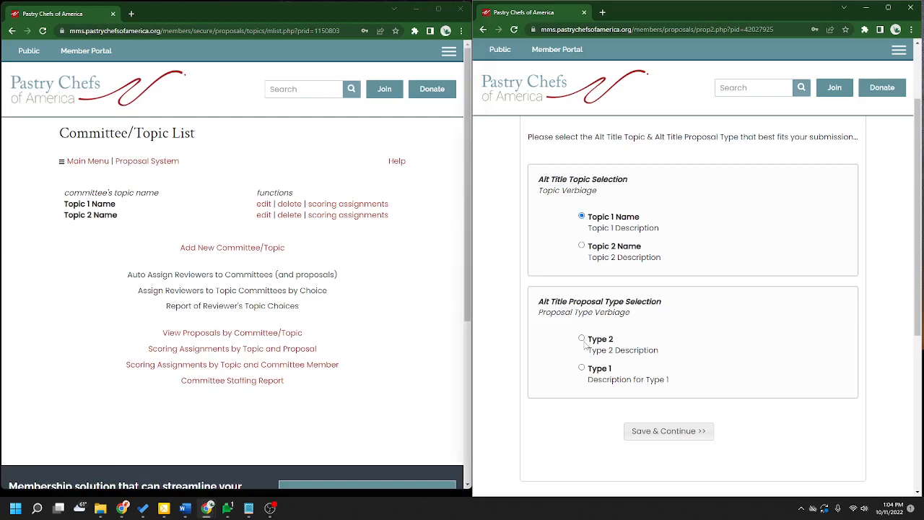
- Submit Type 2 on the public form and open Request Name's settings for editing
left_click(581, 338)
left_click(664, 431)
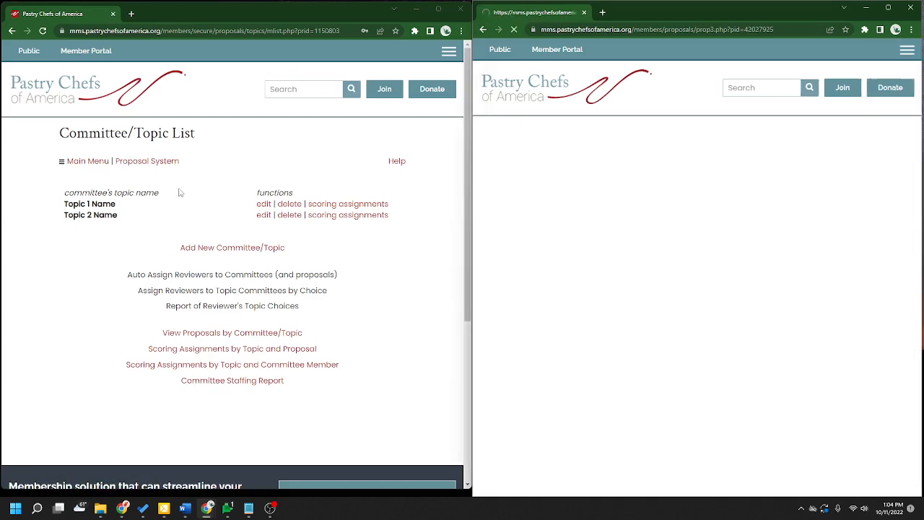
left_click(154, 162)
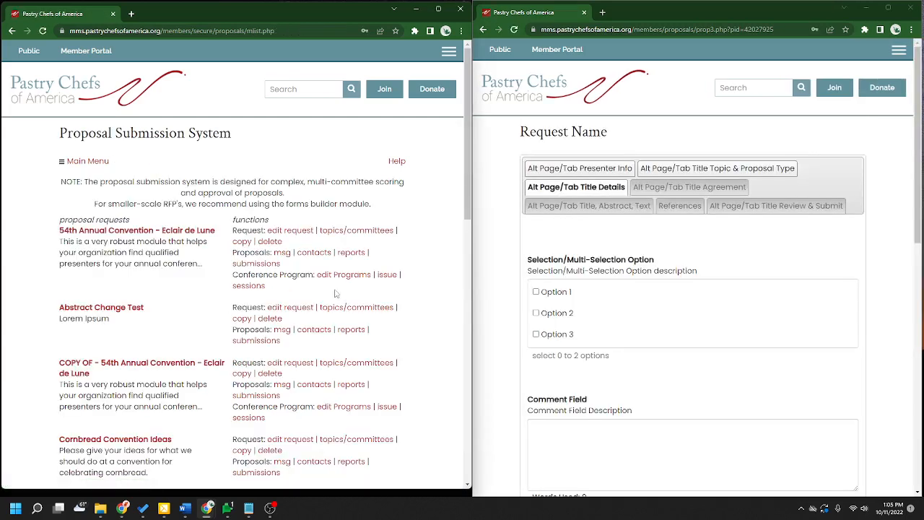
scroll(335, 293, "down", 5)
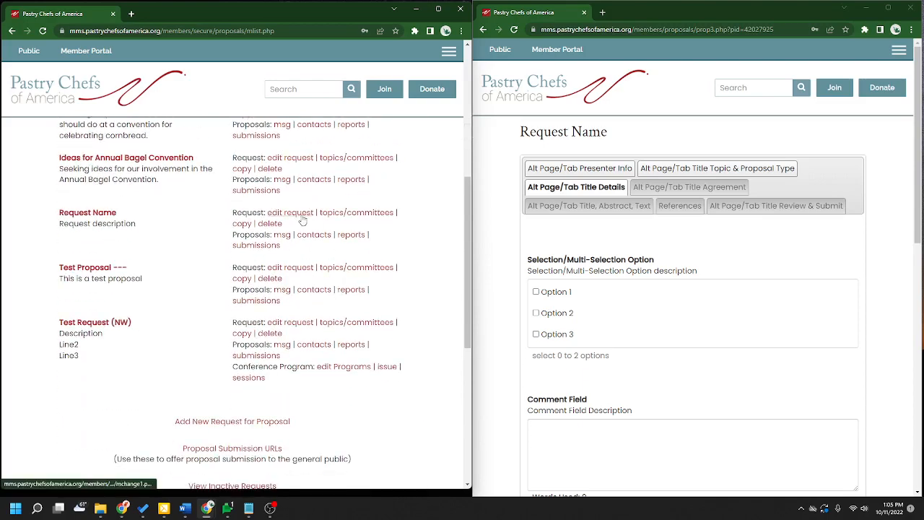
left_click(301, 217)
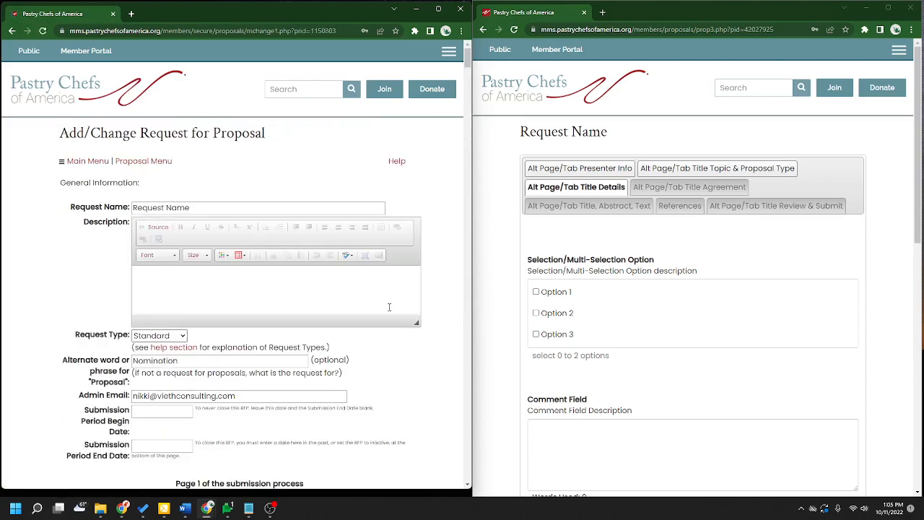
- Review the page 3 tab titles and continue to the proposal types step
scroll(389, 306, "down", 20)
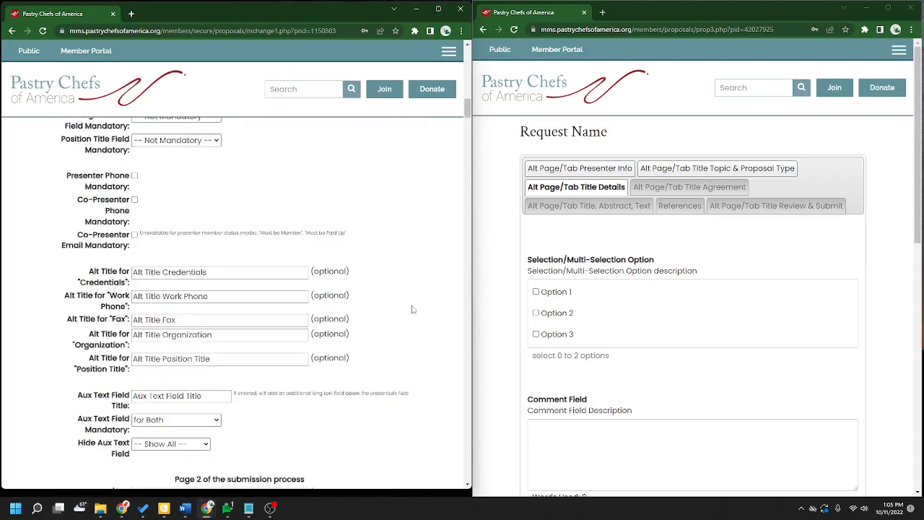
scroll(413, 309, "down", 8)
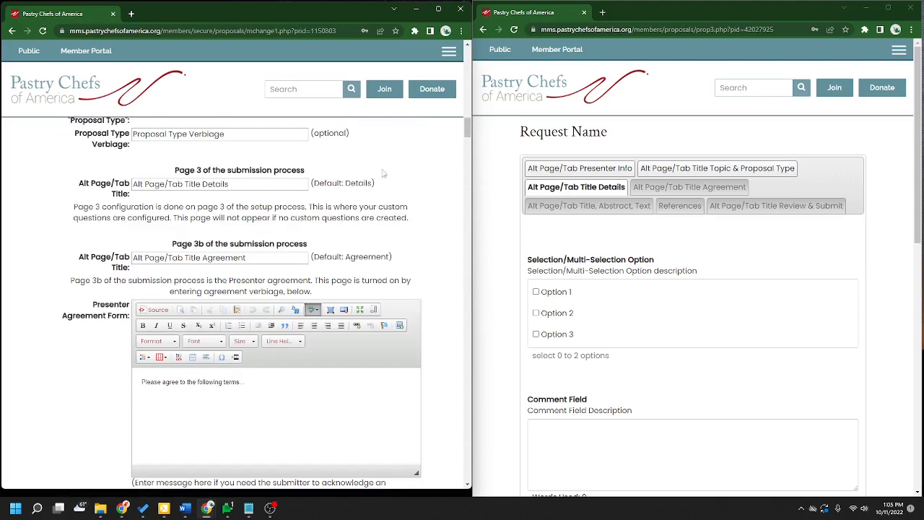
left_click_drag(373, 183, 345, 183)
left_click_drag(133, 183, 235, 184)
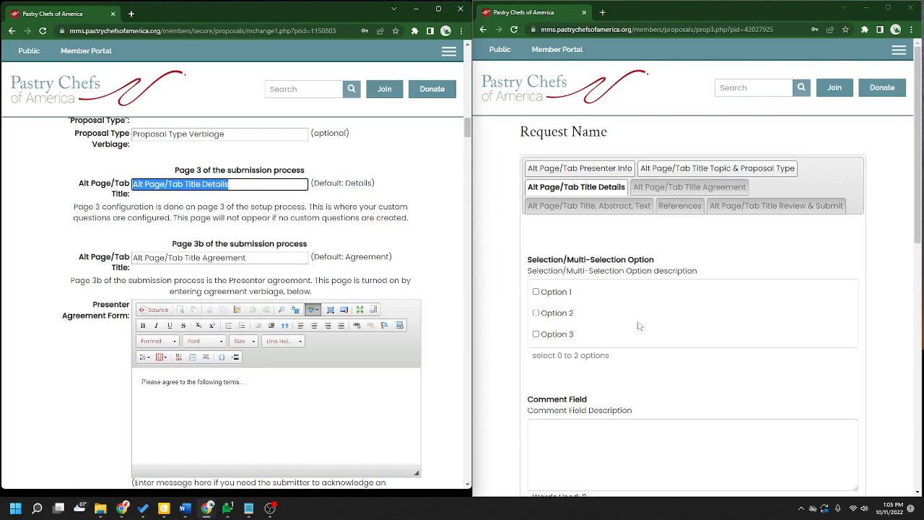
scroll(641, 296, "down", 2)
scroll(626, 376, "up", 2)
left_click_drag(467, 129, 467, 463)
left_click(163, 313)
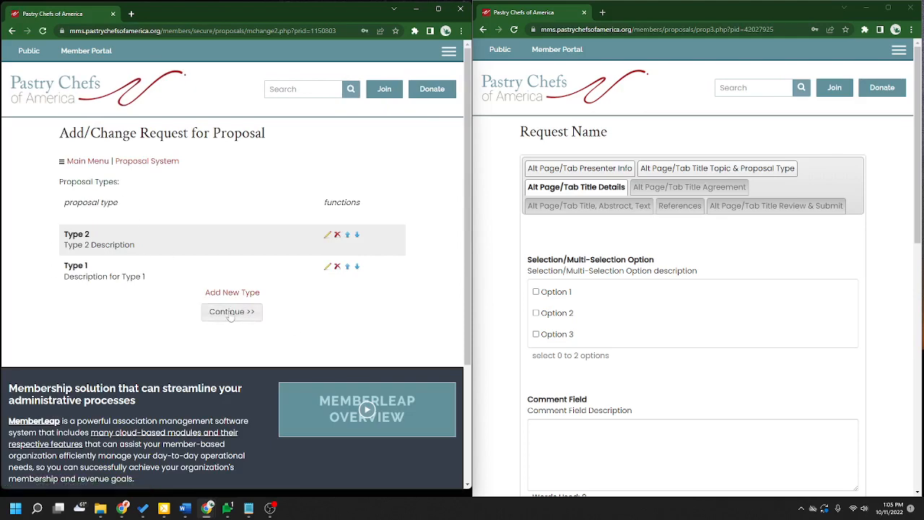
left_click(233, 315)
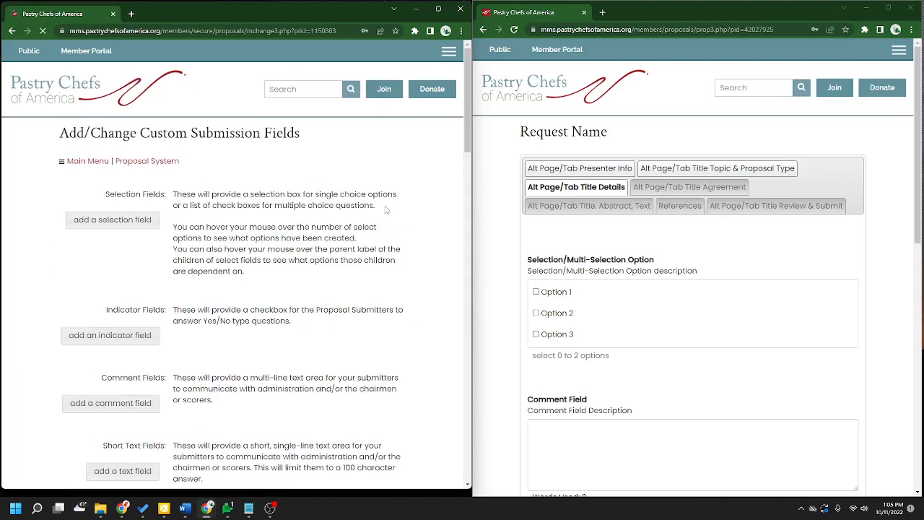
left_click_drag(57, 137, 302, 143)
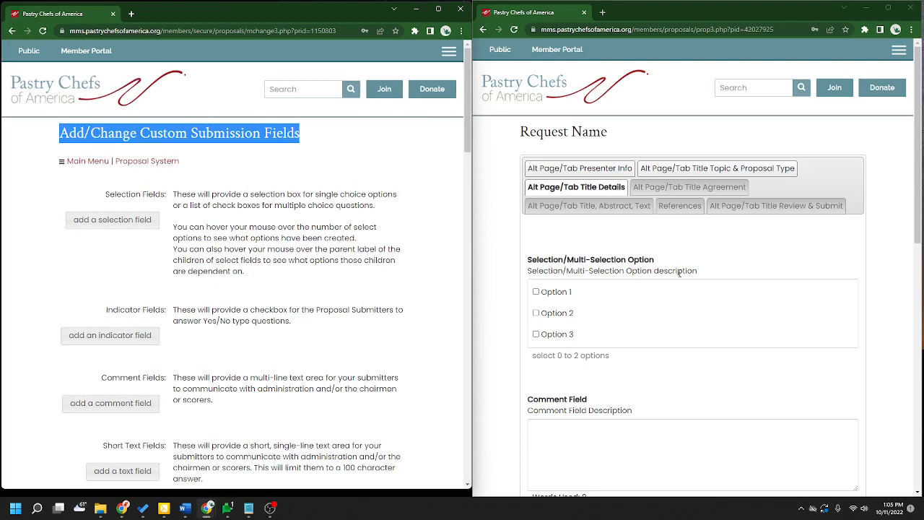
scroll(678, 273, "down", 2)
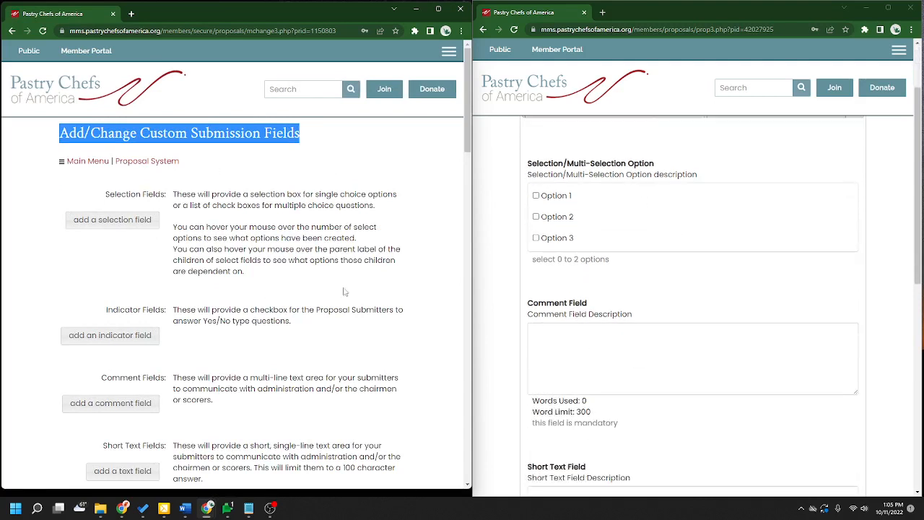
left_click(380, 258)
left_click_drag(106, 193, 167, 195)
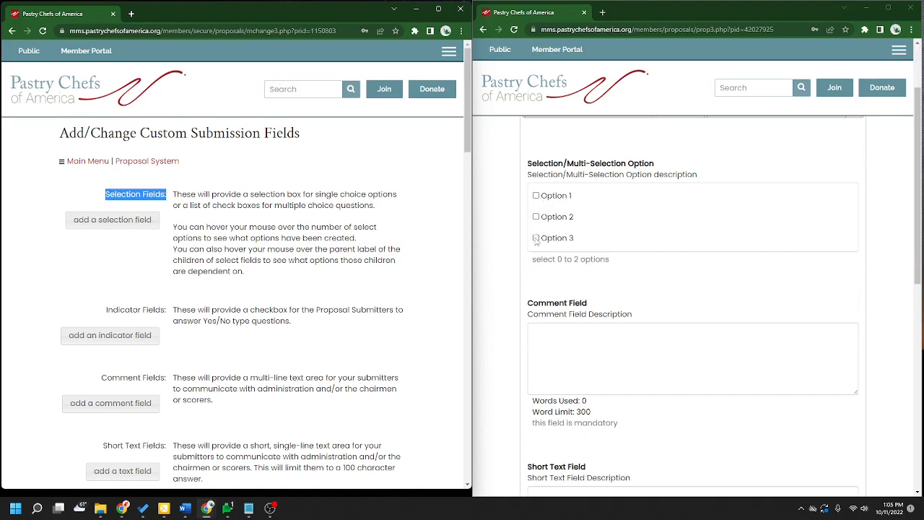
scroll(233, 372, "down", 1)
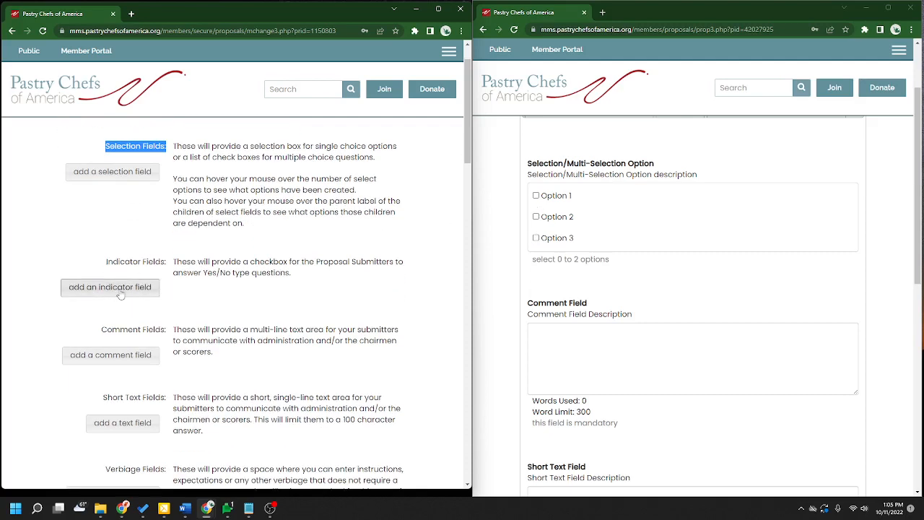
left_click(289, 228)
scroll(335, 301, "down", 2)
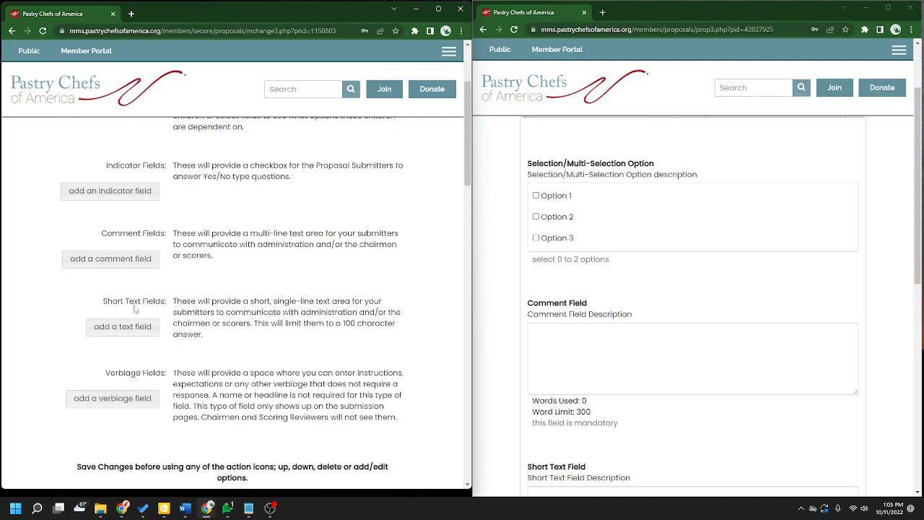
left_click_drag(100, 233, 169, 235)
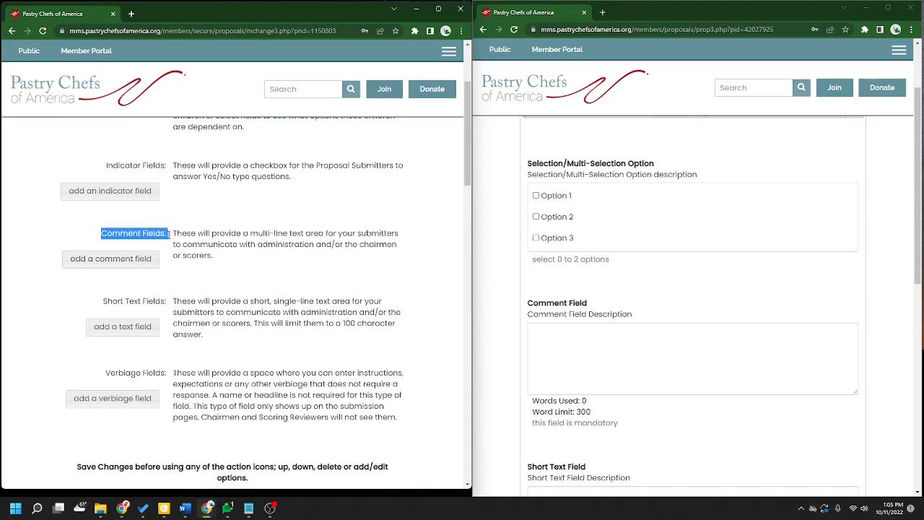
left_click(578, 336)
scroll(581, 329, "down", 2)
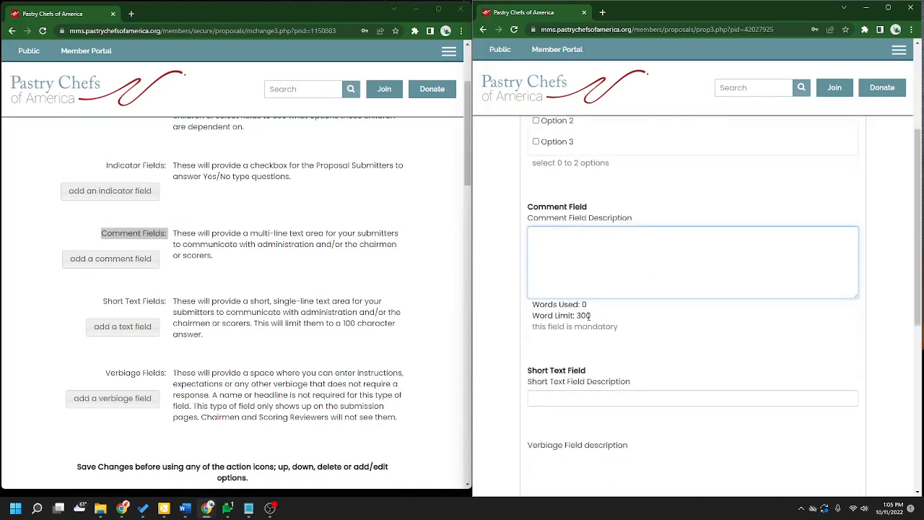
left_click(160, 313)
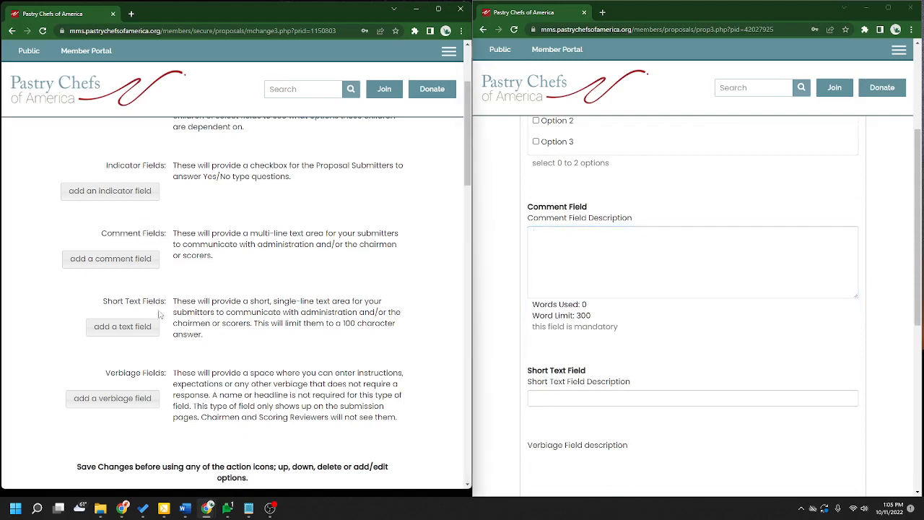
left_click_drag(106, 301, 169, 303)
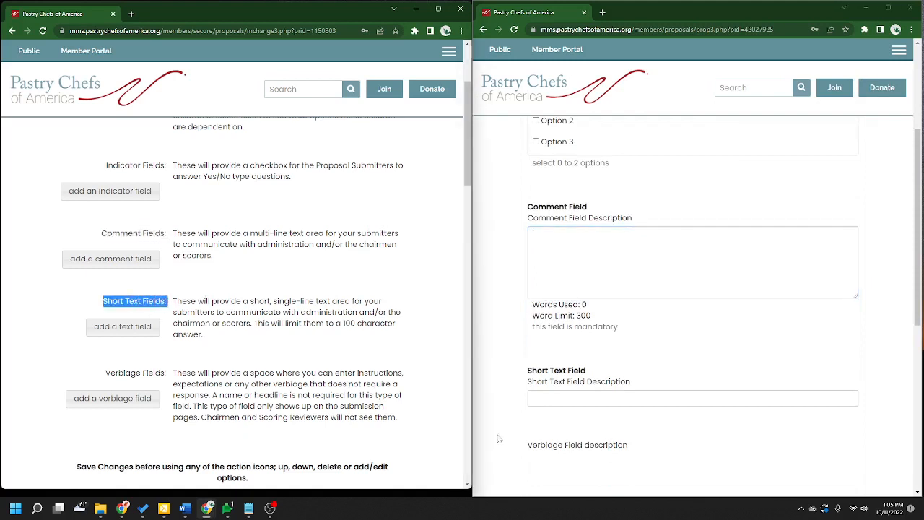
scroll(677, 371, "down", 2)
left_click_drag(394, 323, 344, 324)
left_click(579, 302)
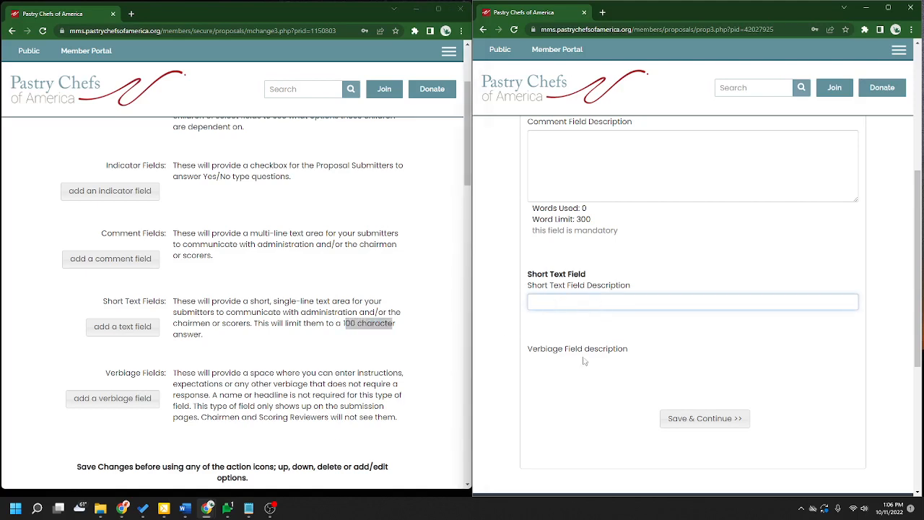
scroll(92, 325, "down", 1)
left_click_drag(106, 324, 167, 325)
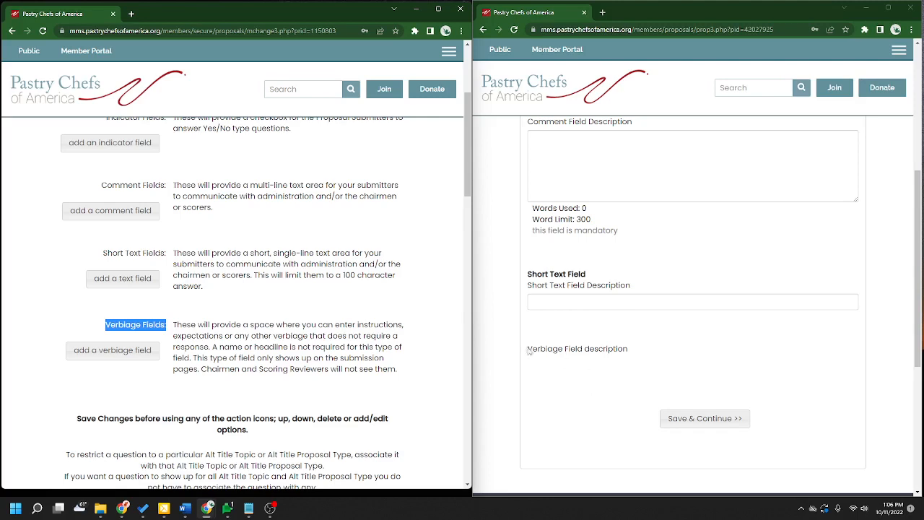
left_click_drag(527, 349, 628, 351)
left_click(619, 349)
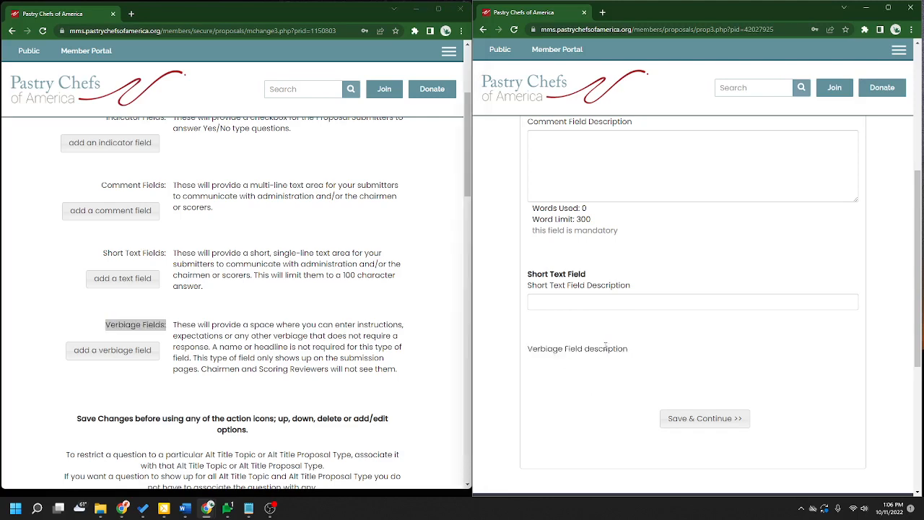
scroll(187, 263, "down", 5)
scroll(631, 321, "up", 4)
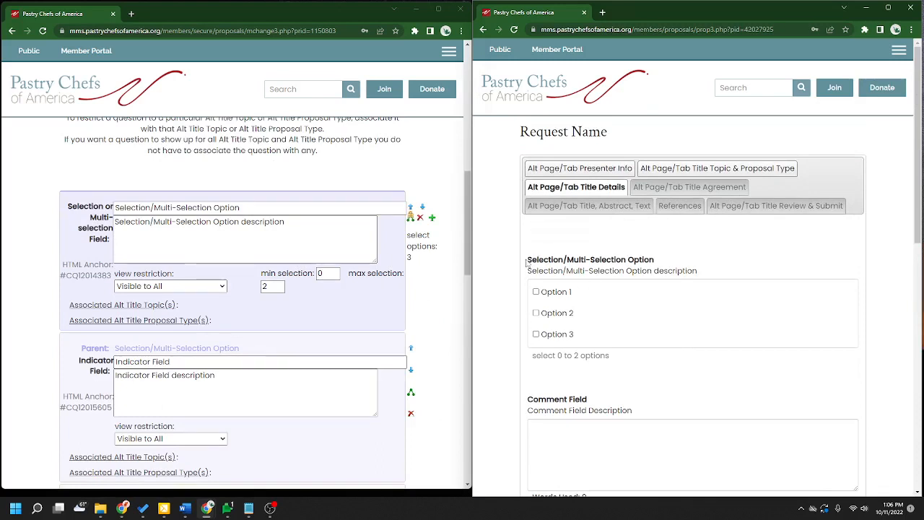
- Review the Selection/Multi-Selection Option question's title and description and the field labels below it
left_click_drag(527, 263, 661, 266)
left_click(286, 222)
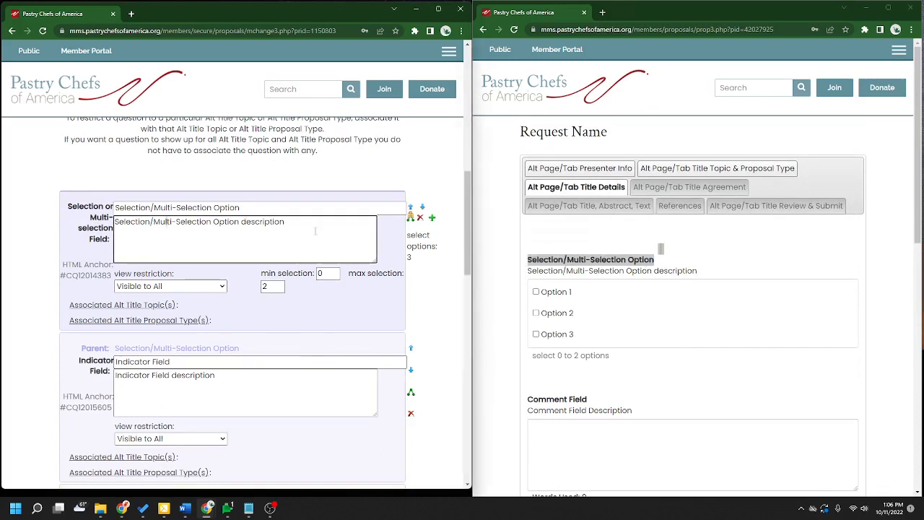
left_click_drag(286, 222, 92, 227)
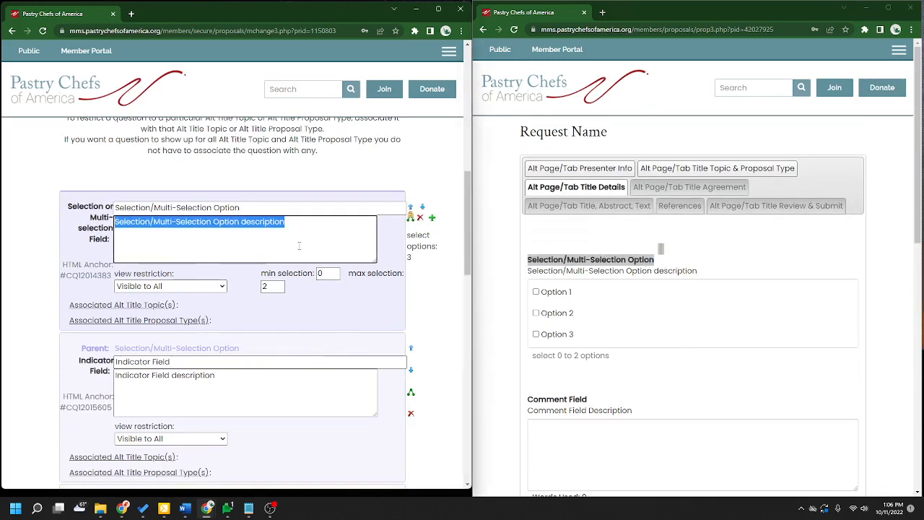
left_click_drag(256, 207, 100, 207)
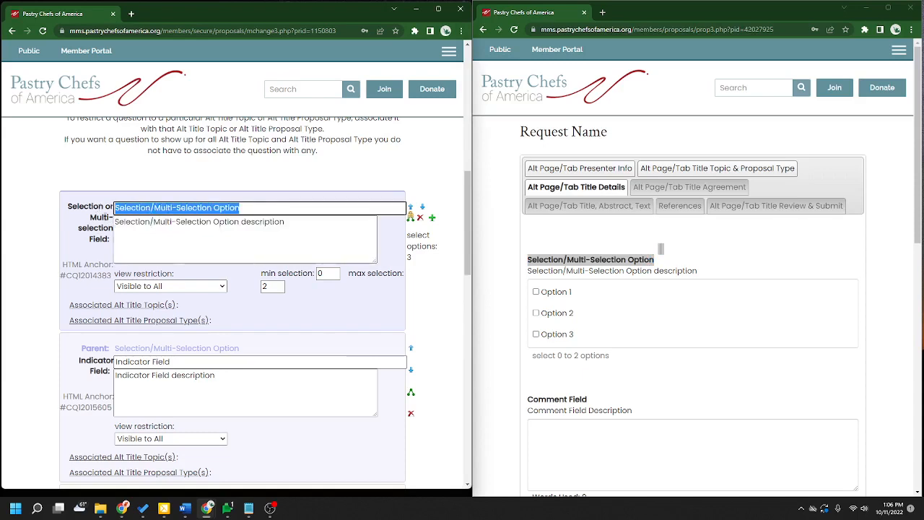
scroll(210, 218, "down", 2)
left_click_drag(179, 218, 107, 218)
scroll(217, 246, "down", 2)
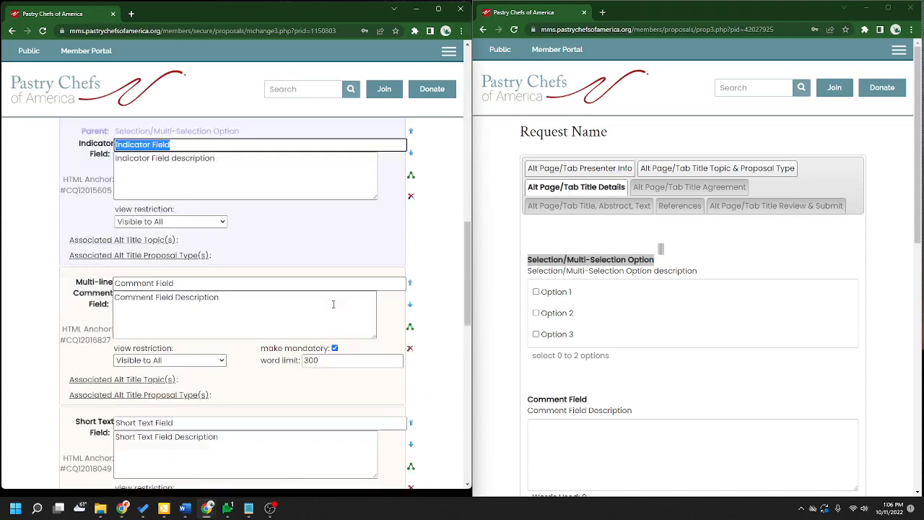
left_click_drag(175, 212, 105, 208)
scroll(113, 318, "down", 3)
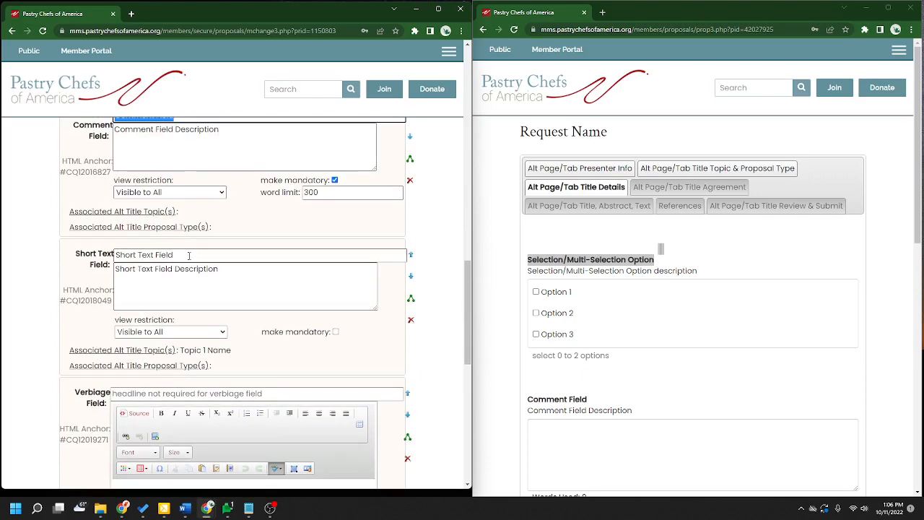
left_click_drag(188, 254, 103, 254)
- Review the Short Text Field title and the optional verbiage headline
left_click(171, 255)
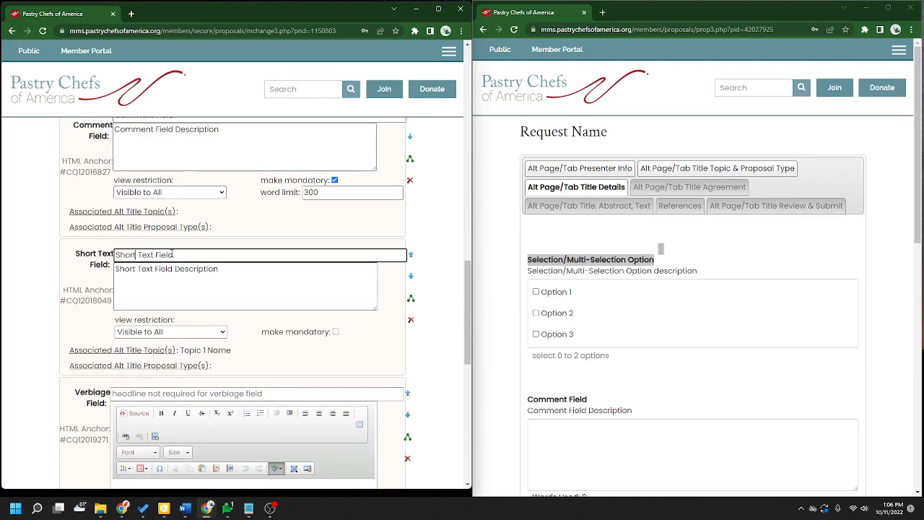
scroll(176, 351, "down", 6)
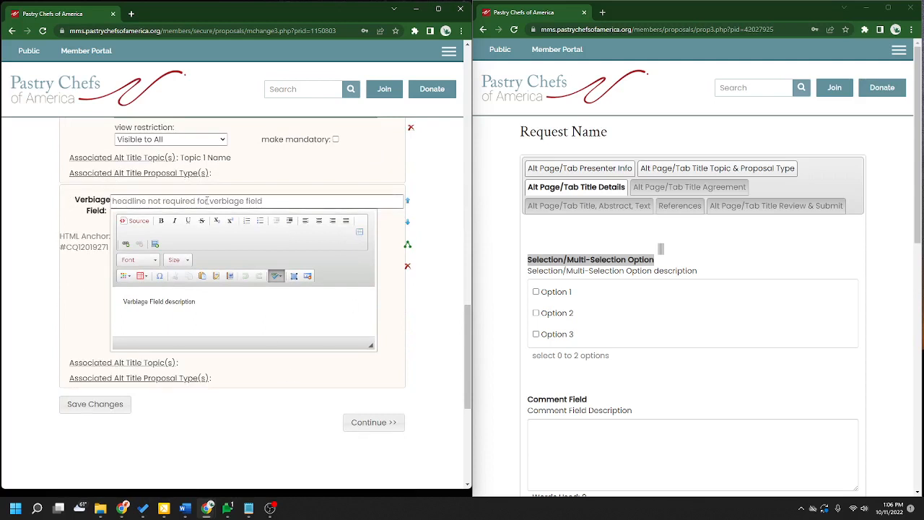
left_click(159, 201)
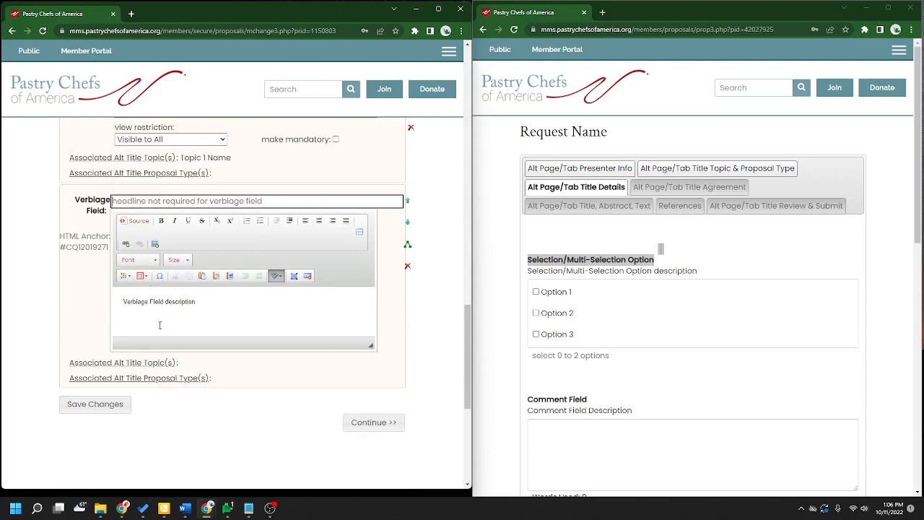
scroll(160, 325, "up", 10)
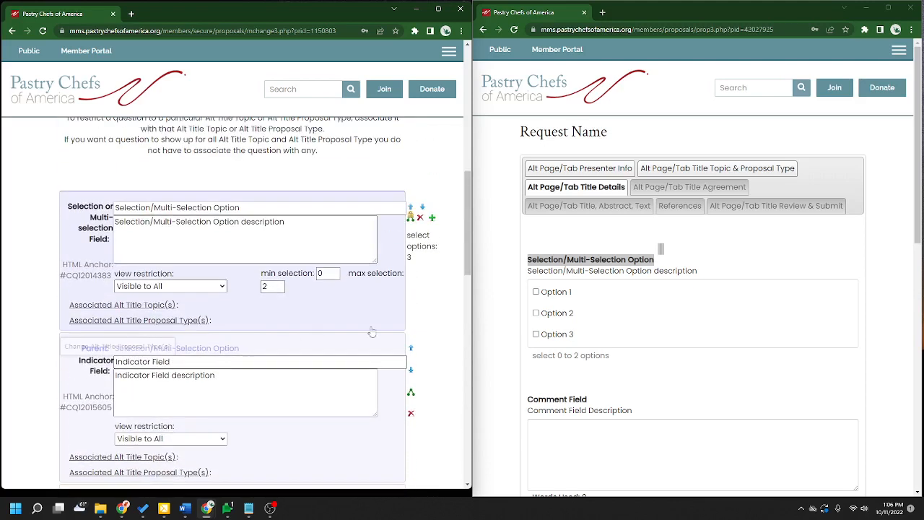
- Set the selection question's minimum choices to 1 and maximum to 3
left_click(556, 267)
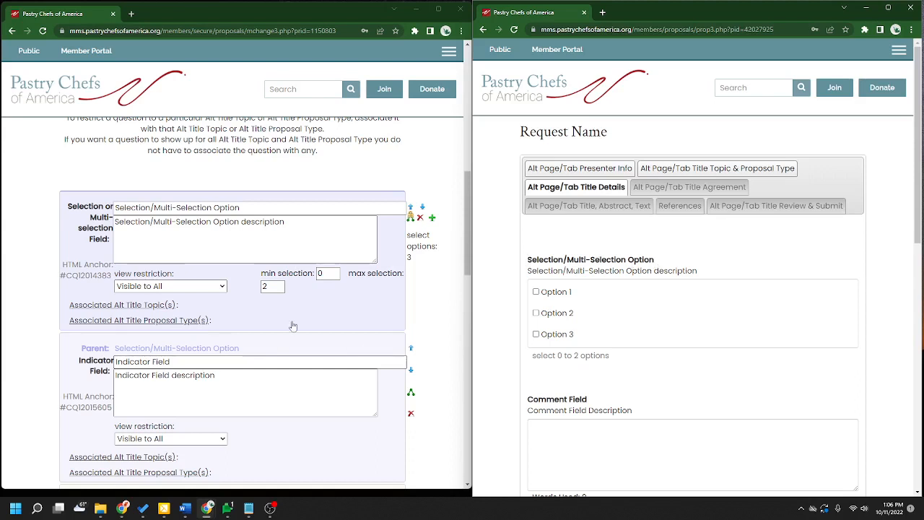
left_click(274, 235)
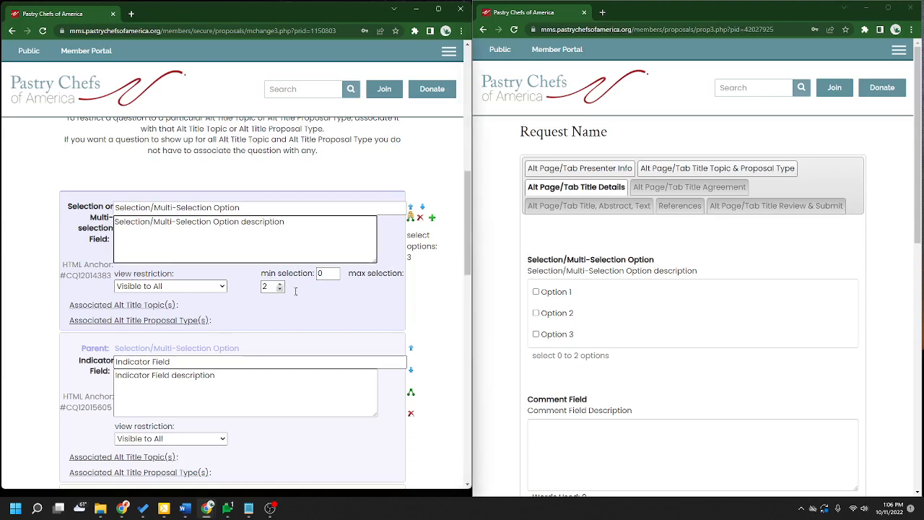
left_click(335, 271)
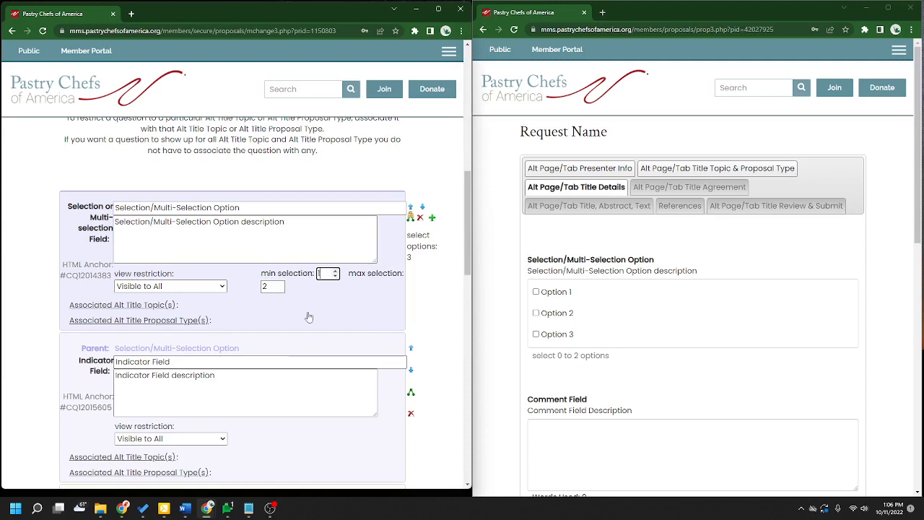
left_click(280, 283)
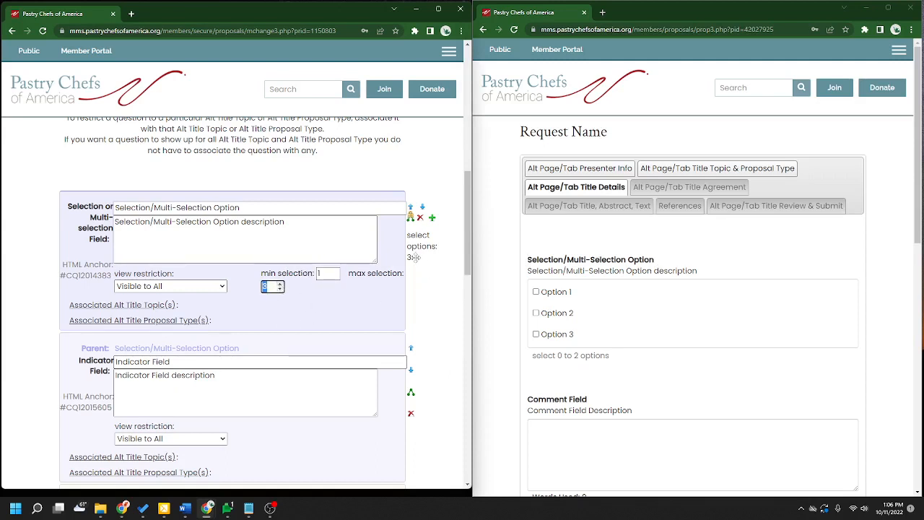
mouse_move(417, 245)
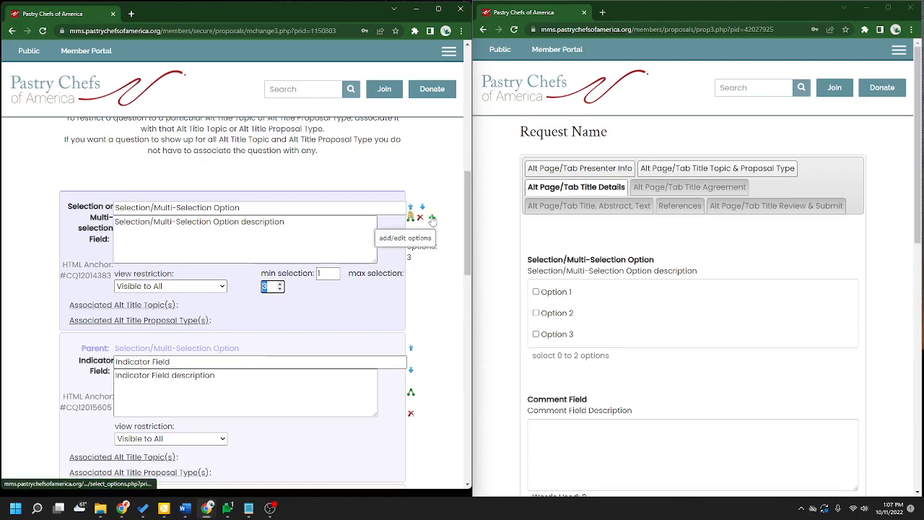
- Add a new choice named 'Option' to the selection question's option list
left_click(432, 218)
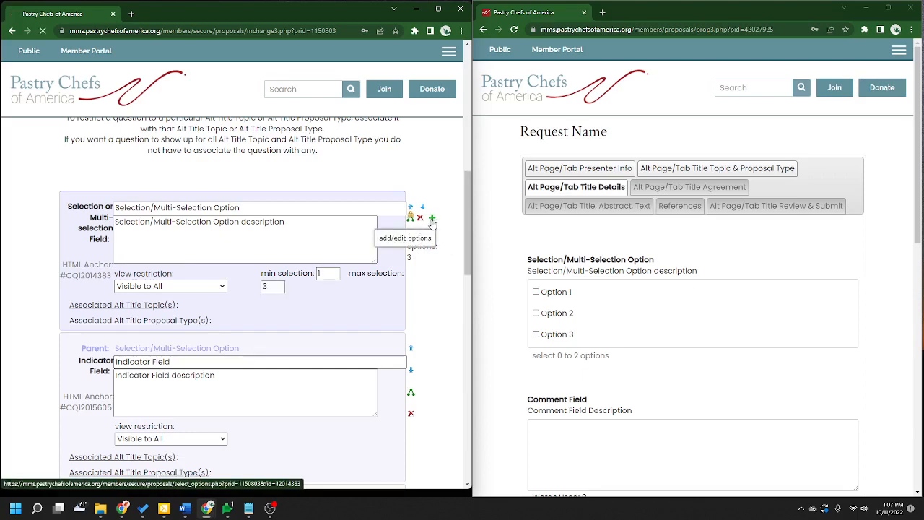
scroll(430, 238, "down", 3)
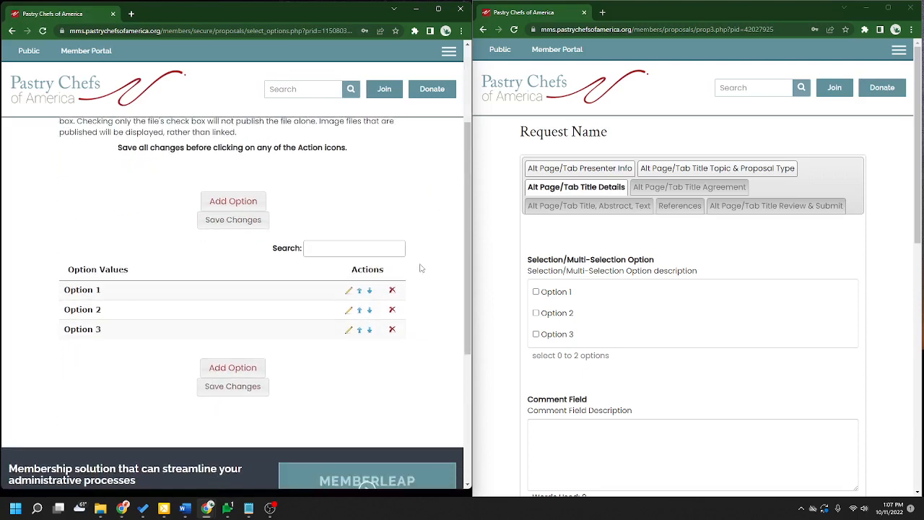
left_click(259, 206)
scroll(258, 206, "down", 6)
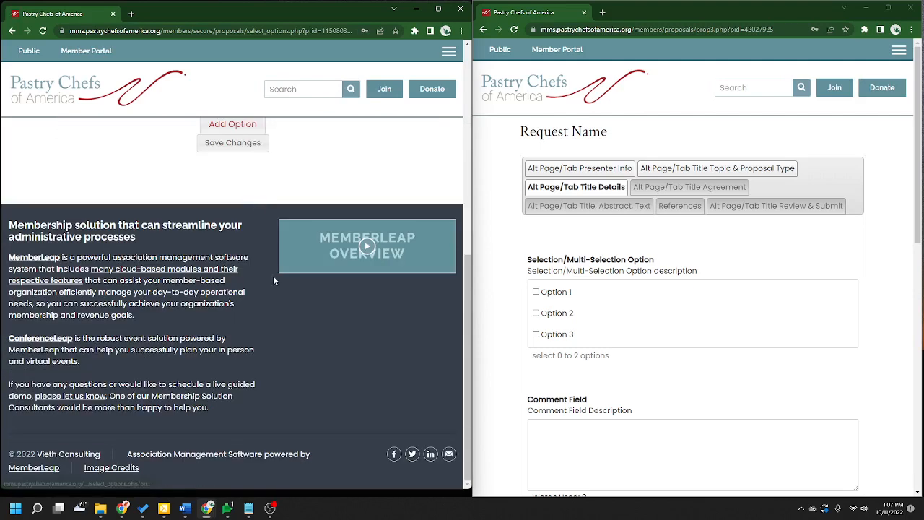
scroll(273, 277, "up", 3)
left_click(215, 233)
type("Op")
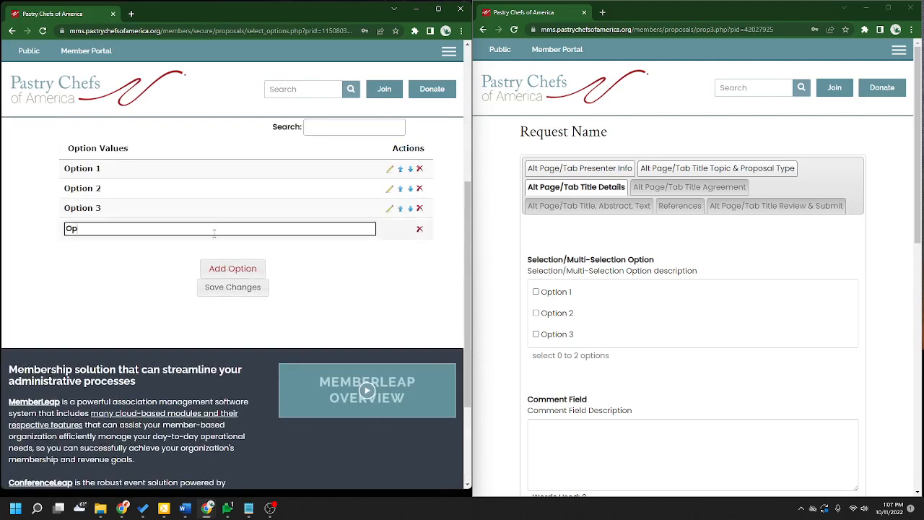
type("tion 4")
left_click(253, 288)
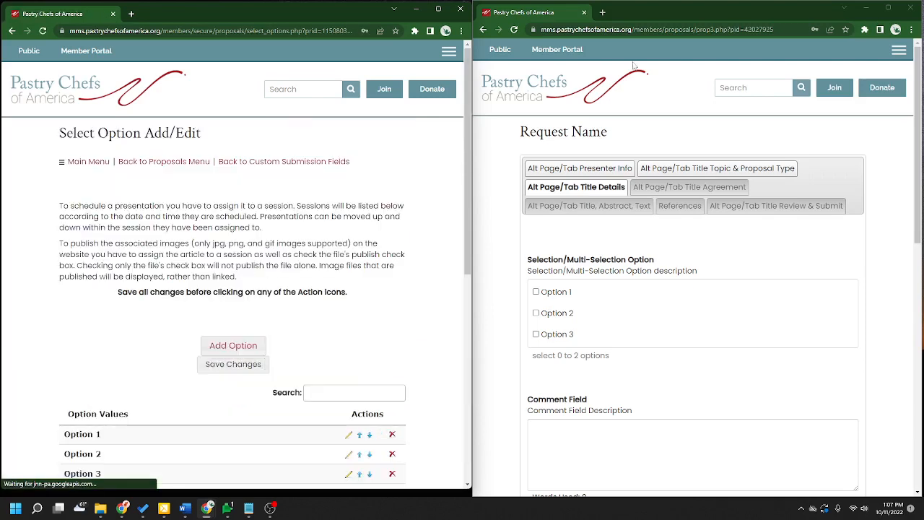
- Reload the public form, tick the new Option 4, and note the 'select 0 to 2 options' hint
left_click(514, 29)
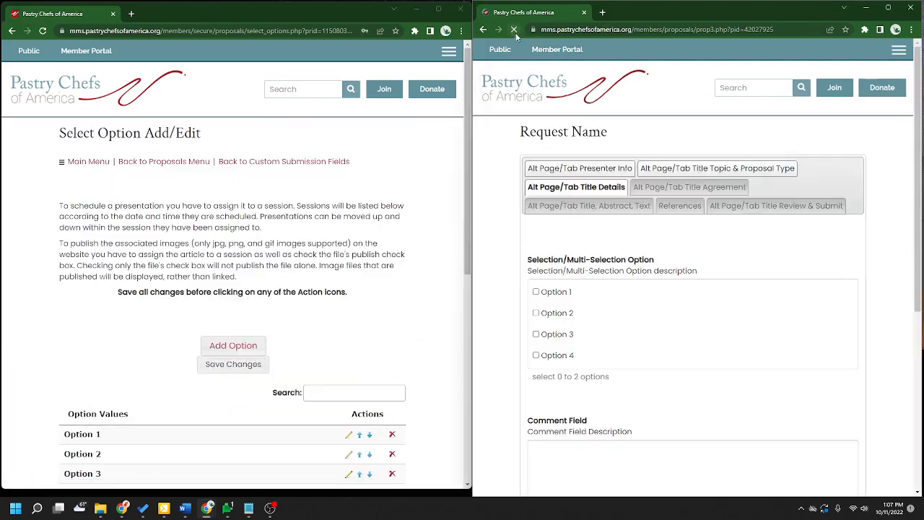
left_click(536, 355)
scroll(650, 347, "down", 2)
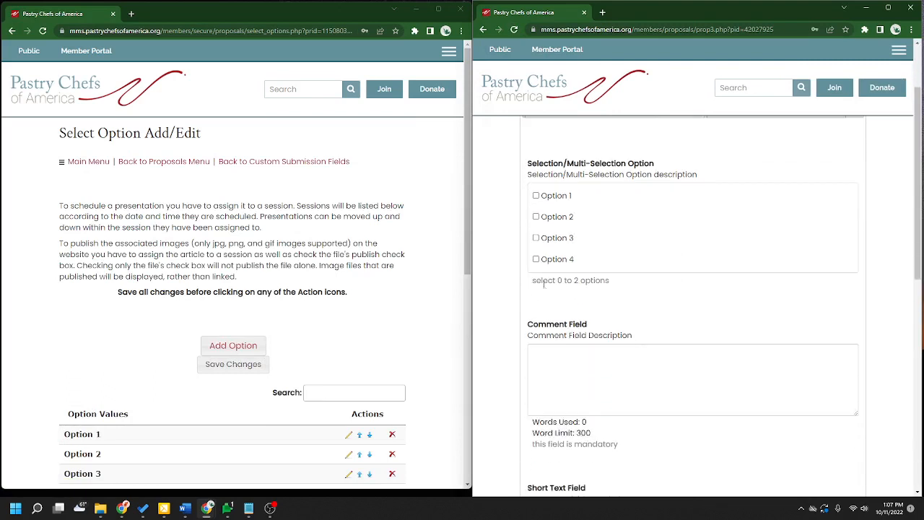
left_click_drag(532, 284, 616, 284)
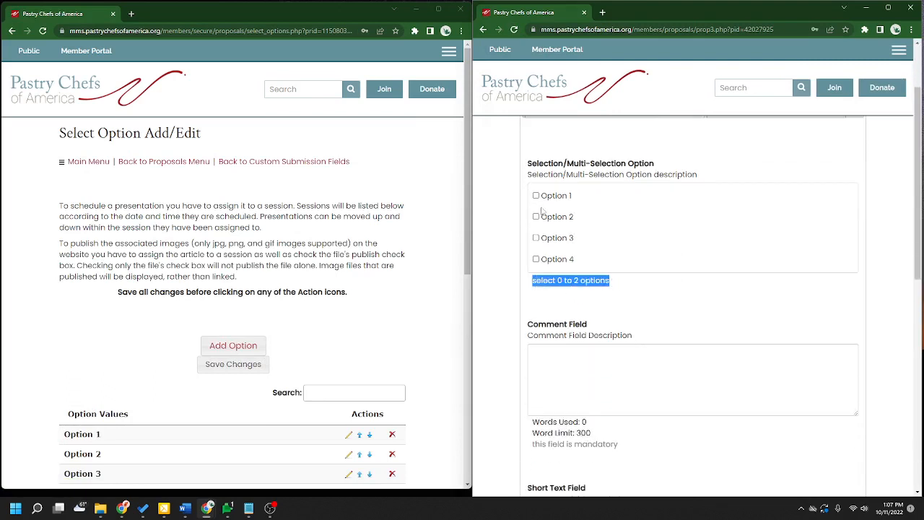
left_click_drag(555, 284, 562, 282)
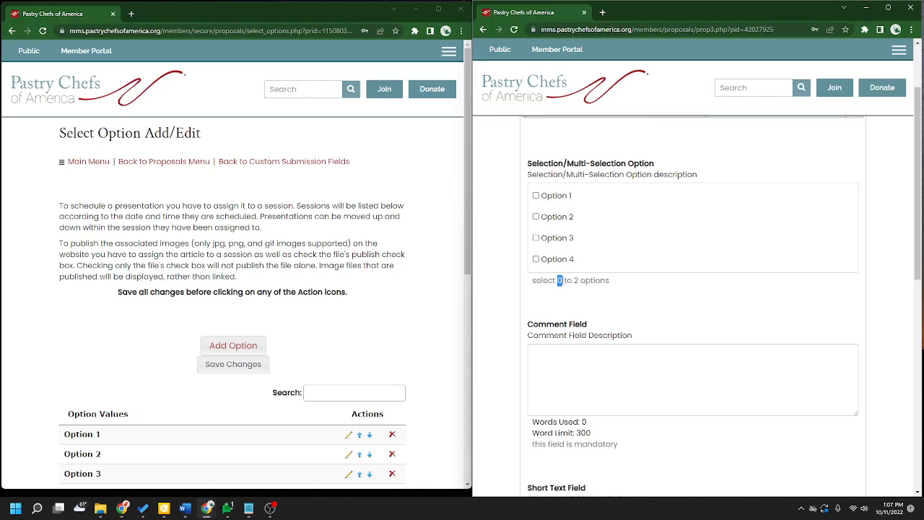
- Go back from Select Option Add/Edit to Add/Change Custom Submission Fields
left_click(365, 275)
scroll(374, 314, "down", 3)
scroll(291, 284, "up", 2)
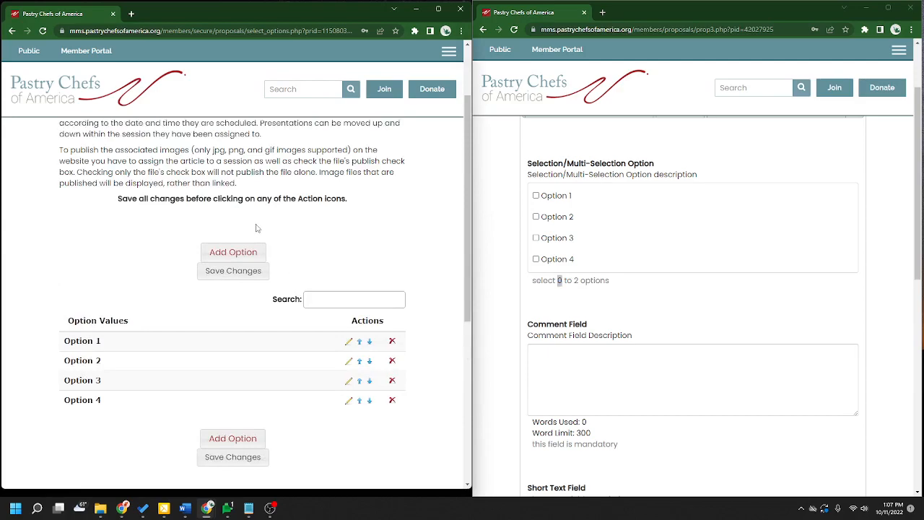
scroll(260, 217, "up", 2)
left_click(284, 170)
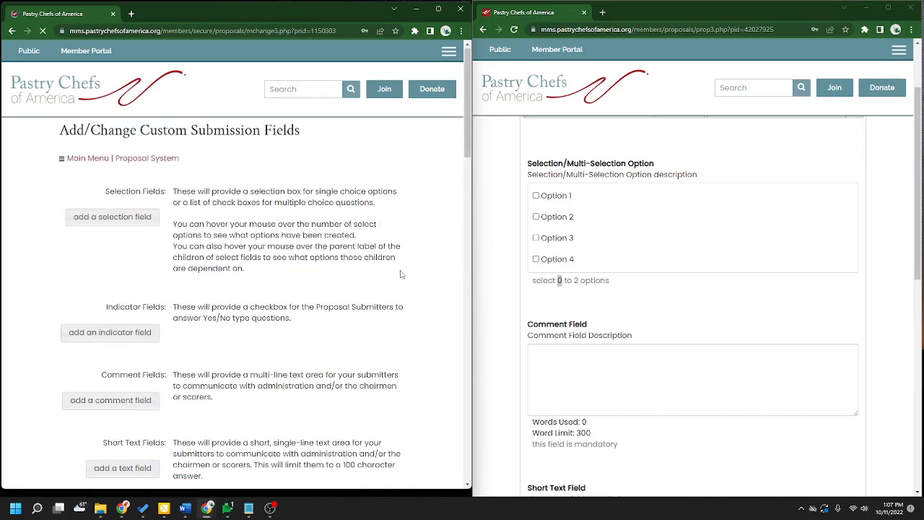
- Open the Indicator Field's dependency settings with the selection question as parent
scroll(401, 275, "down", 7)
scroll(402, 273, "up", 2)
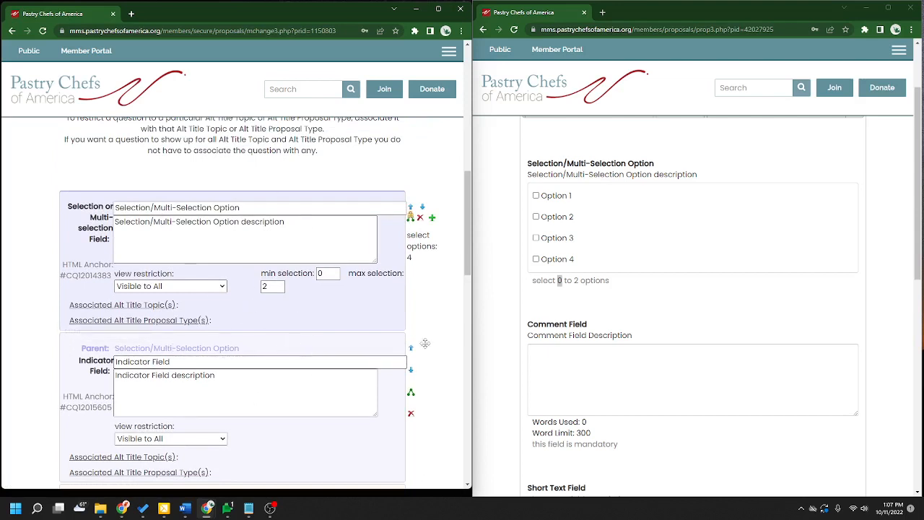
left_click(542, 262)
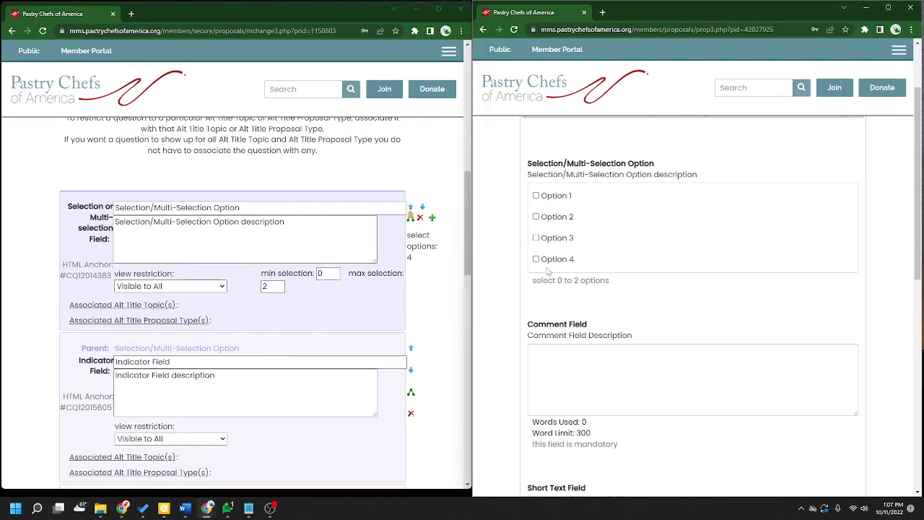
scroll(310, 320, "down", 2)
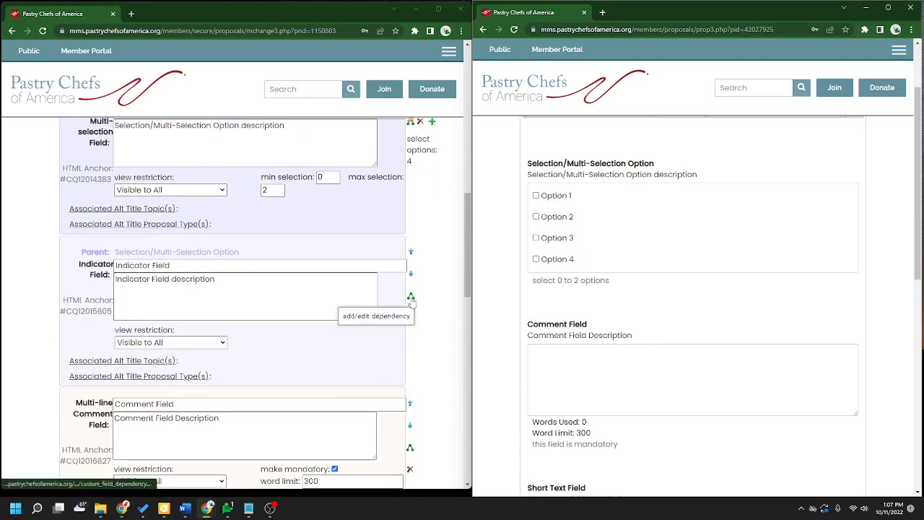
left_click(411, 299)
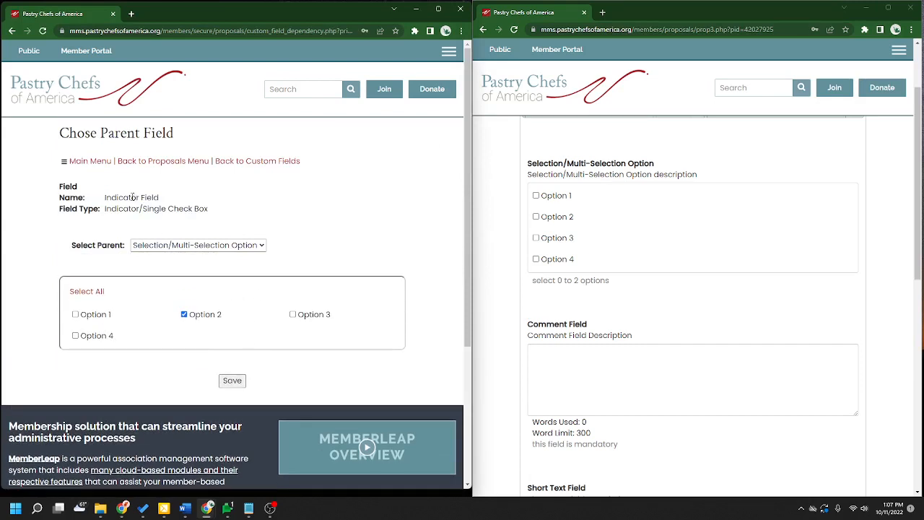
left_click_drag(102, 201, 165, 206)
left_click(218, 208)
left_click_drag(229, 315, 195, 315)
- Make Option 2 and Option 3 trigger the Indicator Field, save, and reload the public form
left_click(536, 218)
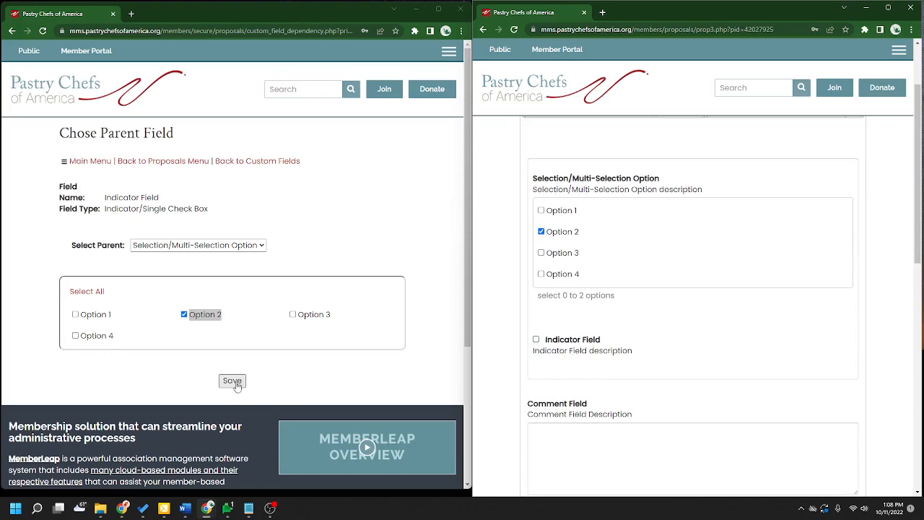
left_click(293, 315)
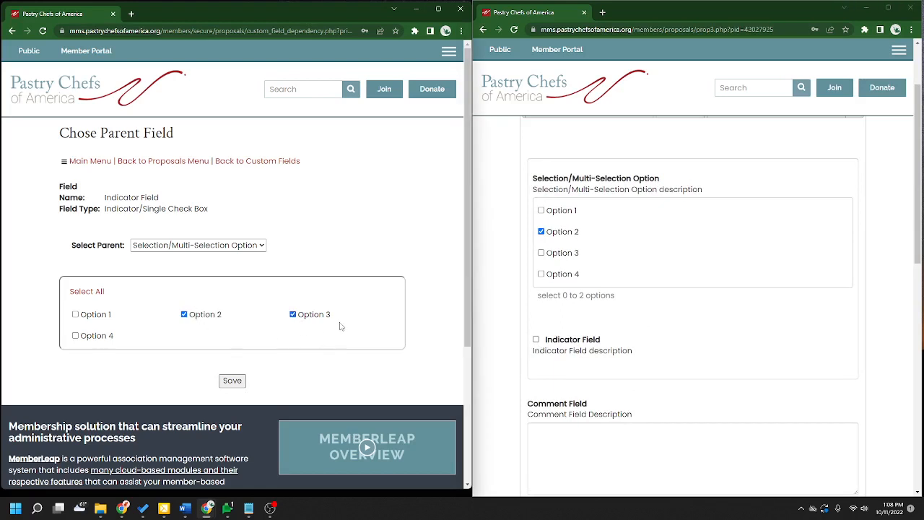
left_click(233, 381)
left_click(514, 29)
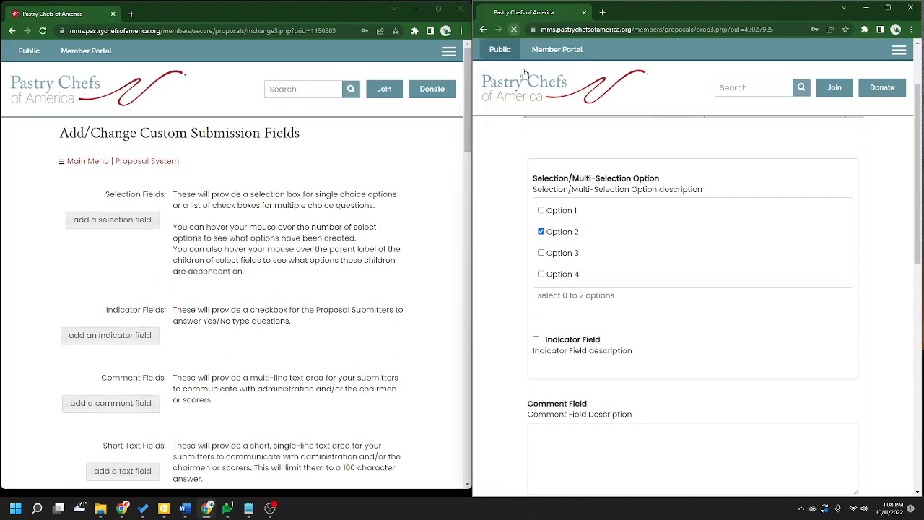
- Toggle Options 2 and 3 on the public form to see when the Indicator Field appears
left_click(537, 219)
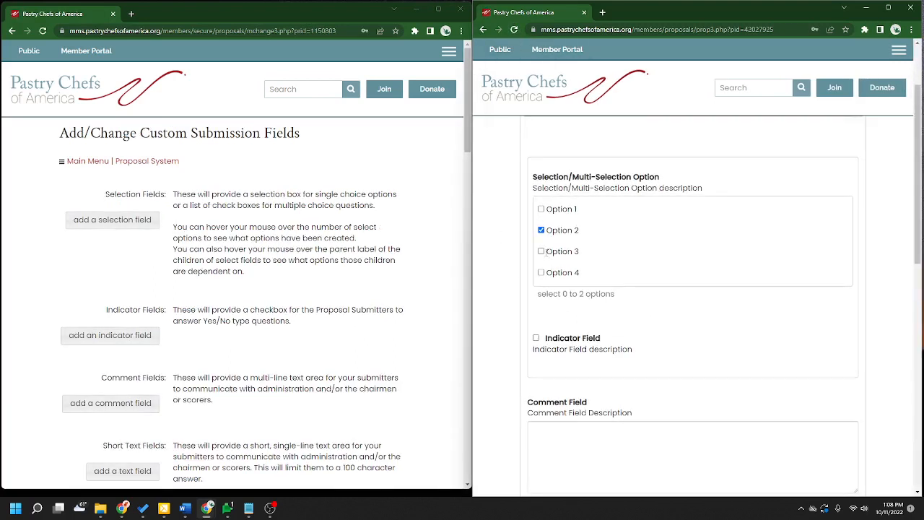
left_click(547, 252)
left_click(546, 231)
left_click(546, 252)
left_click(541, 221)
left_click_drag(604, 333, 550, 337)
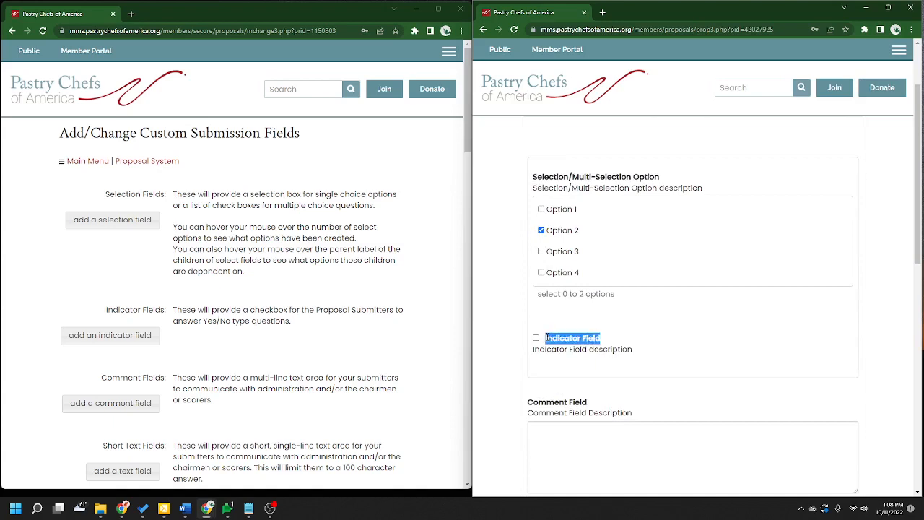
- Toggle Options 1 and 2 again, ending with Option 2 ticked and the Indicator Field shown
left_click(544, 209)
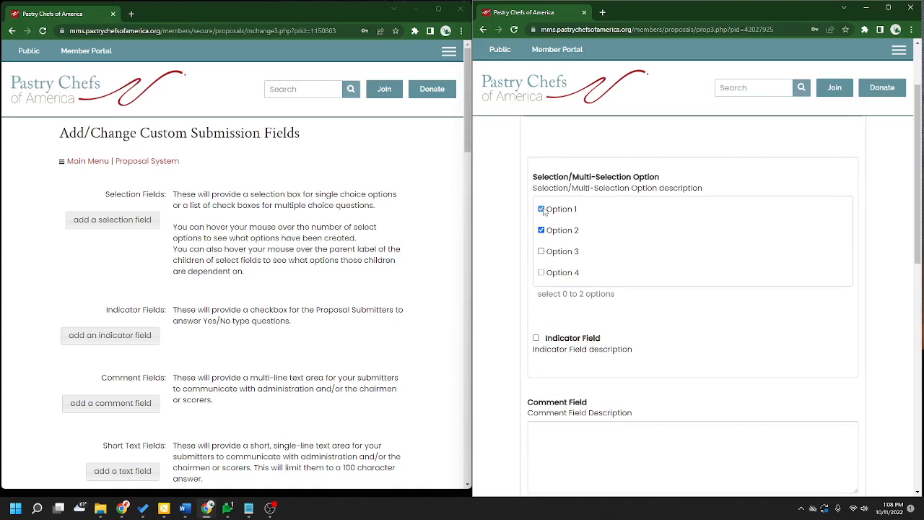
left_click(543, 210)
scroll(301, 330, "down", 6)
left_click(542, 231)
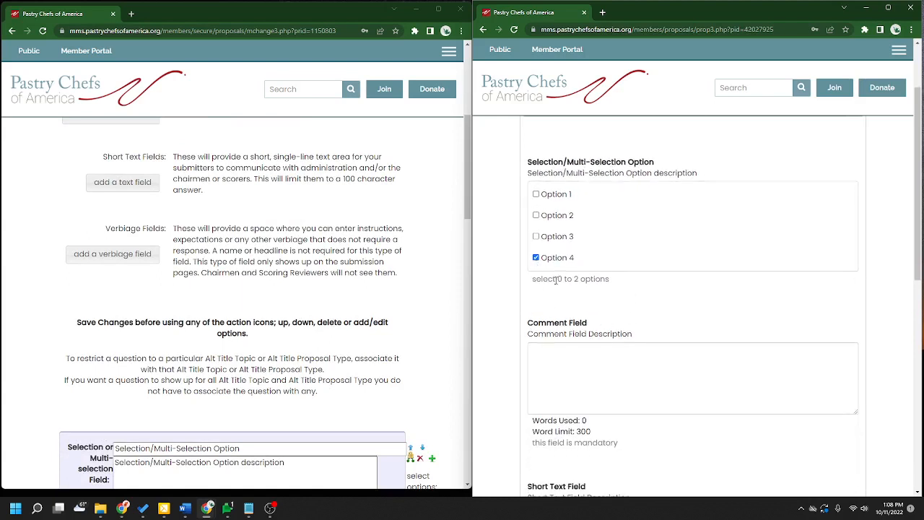
left_click(537, 215)
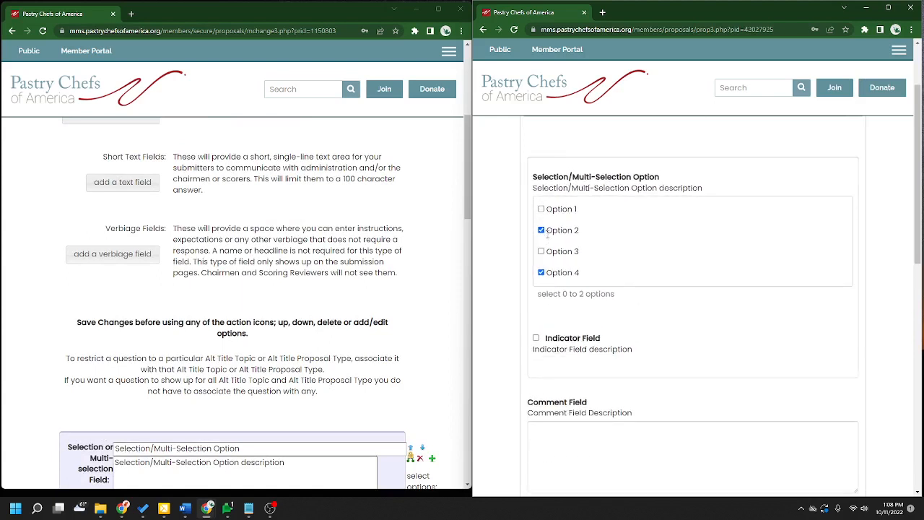
scroll(323, 303, "down", 2)
scroll(325, 303, "down", 5)
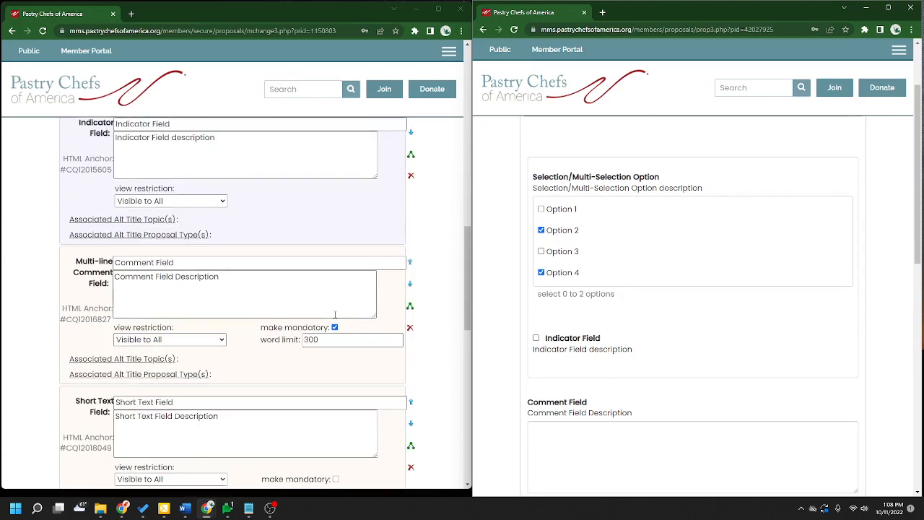
- Inspect the Comment Field and its comment box on the public form
scroll(328, 303, "up", 1)
scroll(353, 327, "down", 2)
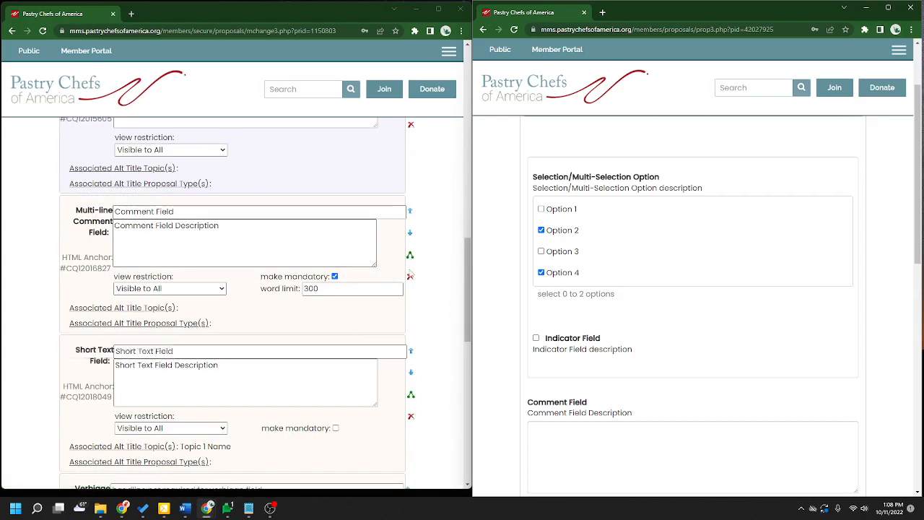
scroll(690, 346, "down", 2)
left_click(656, 292)
scroll(593, 187, "down", 1)
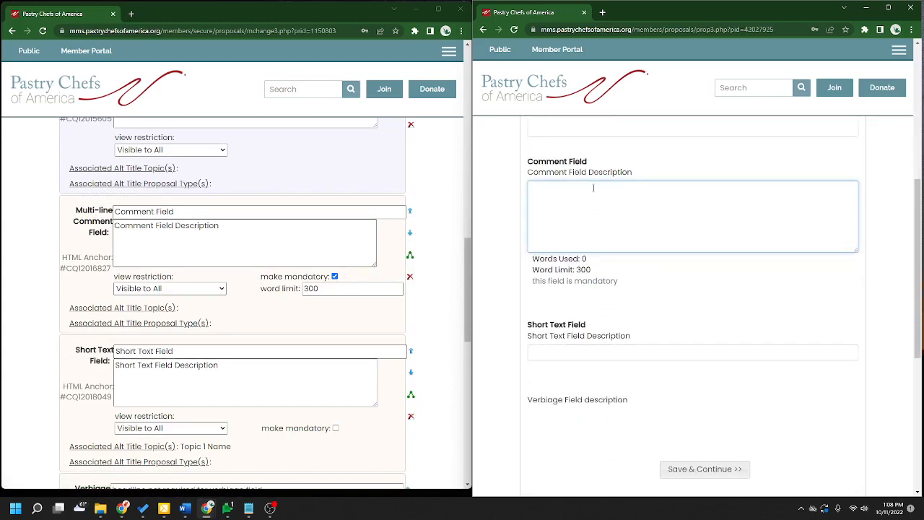
left_click_drag(529, 165, 606, 167)
left_click(657, 182)
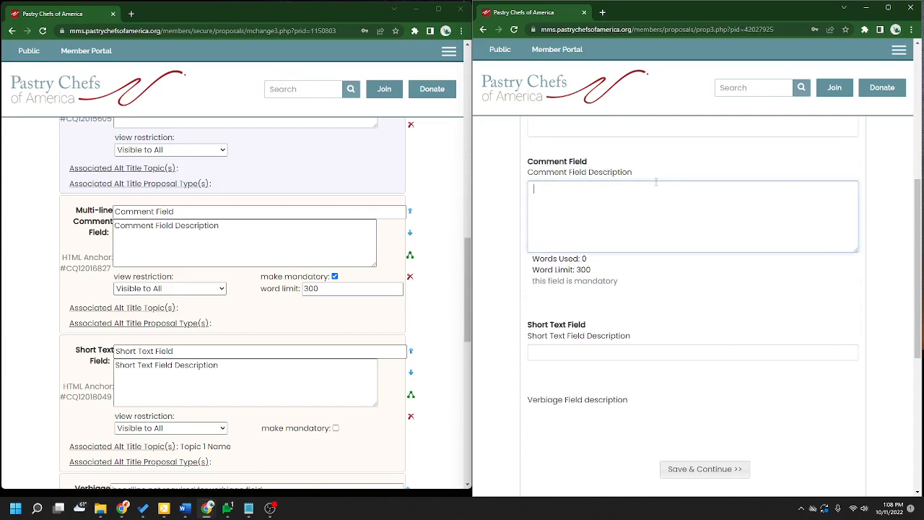
- Change the Comment Field's word limit from 300 to 500 and save the changes
left_click(183, 262)
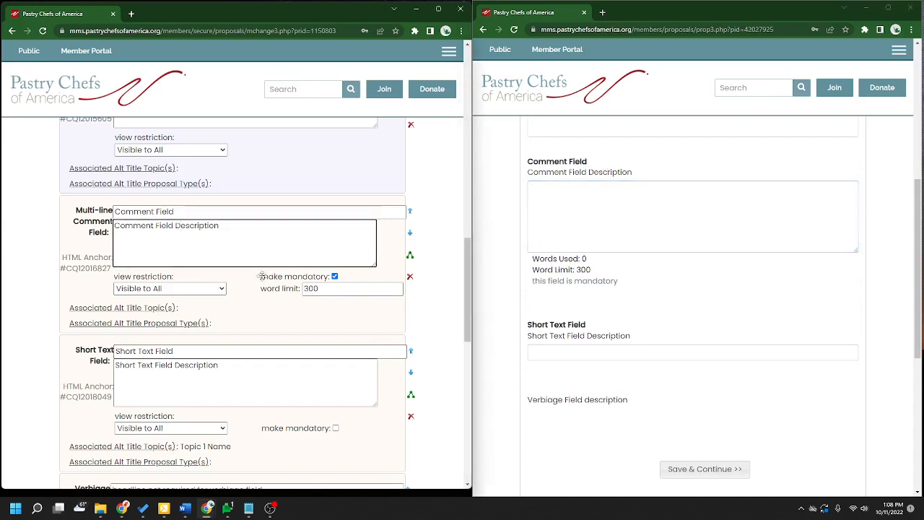
left_click_drag(323, 288, 297, 290)
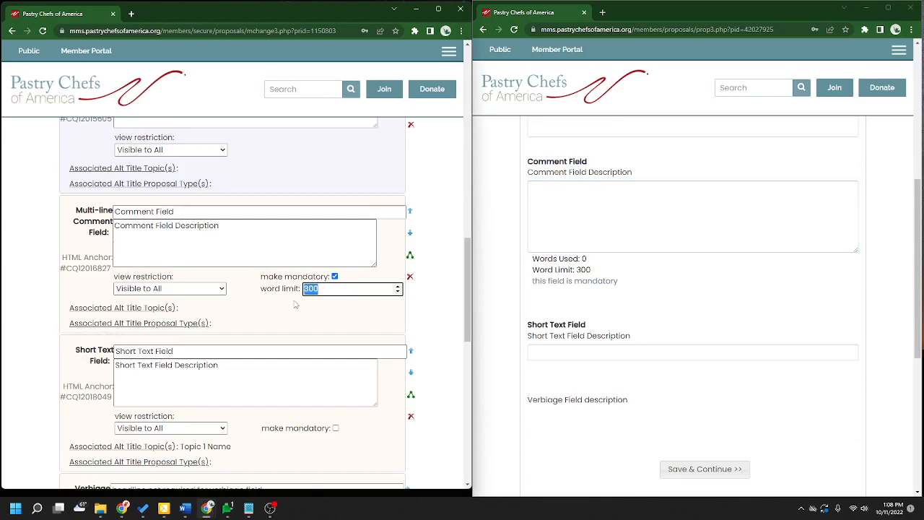
type("500")
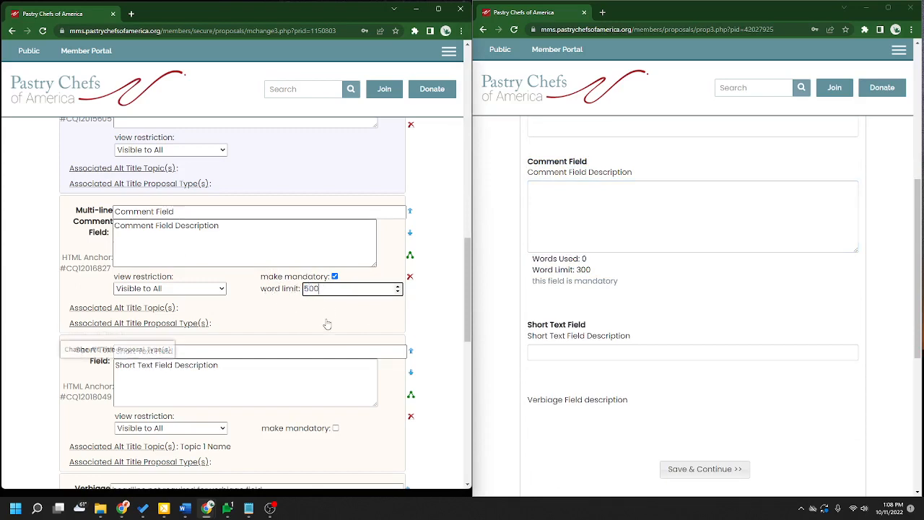
scroll(311, 325, "down", 5)
left_click(89, 309)
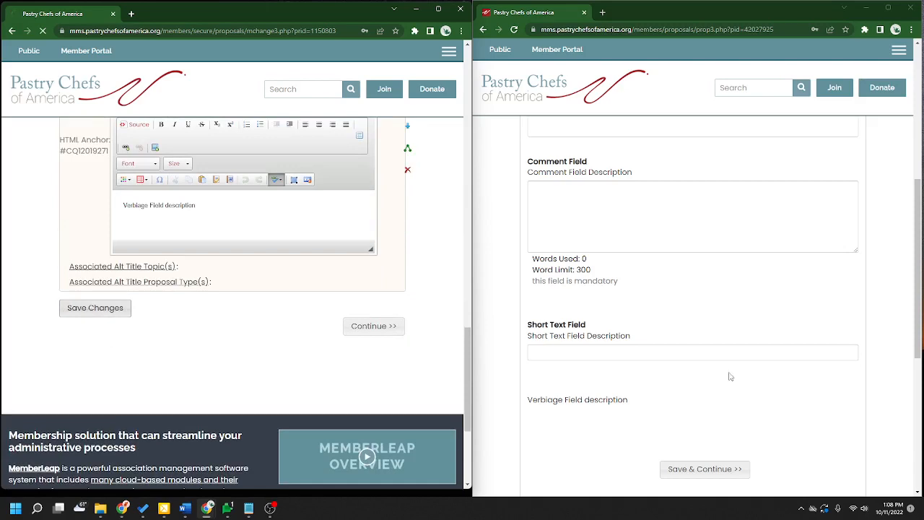
- Reload the public form and confirm the Comment Field counts 4 of 500 words
left_click(514, 31)
left_click(515, 31)
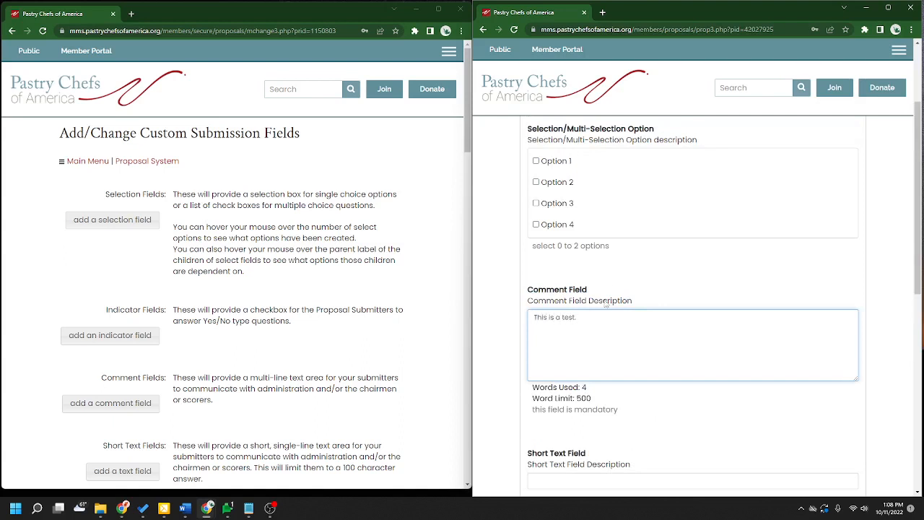
left_click_drag(589, 390, 529, 390)
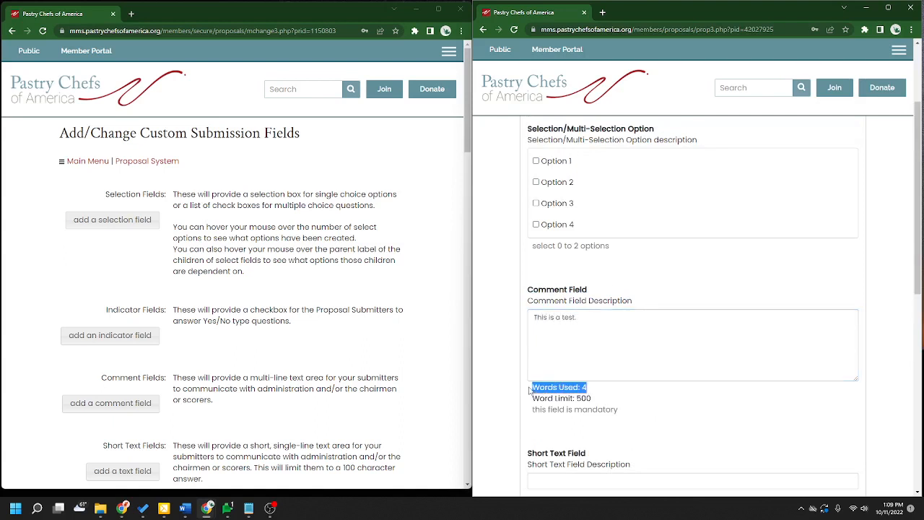
scroll(453, 305, "down", 15)
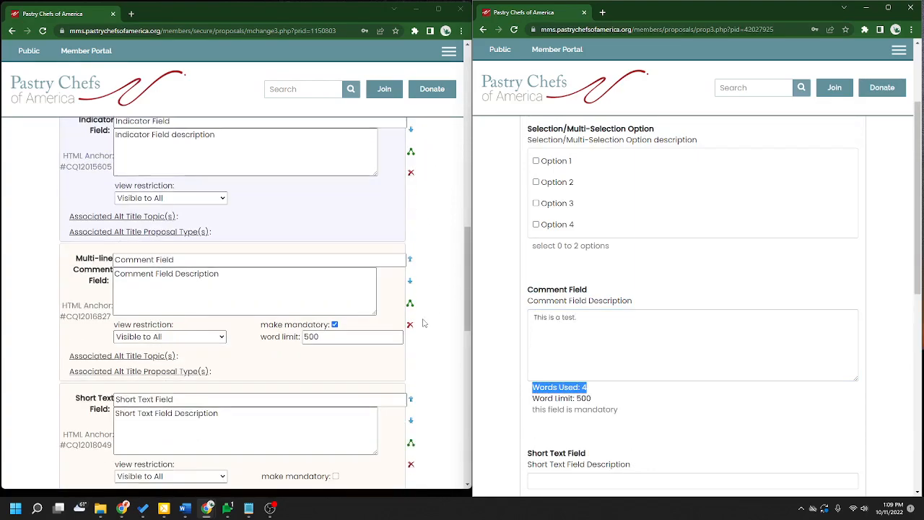
left_click(451, 307)
scroll(451, 307, "down", 2)
scroll(446, 313, "down", 1)
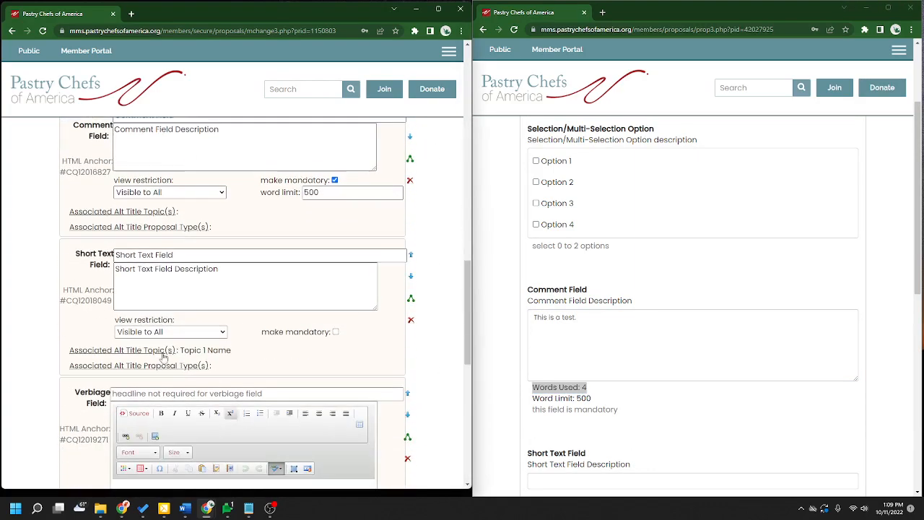
scroll(698, 397, "down", 4)
left_click(650, 288)
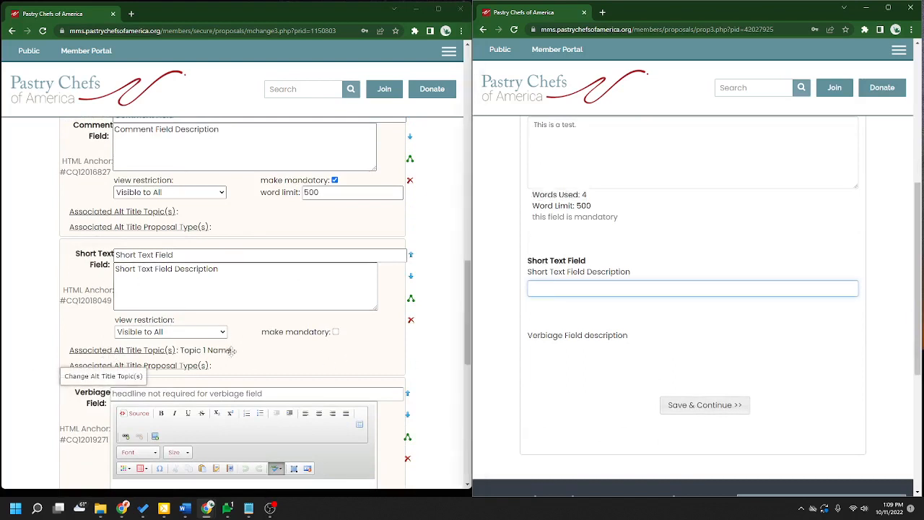
- Check the Short Text Field's proposal type associations against its public form label
left_click(172, 367)
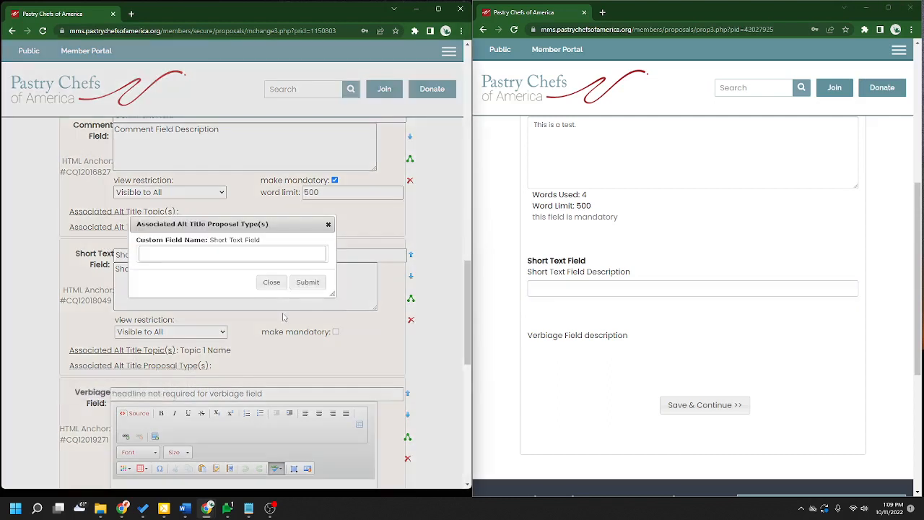
triple_click(570, 259)
left_click_drag(530, 259, 527, 257)
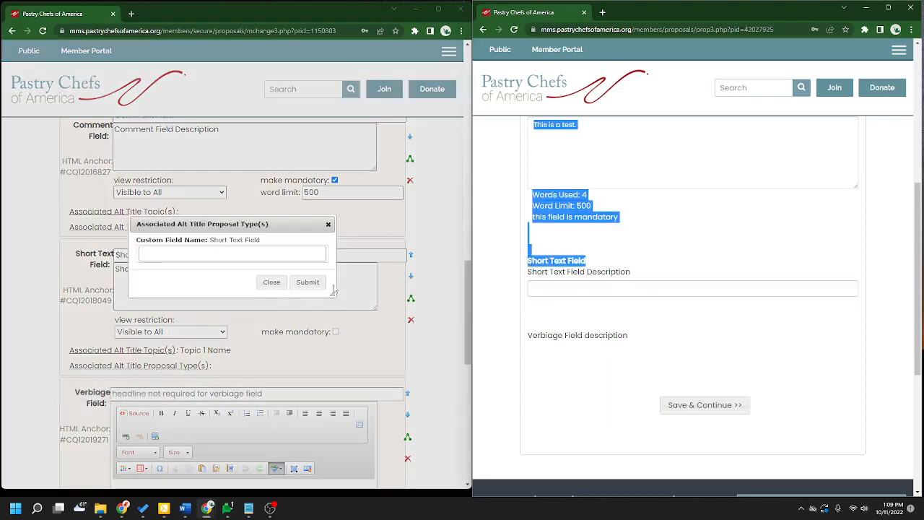
left_click(275, 283)
left_click(514, 285)
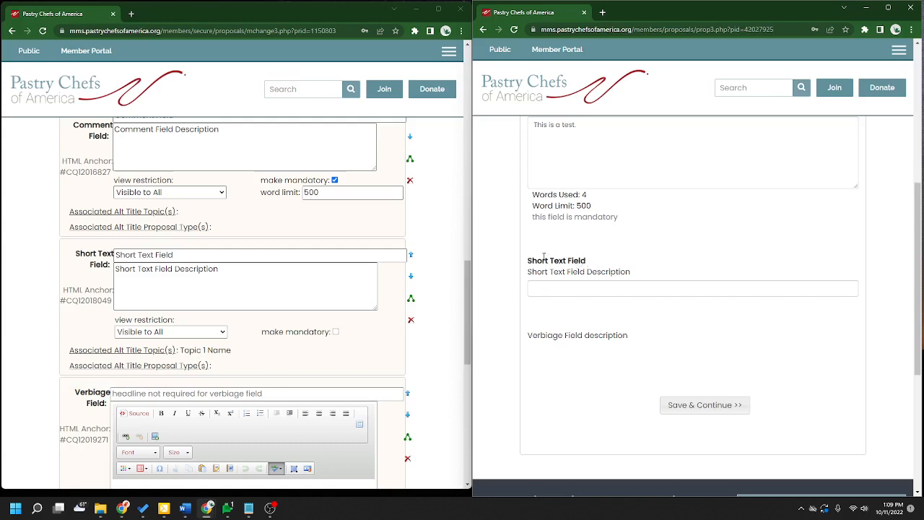
- Move the Verbiage field up above the Short Text Field and reload the public form
scroll(268, 299, "down", 3)
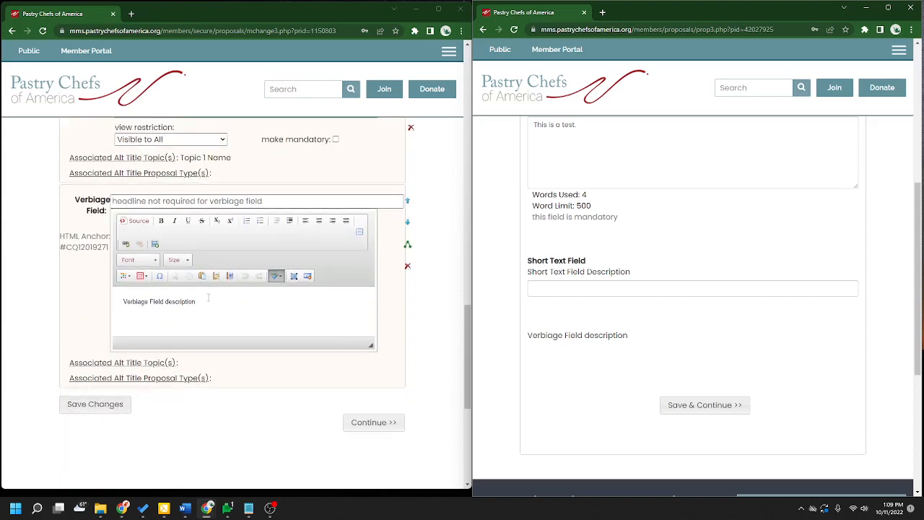
left_click_drag(208, 297, 123, 302)
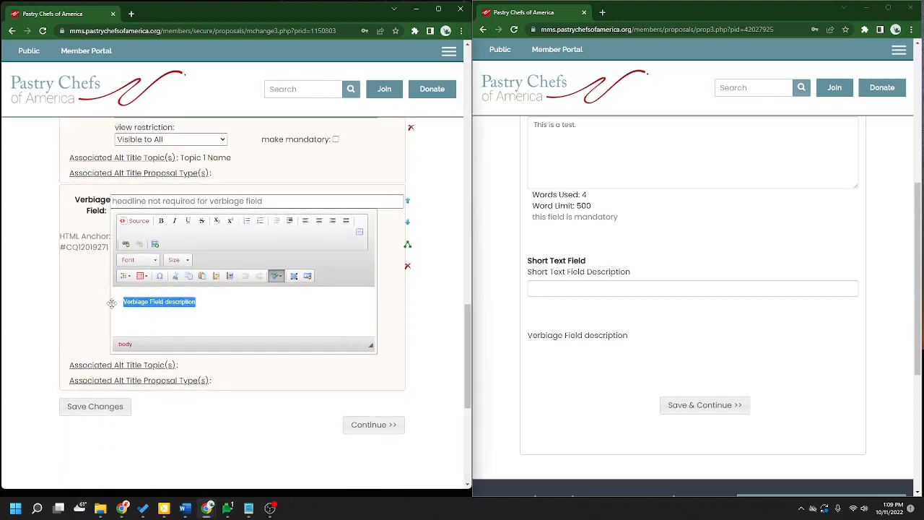
left_click(165, 305)
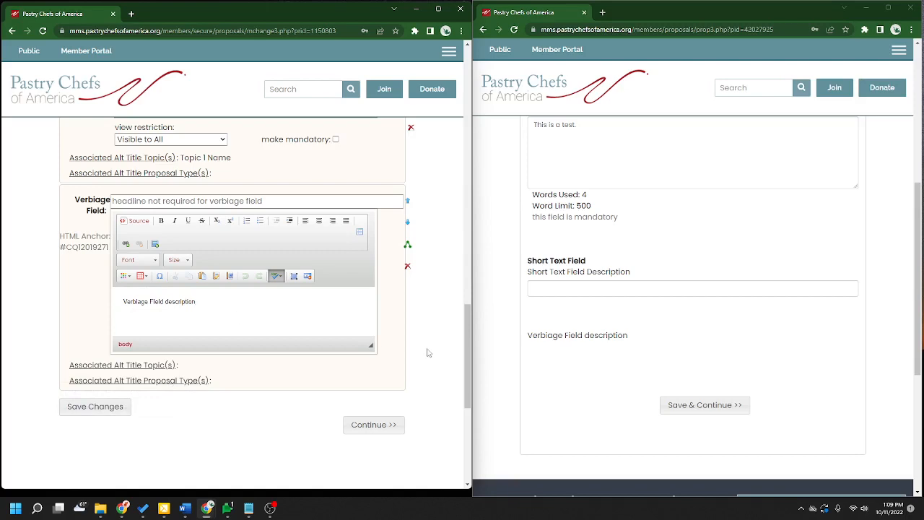
scroll(426, 351, "up", 2)
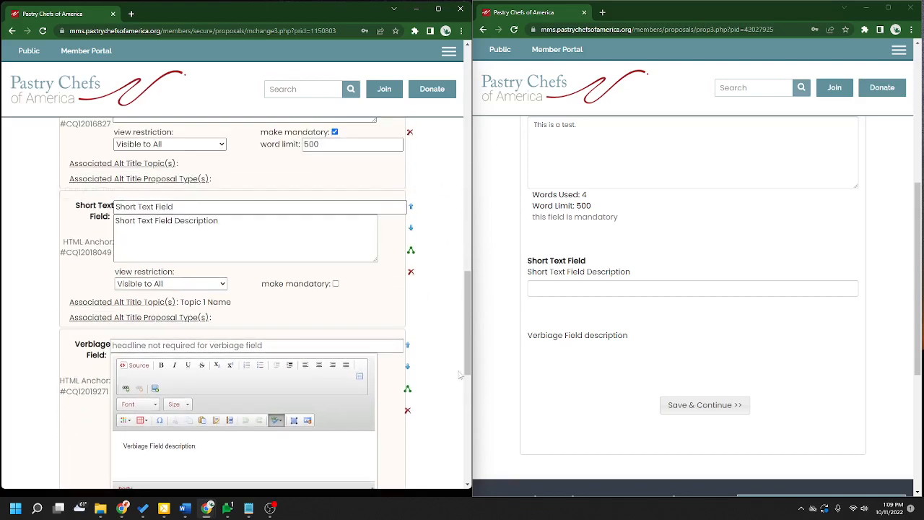
left_click(409, 349)
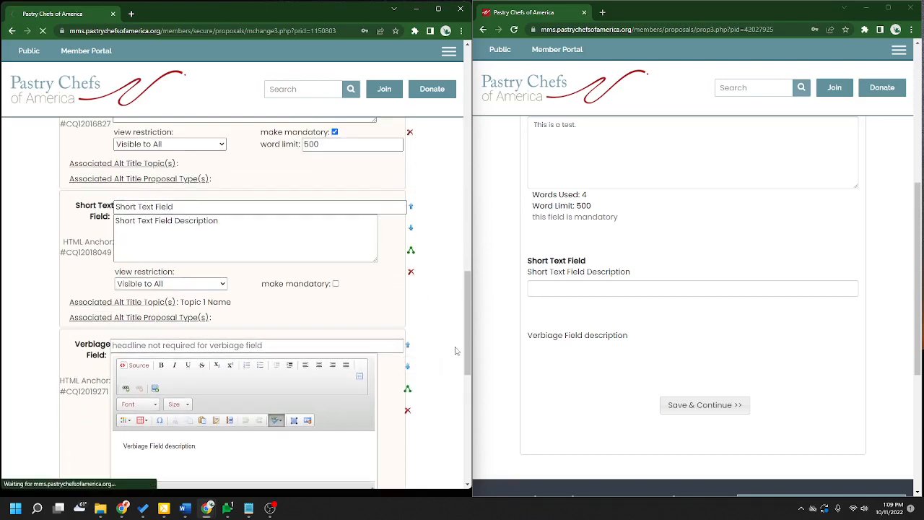
scroll(453, 351, "down", 15)
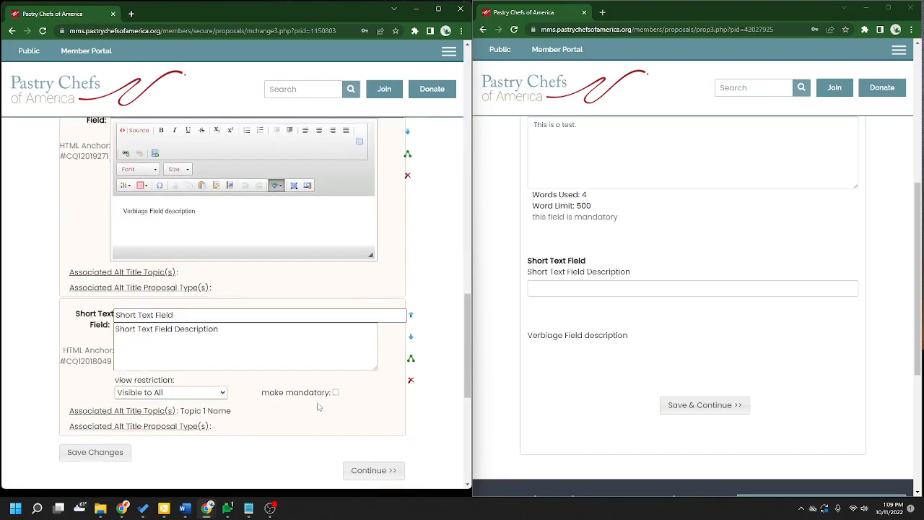
left_click(514, 30)
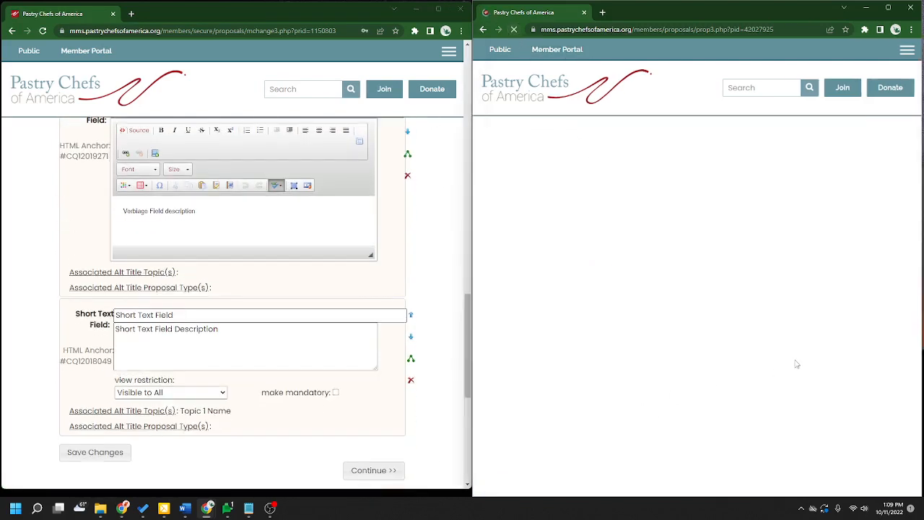
- Tick Option 1 and Option 2 in the public form's selection field
scroll(799, 361, "up", 2)
left_click_drag(649, 359, 508, 350)
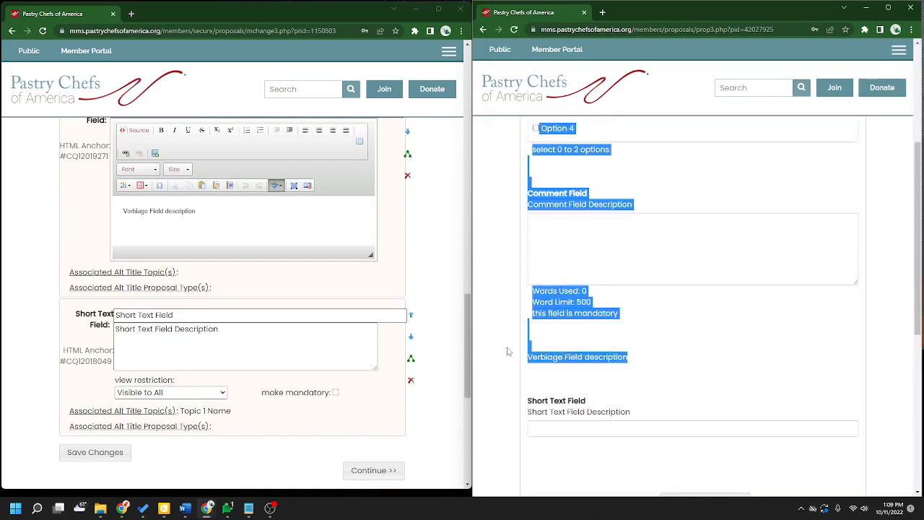
left_click(545, 356)
scroll(456, 403, "down", 2)
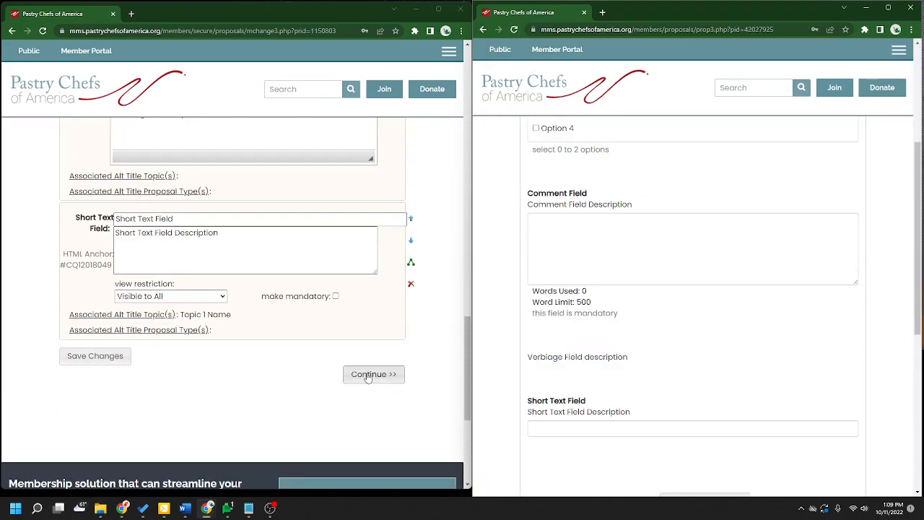
scroll(754, 375, "up", 2)
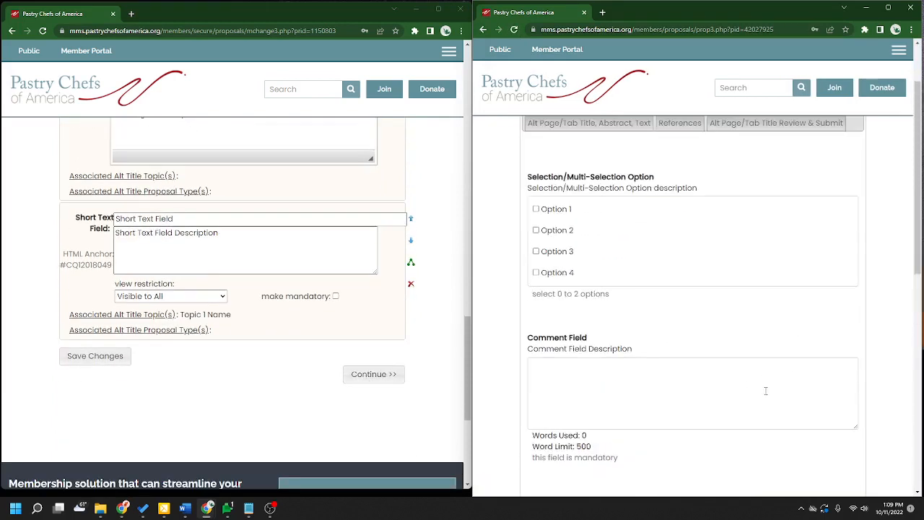
left_click(536, 209)
left_click(537, 231)
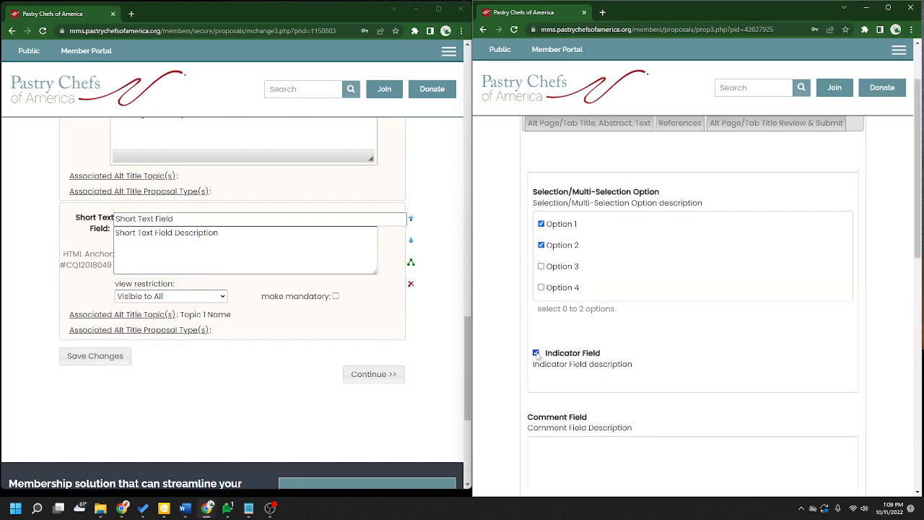
- Enter 'test' in the Comment and Short Text fields, then save and continue to Agreements
scroll(713, 351, "down", 2)
left_click(666, 358)
type("test")
scroll(706, 351, "down", 5)
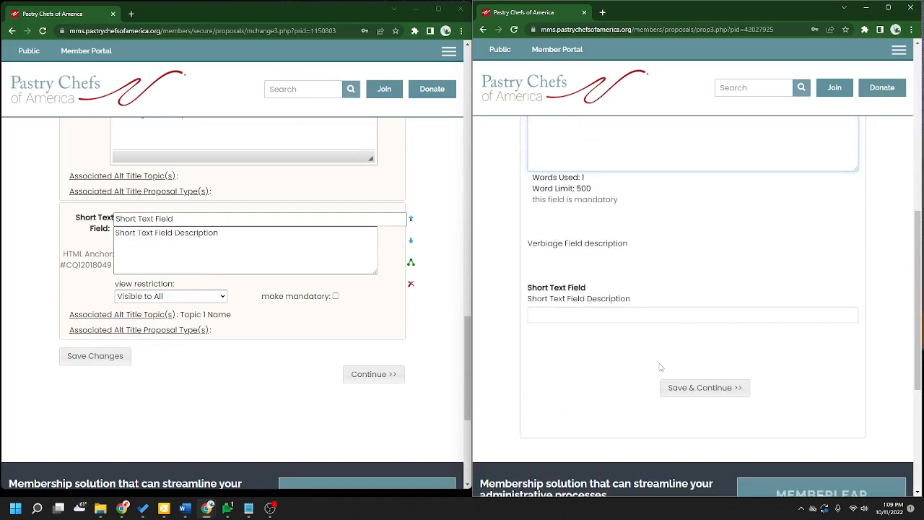
left_click(618, 317)
type("test")
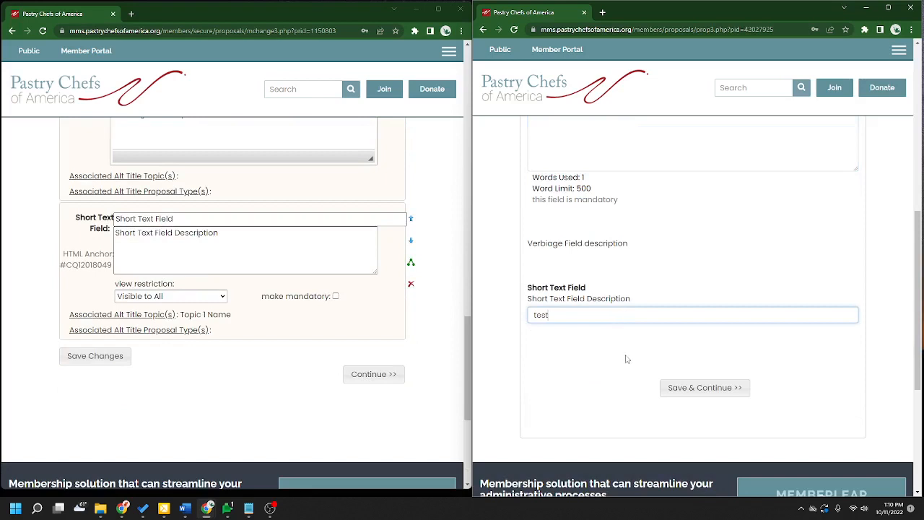
left_click(716, 393)
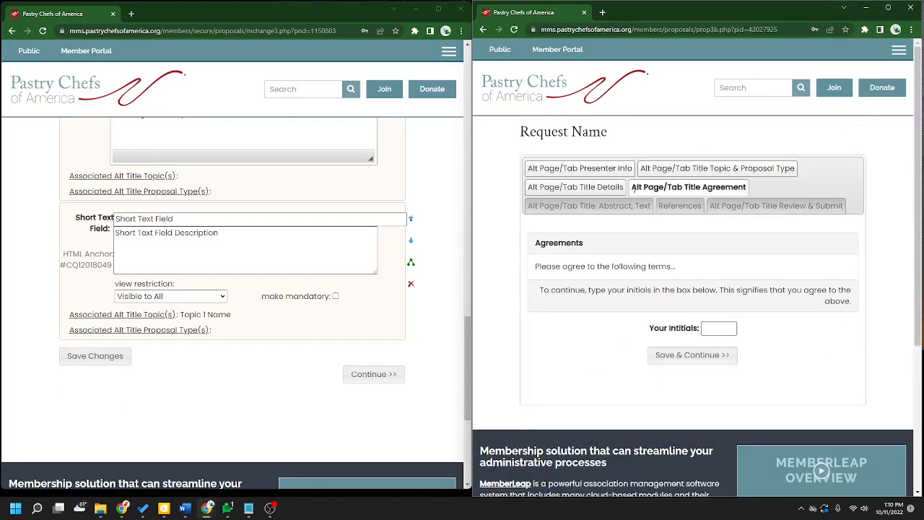
- Try continuing without initials, cancel the resubmission, and return to the Agreement page
left_click_drag(633, 187, 745, 191)
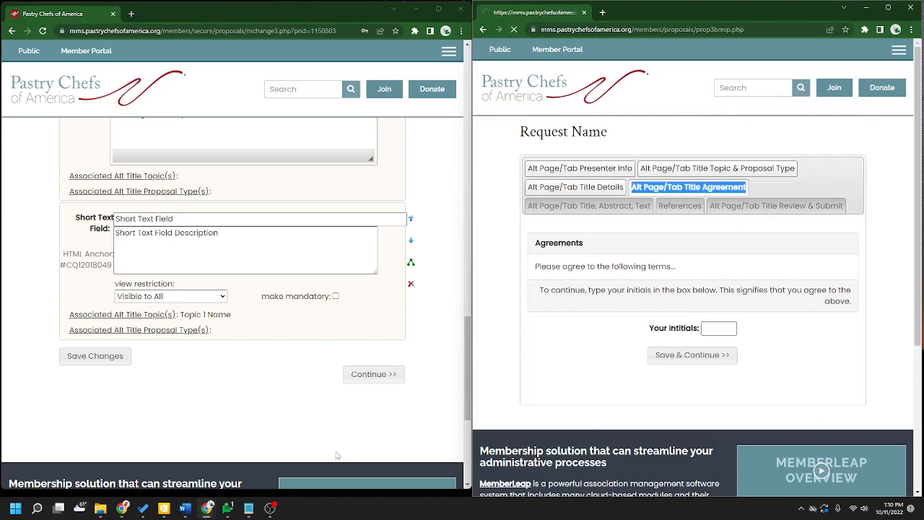
left_click(515, 30)
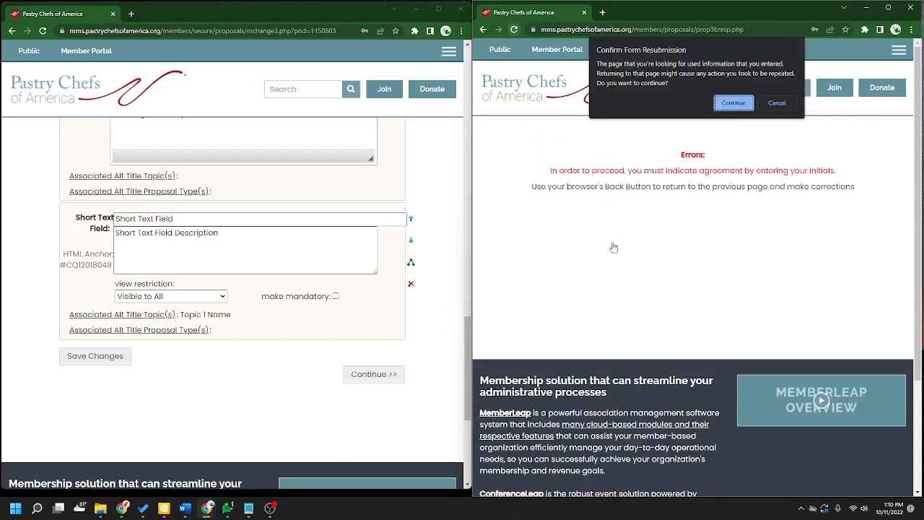
left_click(783, 106)
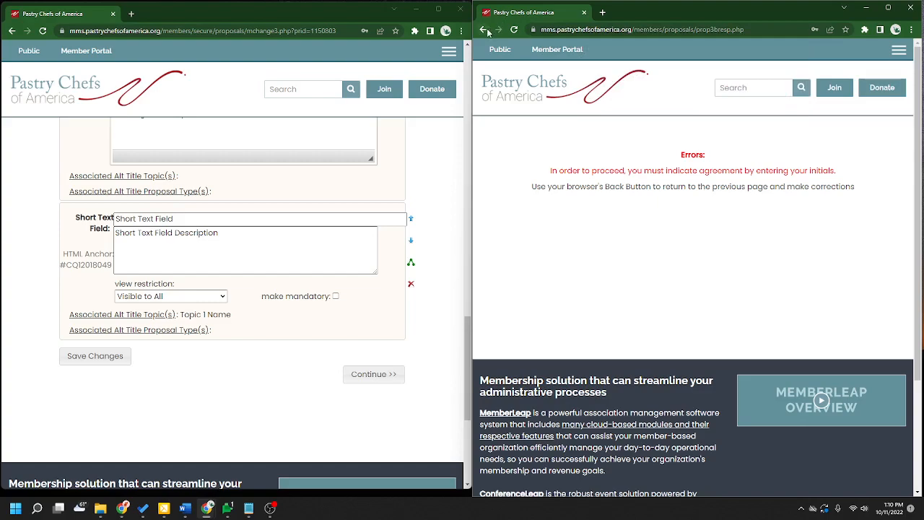
left_click(485, 31)
scroll(431, 374, "up", 15)
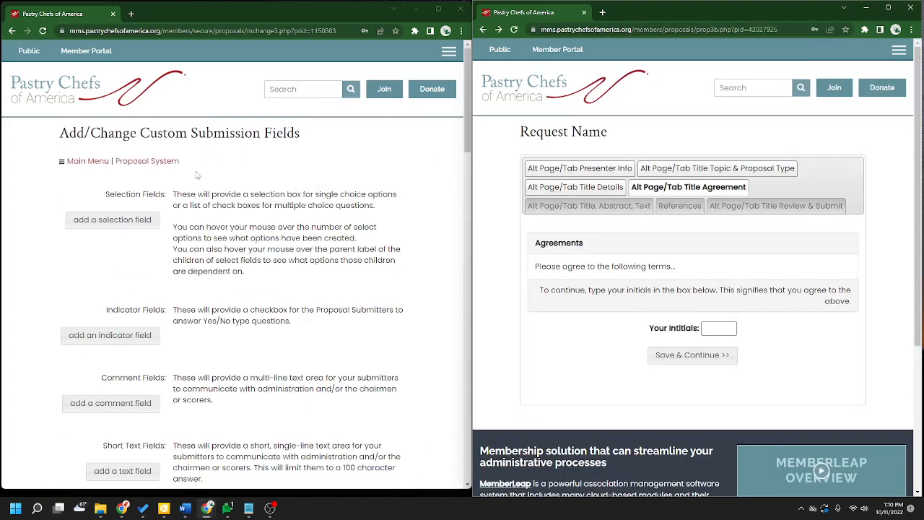
- Open the Request Name proposal request's settings for editing
left_click(141, 162)
scroll(342, 220, "down", 5)
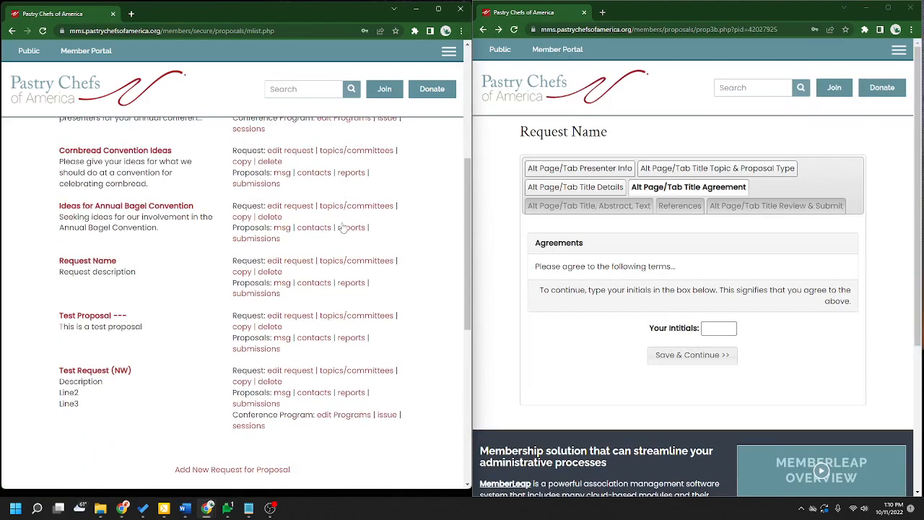
left_click(297, 262)
scroll(414, 290, "down", 20)
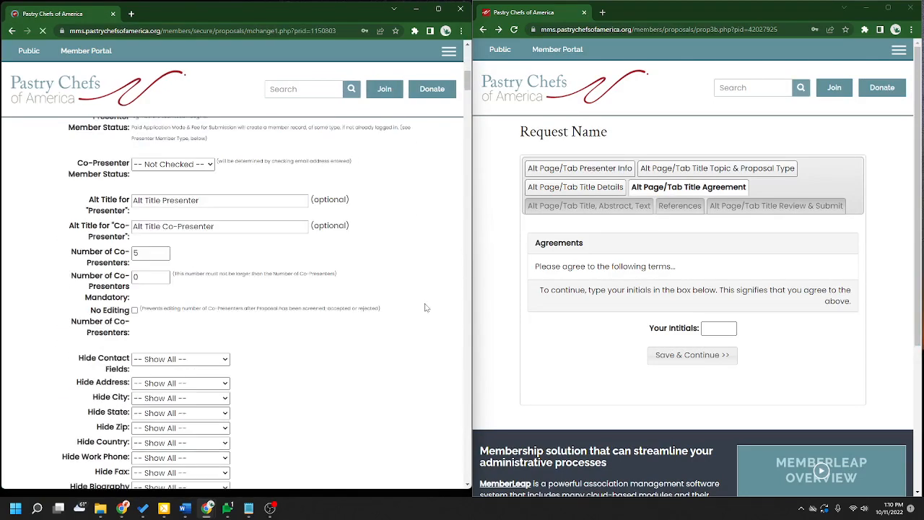
scroll(426, 309, "down", 5)
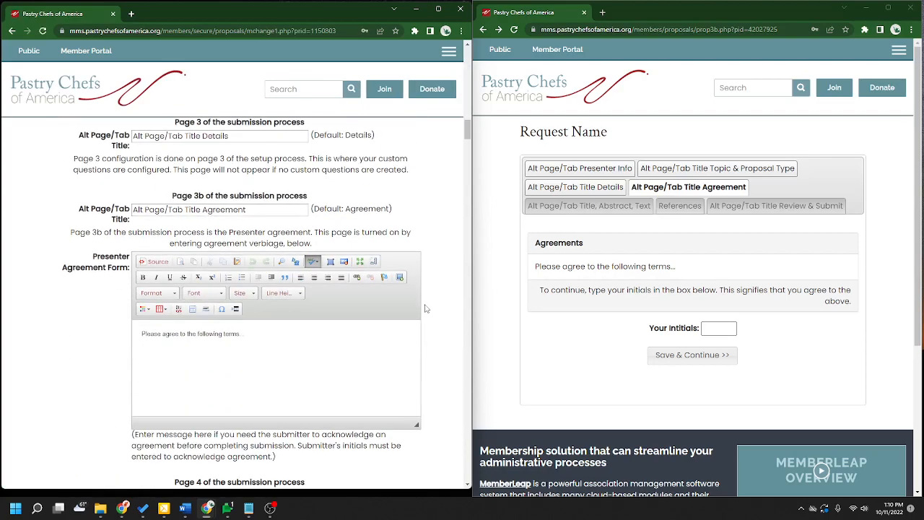
- Review the Page 3b agreement title and 'Please agree to the following terms' wording
left_click_drag(309, 203, 189, 192)
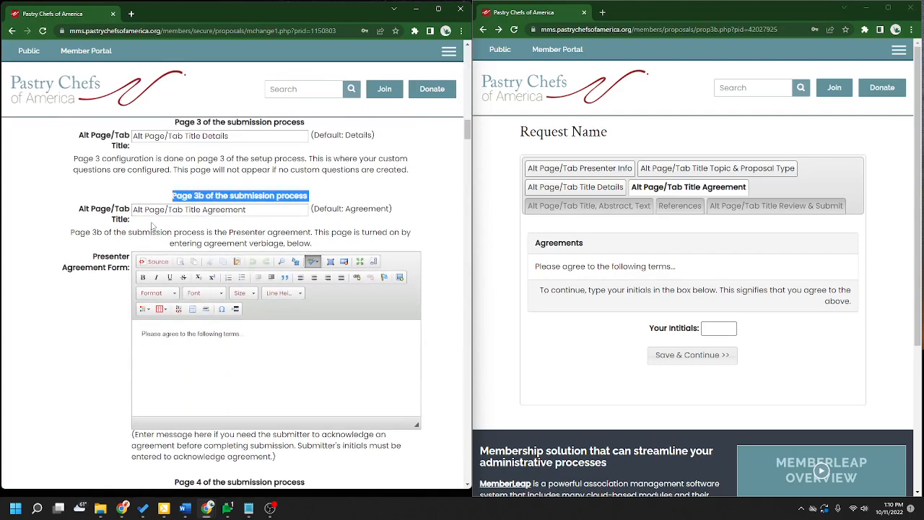
left_click(249, 210)
left_click_drag(252, 210, 129, 291)
left_click_drag(245, 335, 105, 343)
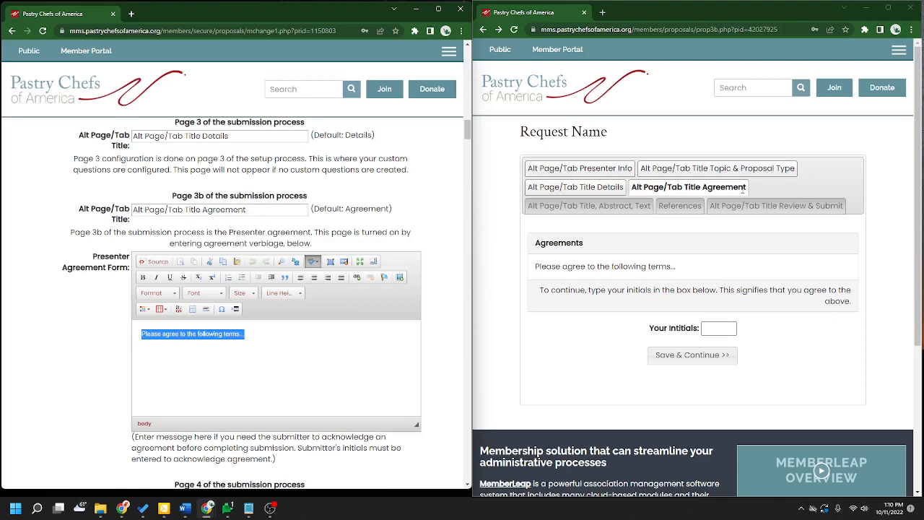
left_click(290, 340)
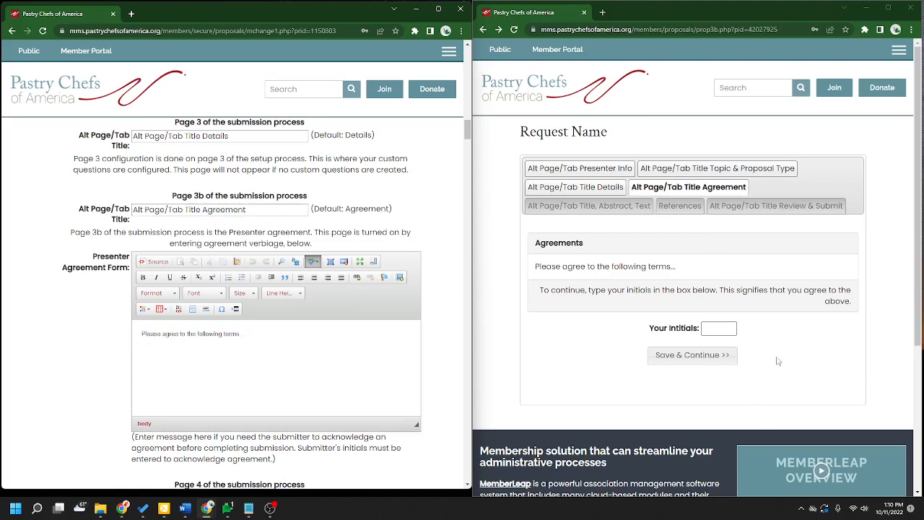
- Sign the public form's agreement with initials and continue to the Title, Abstract, Text page
left_click(724, 329)
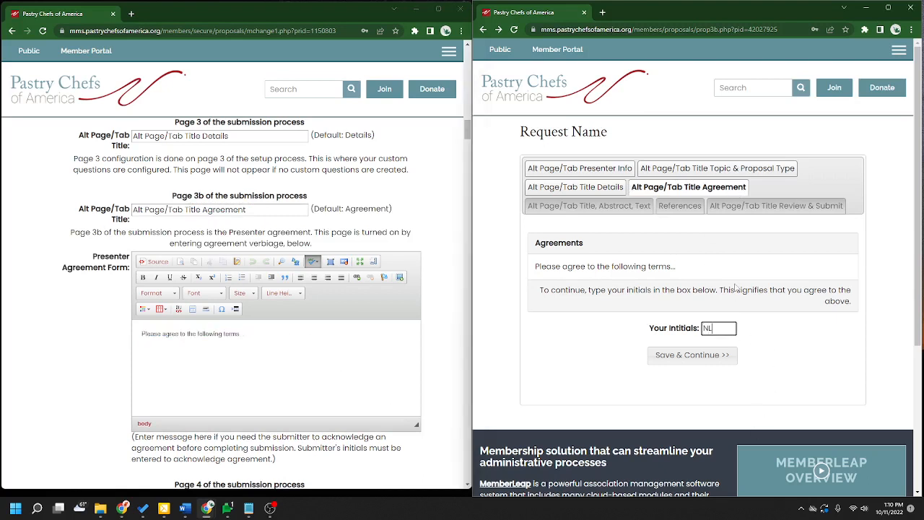
left_click(309, 344)
scroll(310, 345, "down", 3)
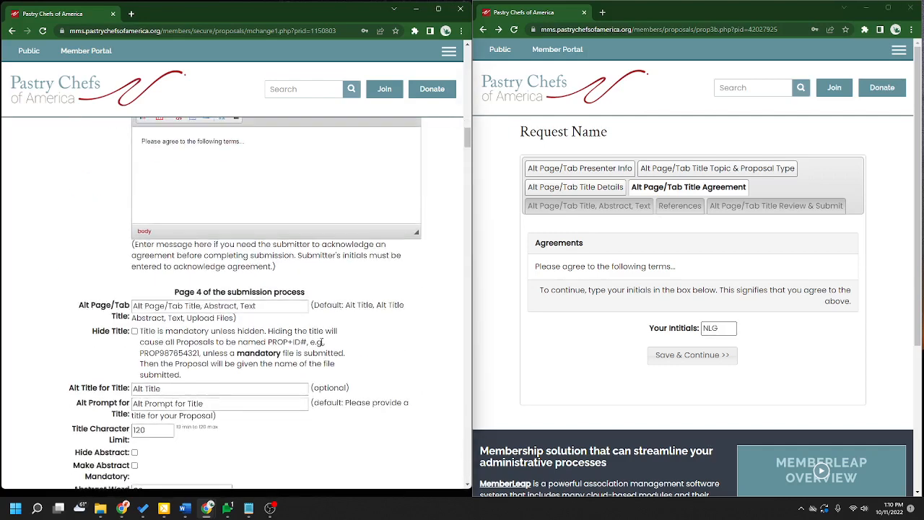
left_click(696, 355)
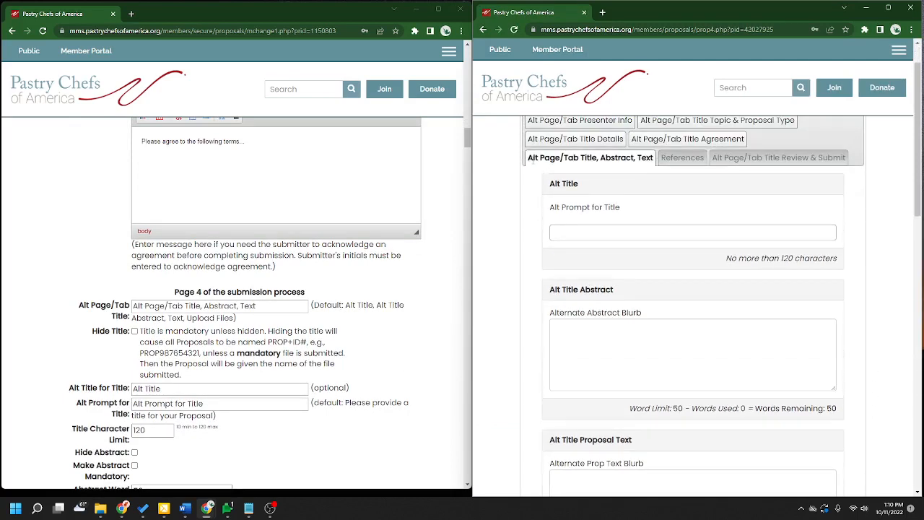
left_click_drag(529, 159, 658, 158)
scroll(377, 377, "down", 2)
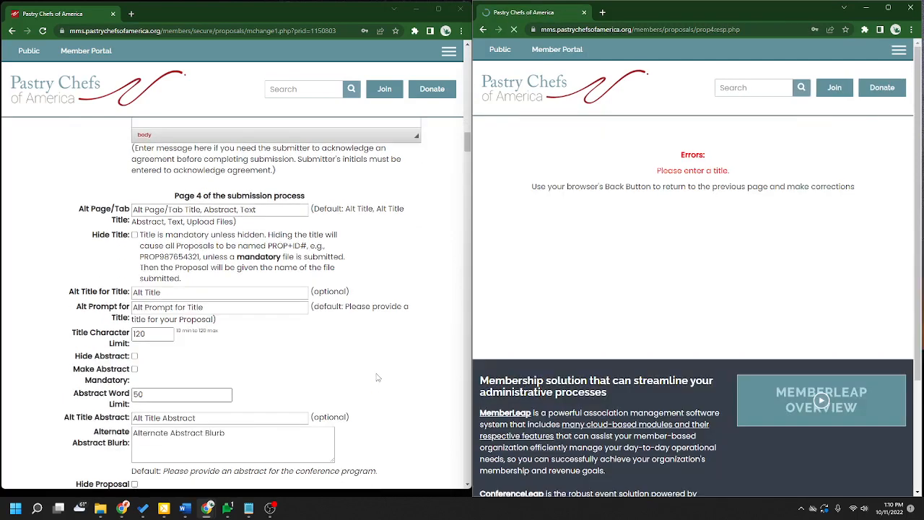
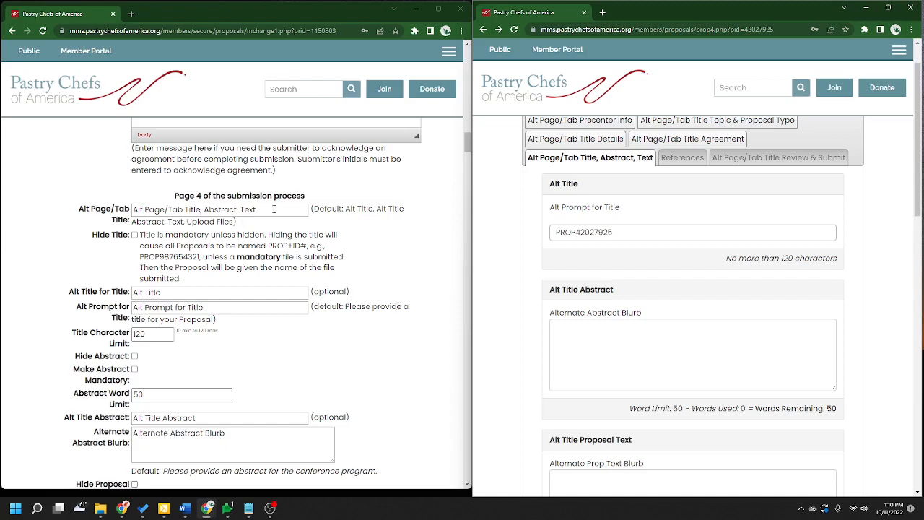
- Compare the title's 120-character limit and Abstract Word Limit settings with the live form
left_click_drag(274, 209, 105, 208)
scroll(421, 328, "down", 2)
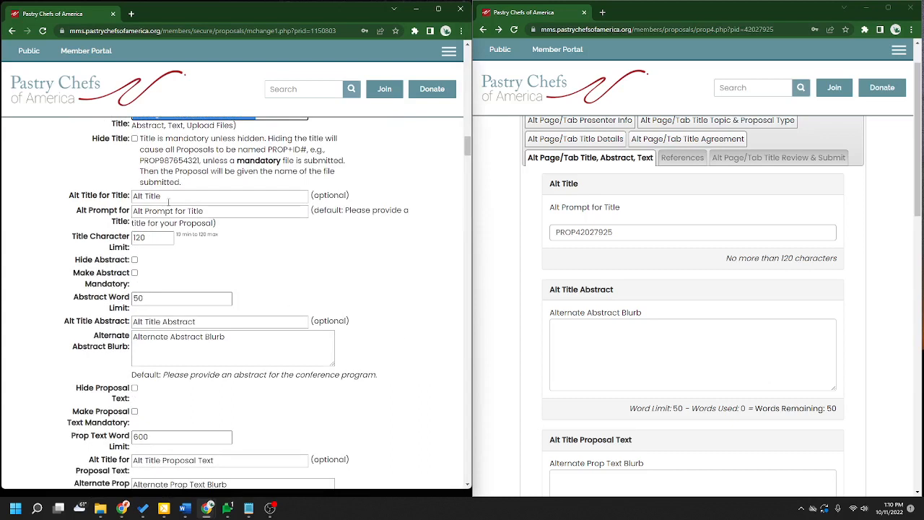
left_click(235, 269)
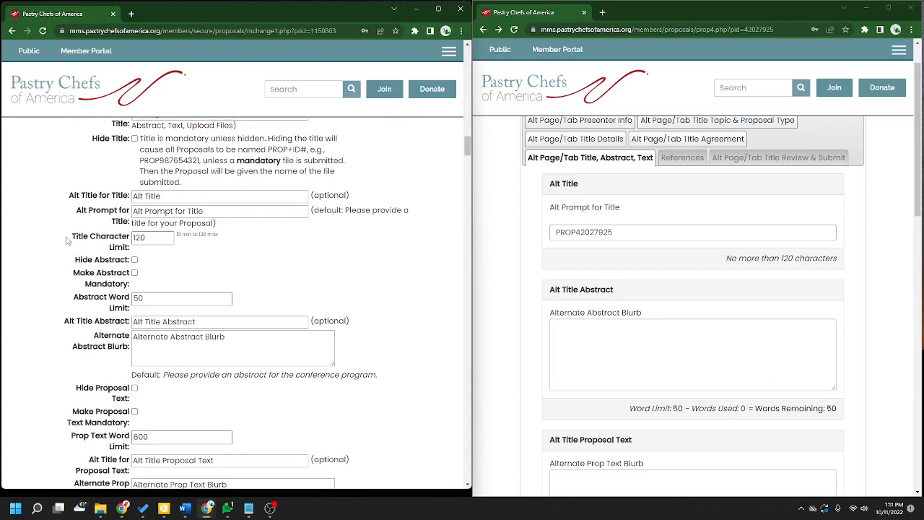
left_click_drag(838, 258, 727, 258)
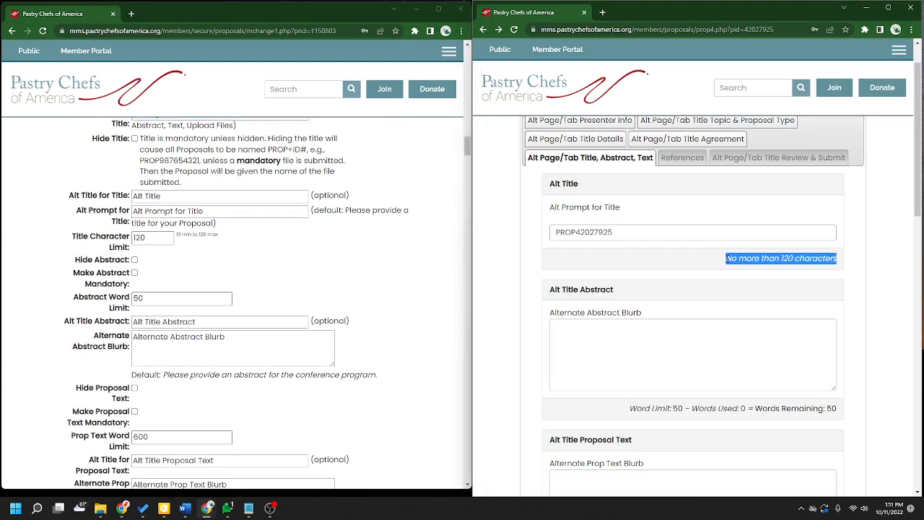
left_click(641, 230)
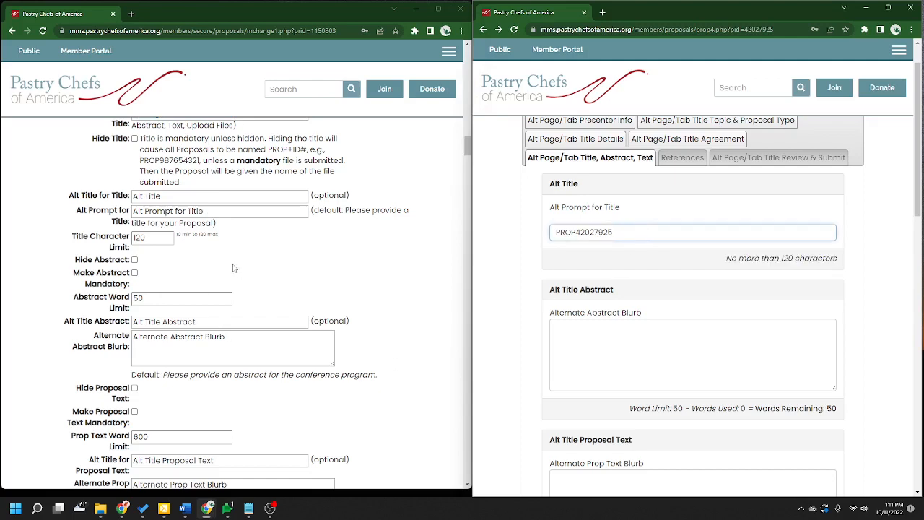
scroll(267, 255, "down", 2)
scroll(49, 210, "up", 1)
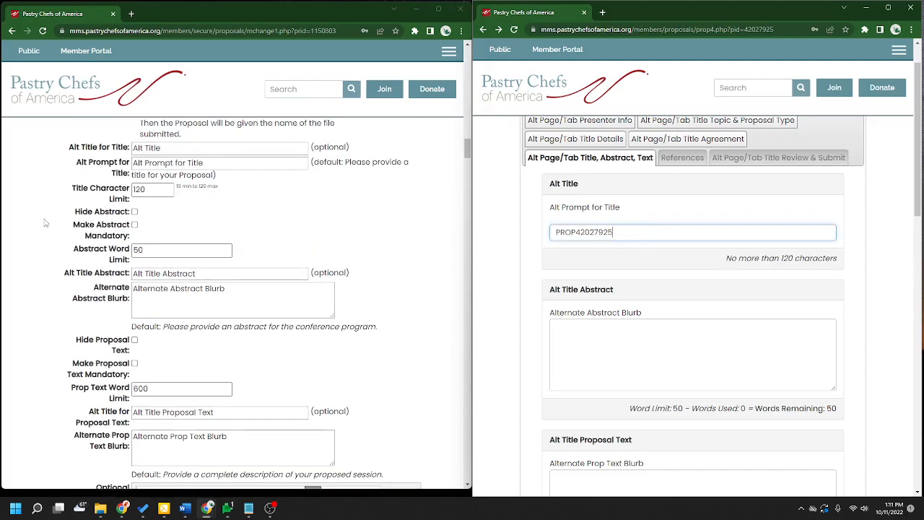
left_click_drag(73, 249, 130, 262)
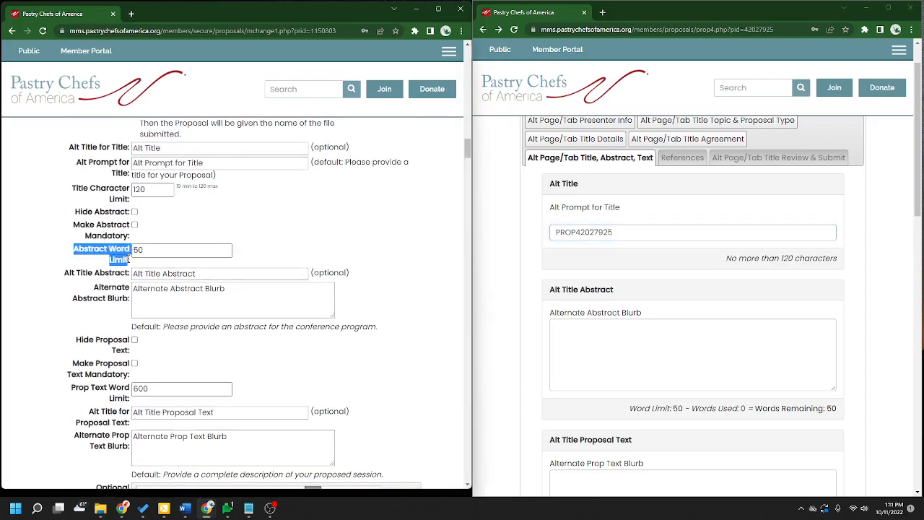
scroll(693, 321, "down", 1)
left_click_drag(839, 360, 624, 364)
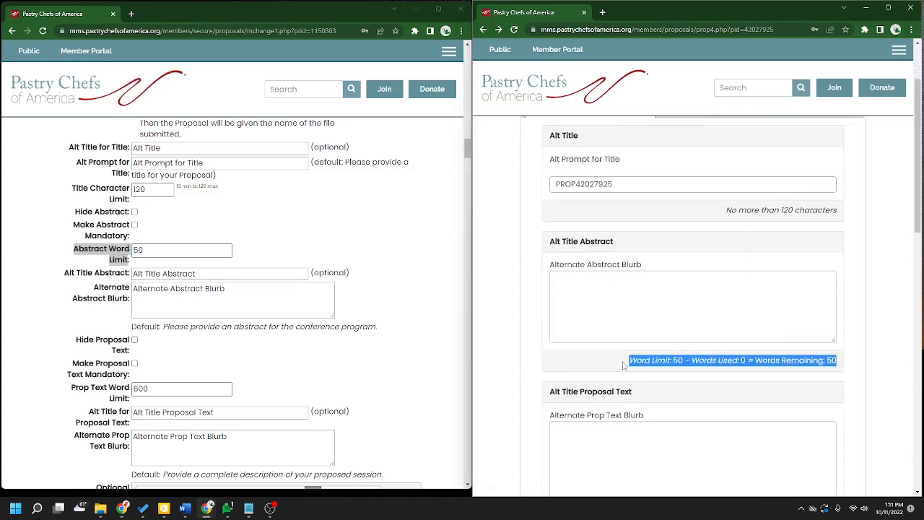
left_click(617, 307)
left_click(445, 299)
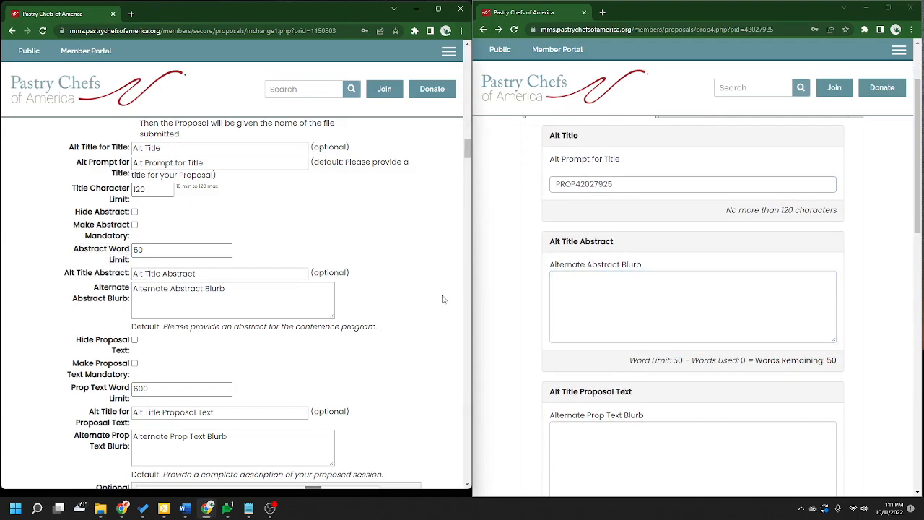
scroll(443, 299, "down", 1)
left_click_drag(642, 265, 549, 265)
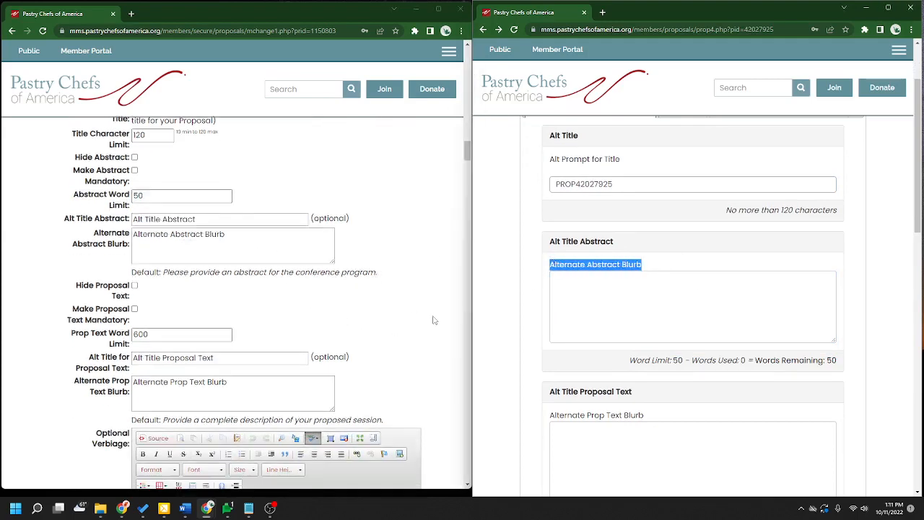
scroll(433, 319, "down", 2)
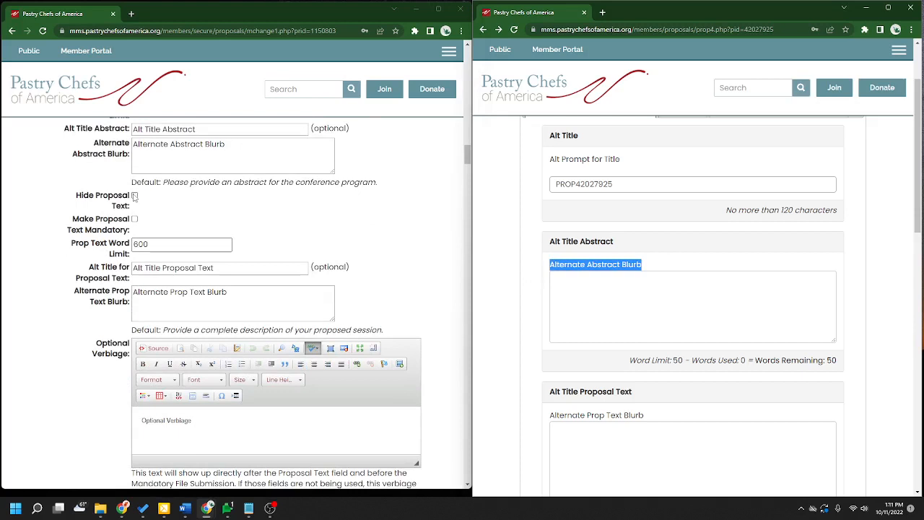
left_click_drag(75, 195, 135, 207)
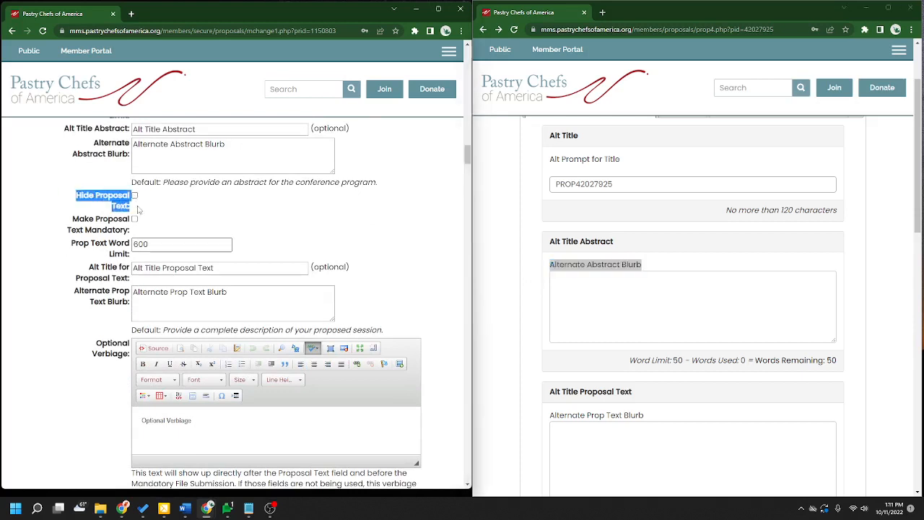
scroll(658, 366, "down", 1)
left_click_drag(634, 344, 562, 345)
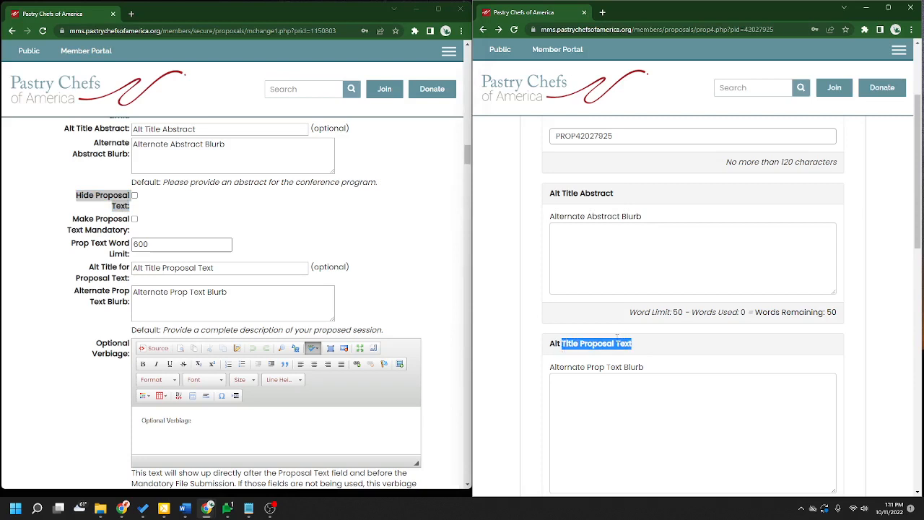
- Review the Prop Text Word Limit and Aux Proposal Text Field Title against the live form
left_click(48, 276)
scroll(735, 336, "down", 1)
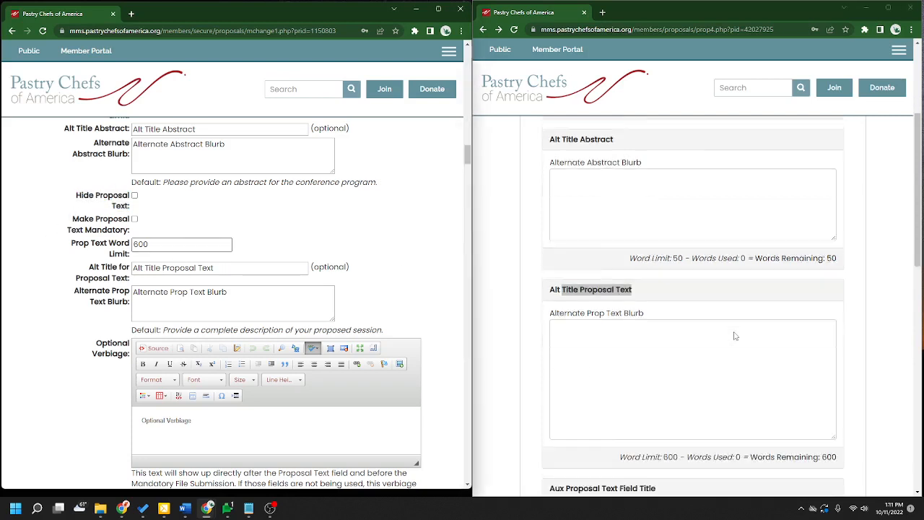
scroll(735, 336, "down", 1)
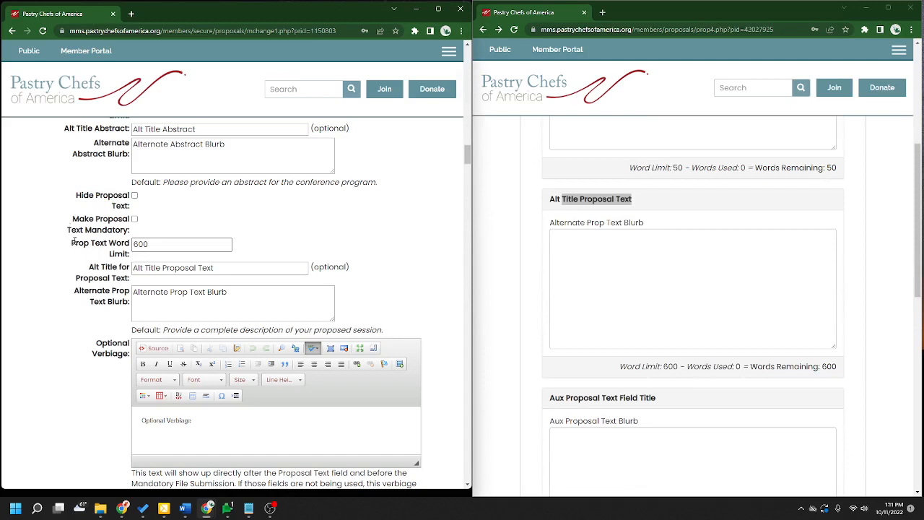
left_click_drag(72, 241, 132, 257)
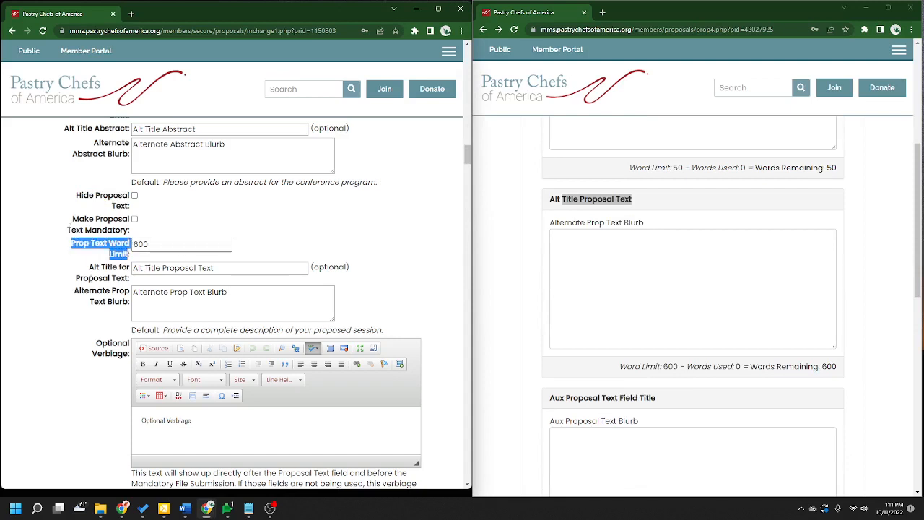
scroll(131, 257, "down", 1)
scroll(656, 318, "down", 2)
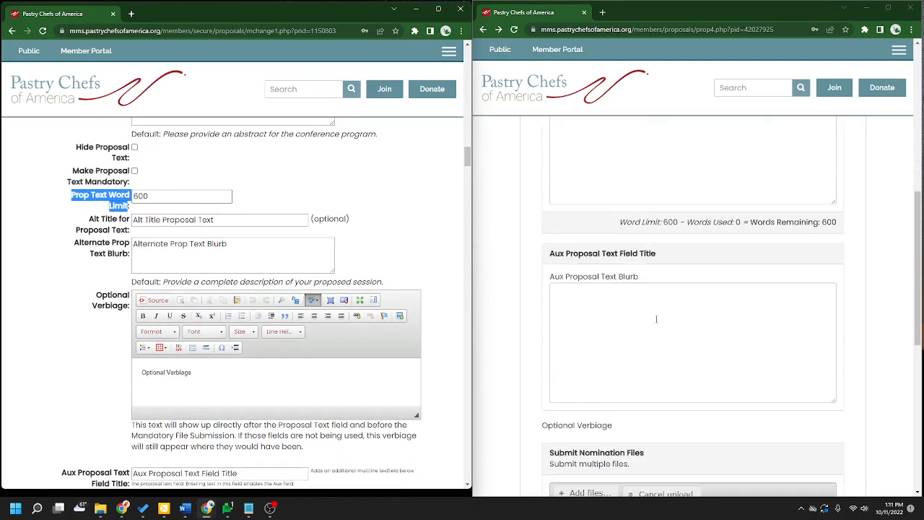
scroll(710, 331, "down", 1)
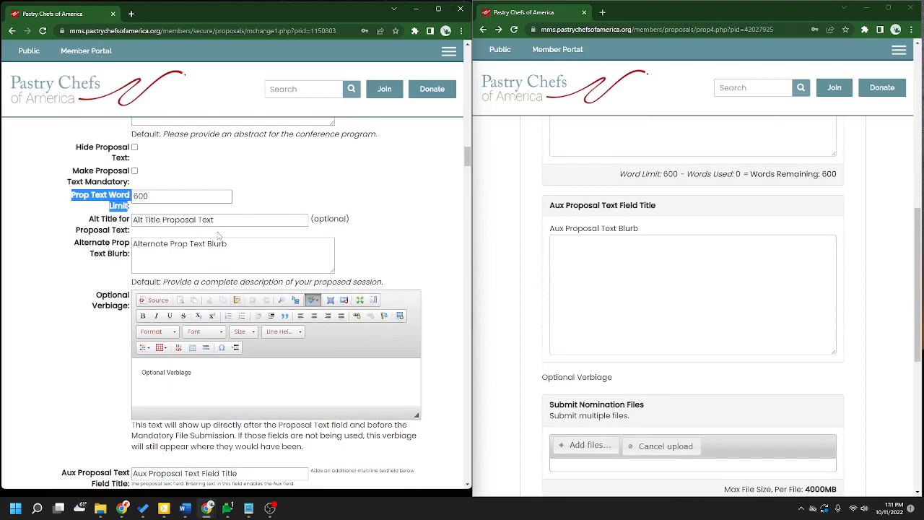
left_click_drag(214, 220, 132, 220)
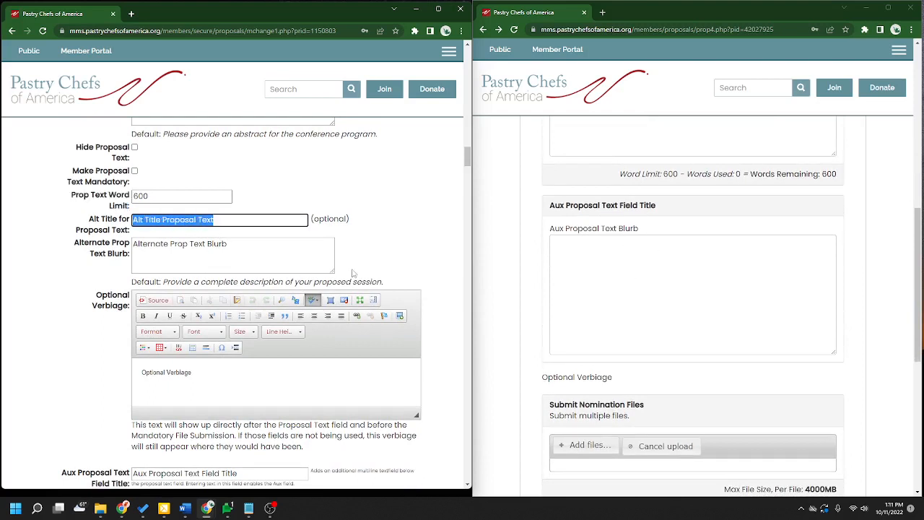
left_click(383, 246)
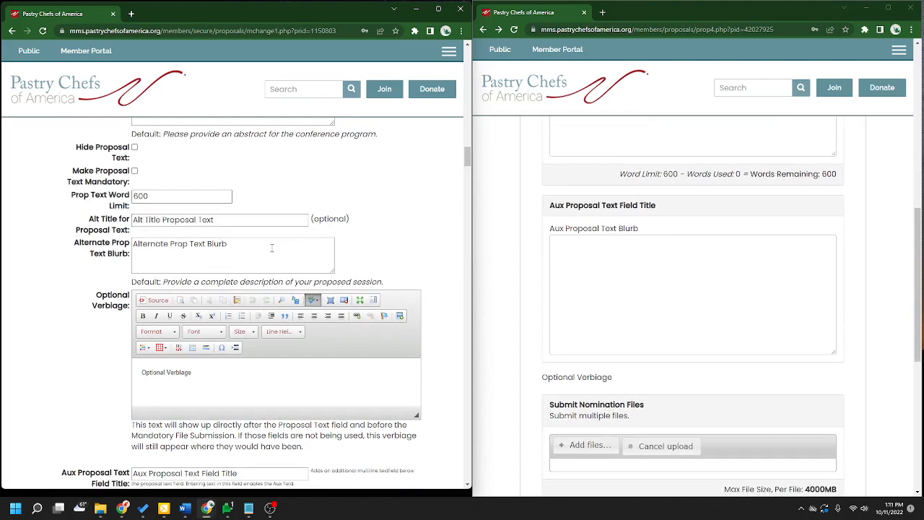
scroll(651, 273, "up", 2)
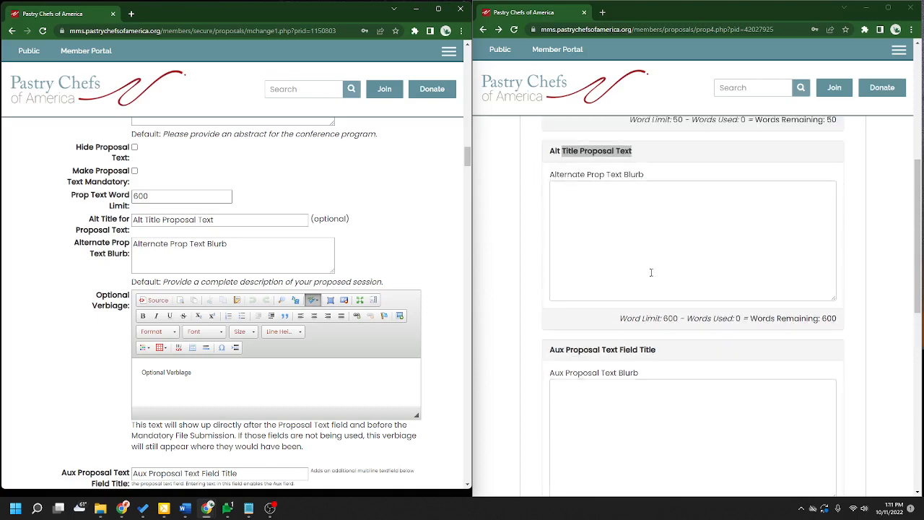
left_click(673, 183)
scroll(224, 349, "down", 2)
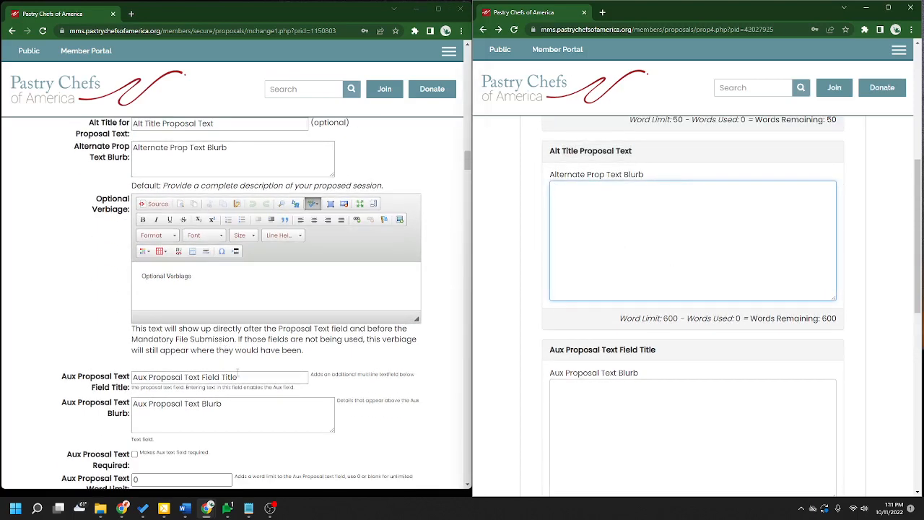
left_click_drag(62, 382, 134, 397)
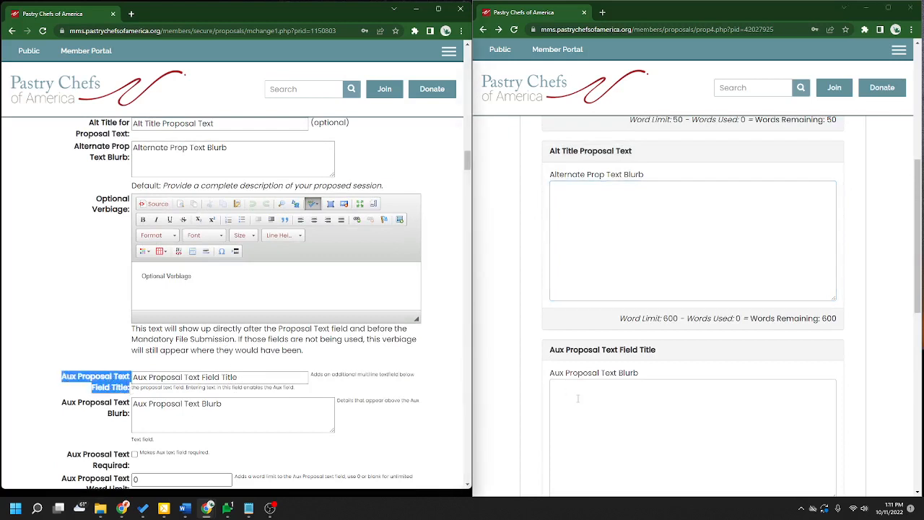
left_click_drag(665, 353, 546, 354)
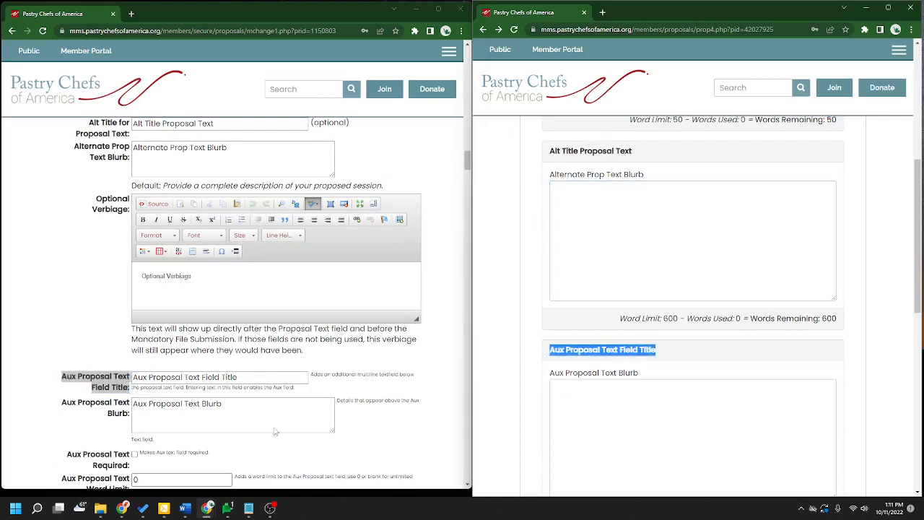
- Review the Aux and Alternate Prop Text Blurb values and the form's Optional Verbiage
triple_click(291, 409)
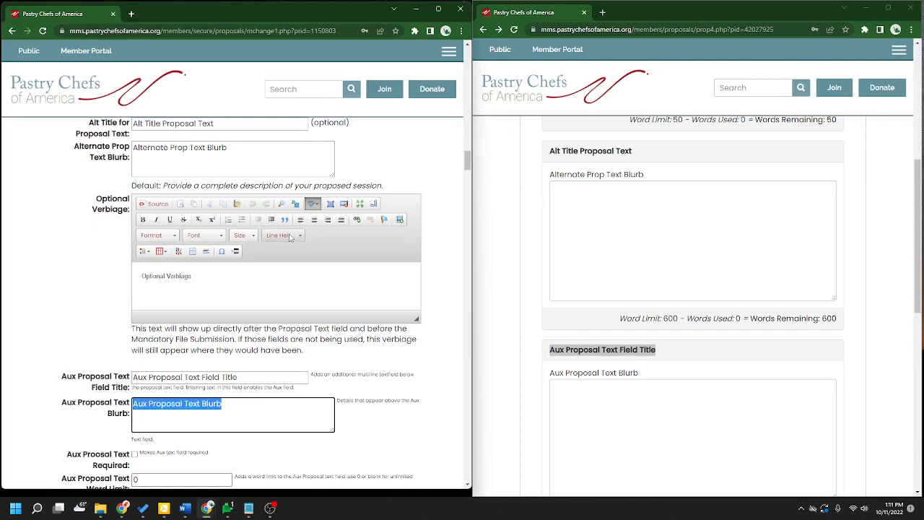
scroll(140, 199, "up", 1)
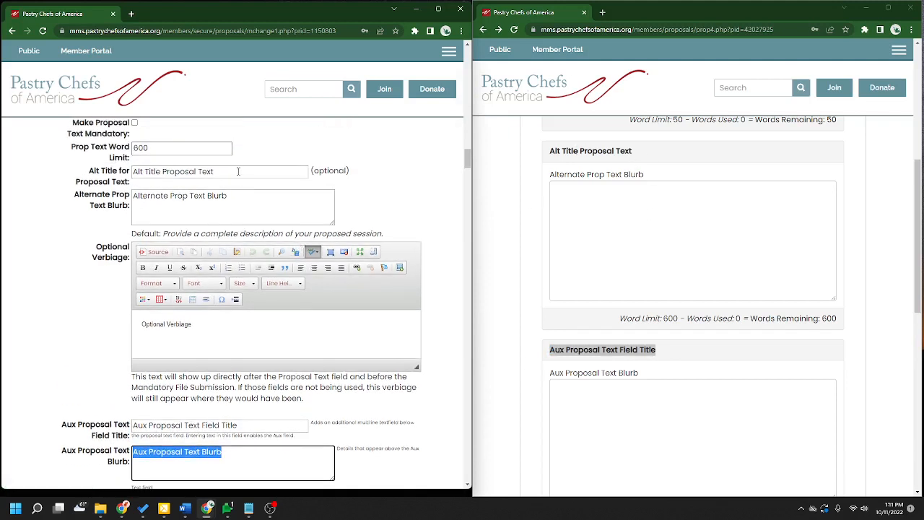
left_click_drag(238, 171, 132, 174)
left_click_drag(257, 217, 131, 212)
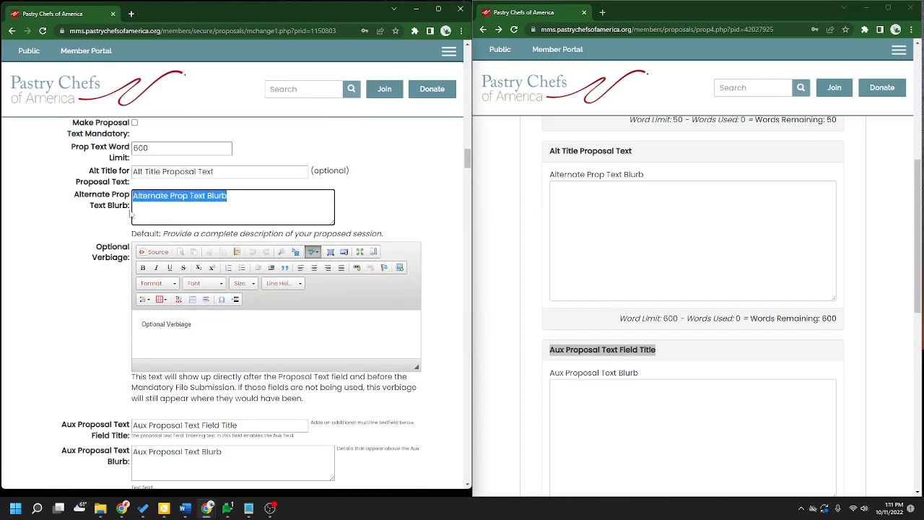
left_click(169, 196)
scroll(238, 214, "down", 3)
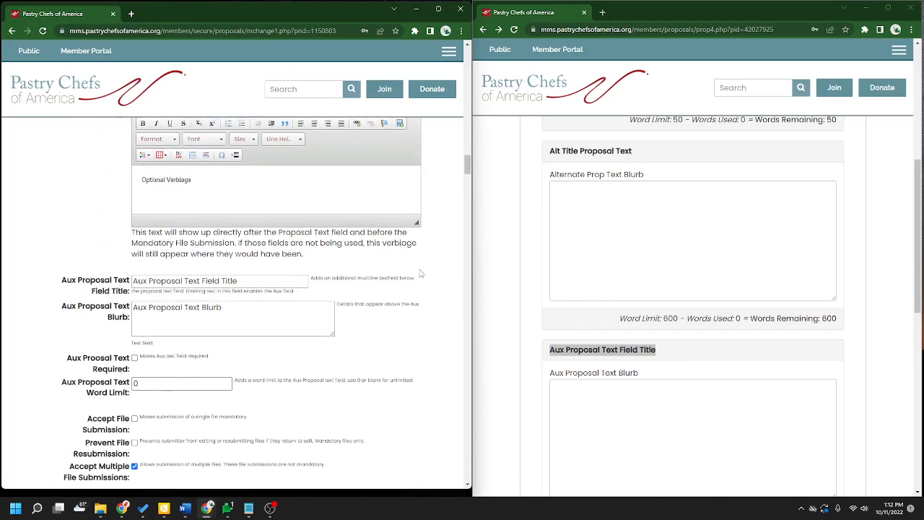
scroll(396, 305, "up", 1)
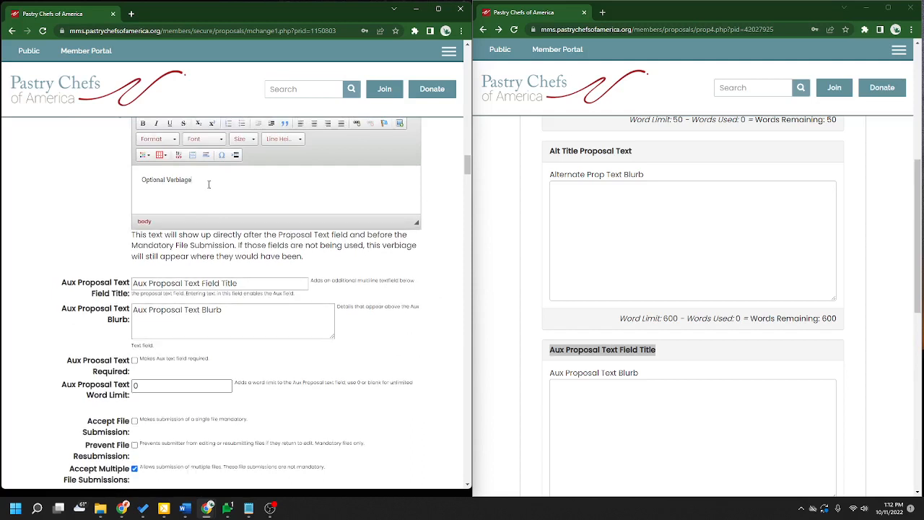
left_click_drag(204, 208, 124, 191)
scroll(652, 231, "down", 4)
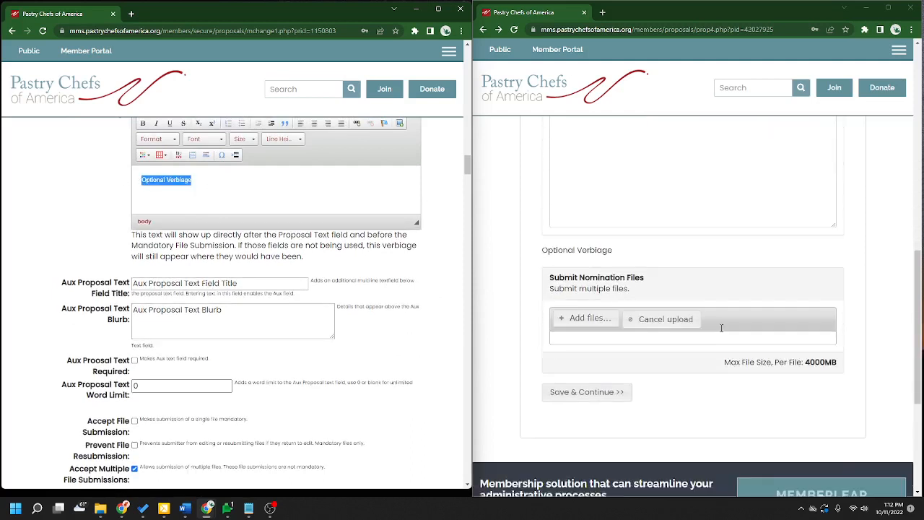
left_click(547, 236)
left_click_drag(547, 237, 616, 244)
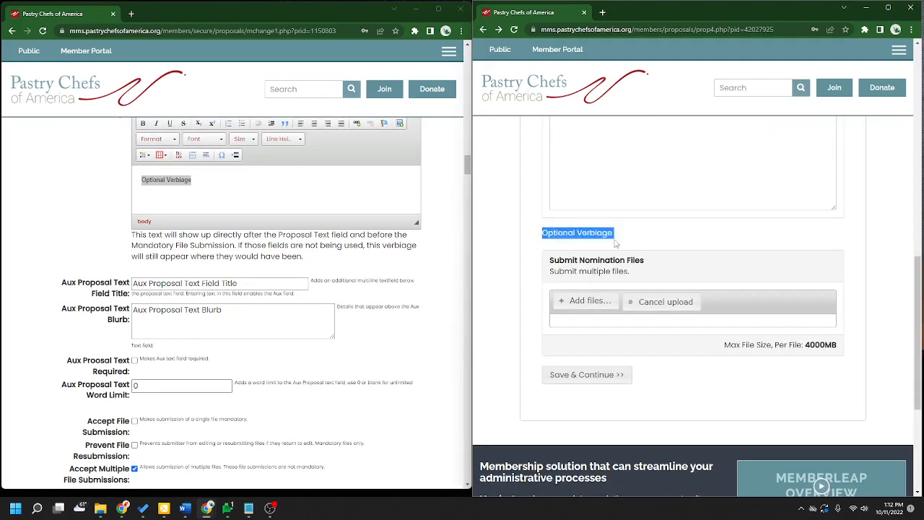
left_click(264, 200)
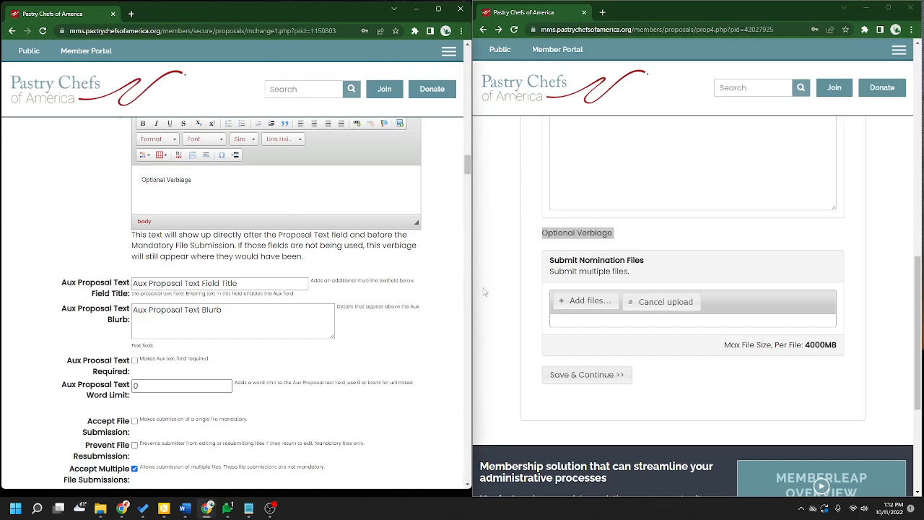
- Review the Accept File Submission, Multiple File Submissions and Prevent File Resubmission settings
scroll(330, 339, "down", 2)
scroll(325, 332, "down", 1)
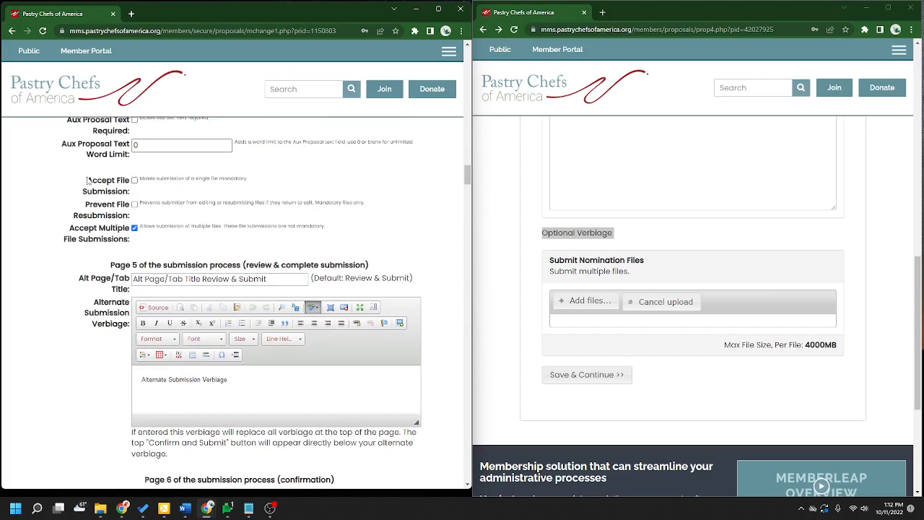
left_click_drag(87, 181, 132, 194)
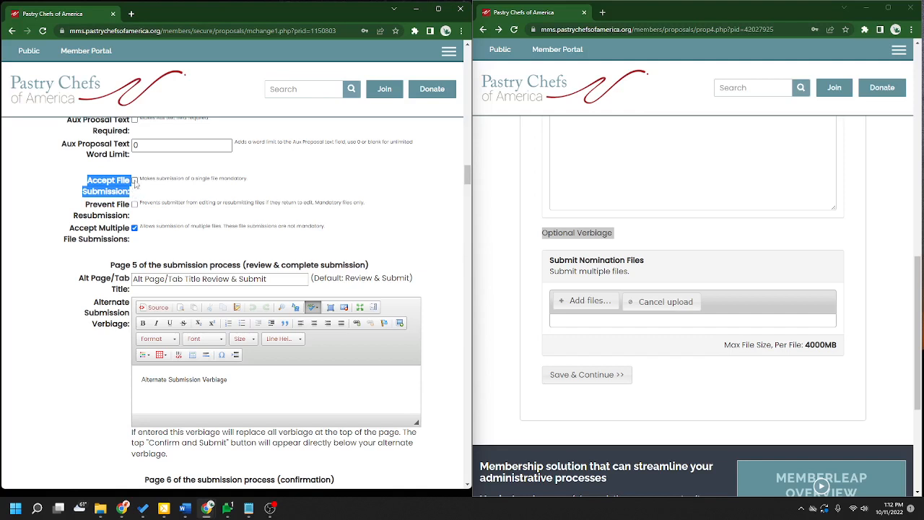
left_click_drag(249, 181, 219, 180)
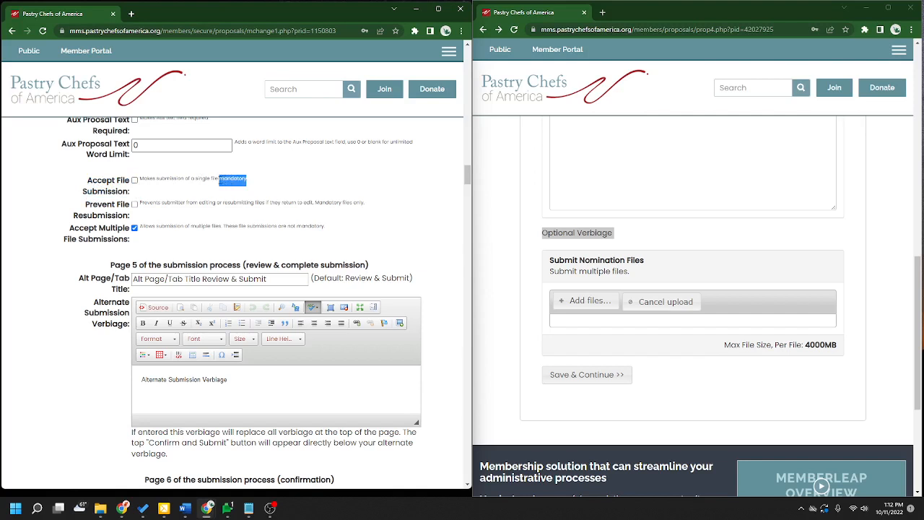
left_click(258, 185)
left_click_drag(89, 175, 128, 194)
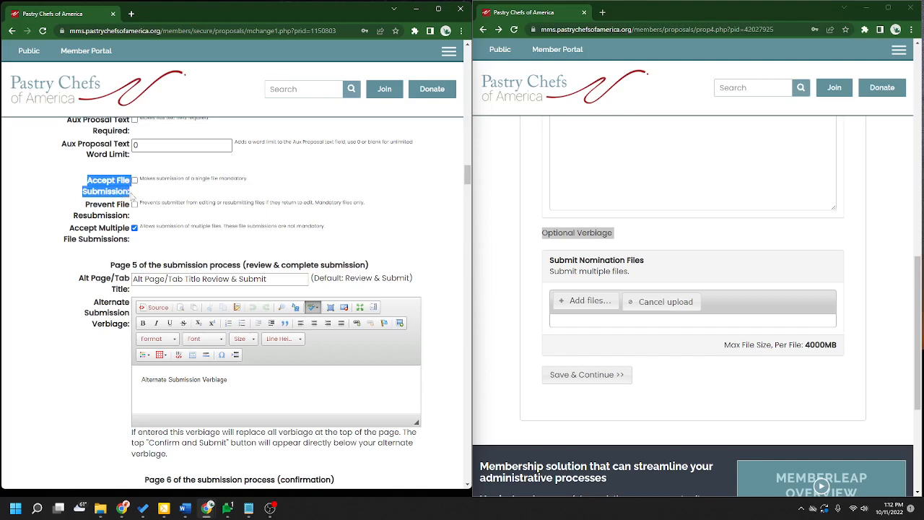
left_click_drag(71, 225, 135, 249)
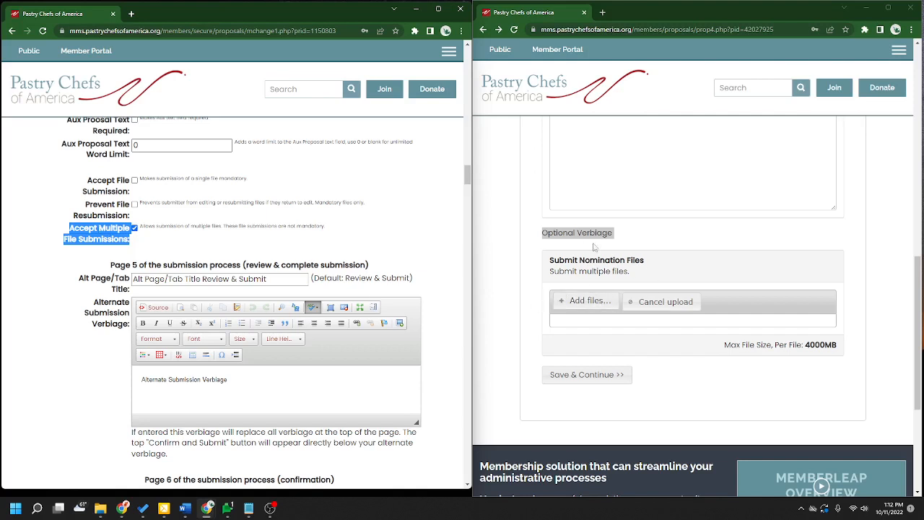
left_click(568, 252)
left_click(287, 257)
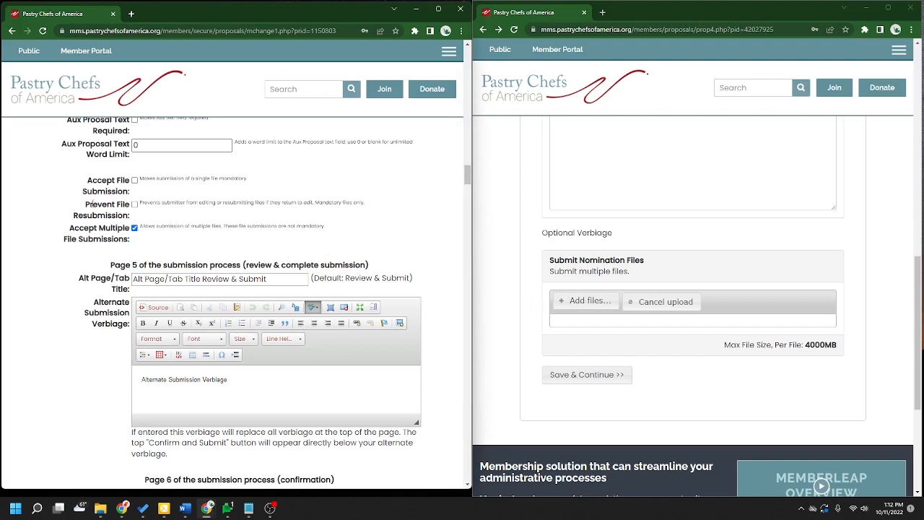
left_click_drag(86, 204, 135, 219)
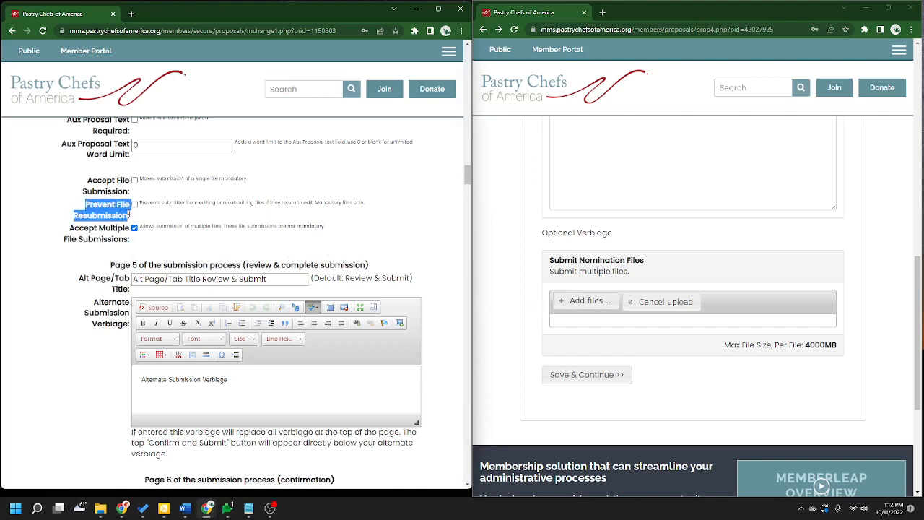
left_click(332, 202)
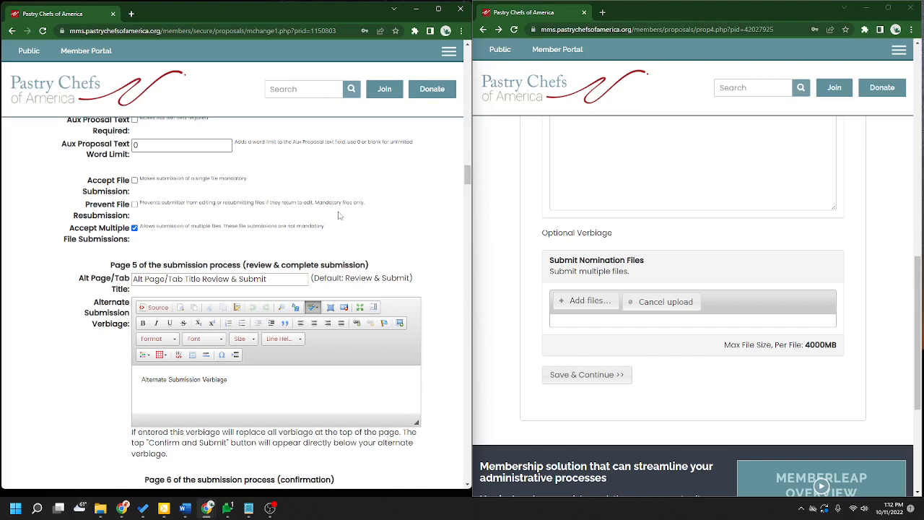
left_click_drag(316, 202, 364, 205)
left_click_drag(140, 178, 258, 186)
left_click(344, 187)
- Enter 'test' in the alternate abstract, proposal text and Aux boxes, then save and continue
scroll(800, 357, "up", 15)
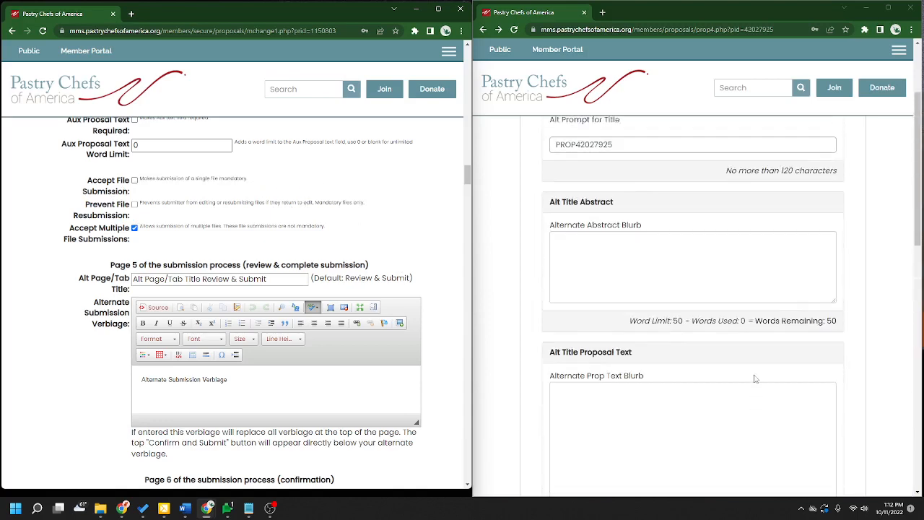
scroll(778, 324, "down", 2)
left_click(693, 253)
type("test")
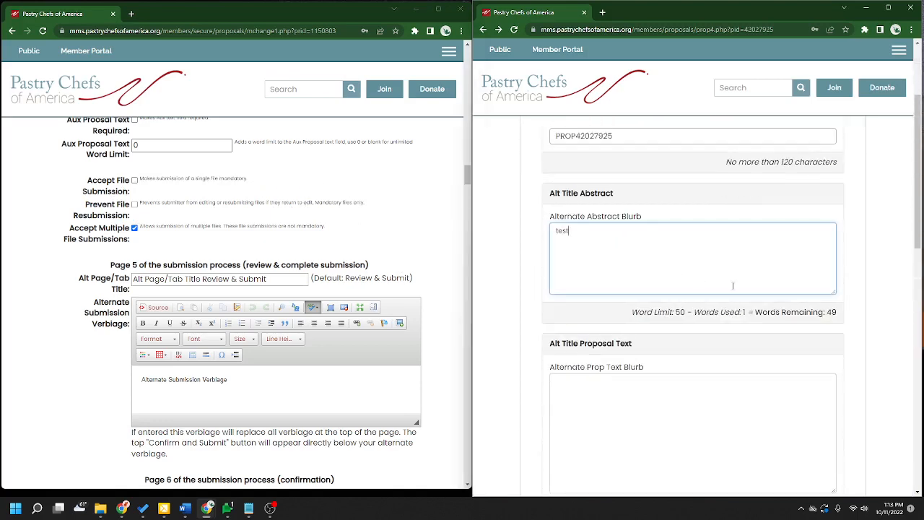
scroll(705, 275, "down", 4)
left_click(705, 275)
type("test")
scroll(738, 326, "down", 3)
left_click(650, 261)
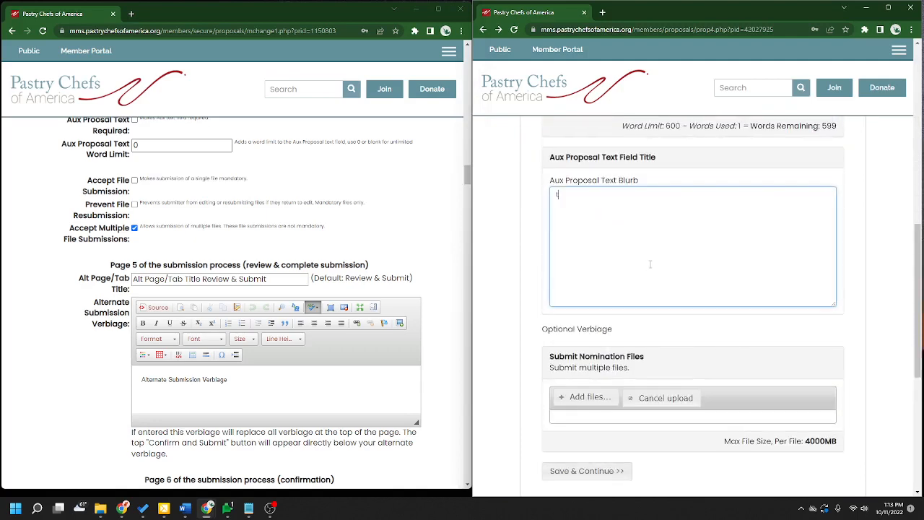
type("test")
scroll(617, 350, "down", 3)
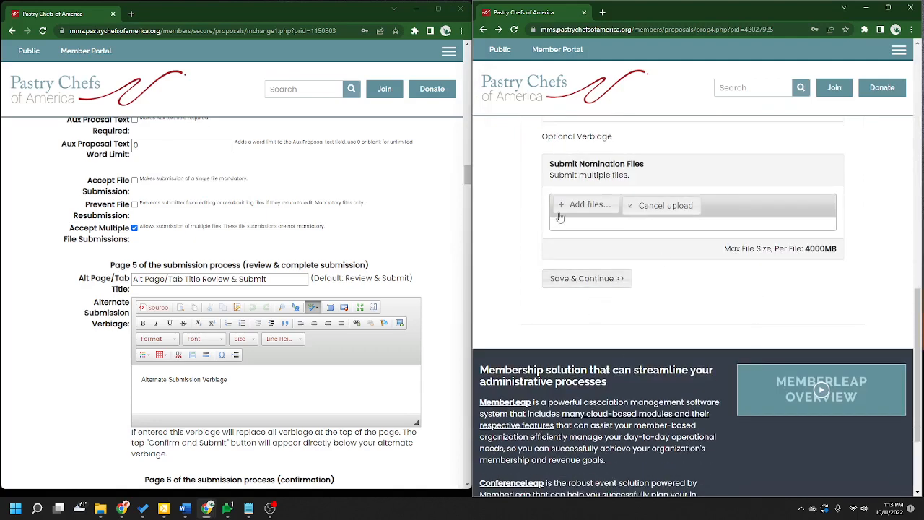
left_click(604, 280)
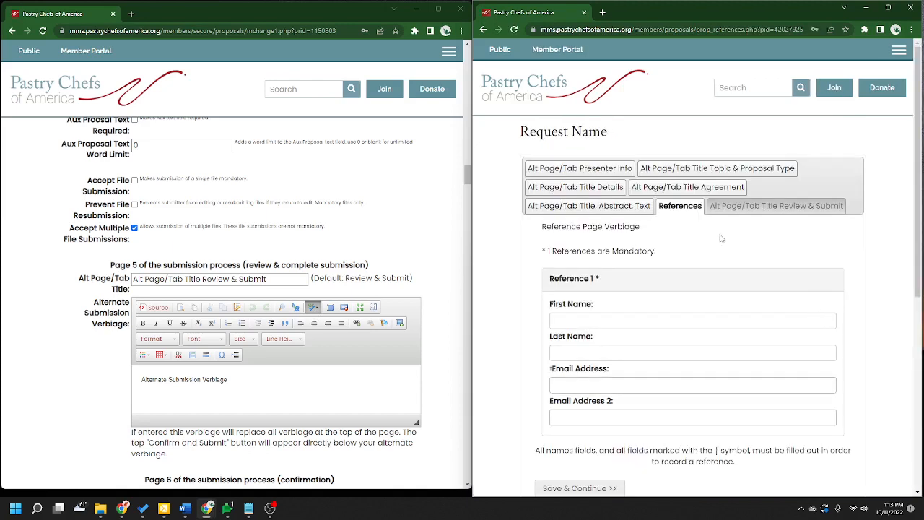
- Try the Number of References at 2, 1 and 0 and check the References step's response
scroll(441, 255, "down", 5)
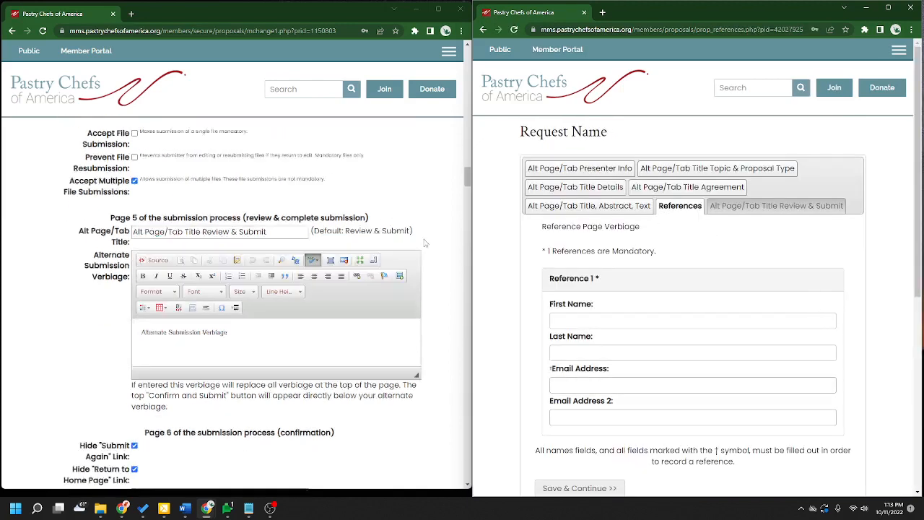
scroll(441, 255, "down", 8)
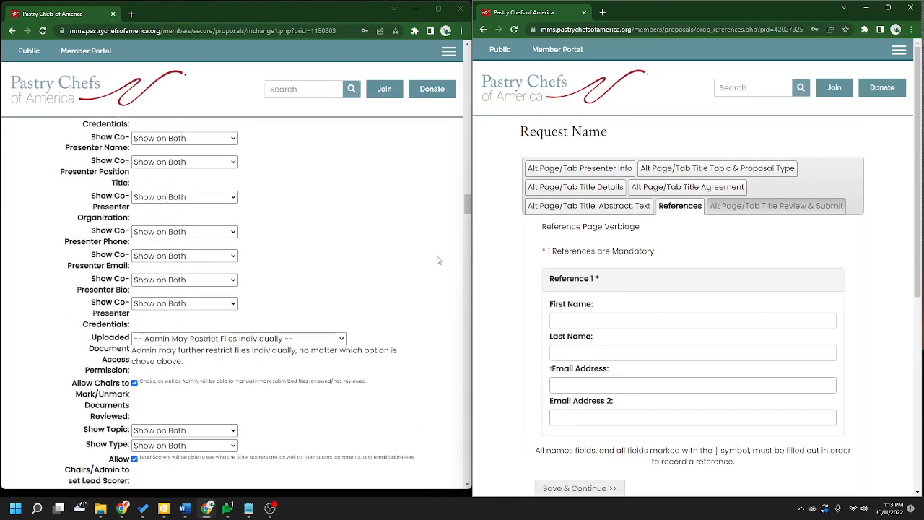
scroll(426, 304, "down", 6)
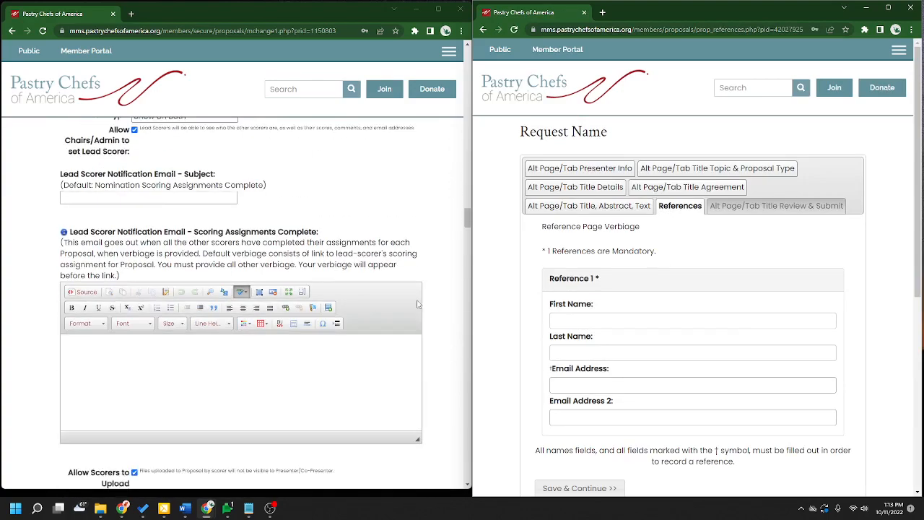
scroll(435, 311, "down", 8)
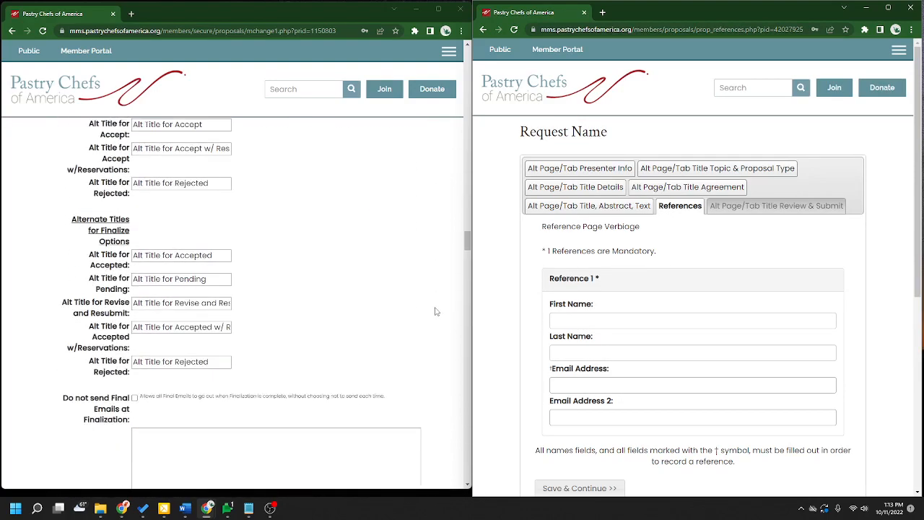
scroll(435, 312, "down", 5)
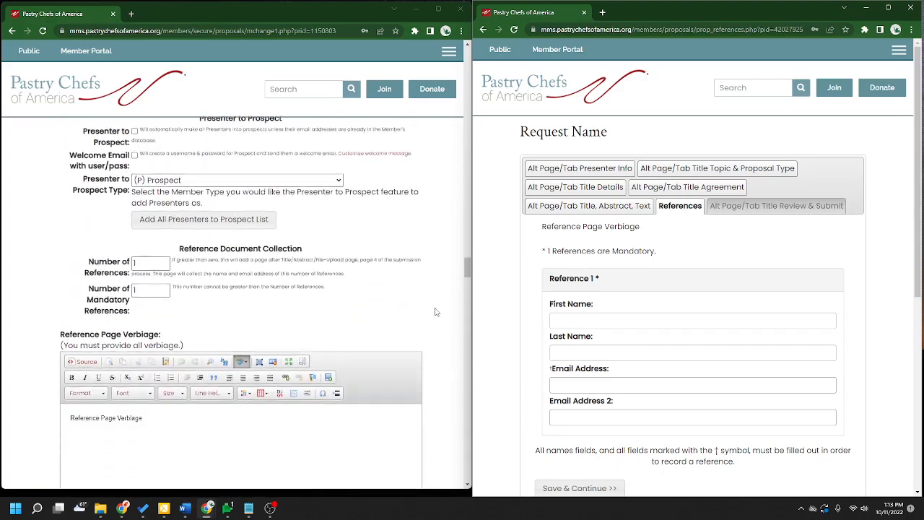
scroll(437, 328, "down", 2)
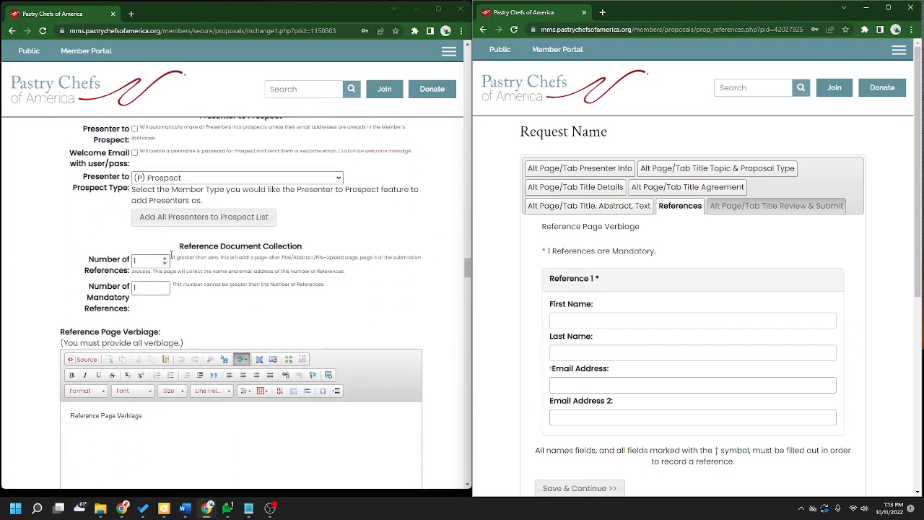
left_click_drag(177, 254, 307, 253)
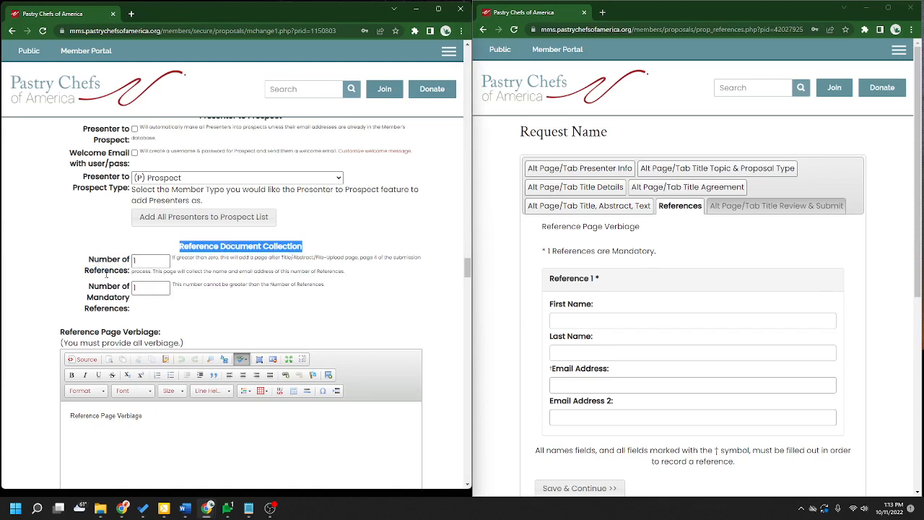
left_click(166, 258)
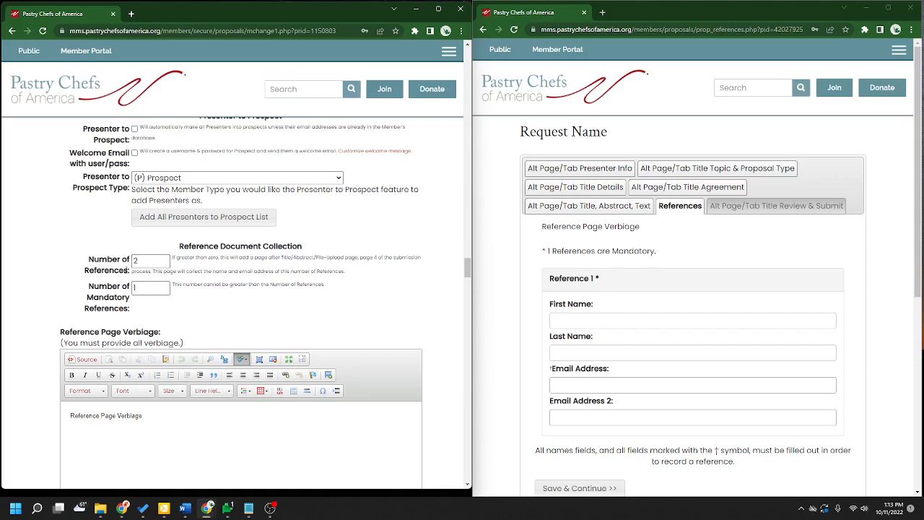
left_click(164, 262)
left_click(165, 263)
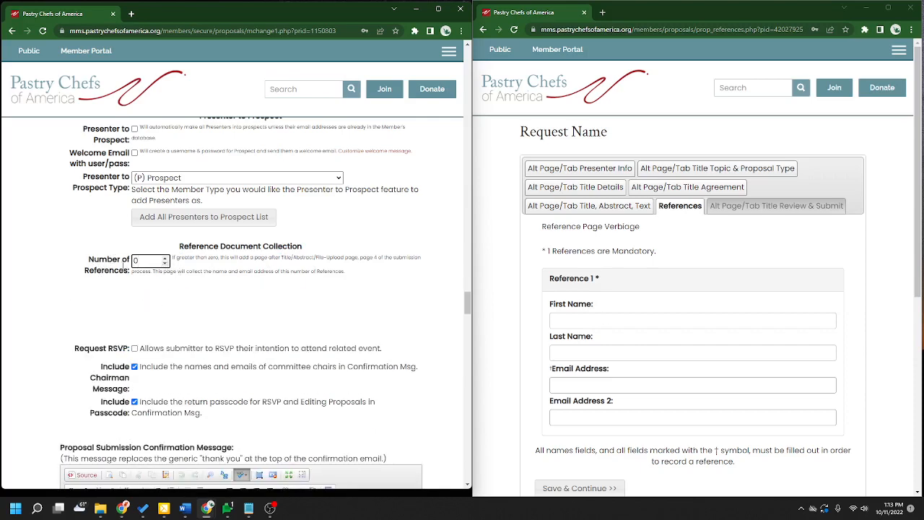
left_click(663, 208)
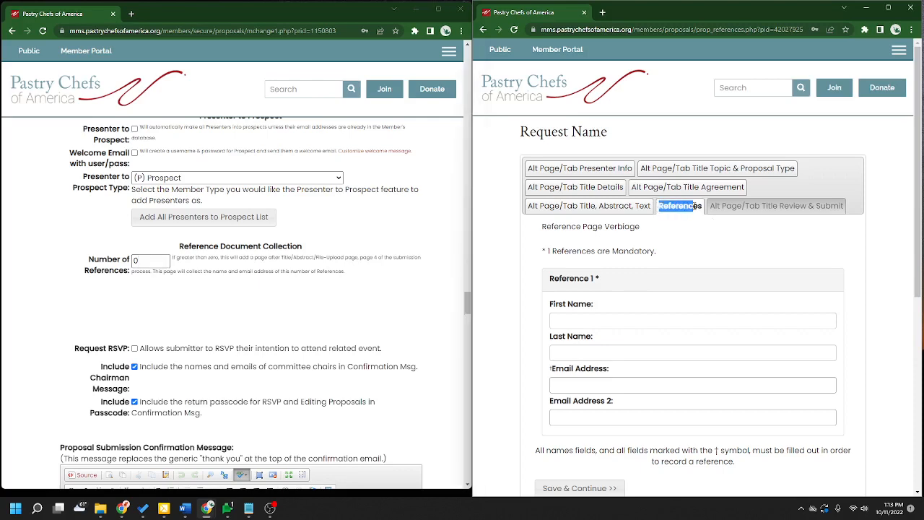
left_click(483, 29)
scroll(182, 348, "down", 1)
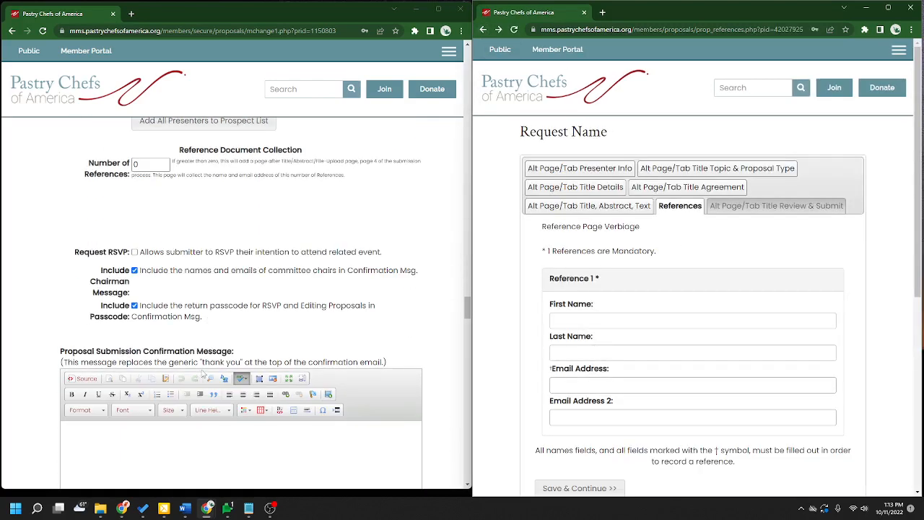
scroll(183, 348, "up", 1)
- Set Number of References to 2 and Number of Mandatory References to 1
left_click(166, 258)
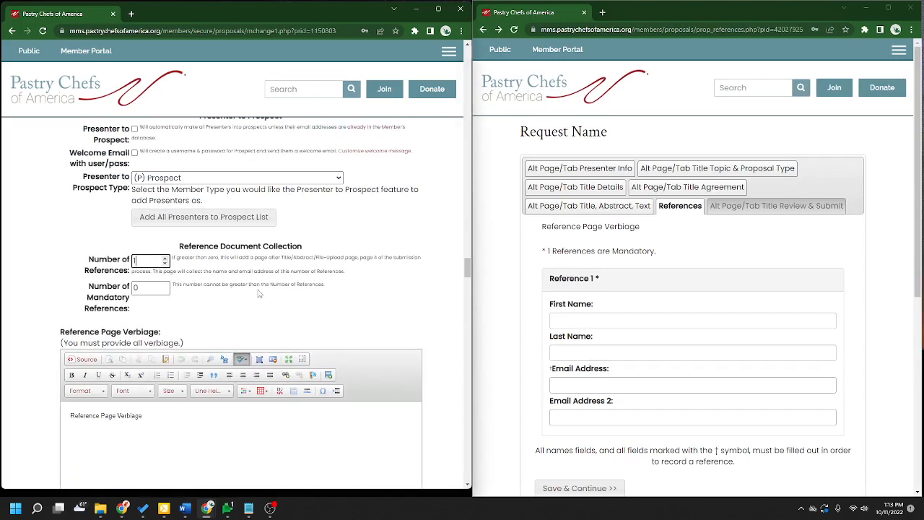
left_click_drag(88, 287, 133, 308)
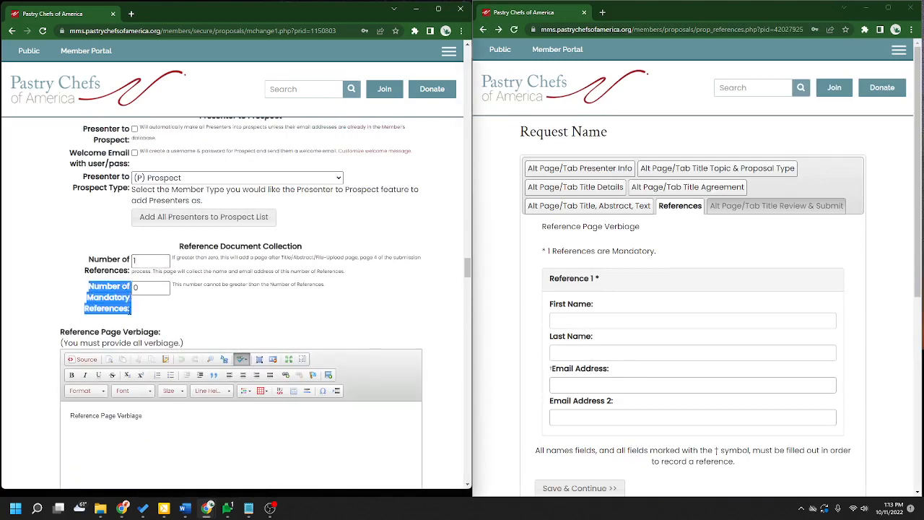
left_click(166, 257)
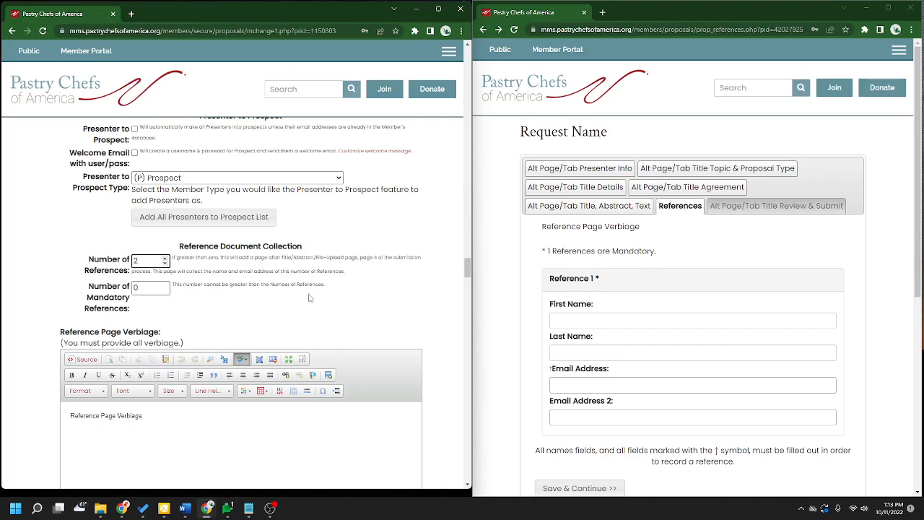
left_click(166, 285)
scroll(431, 311, "down", 2)
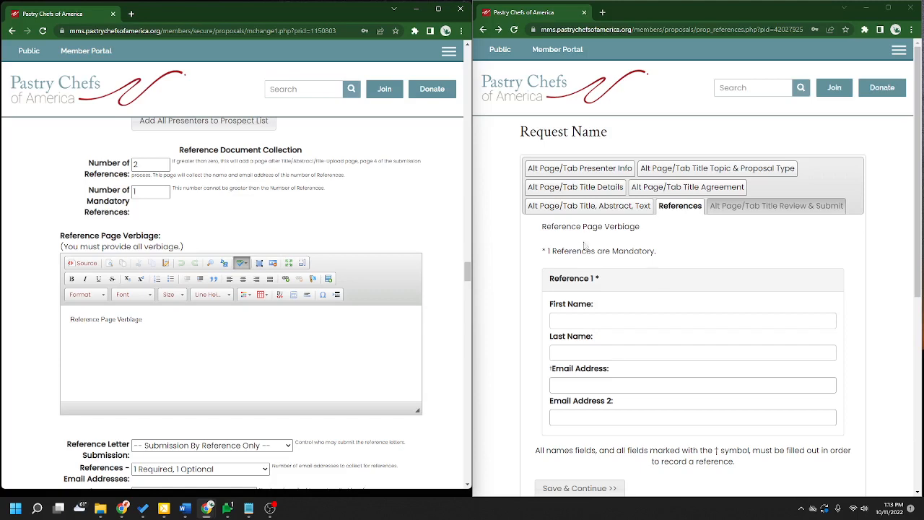
scroll(241, 252, "down", 2)
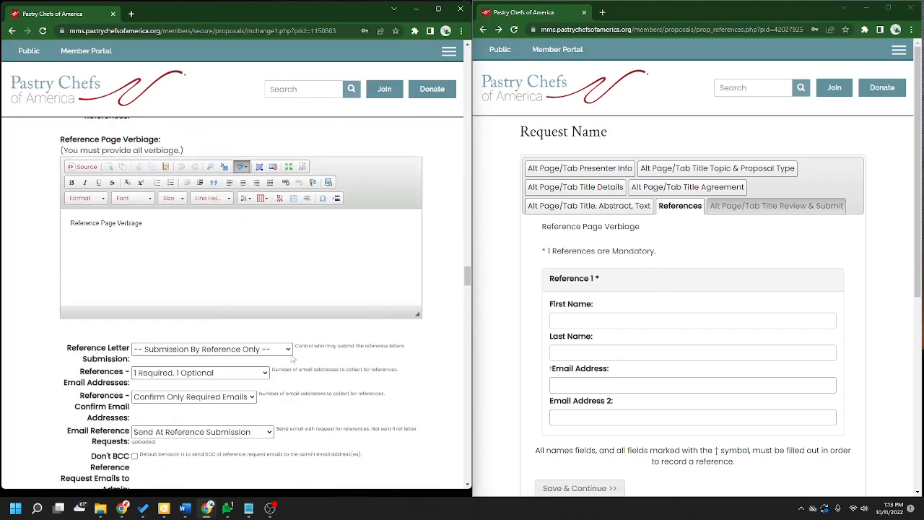
left_click(198, 247)
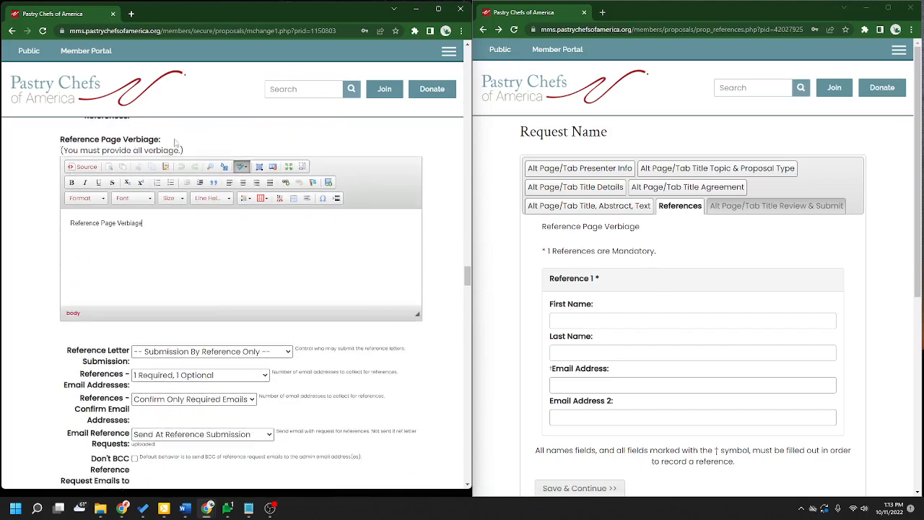
left_click_drag(183, 224, 68, 225)
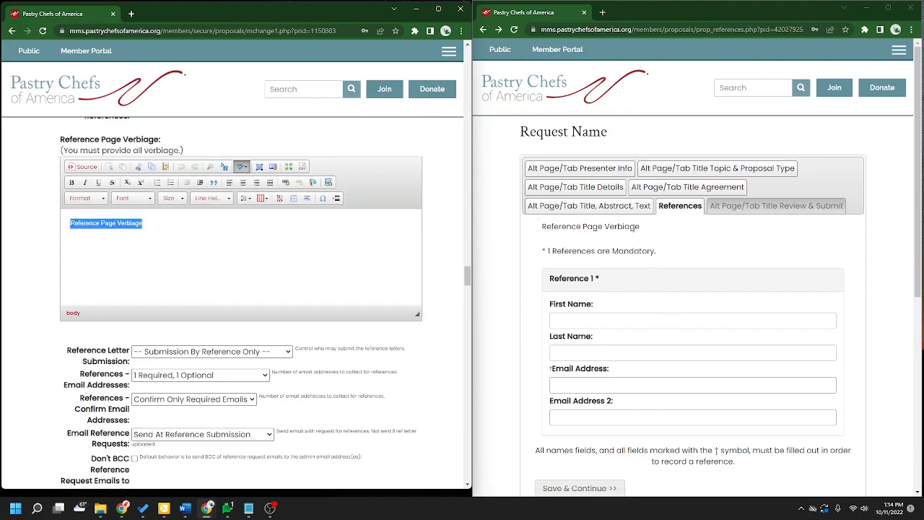
scroll(288, 345, "down", 2)
left_click(428, 295)
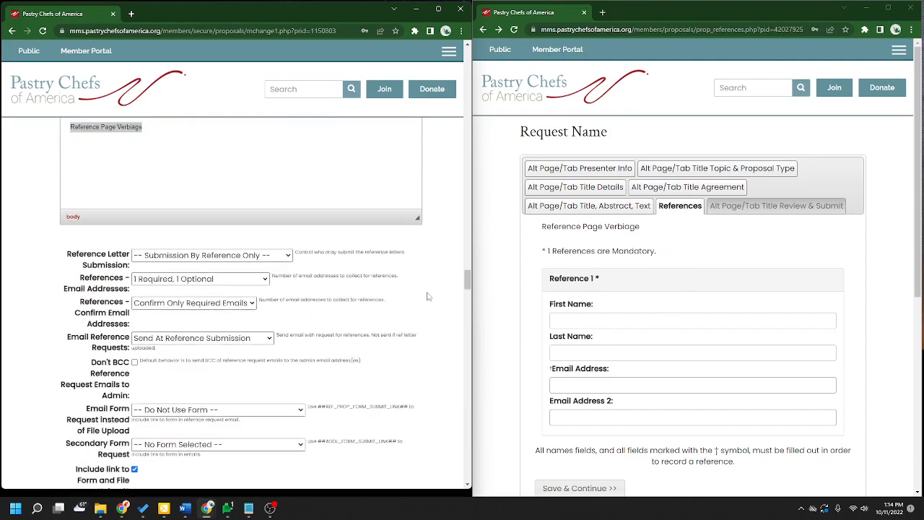
scroll(425, 308, "down", 1)
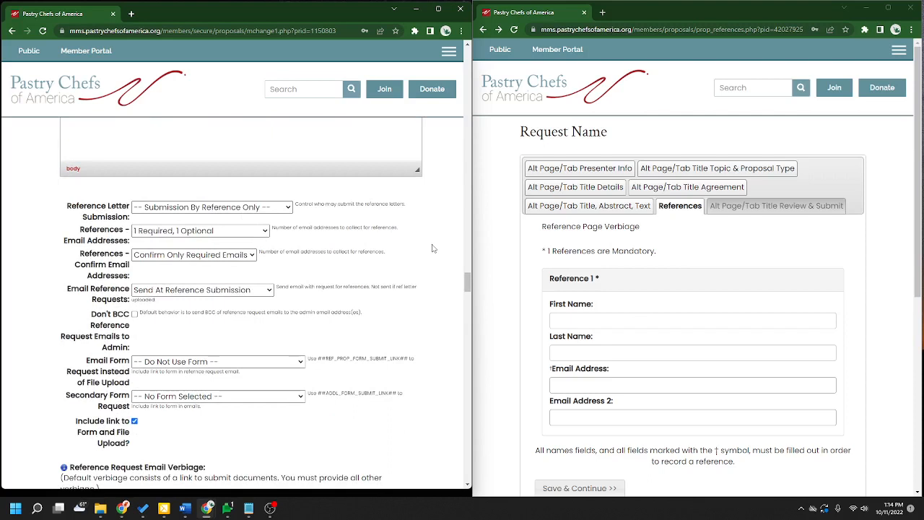
left_click(279, 208)
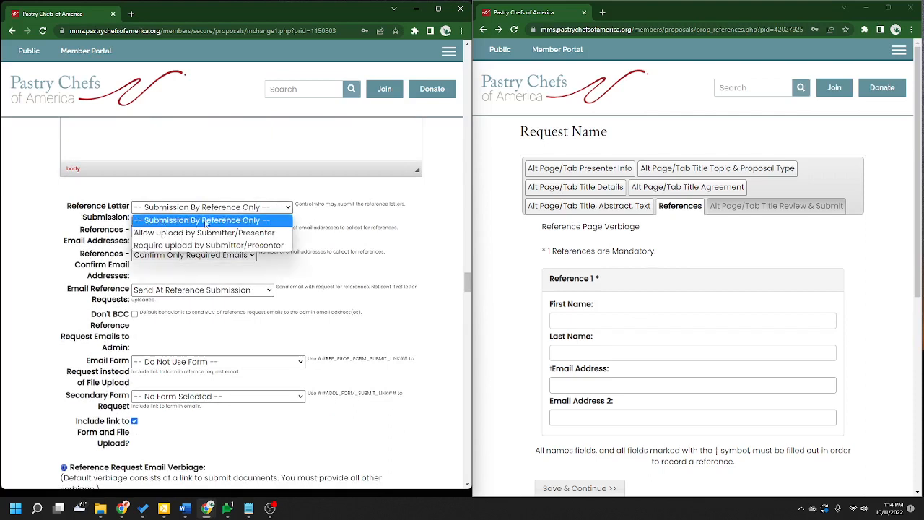
left_click(165, 220)
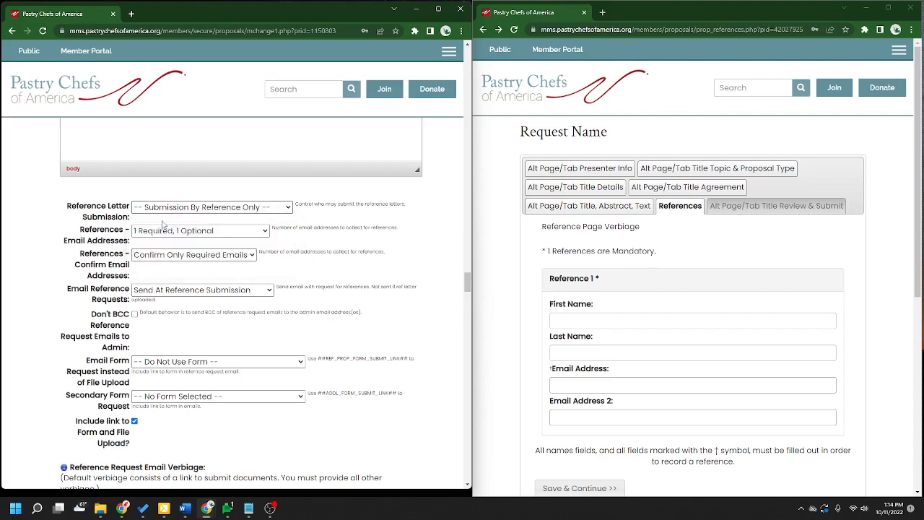
left_click(230, 208)
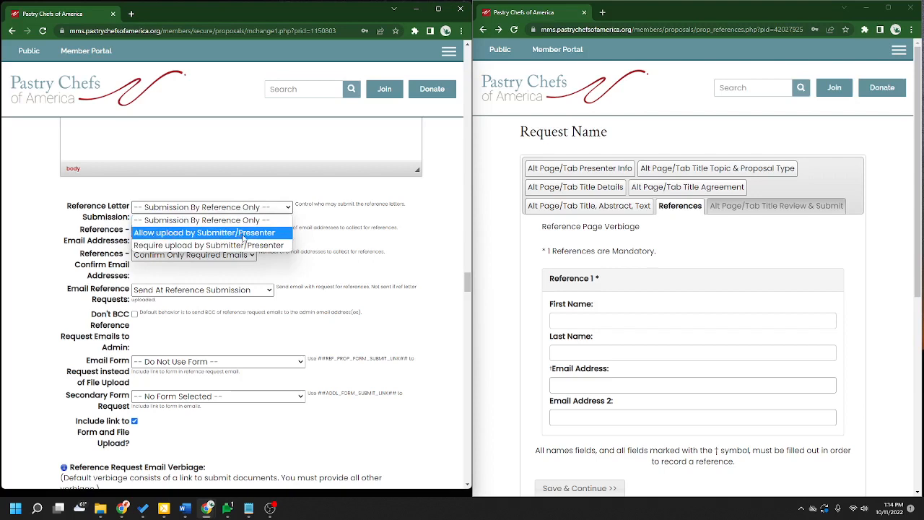
left_click(187, 232)
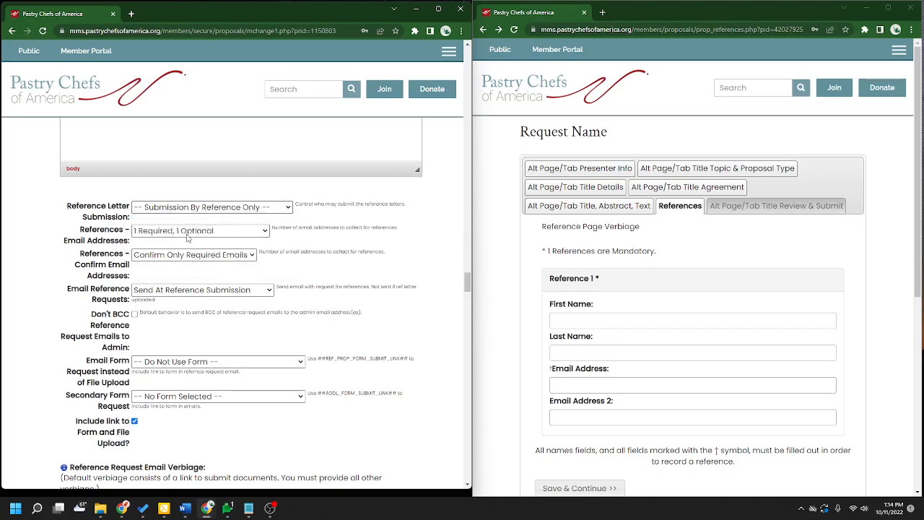
left_click(219, 208)
left_click(181, 245)
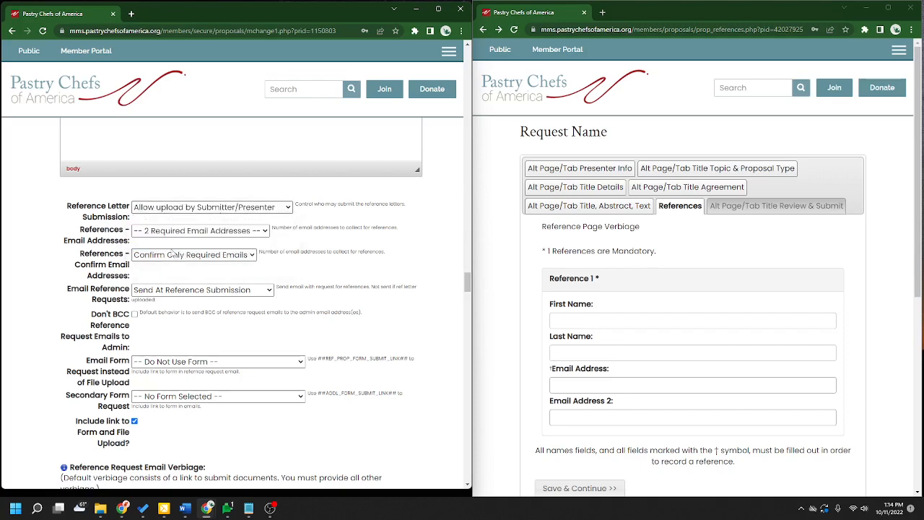
left_click(185, 210)
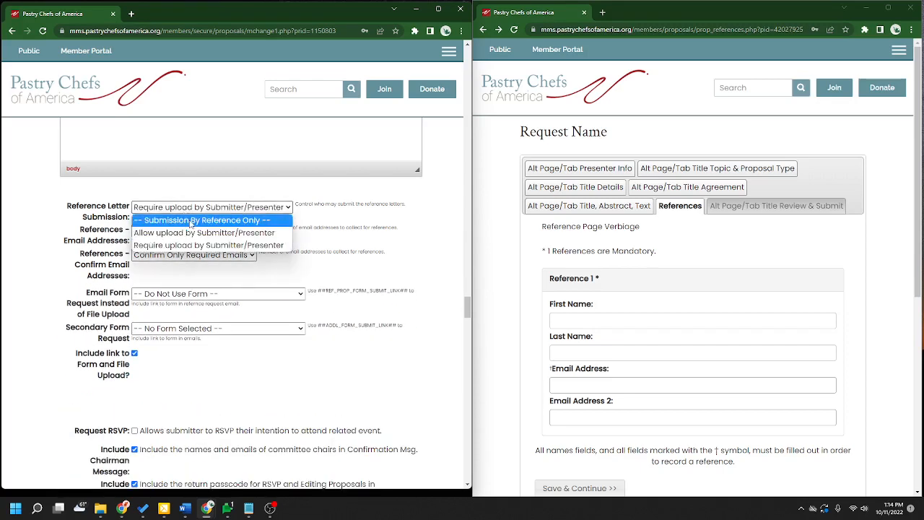
left_click(192, 220)
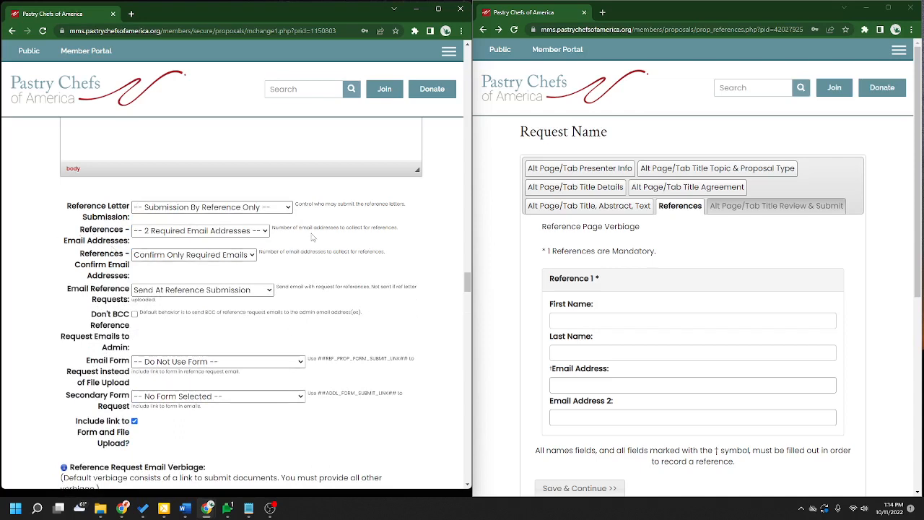
scroll(650, 361, "down", 2)
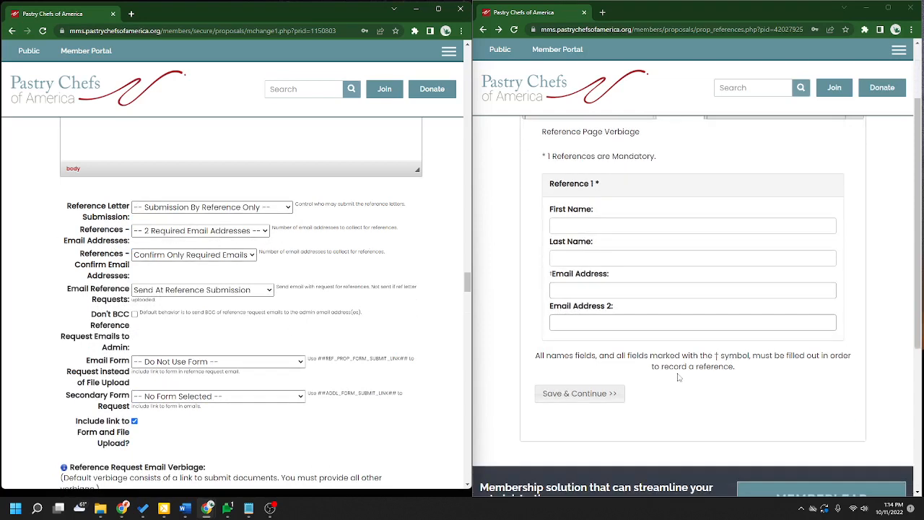
left_click(242, 232)
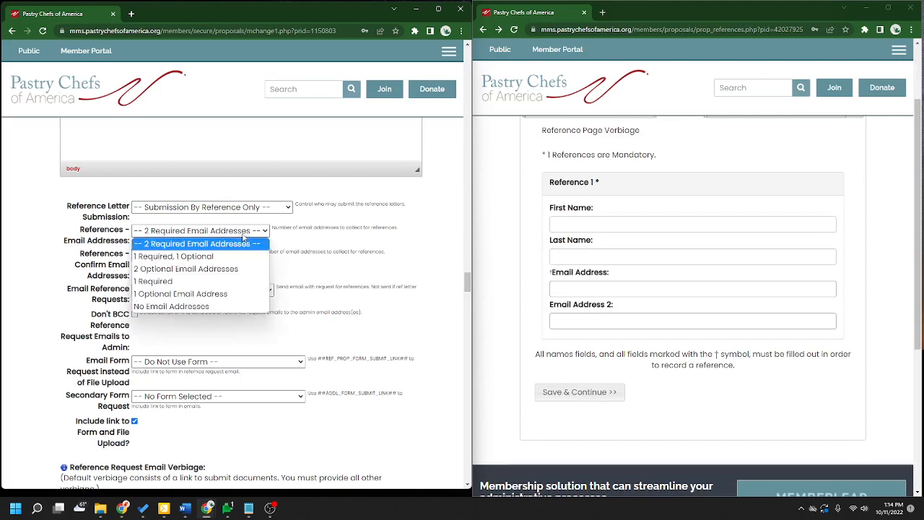
left_click(153, 258)
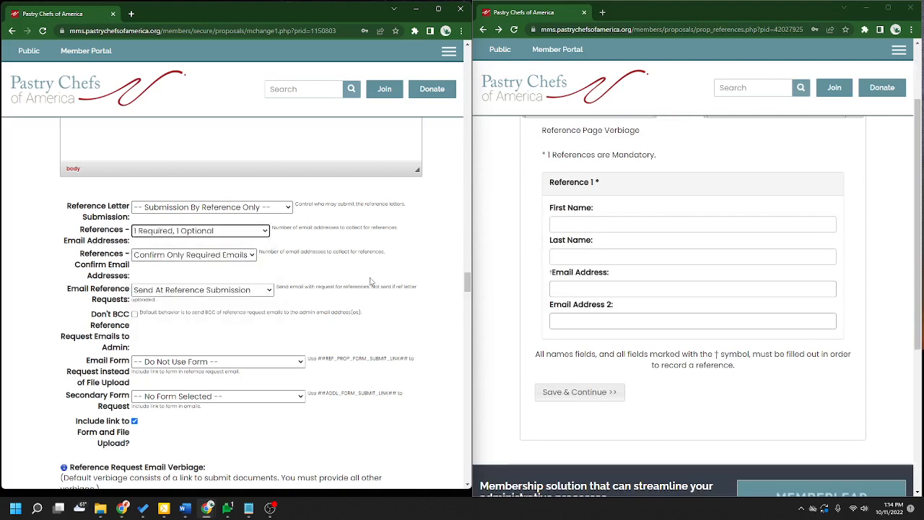
left_click(264, 231)
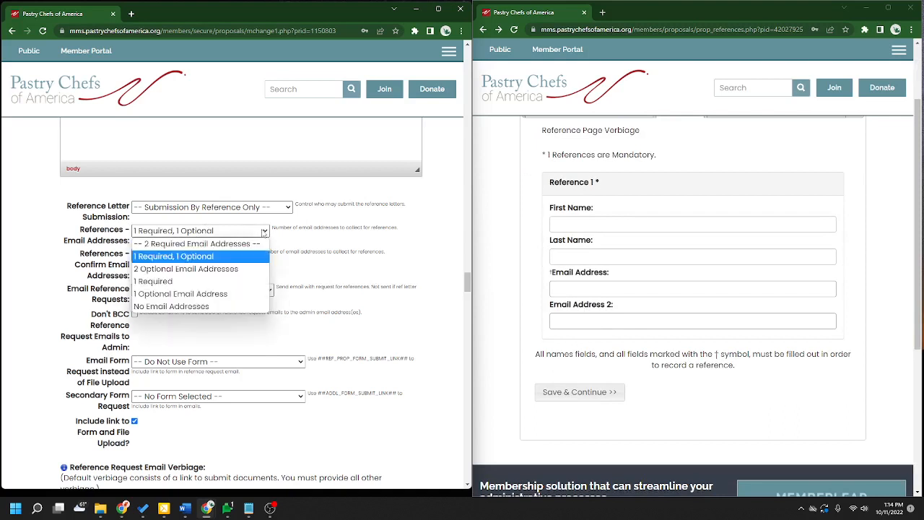
left_click(264, 231)
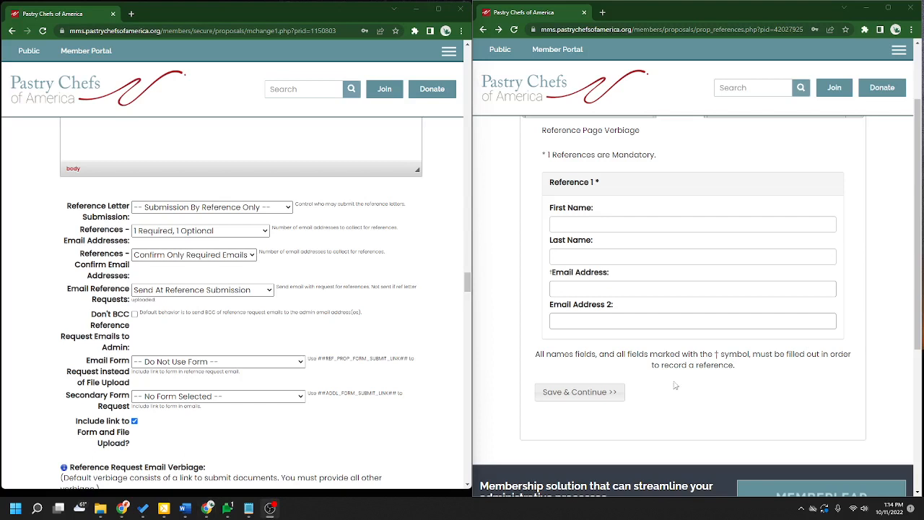
- Keep Confirm Only Required Emails, then enter Reference 1's first and last name
left_click(207, 260)
left_click(145, 281)
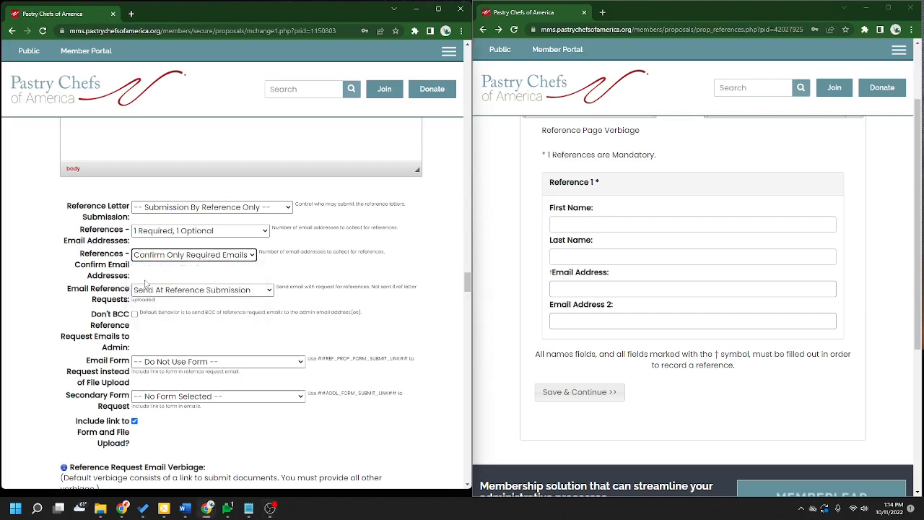
left_click(602, 224)
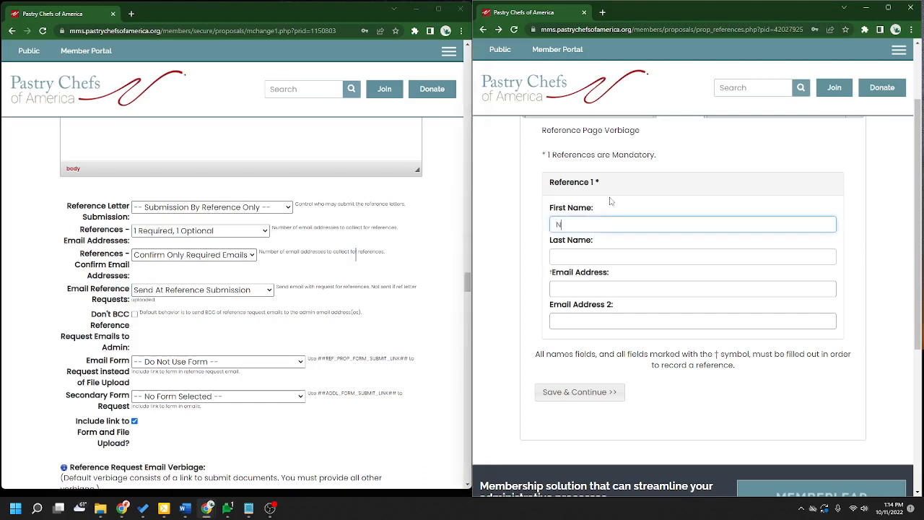
key("Tab")
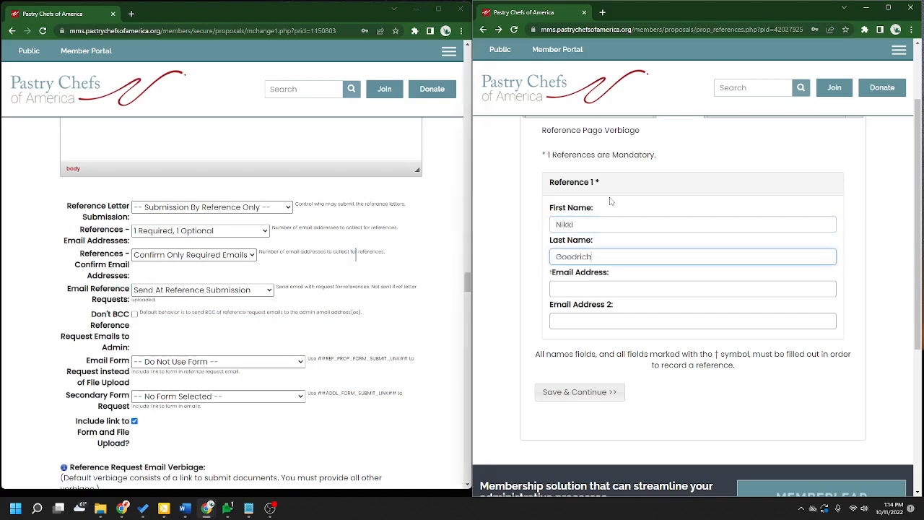
- Enter Reference 1's email address and confirm it by retyping it
left_click(649, 288)
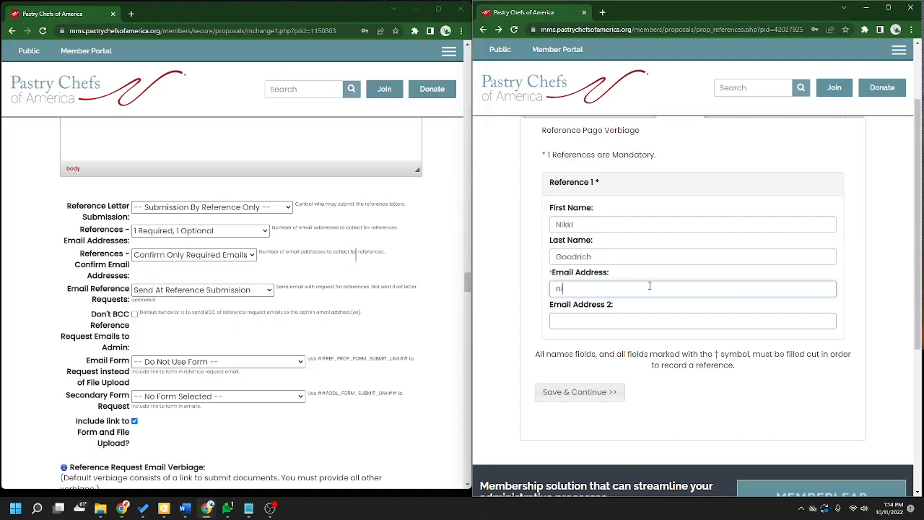
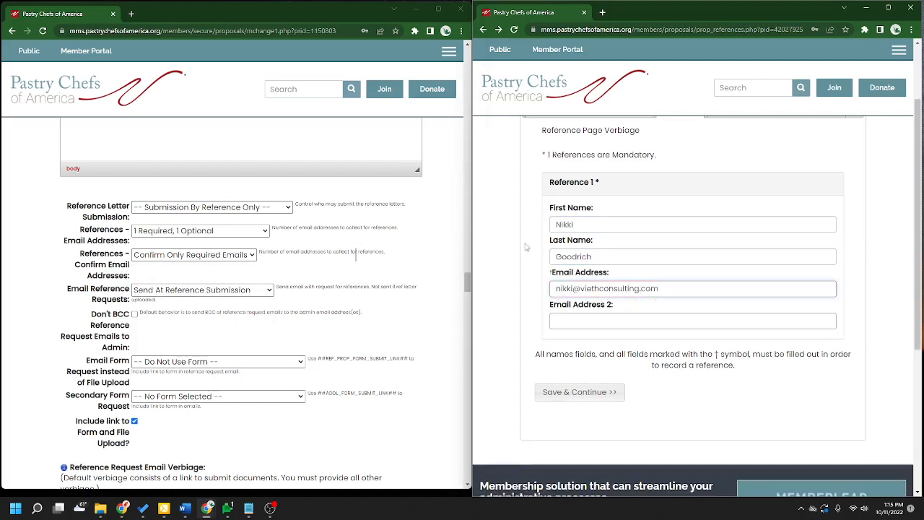
left_click(527, 247)
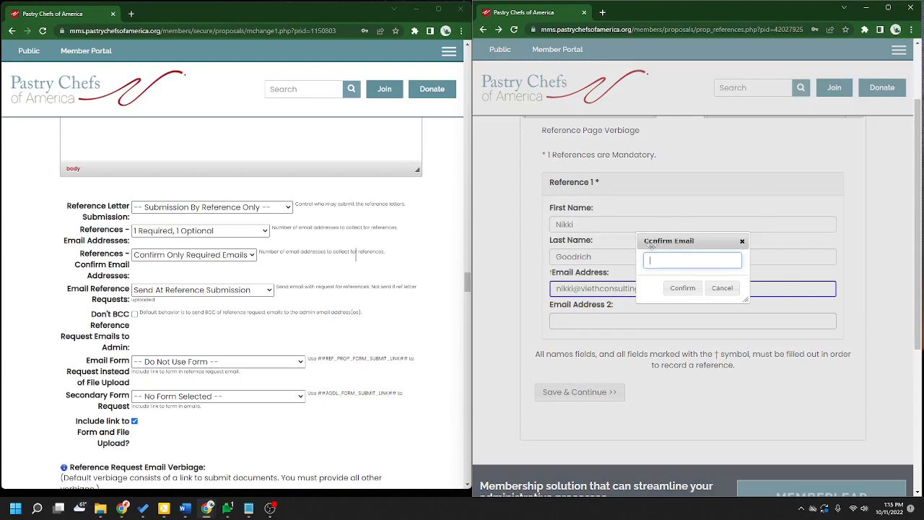
left_click(682, 287)
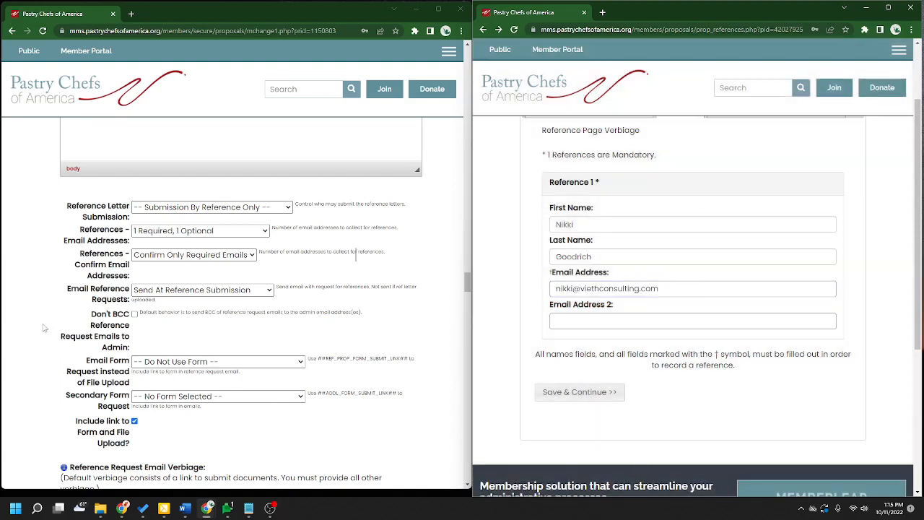
- Set Email Reference Requests to 'Send Upon Screening Acceptance'
left_click(207, 254)
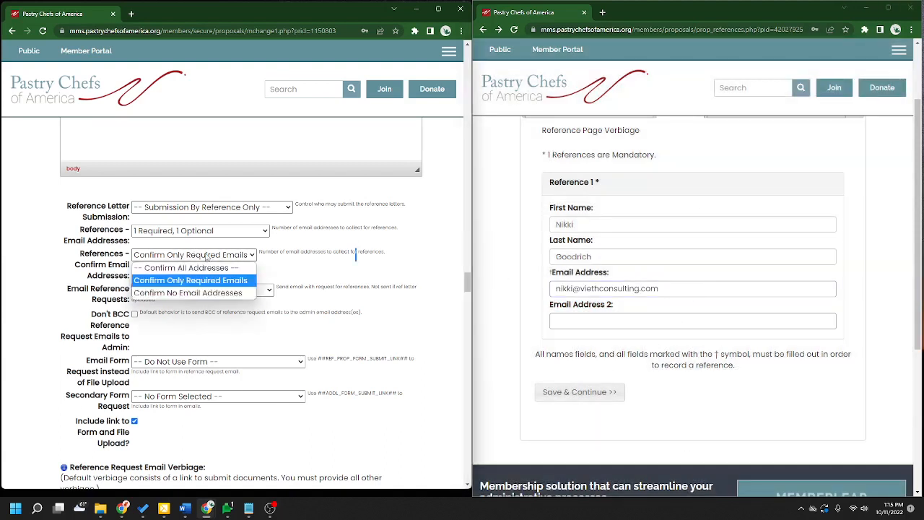
left_click(356, 255)
scroll(399, 270, "down", 1)
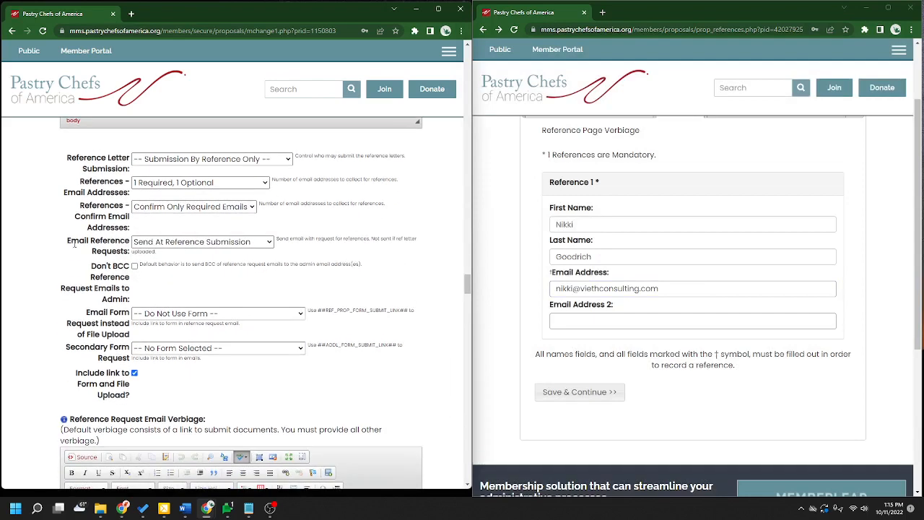
left_click(225, 242)
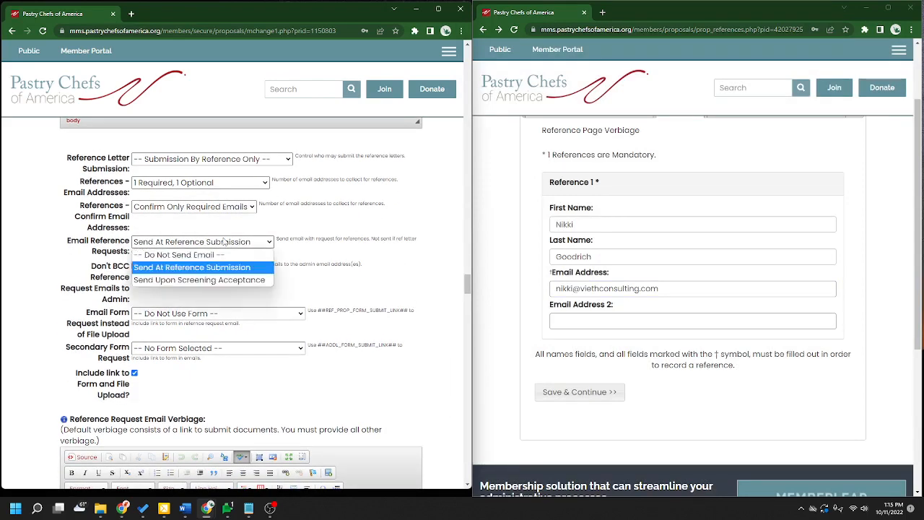
left_click(161, 256)
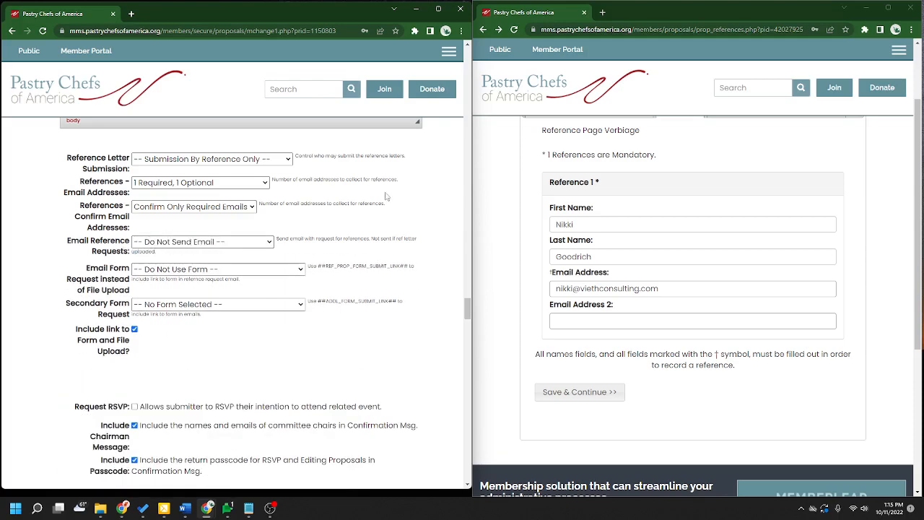
left_click(245, 243)
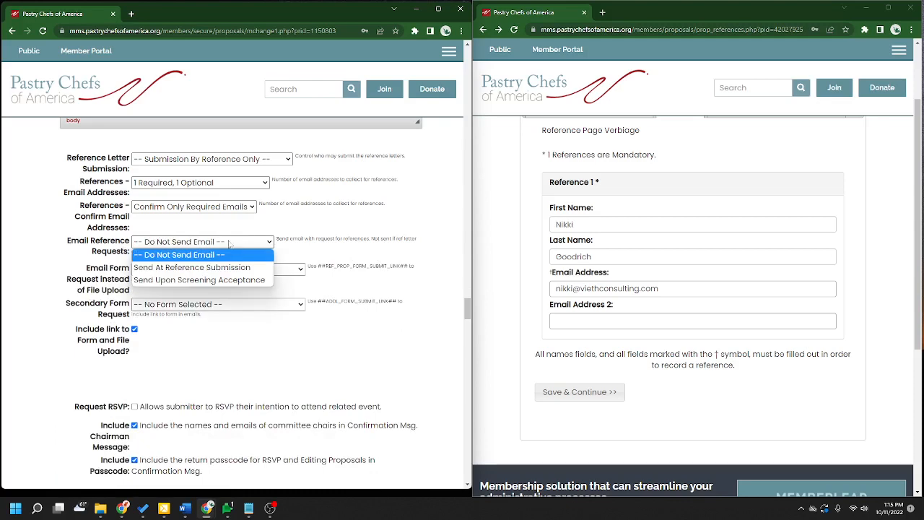
left_click(142, 271)
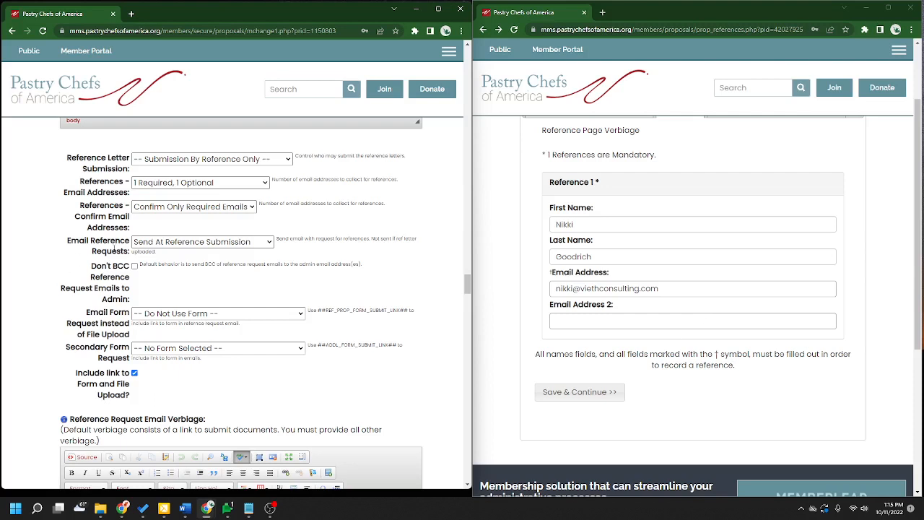
left_click(188, 246)
left_click(188, 279)
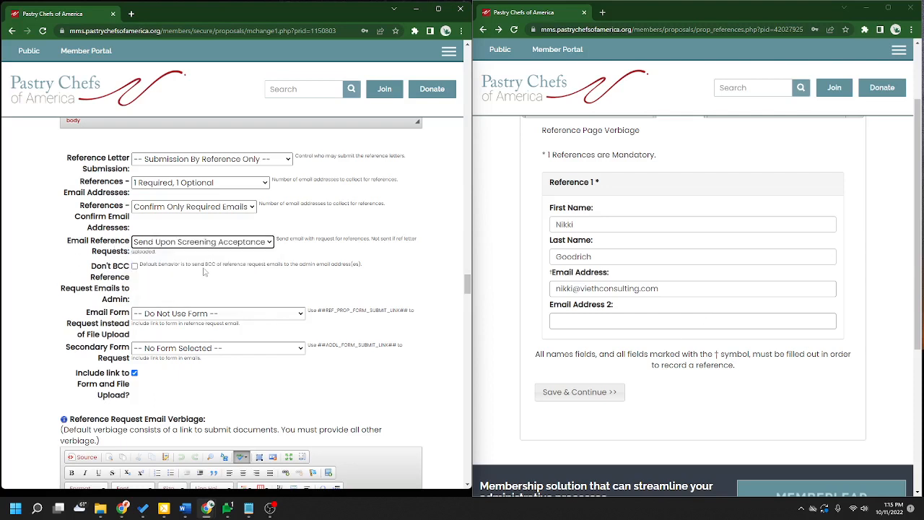
left_click(407, 258)
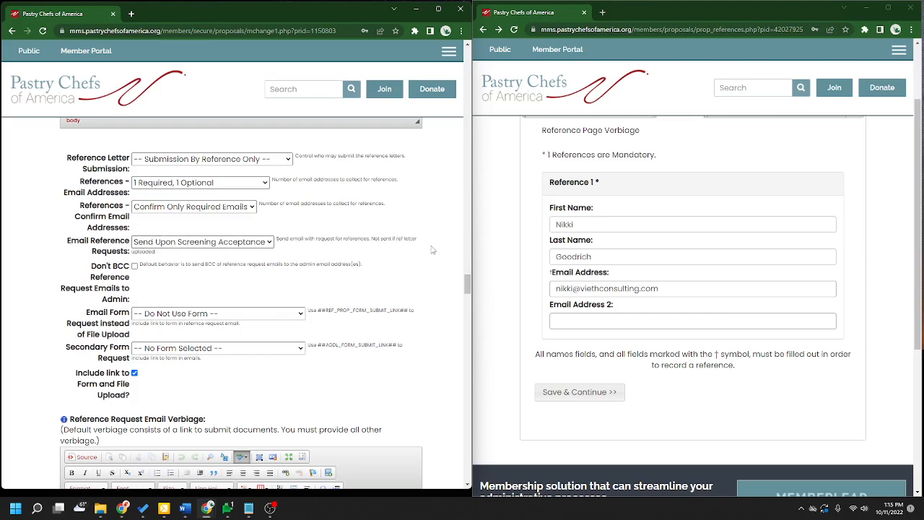
- Leave the reference Email Form at '-- Do Not Use Form --' and review the Secondary Form Request setting
scroll(361, 292, "down", 2)
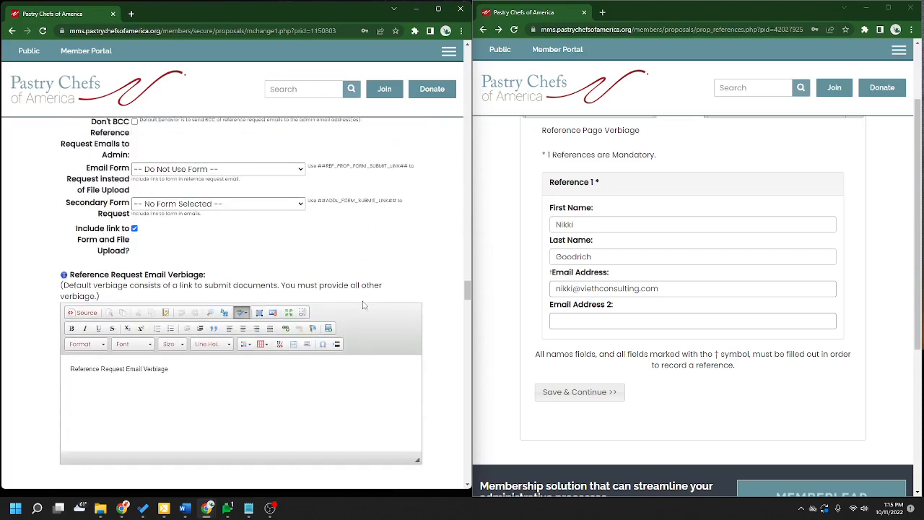
scroll(376, 317, "up", 1)
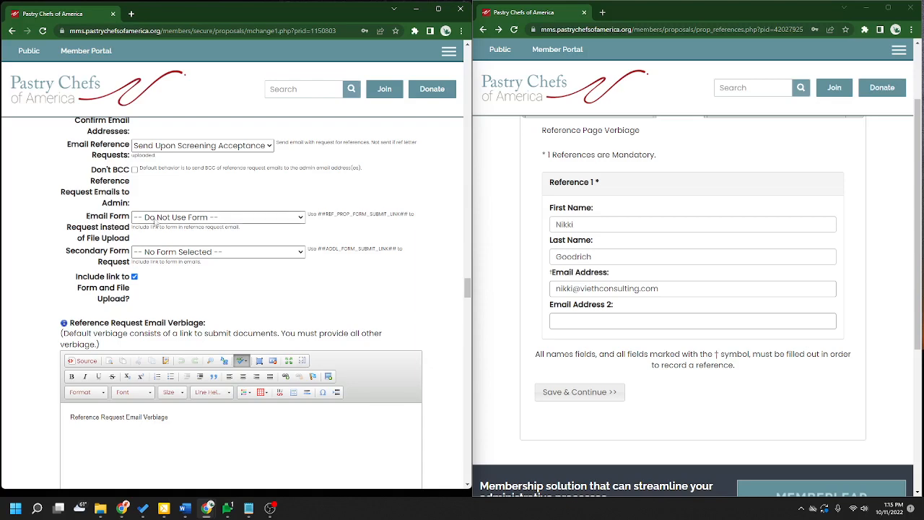
left_click(170, 218)
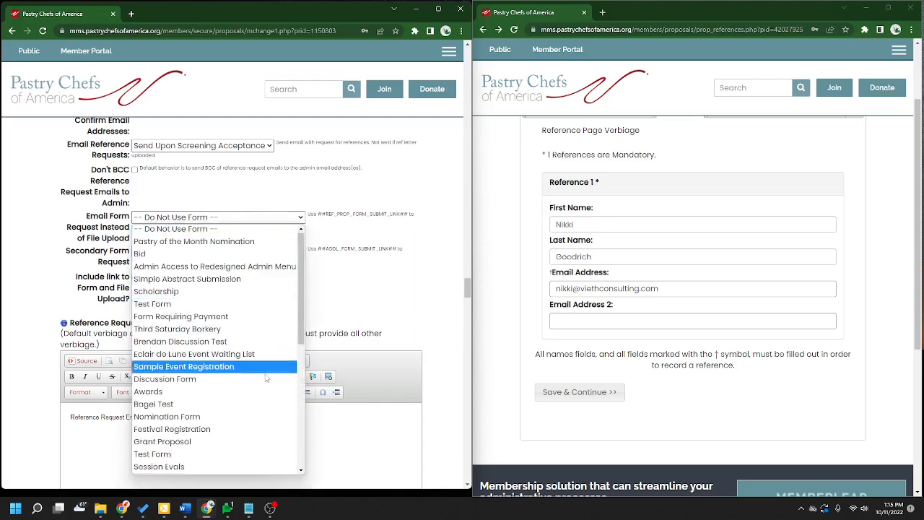
scroll(267, 378, "down", 8)
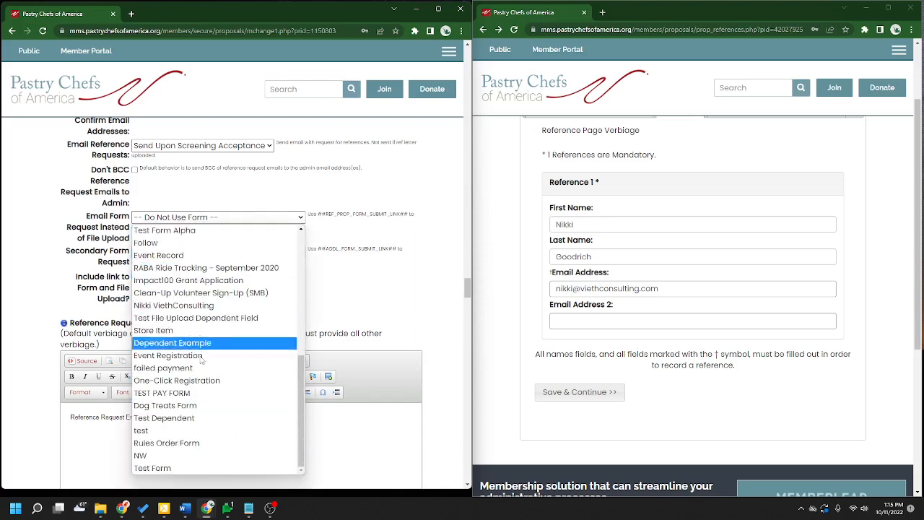
scroll(243, 267, "up", 1)
scroll(244, 267, "up", 5)
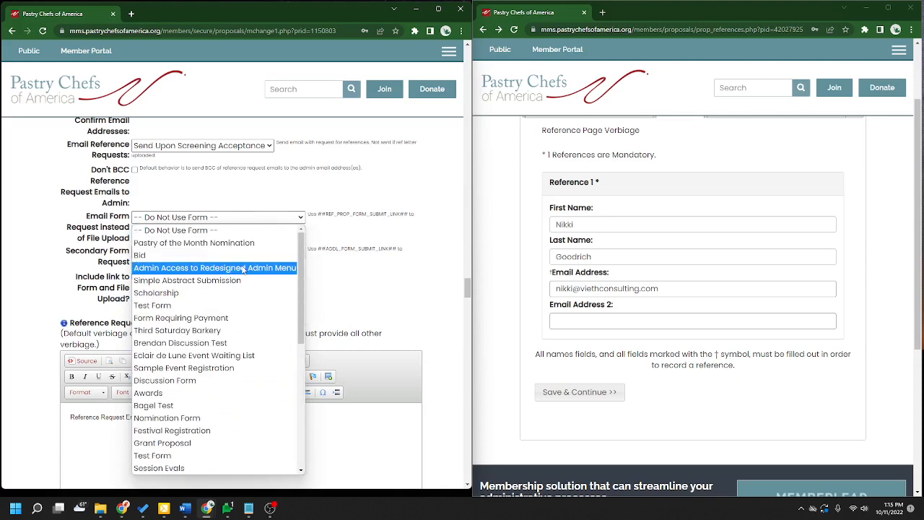
left_click(377, 216)
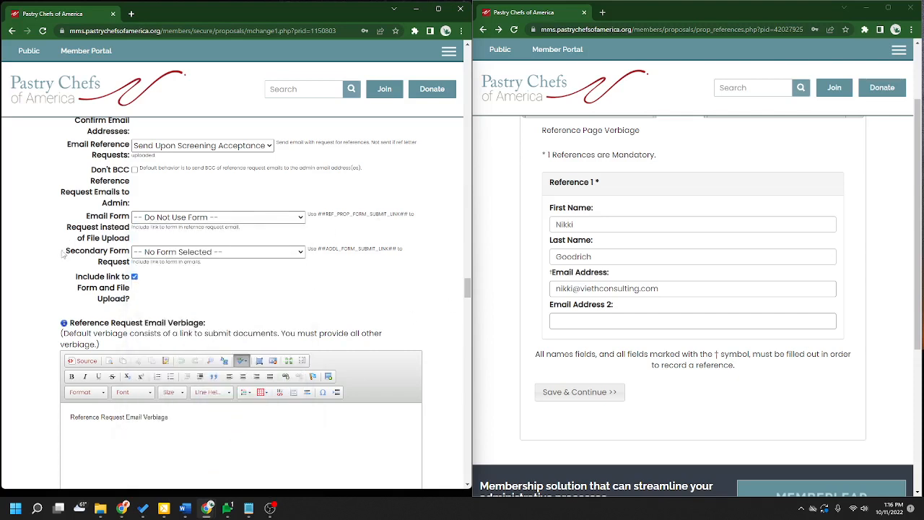
left_click_drag(63, 254, 130, 265)
left_click(291, 320)
scroll(457, 318, "down", 1)
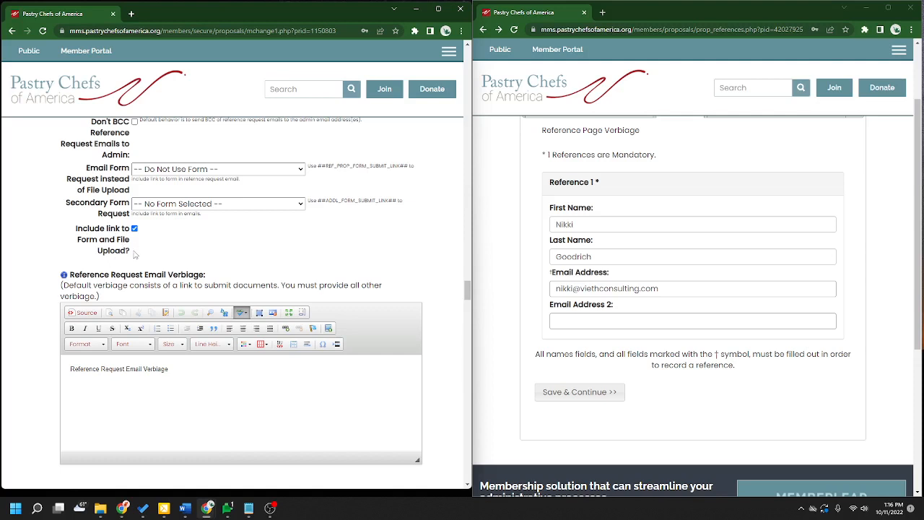
scroll(439, 254, "down", 1)
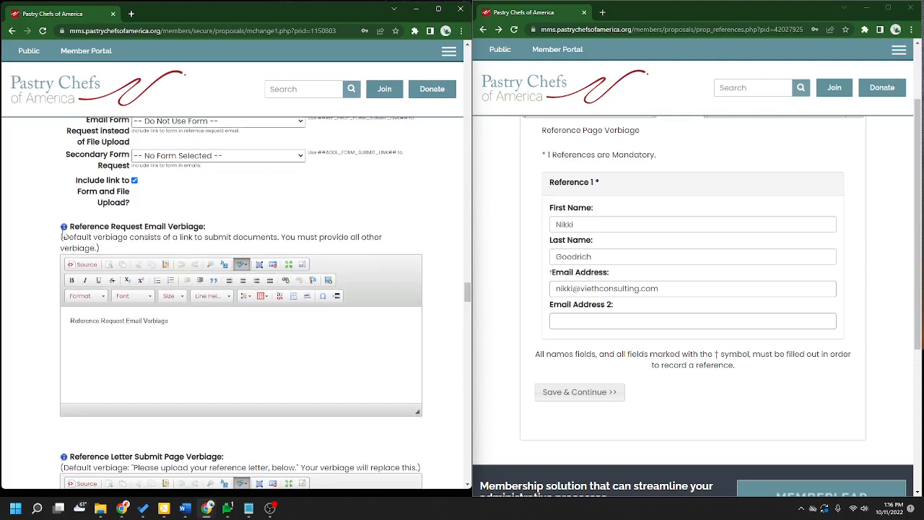
left_click_drag(70, 229, 211, 232)
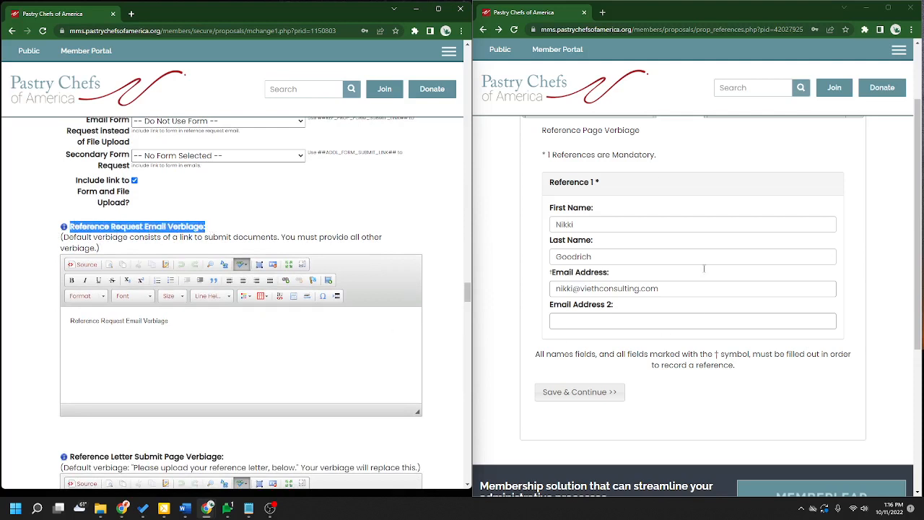
left_click(293, 358)
scroll(241, 236, "down", 2)
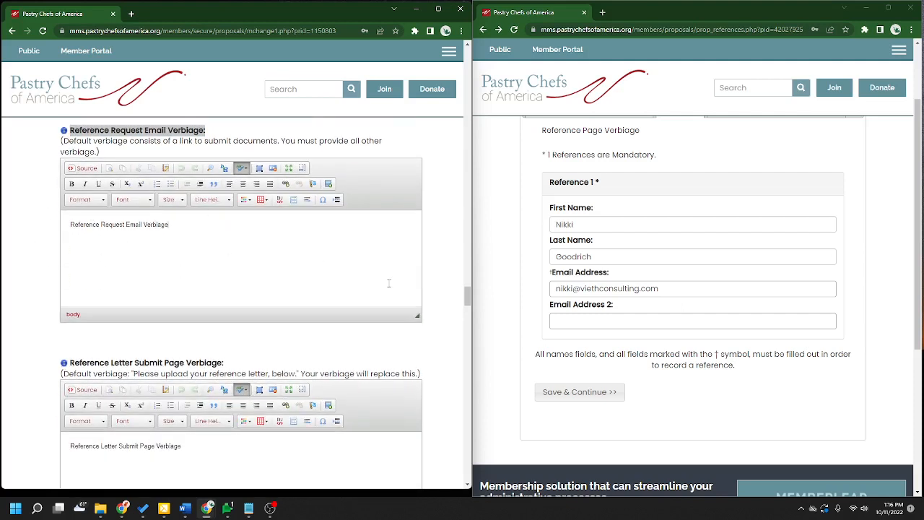
left_click(154, 155)
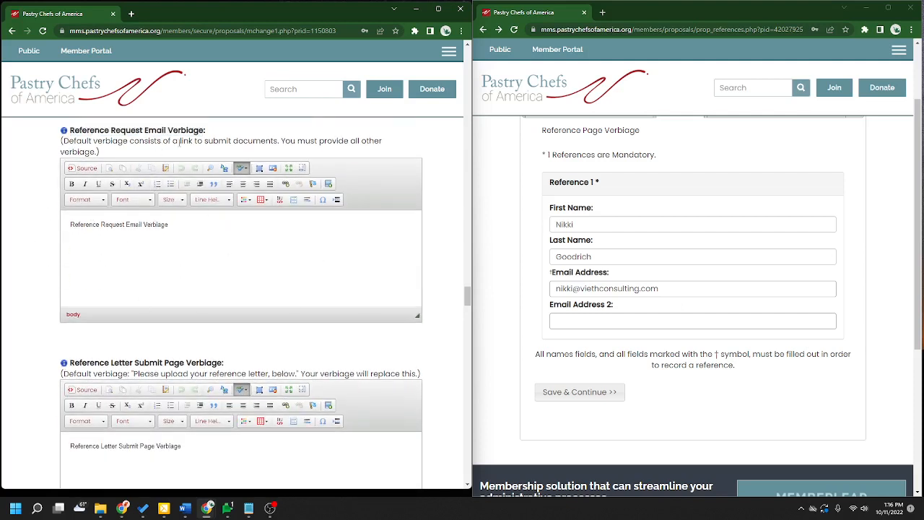
left_click_drag(174, 143, 279, 144)
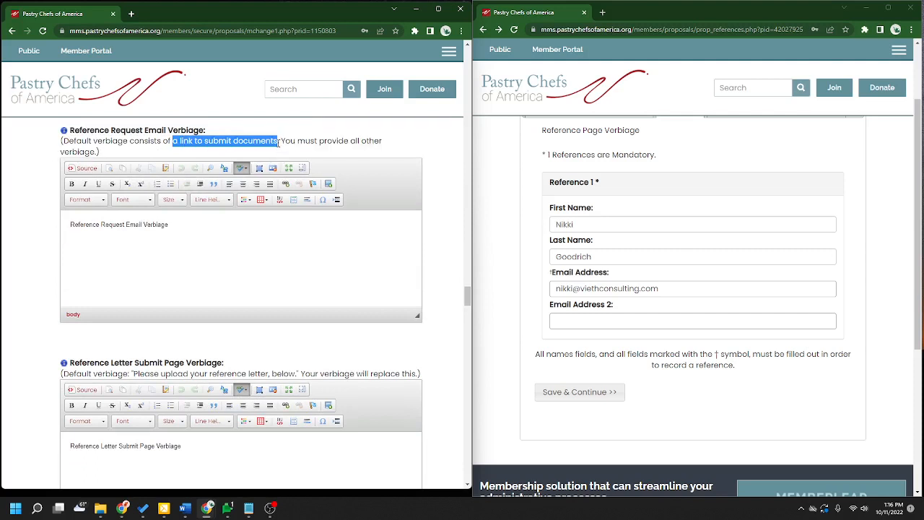
left_click(333, 135)
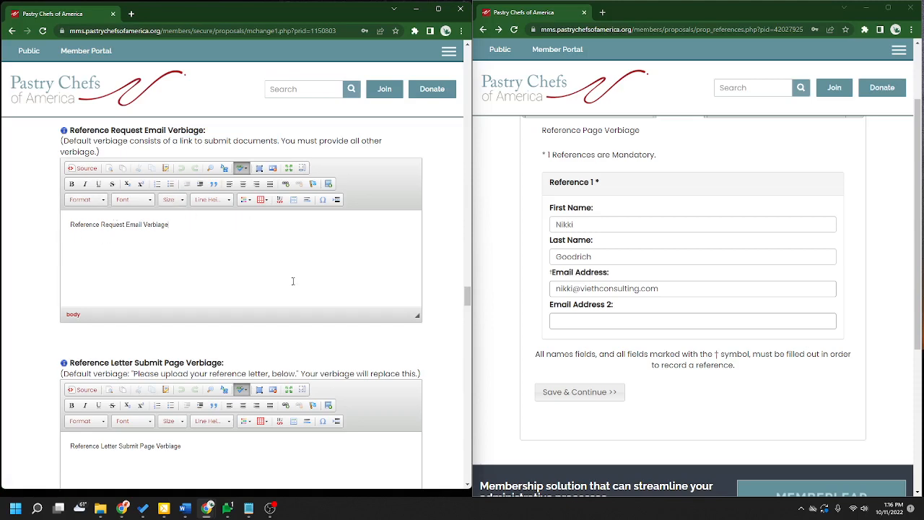
scroll(292, 281, "down", 2)
scroll(446, 276, "down", 1)
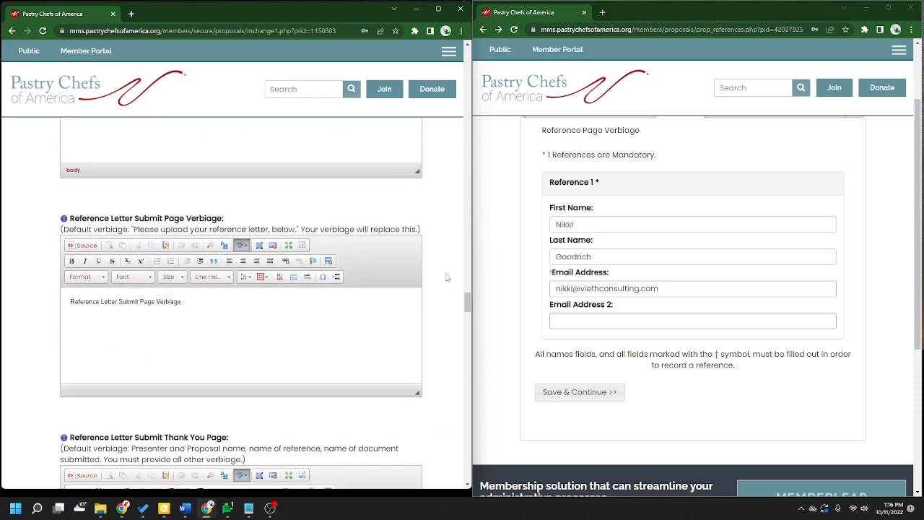
scroll(253, 303, "down", 1)
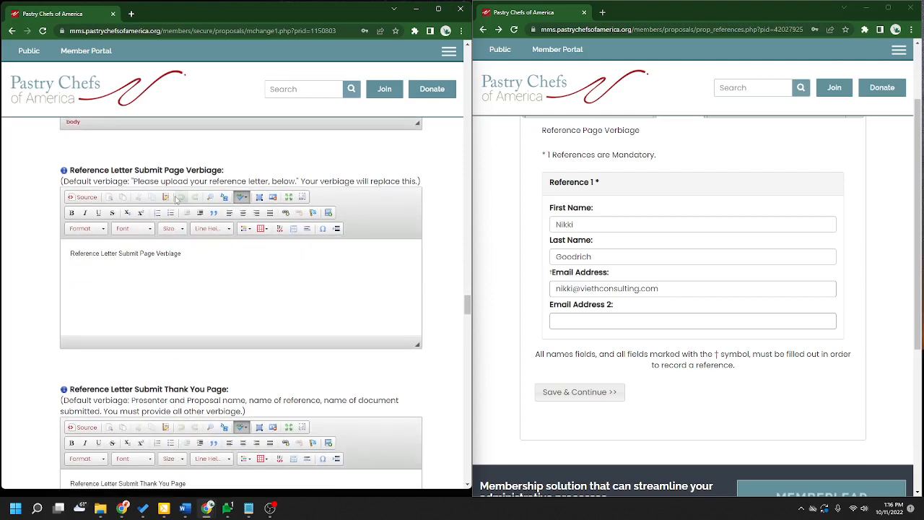
left_click_drag(134, 182, 296, 182)
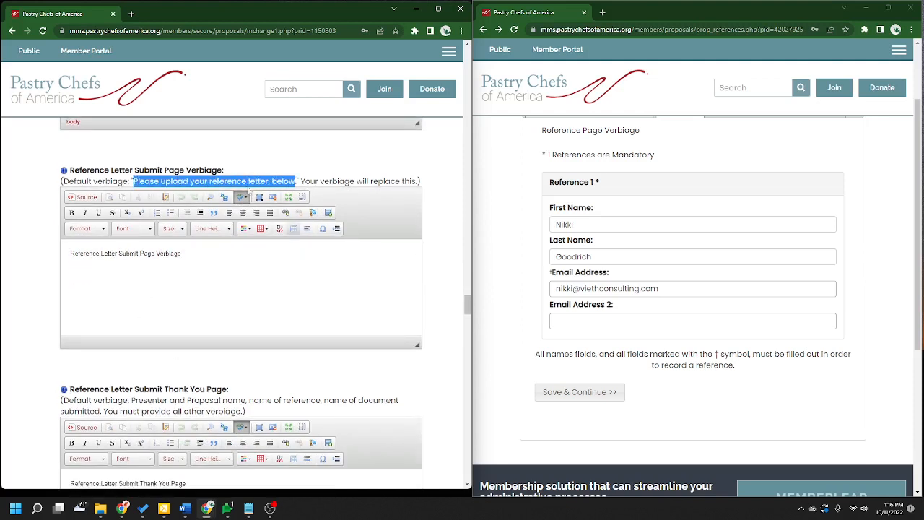
left_click(141, 183)
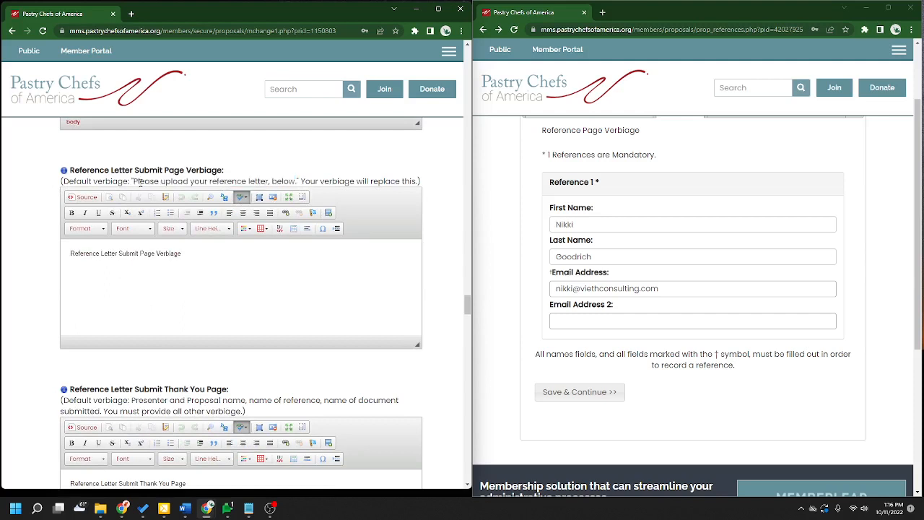
left_click(262, 265)
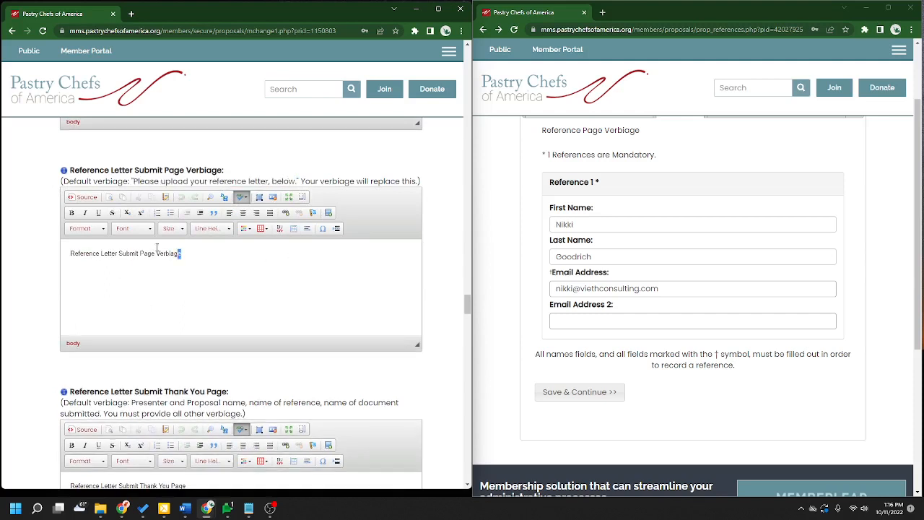
left_click_drag(179, 254, 27, 274)
left_click(327, 296)
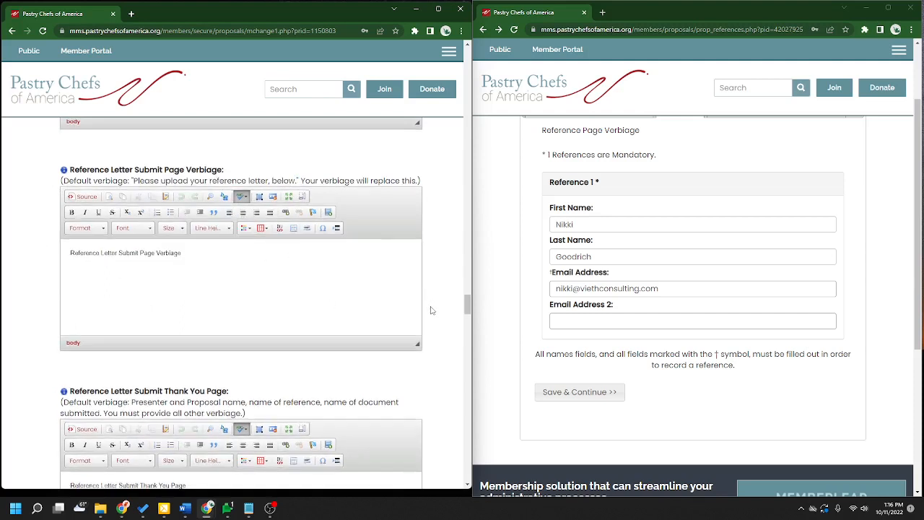
scroll(437, 309, "down", 3)
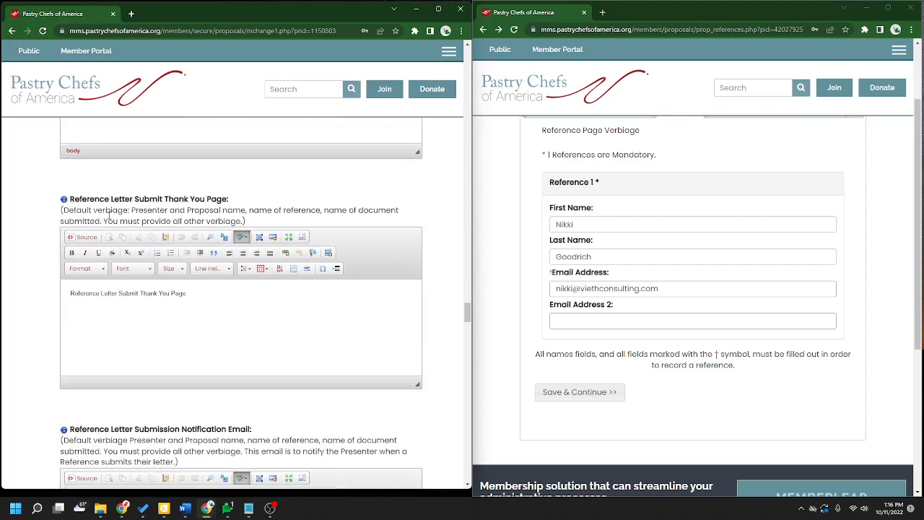
left_click_drag(187, 293, 3, 349)
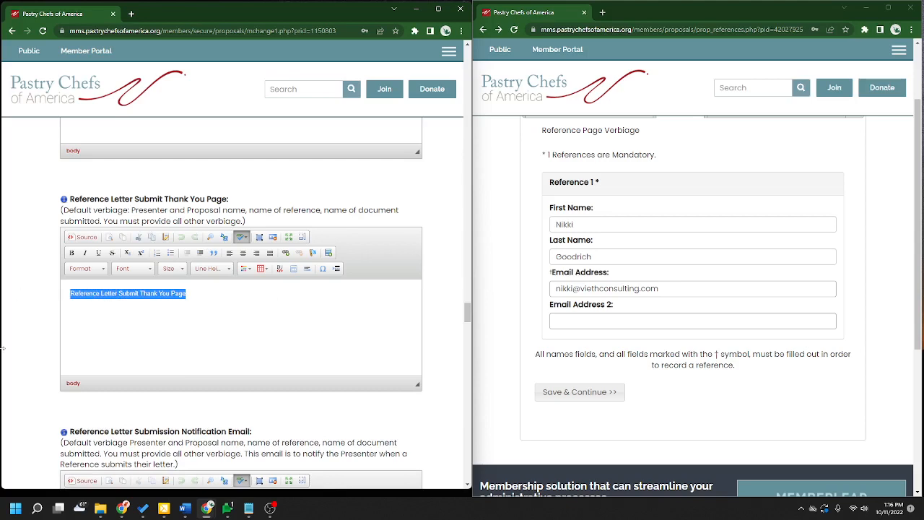
left_click(286, 310)
scroll(428, 323, "down", 3)
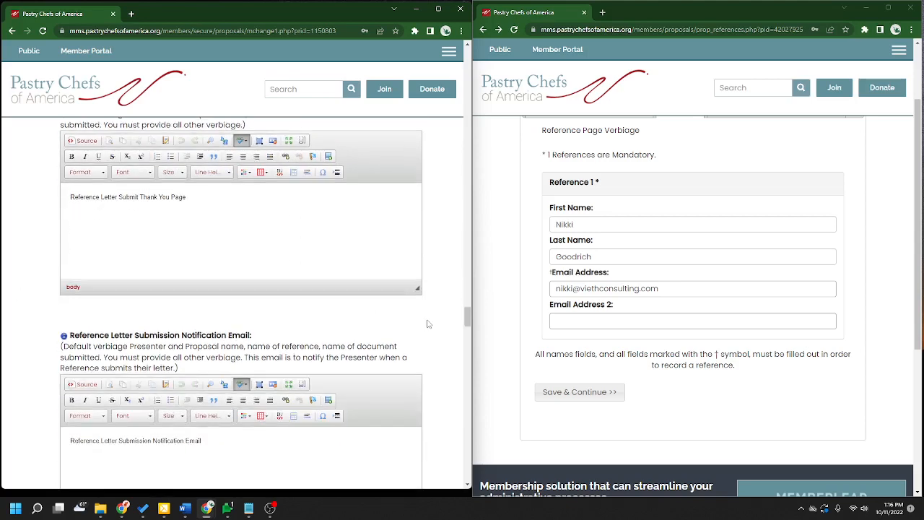
scroll(433, 335, "down", 1)
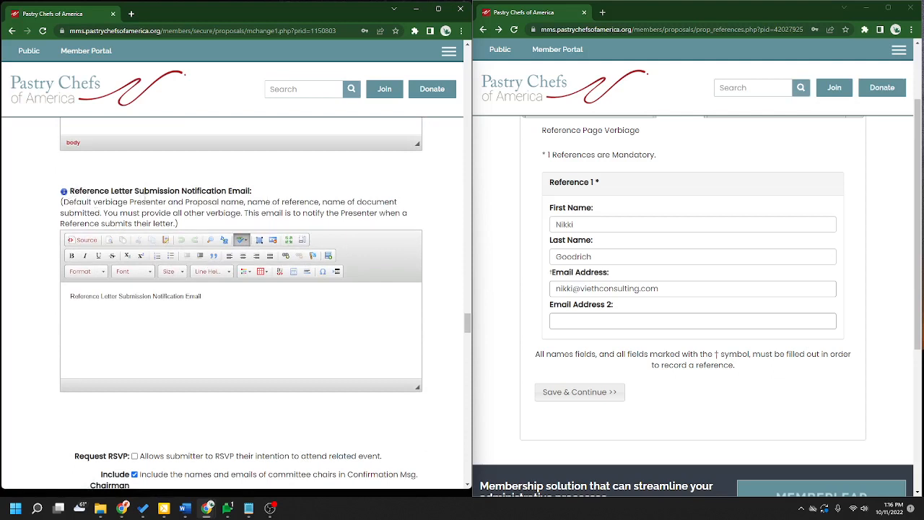
left_click_drag(128, 202, 170, 203)
left_click(194, 224)
scroll(463, 331, "down", 1)
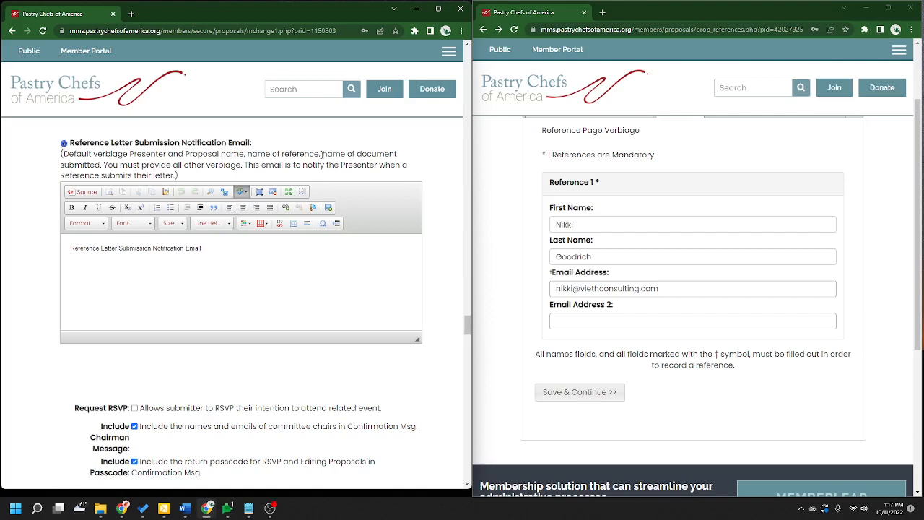
left_click_drag(322, 154, 101, 165)
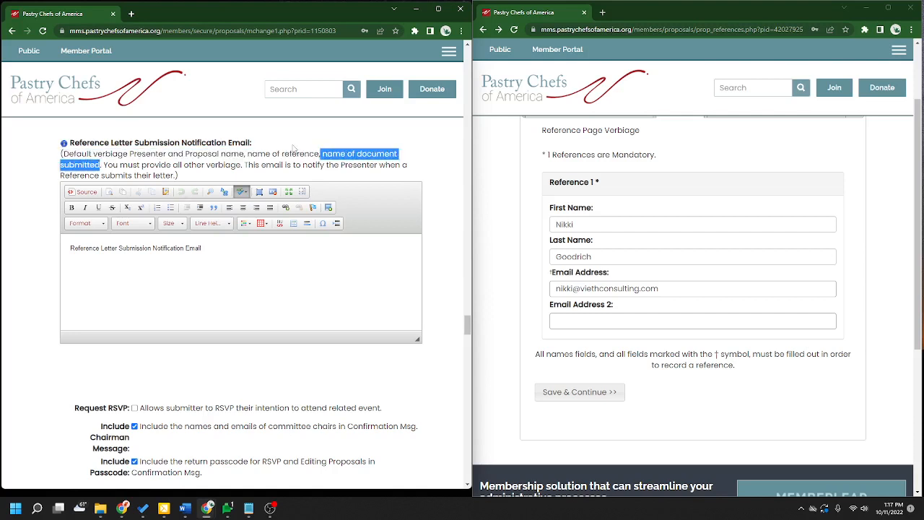
left_click(294, 148)
left_click(247, 270)
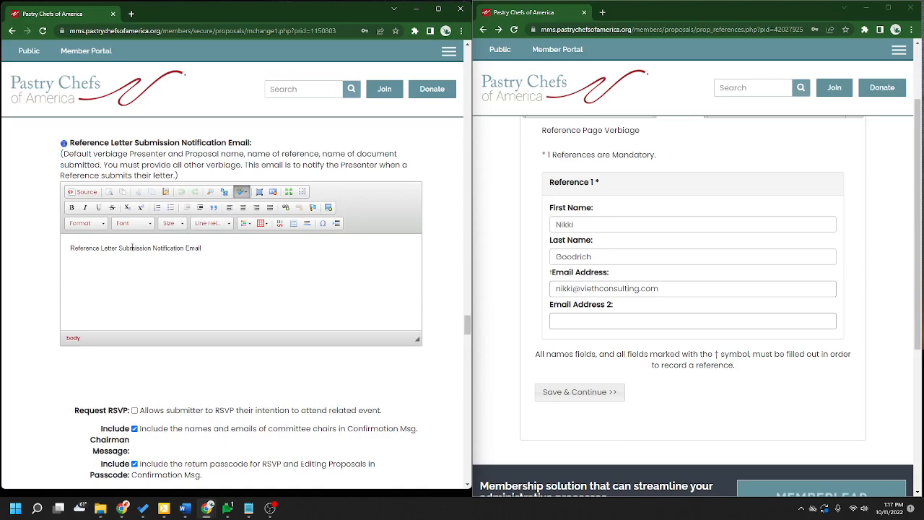
scroll(438, 320, "down", 3)
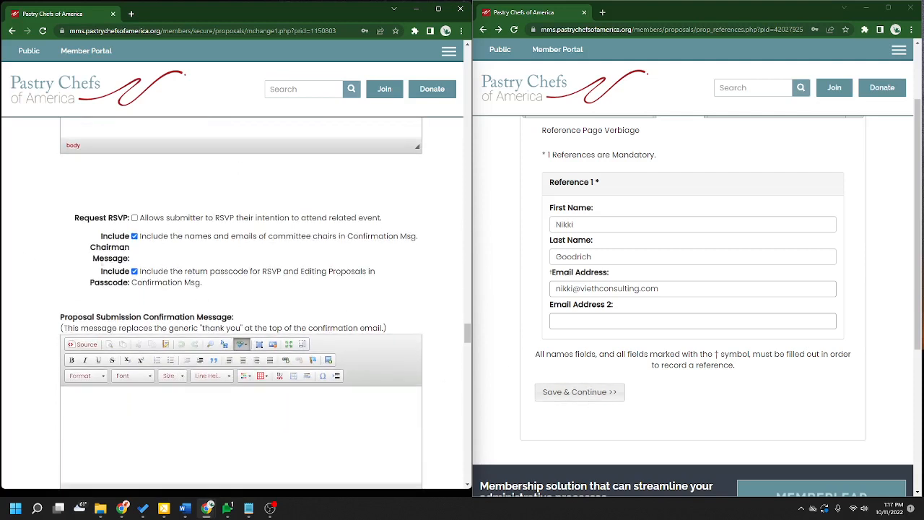
- Review the return passcode option's description and scroll down to the Message to Prospective Reviewers
left_click_drag(205, 283, 137, 272)
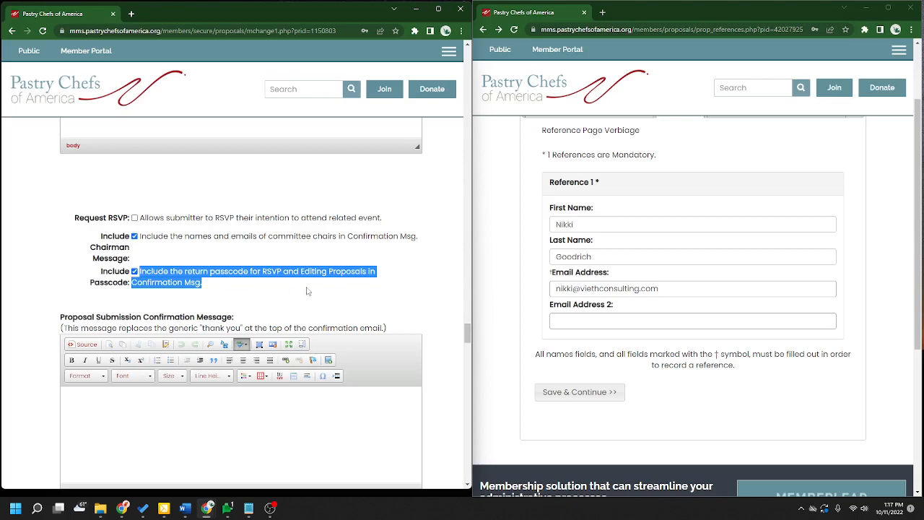
scroll(309, 289, "down", 3)
scroll(311, 292, "down", 2)
scroll(311, 293, "down", 8)
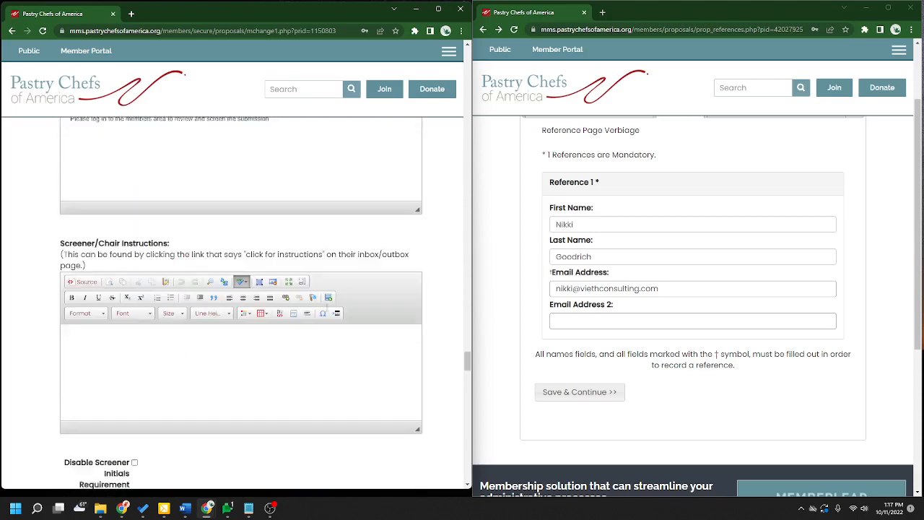
scroll(434, 377, "down", 7)
scroll(434, 377, "down", 10)
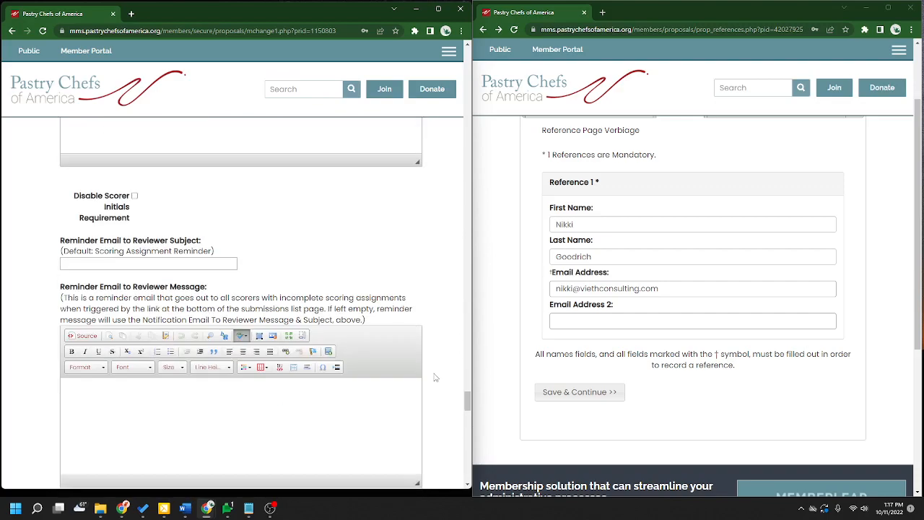
scroll(434, 378, "down", 3)
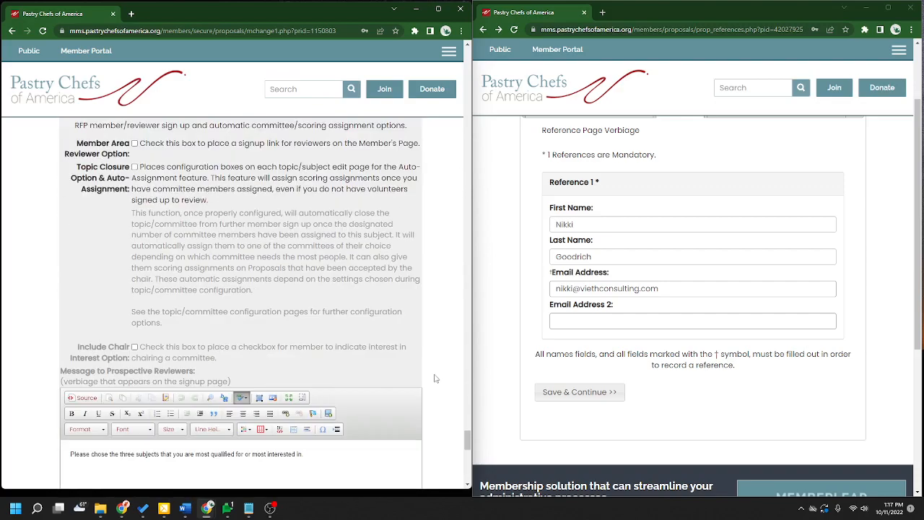
- Save the reference and continue, then review the Copy of emails to Co-Presenters setting
left_click(588, 397)
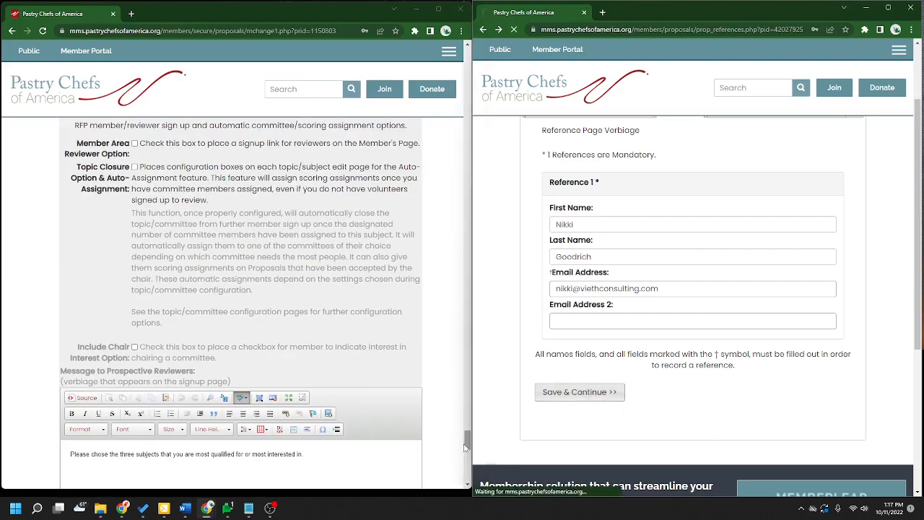
left_click_drag(467, 441, 471, 261)
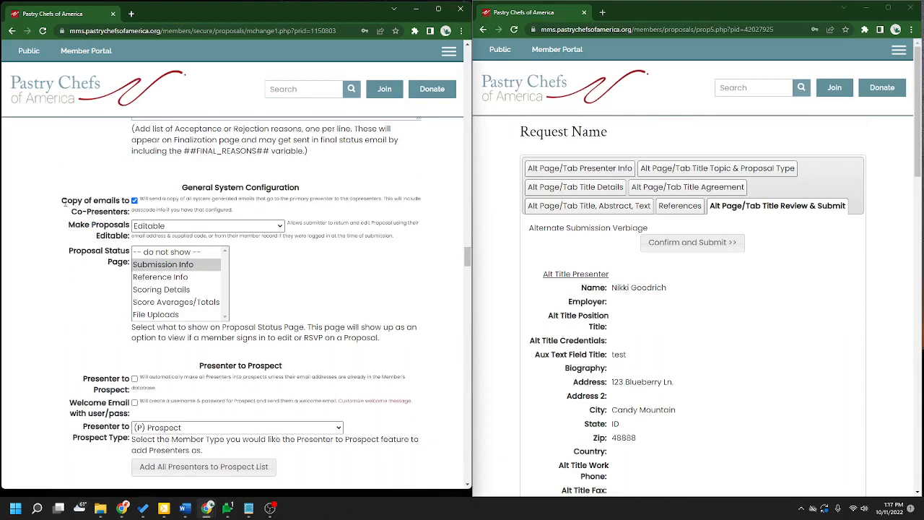
left_click_drag(63, 201, 130, 216)
left_click(122, 210)
- Keep Make Proposals Editable set to Editable
left_click_drag(69, 225, 133, 235)
left_click(147, 231)
left_click(149, 253)
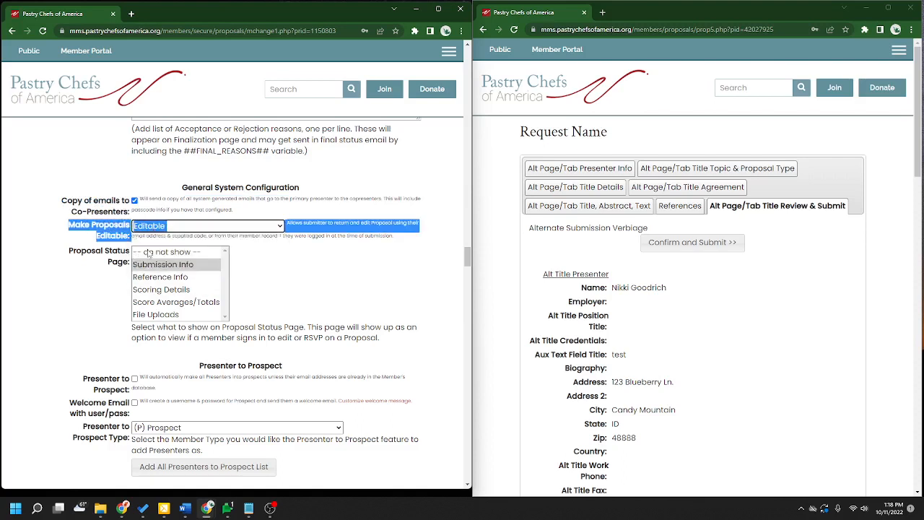
left_click(323, 277)
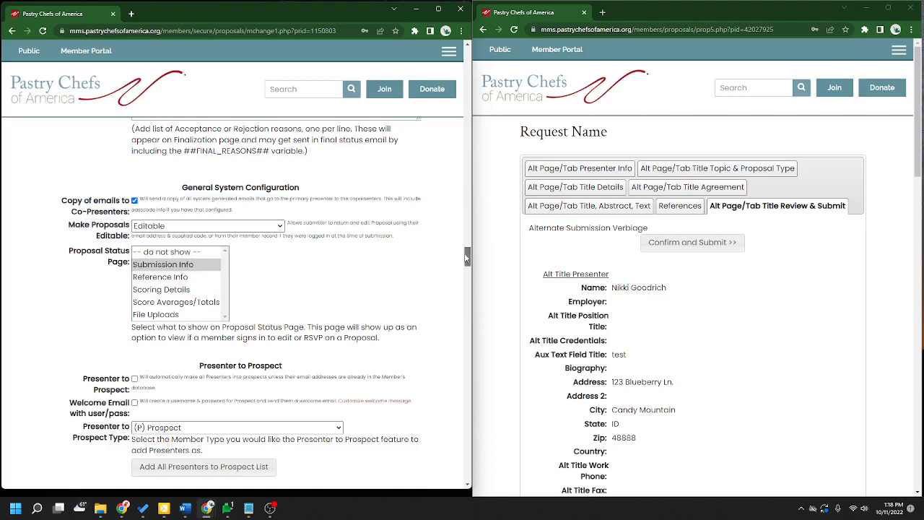
- Review the Include Passcode setting on the configuration page
left_click_drag(467, 257, 469, 340)
scroll(200, 309, "up", 4)
left_click_drag(203, 316, 137, 304)
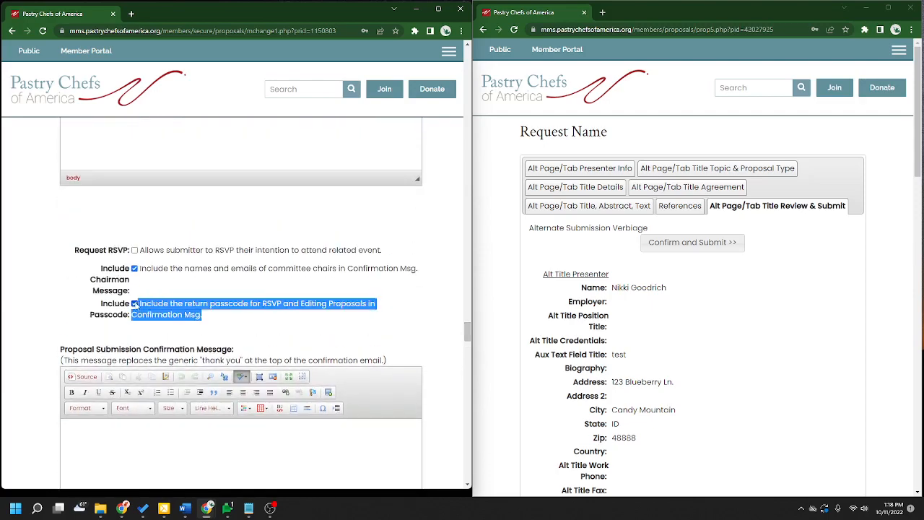
left_click(325, 309)
left_click_drag(467, 333, 467, 238)
scroll(439, 253, "down", 6)
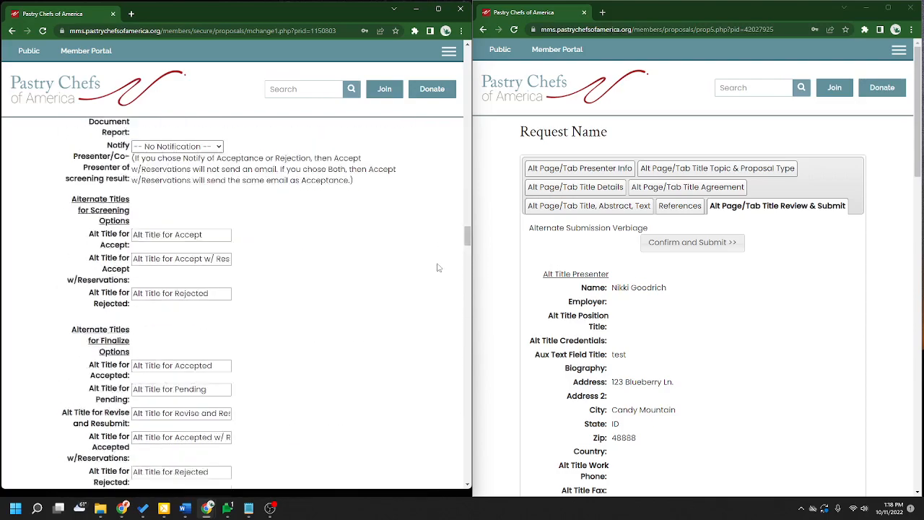
scroll(436, 269, "down", 2)
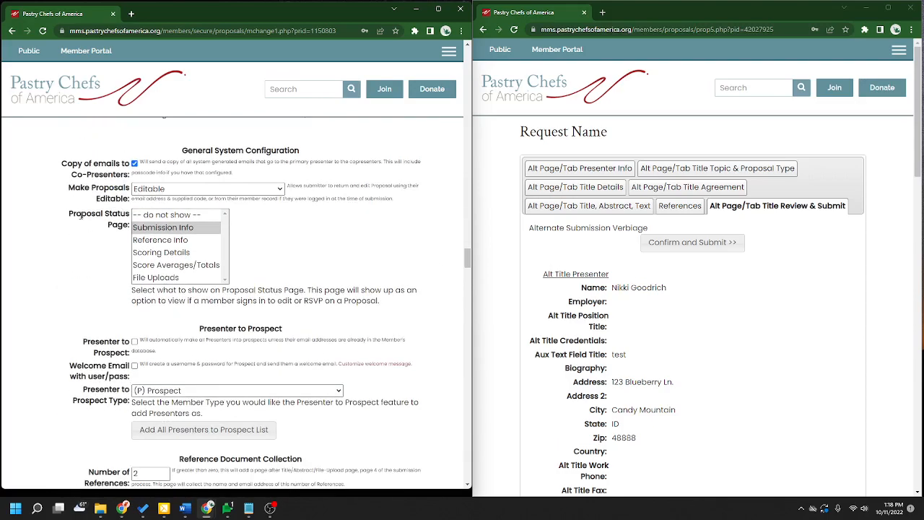
- Set the Proposal Status Page to Submission Info
left_click_drag(70, 218, 129, 225)
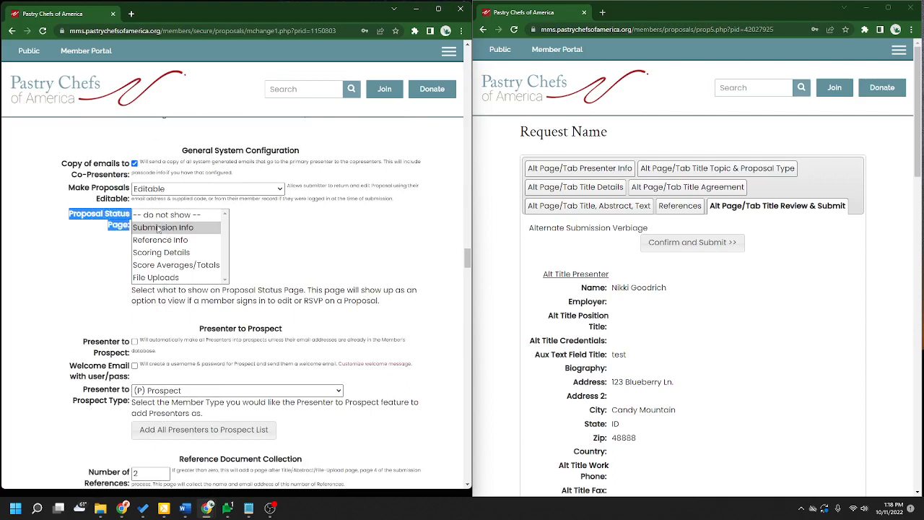
left_click(152, 229)
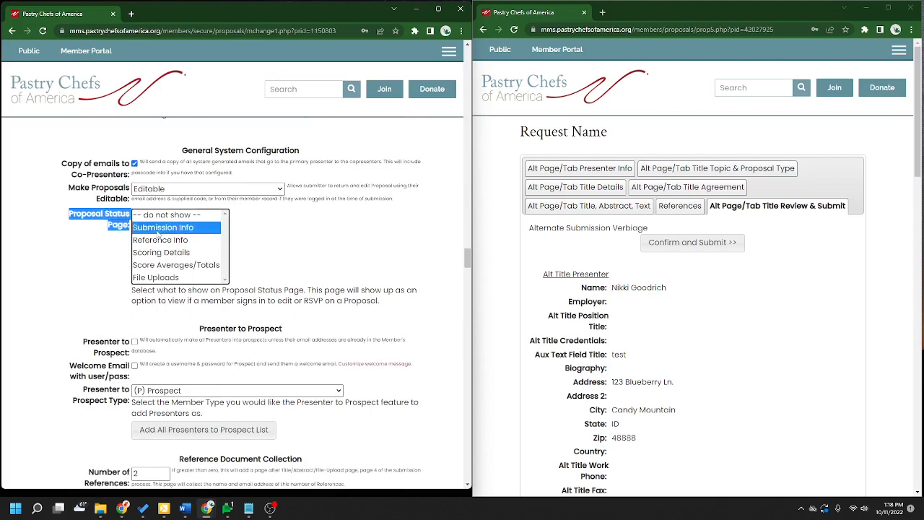
left_click(283, 237)
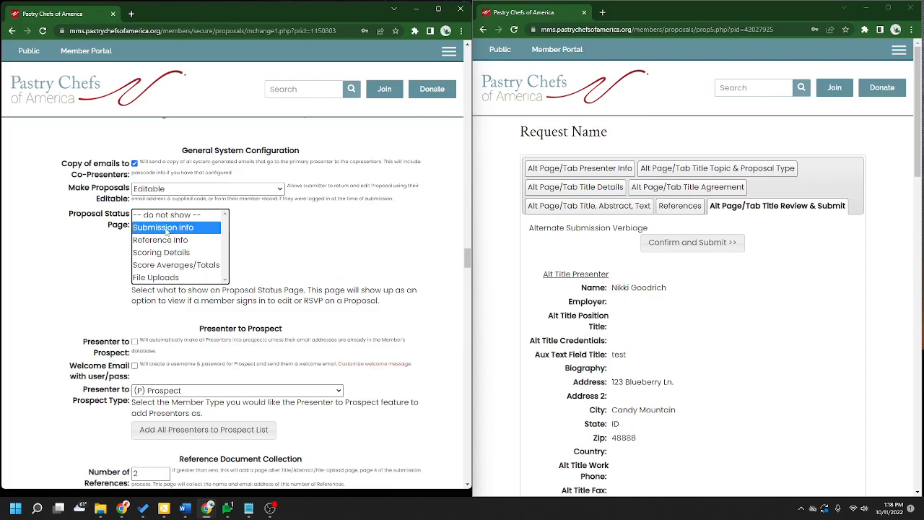
left_click(371, 238)
scroll(745, 278, "down", 4)
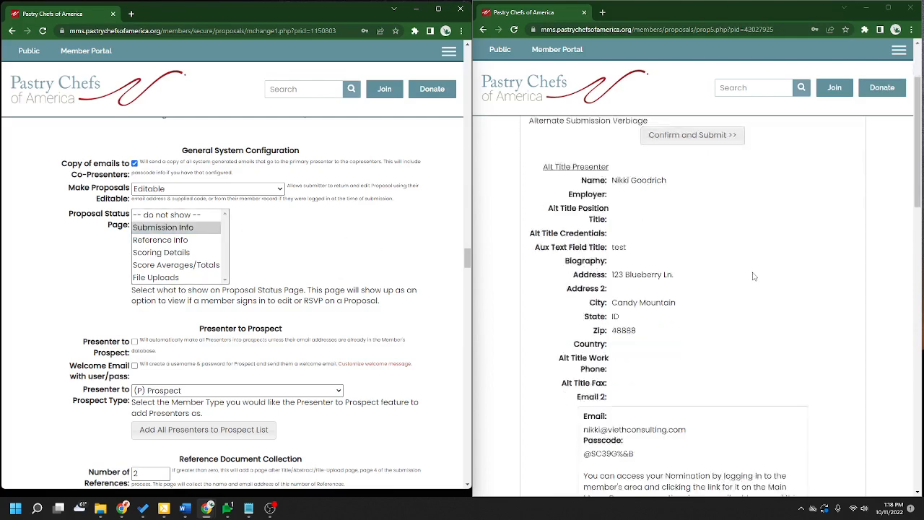
scroll(728, 371, "down", 2)
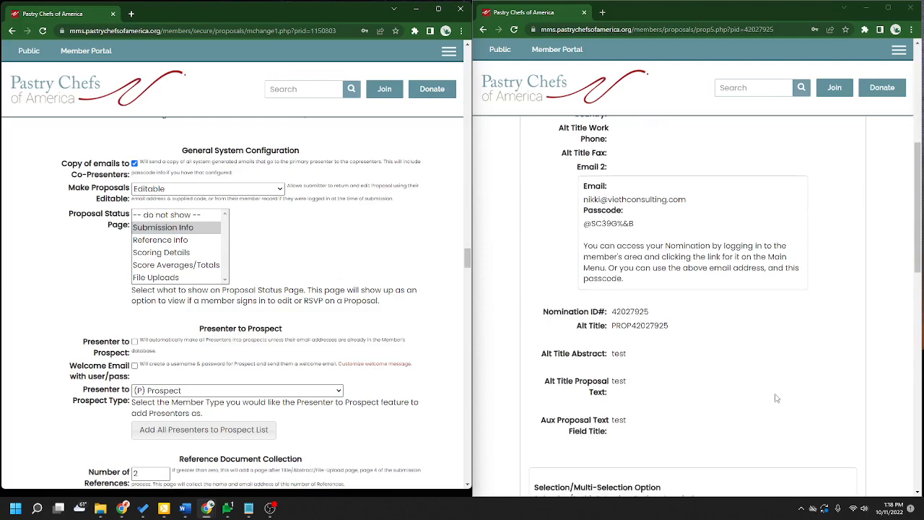
scroll(170, 269, "down", 2)
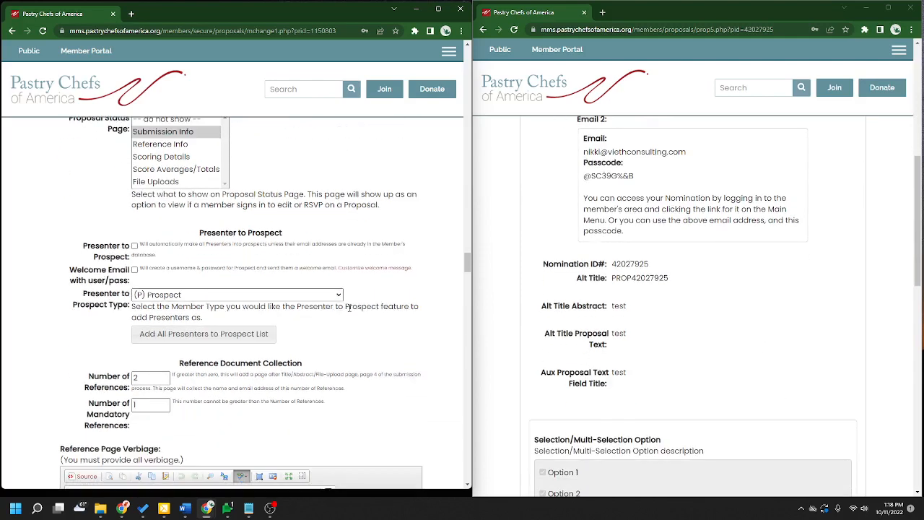
left_click_drag(200, 232, 294, 236)
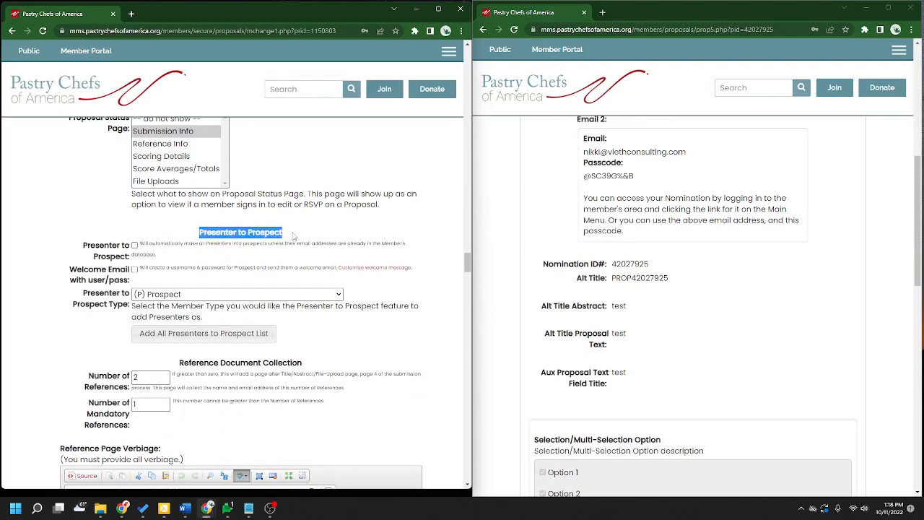
left_click(238, 233)
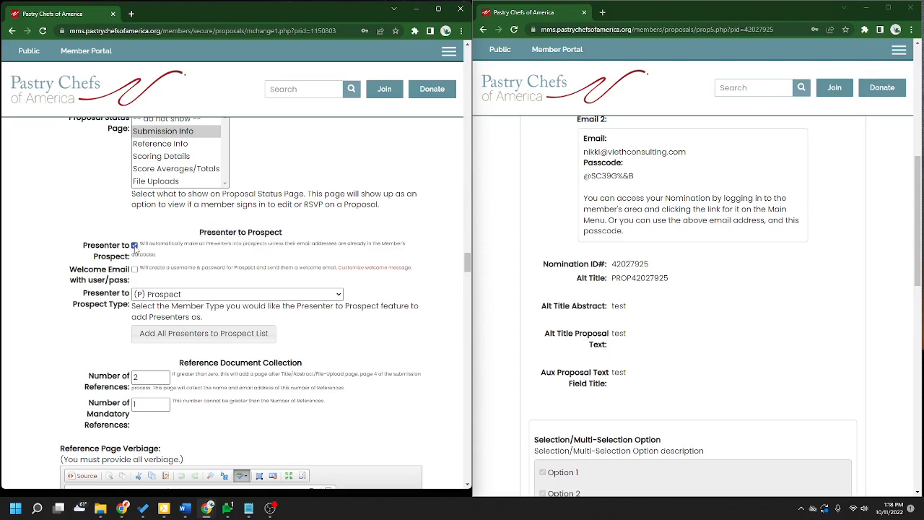
left_click(223, 294)
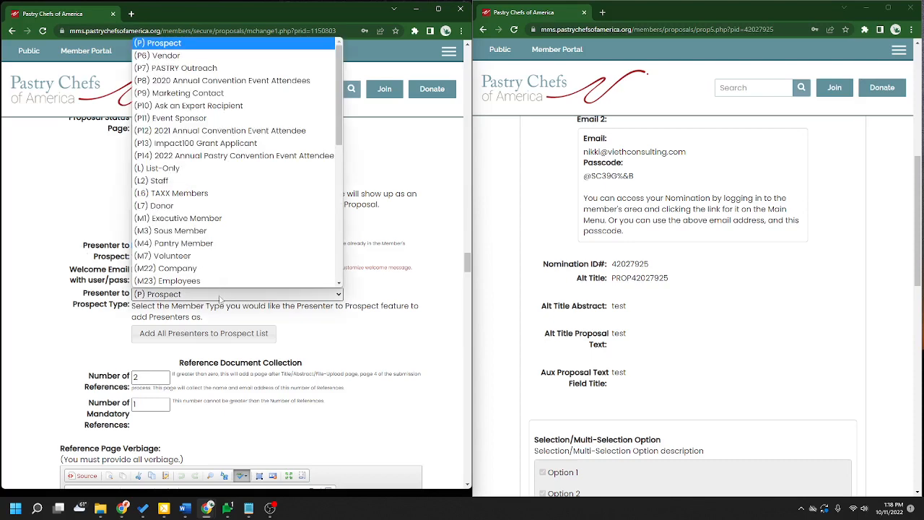
scroll(224, 137, "down", 3)
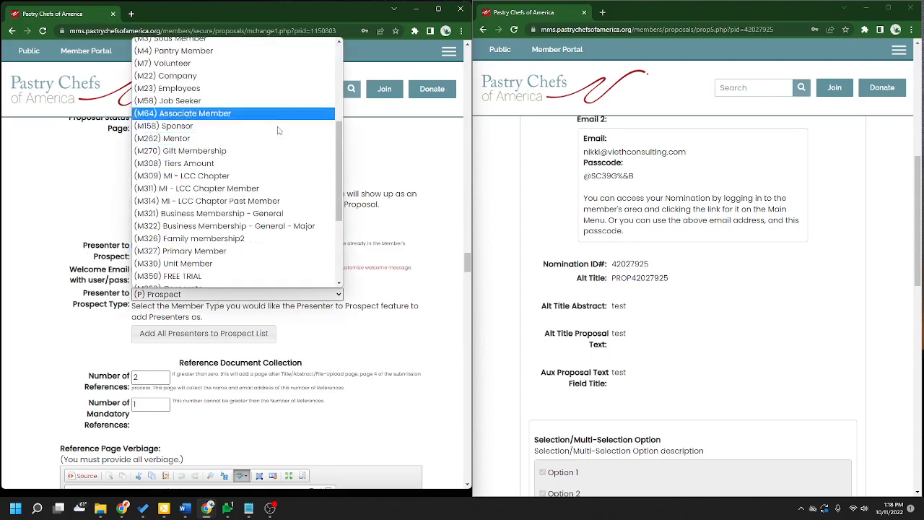
scroll(289, 217, "up", 3)
left_click(419, 175)
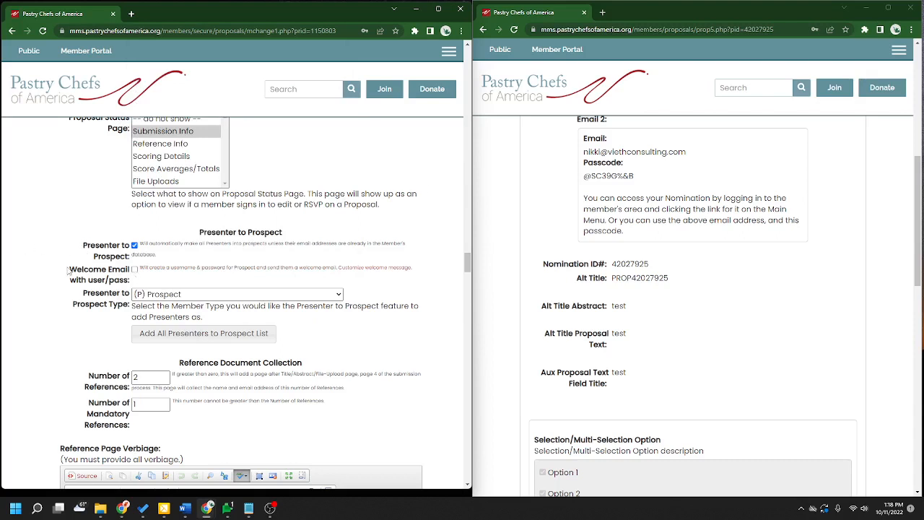
left_click_drag(70, 271, 137, 285)
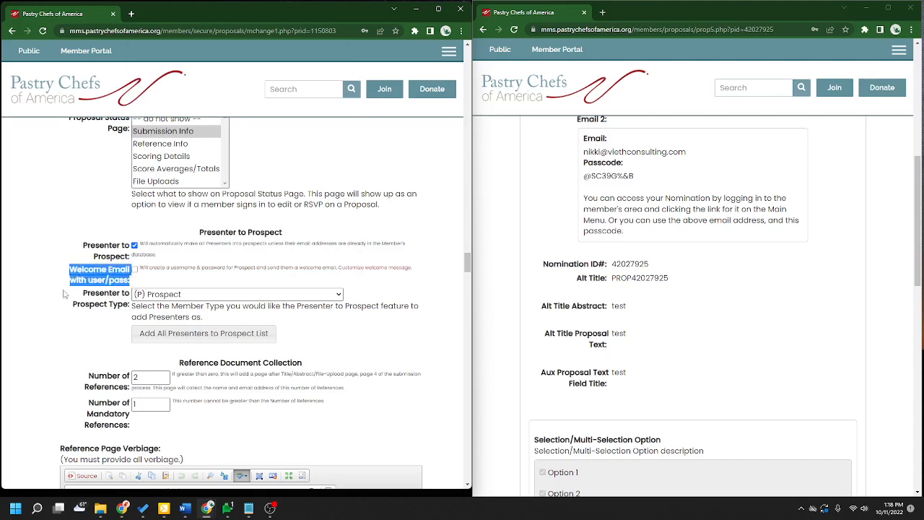
left_click(123, 281)
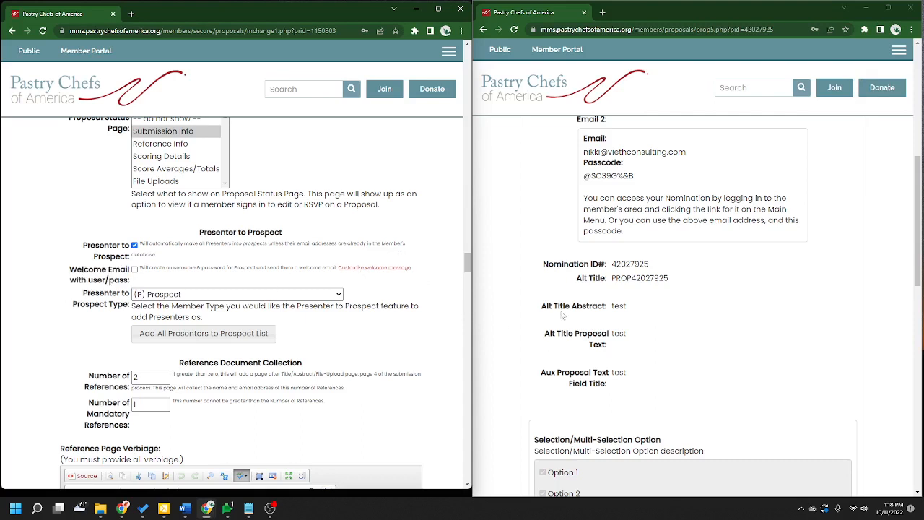
scroll(556, 321, "down", 2)
left_click(135, 245)
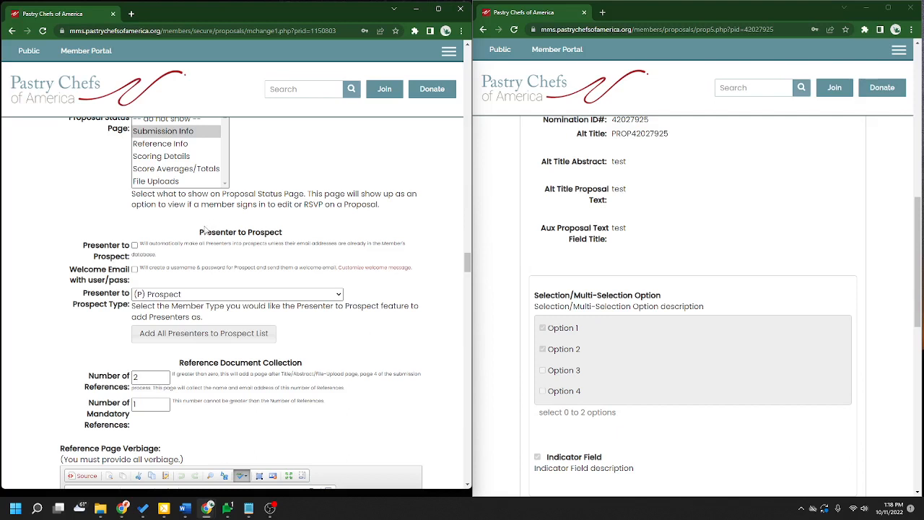
scroll(213, 258, "up", 1)
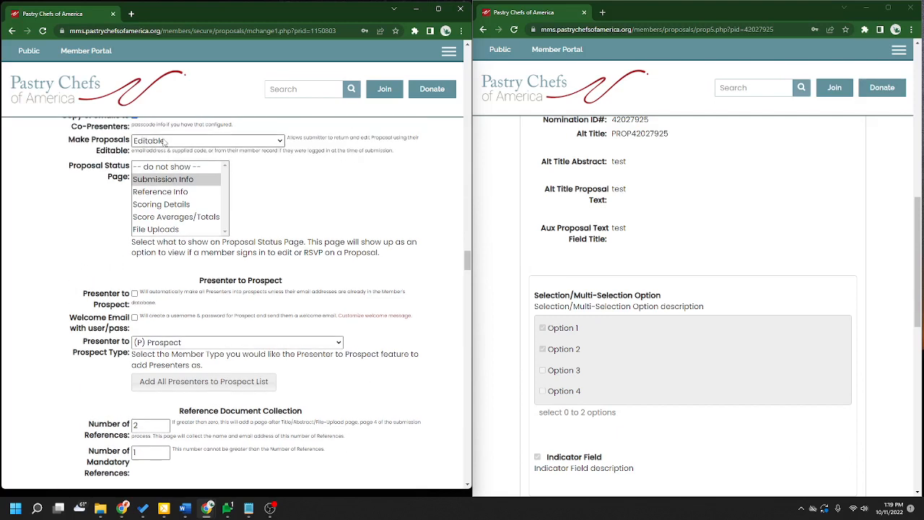
scroll(367, 268, "down", 3)
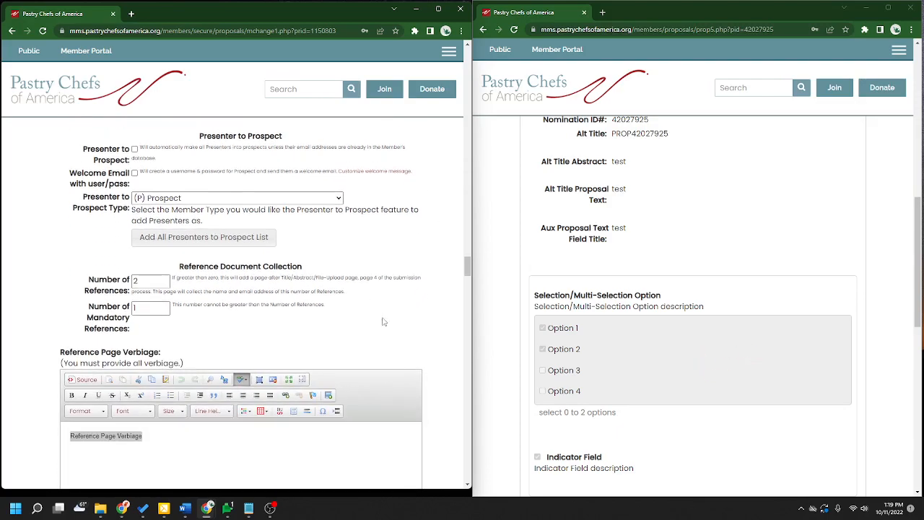
scroll(395, 318, "up", 15)
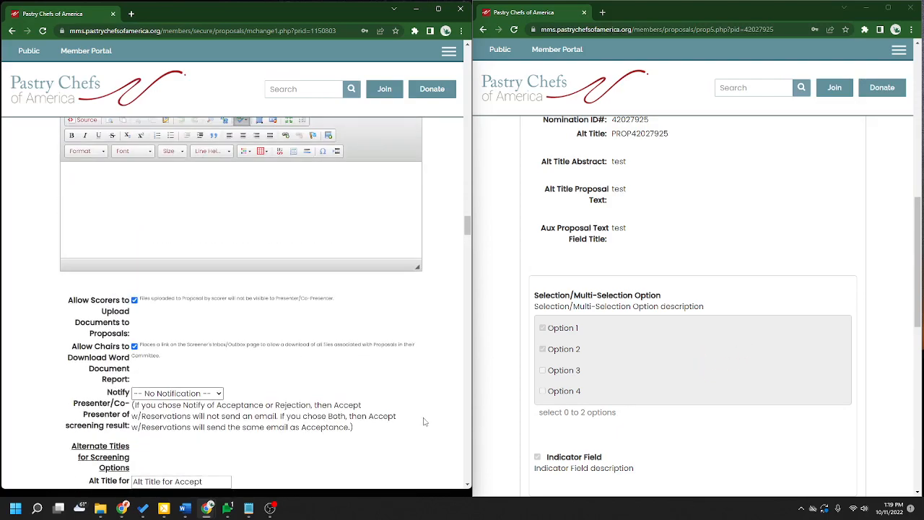
scroll(424, 422, "up", 10)
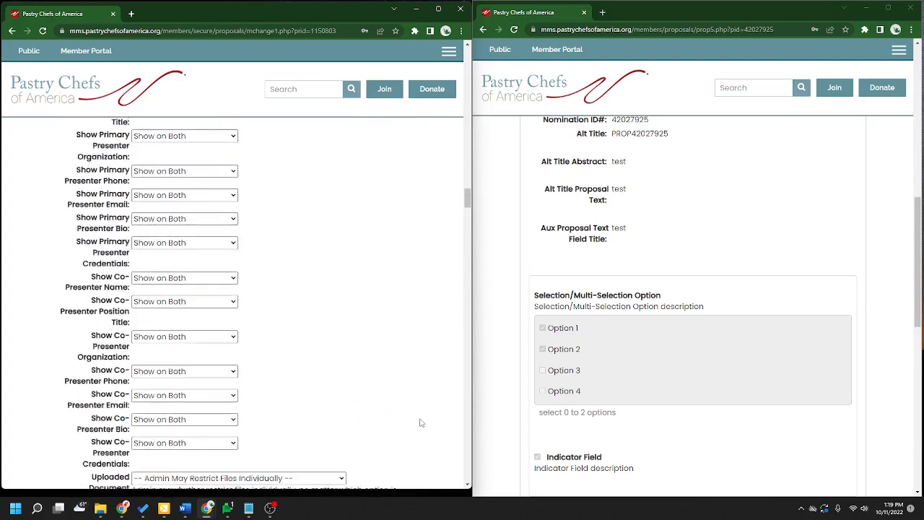
scroll(419, 421, "up", 3)
scroll(431, 402, "down", 2)
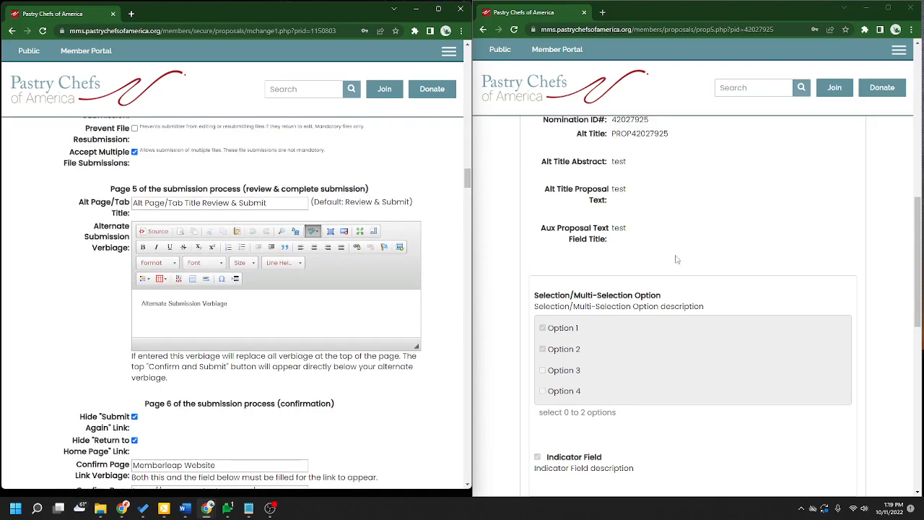
scroll(707, 308, "down", 1)
scroll(707, 308, "up", 10)
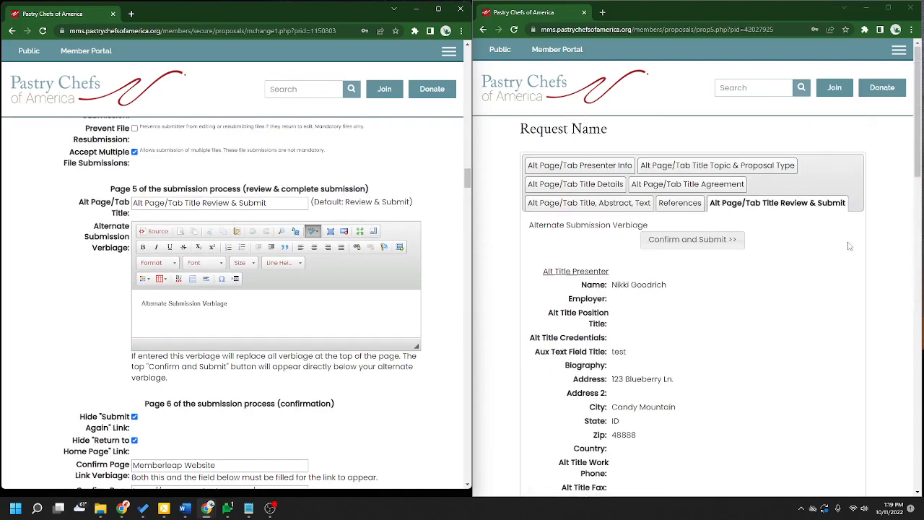
scroll(722, 373, "down", 1)
scroll(577, 181, "down", 5)
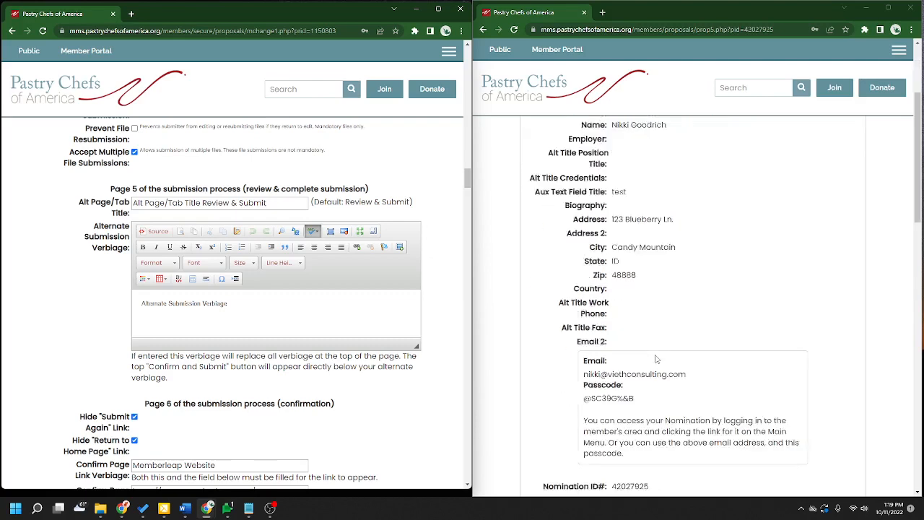
scroll(713, 286, "up", 1)
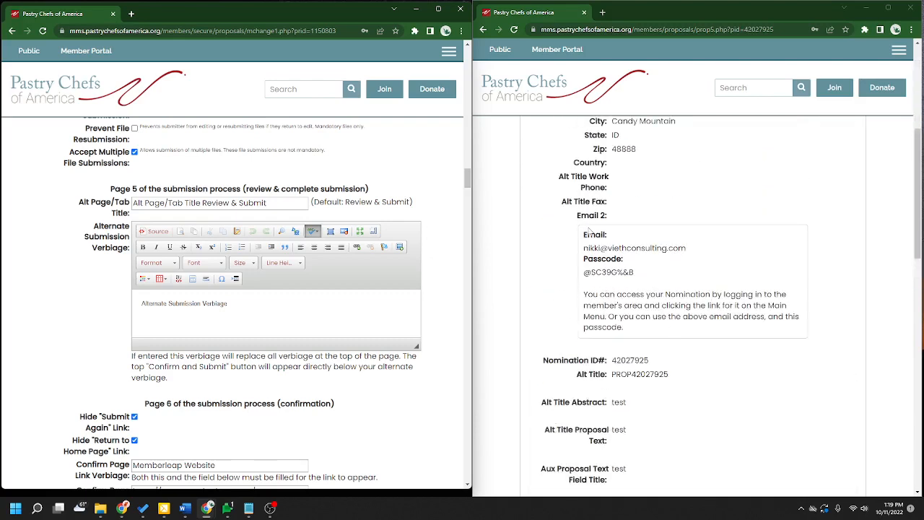
left_click_drag(585, 236, 644, 284)
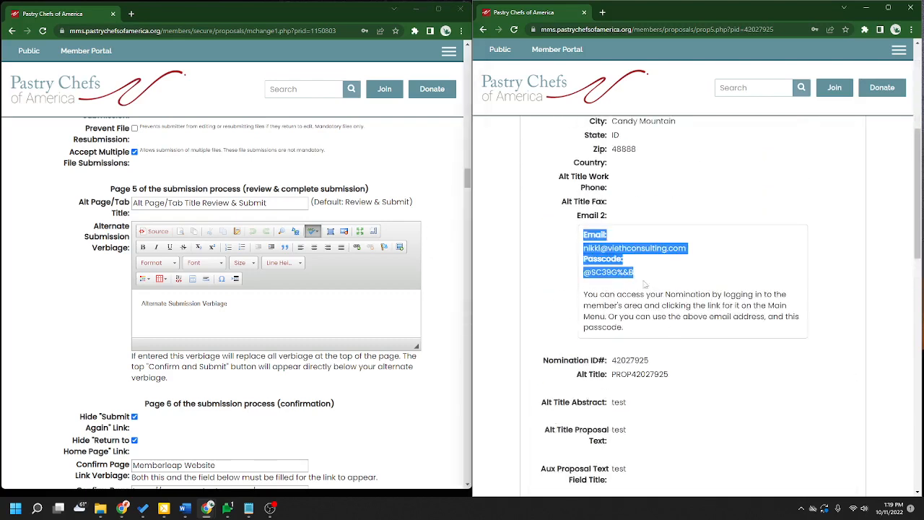
left_click(592, 243)
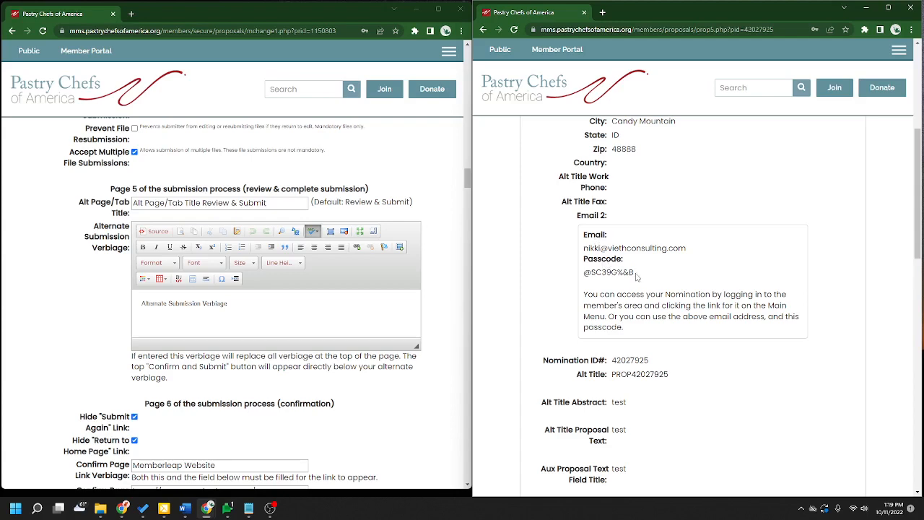
left_click_drag(636, 273, 584, 274)
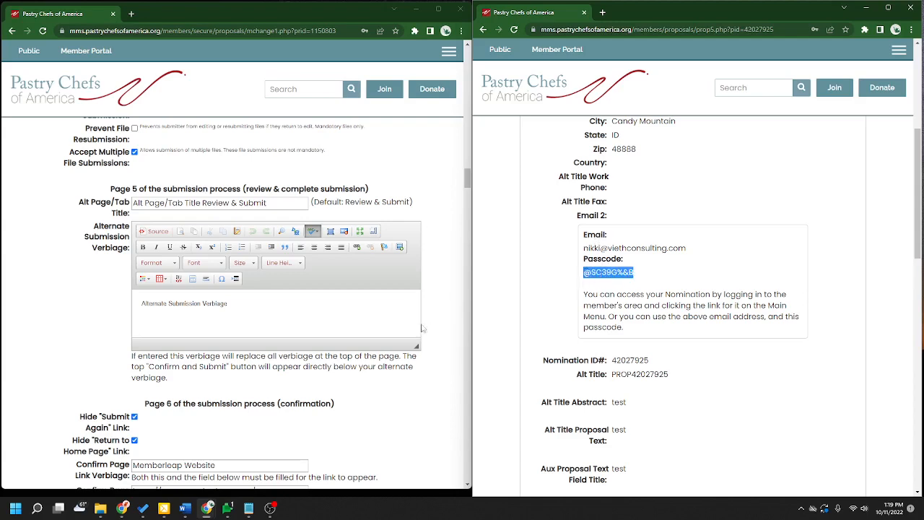
left_click(819, 330)
scroll(816, 332, "up", 5)
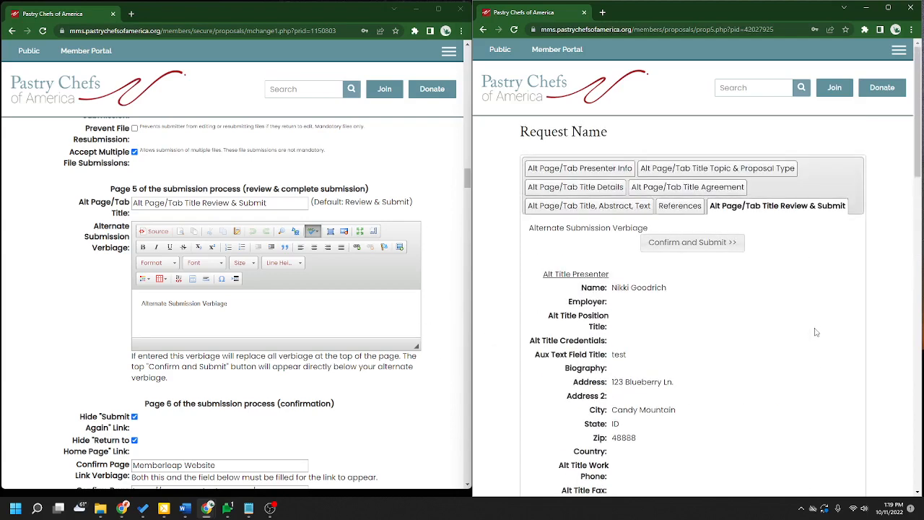
left_click_drag(243, 308, 142, 304)
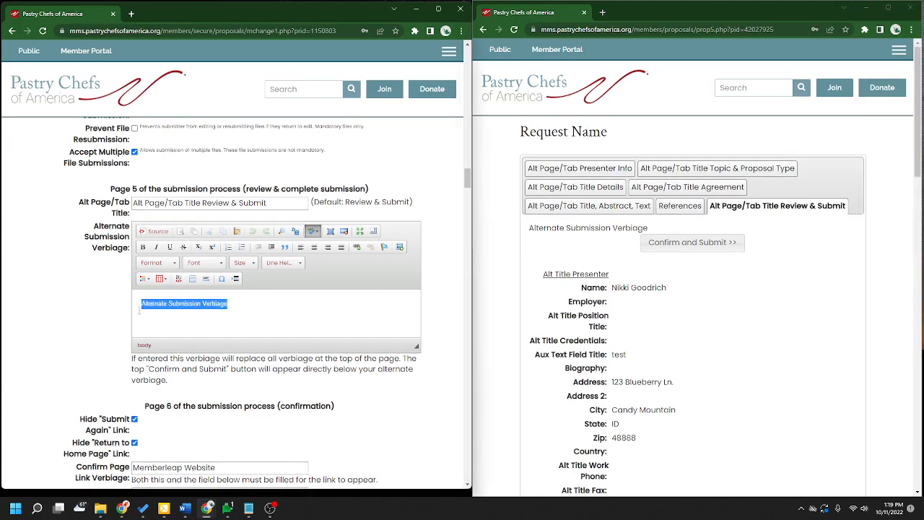
left_click_drag(649, 229, 529, 230)
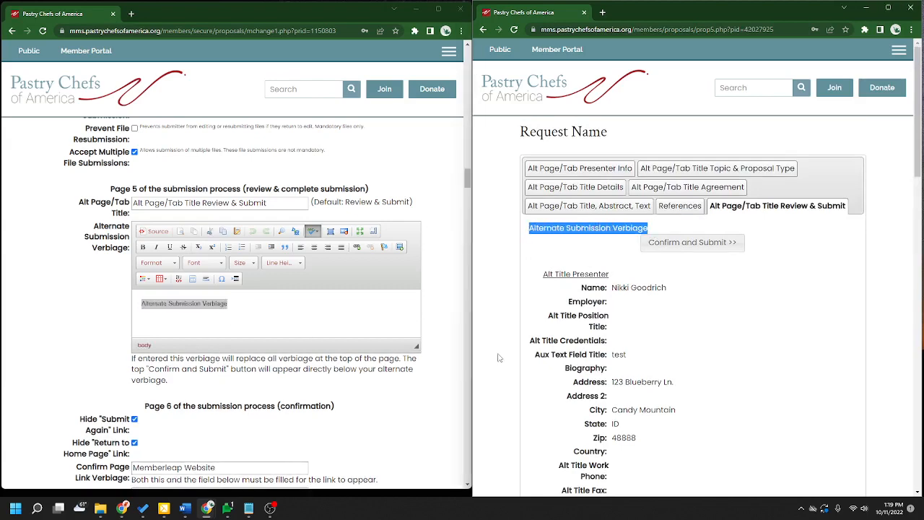
scroll(666, 426, "down", 1)
scroll(685, 395, "down", 10)
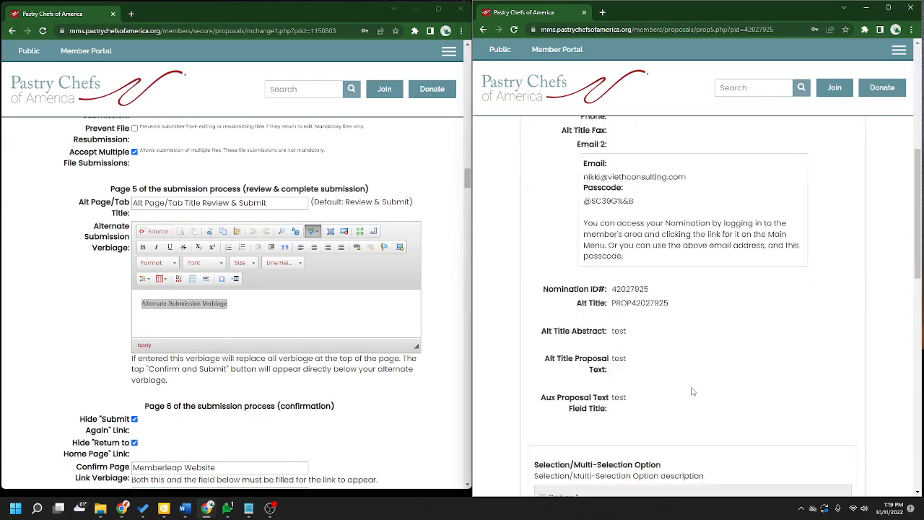
scroll(724, 392, "up", 4)
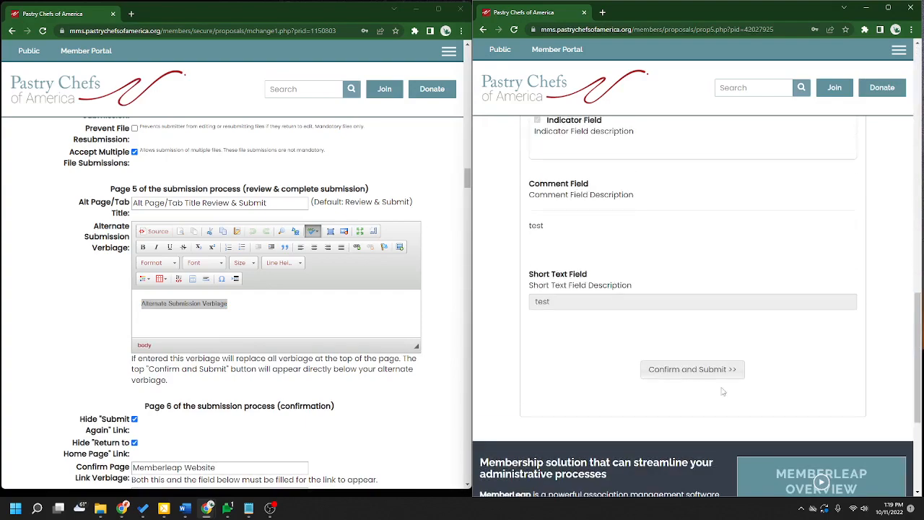
scroll(415, 457, "down", 4)
- Submit the test nomination and uncheck Hide "Submit Again" Link
left_click(692, 369)
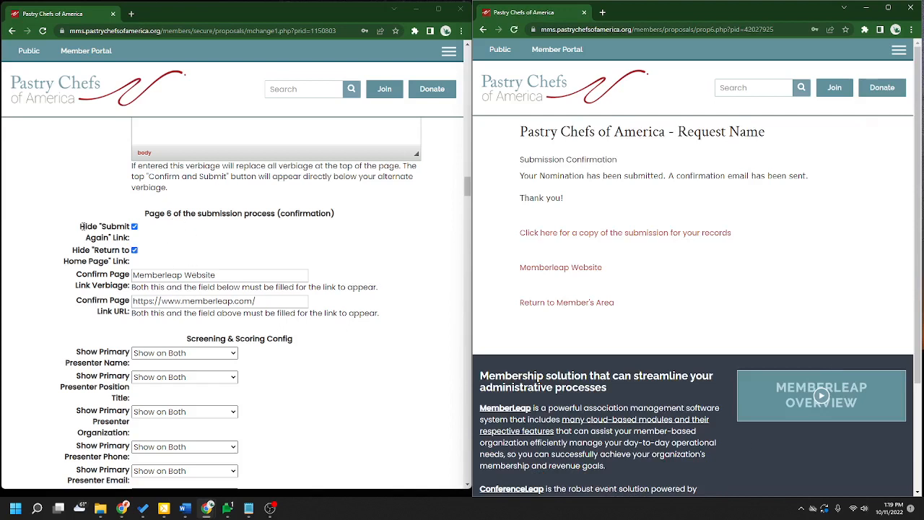
left_click_drag(80, 227, 130, 228)
left_click(127, 230)
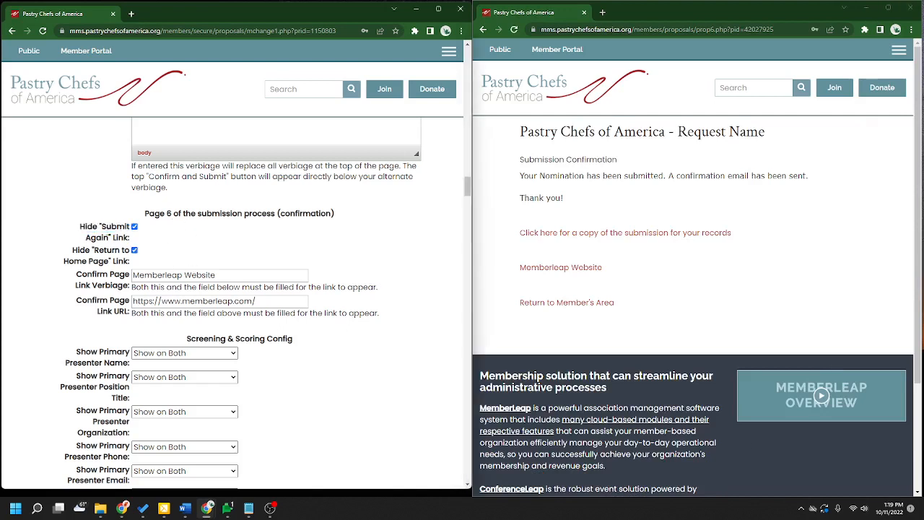
left_click(134, 227)
- Save the request settings with Continue
left_click_drag(468, 187, 416, 424)
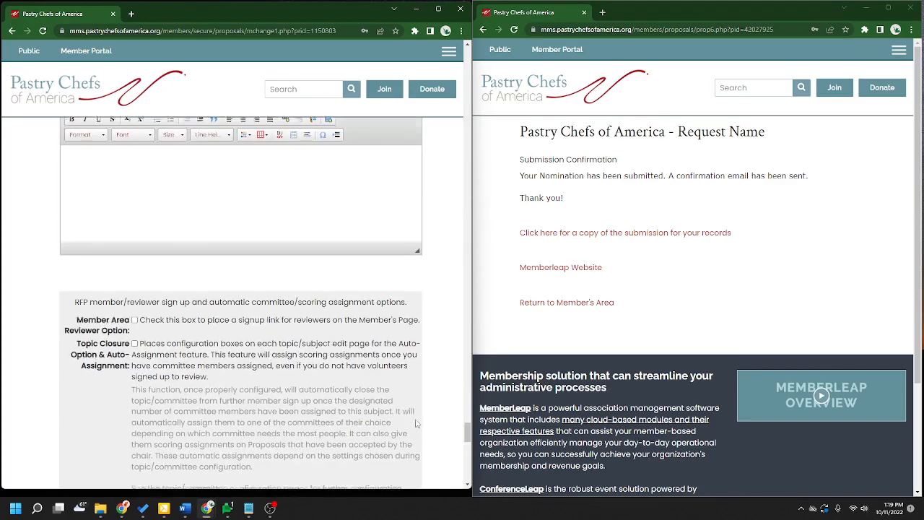
scroll(415, 424, "down", 10)
scroll(280, 264, "up", 2)
left_click(173, 259)
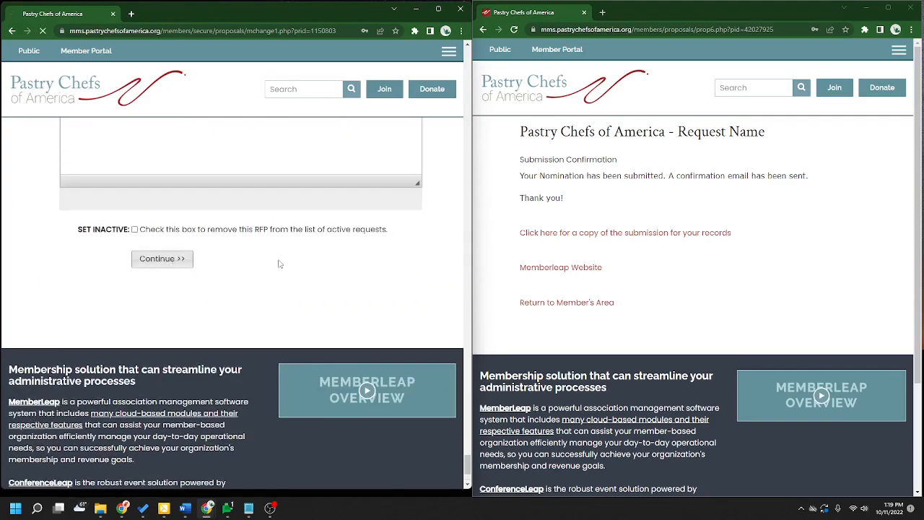
- Reload the confirmation page, then reopen the Request Name request's settings down to Page 6
left_click(515, 32)
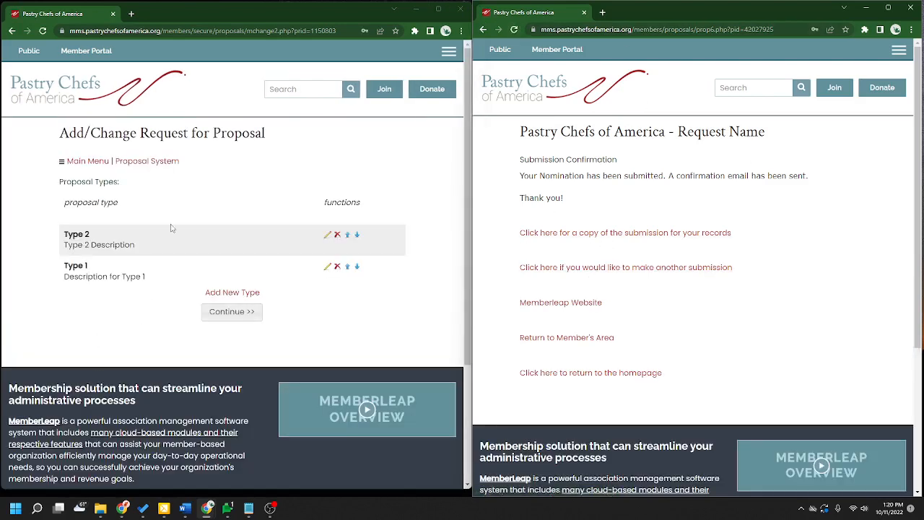
left_click(120, 162)
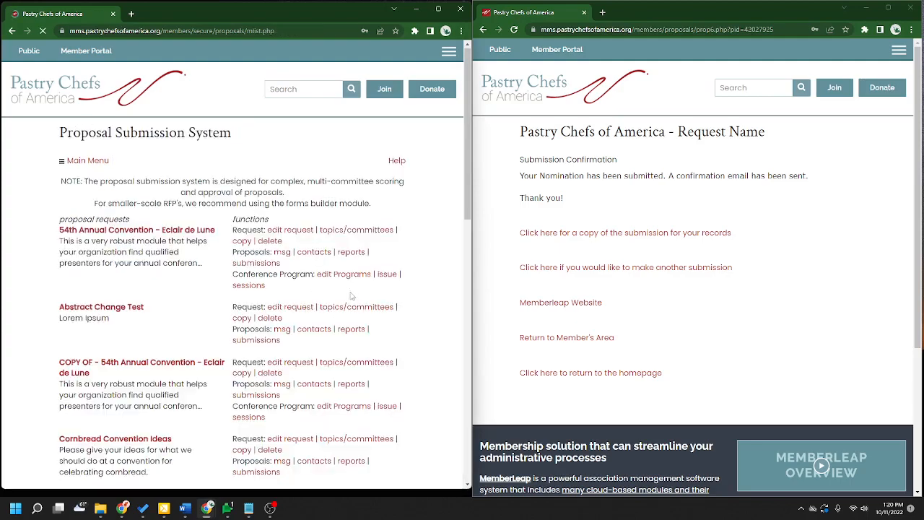
scroll(352, 296, "down", 3)
left_click(289, 313)
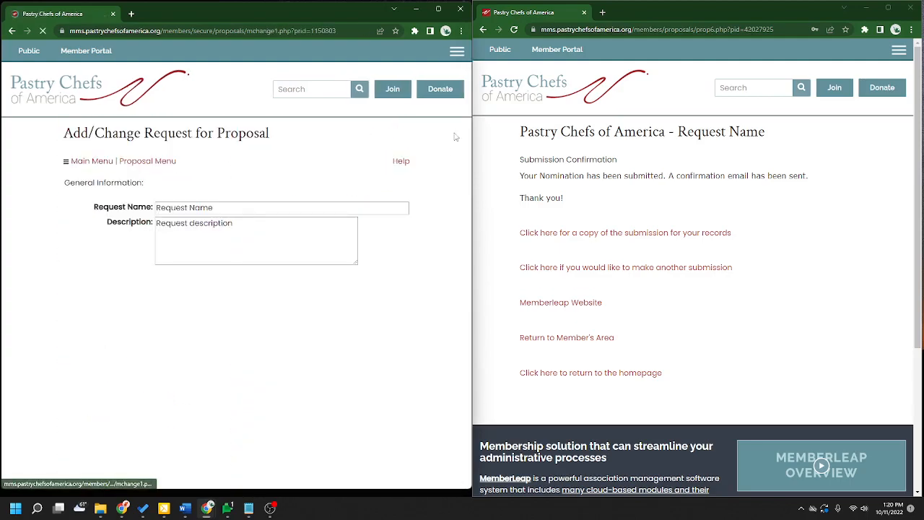
scroll(352, 369, "down", 15)
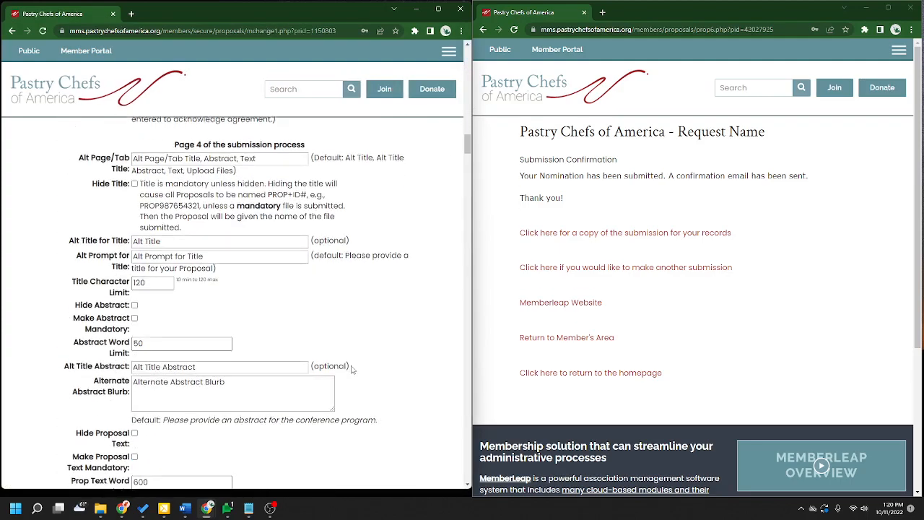
scroll(352, 369, "down", 9)
scroll(395, 385, "down", 1)
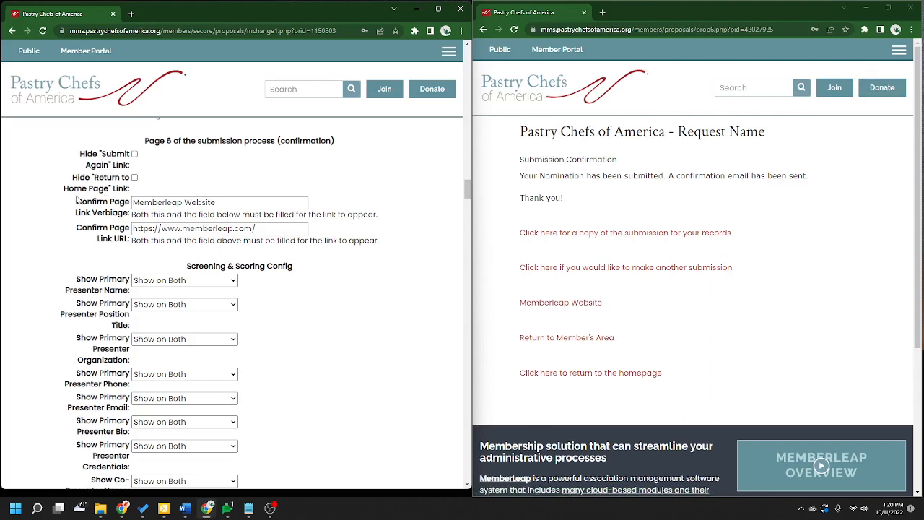
left_click_drag(76, 201, 130, 211)
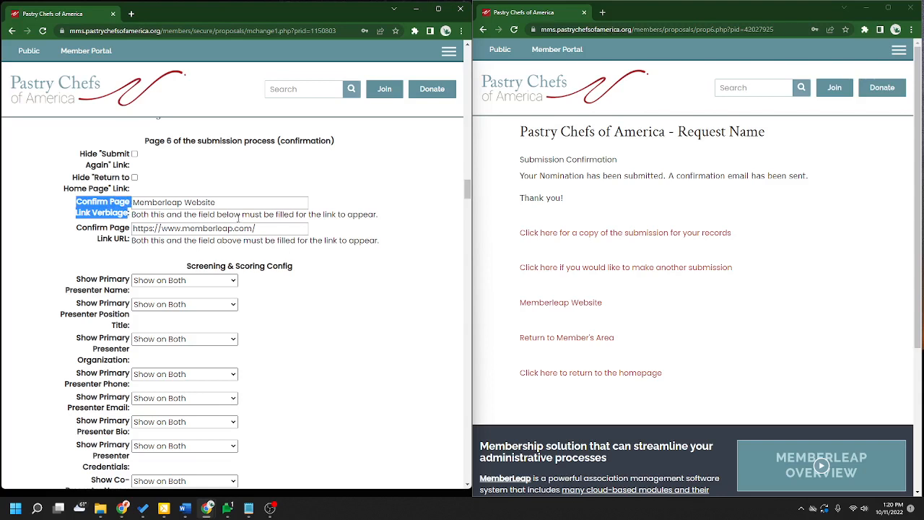
left_click_drag(222, 204, 130, 211)
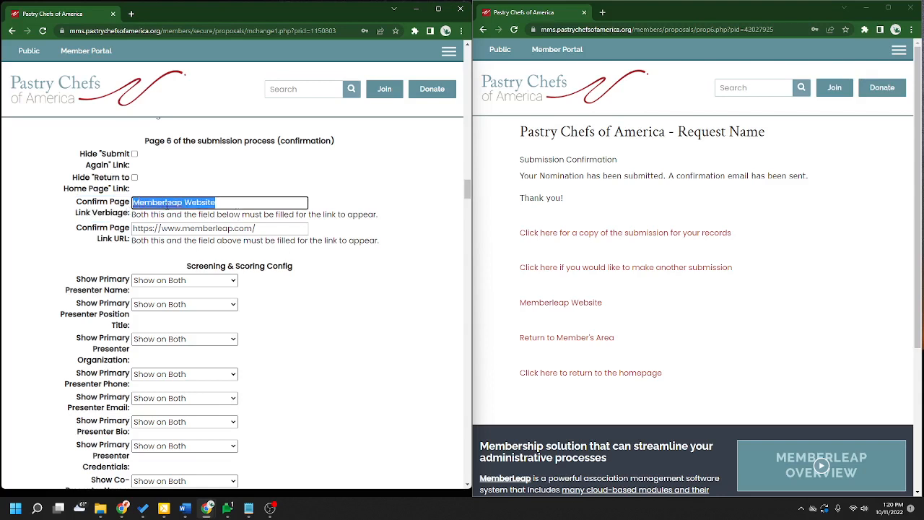
left_click(180, 203)
left_click_drag(147, 204, 231, 212)
left_click_drag(610, 311, 505, 311)
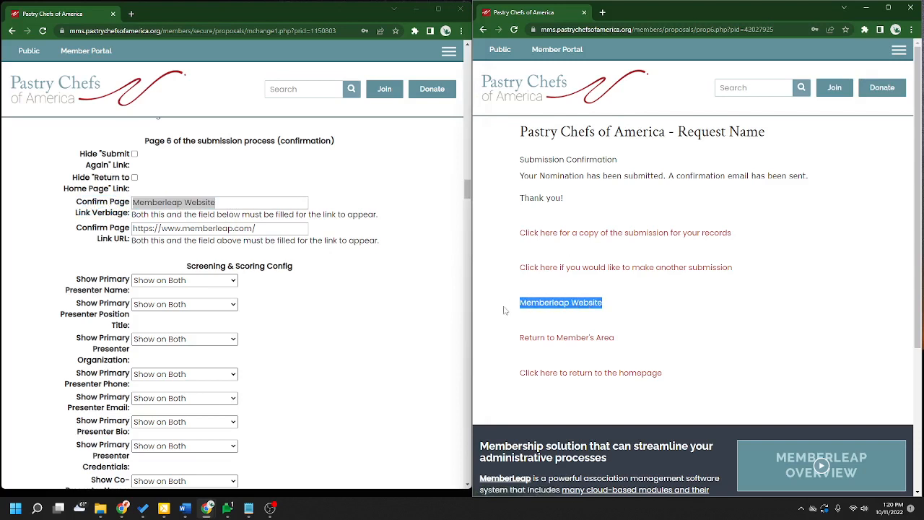
mouse_move(270, 236)
left_mouse_down()
mouse_move(157, 227)
mouse_move(255, 228)
left_mouse_up()
left_click(189, 228)
left_click(383, 260)
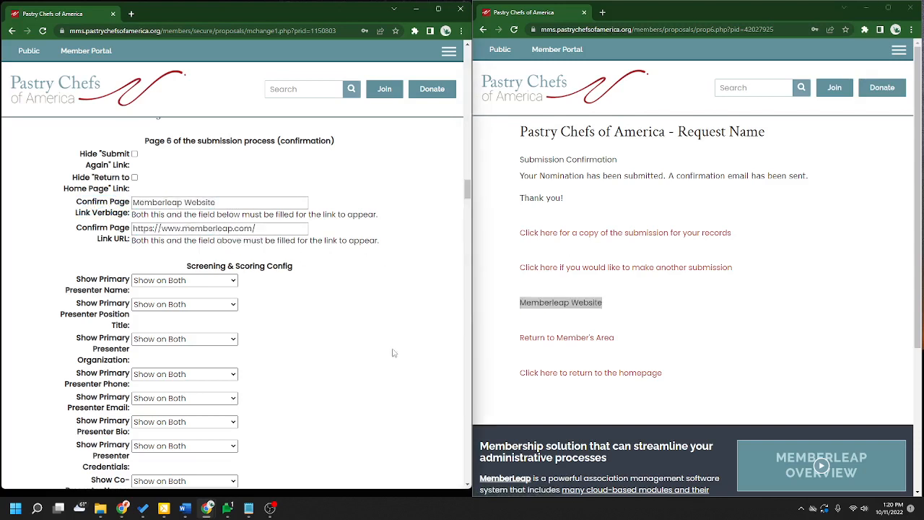
scroll(815, 325, "down", 2)
scroll(815, 325, "up", 1)
left_click(826, 320)
scroll(273, 317, "up", 1)
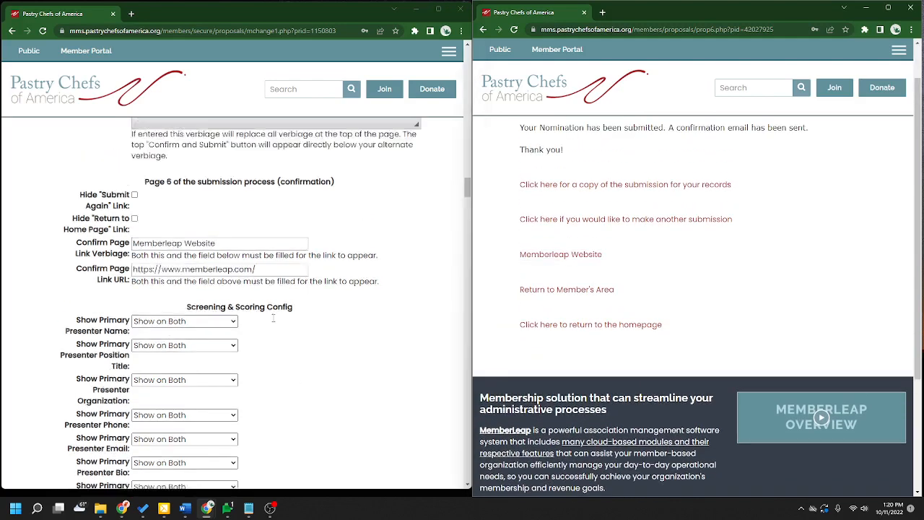
scroll(273, 318, "up", 3)
scroll(787, 321, "up", 1)
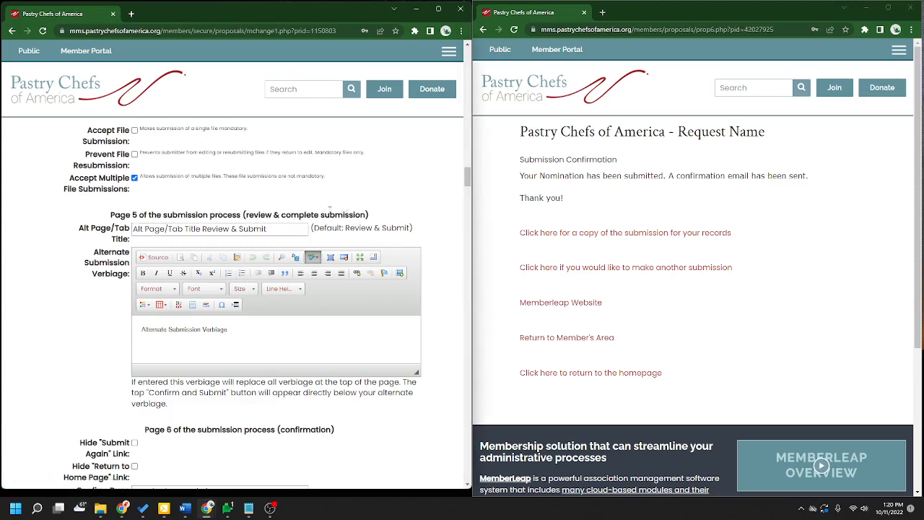
scroll(371, 225, "down", 5)
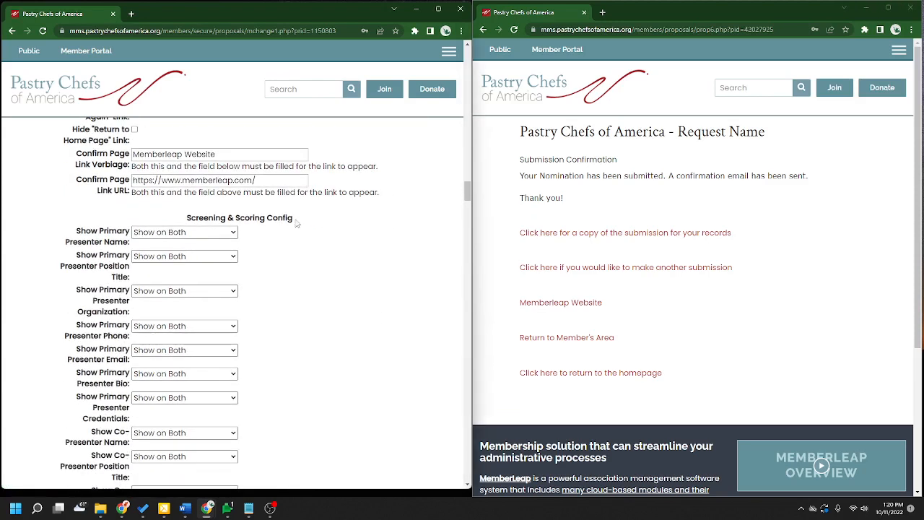
left_click_drag(296, 219, 186, 220)
left_click(332, 279)
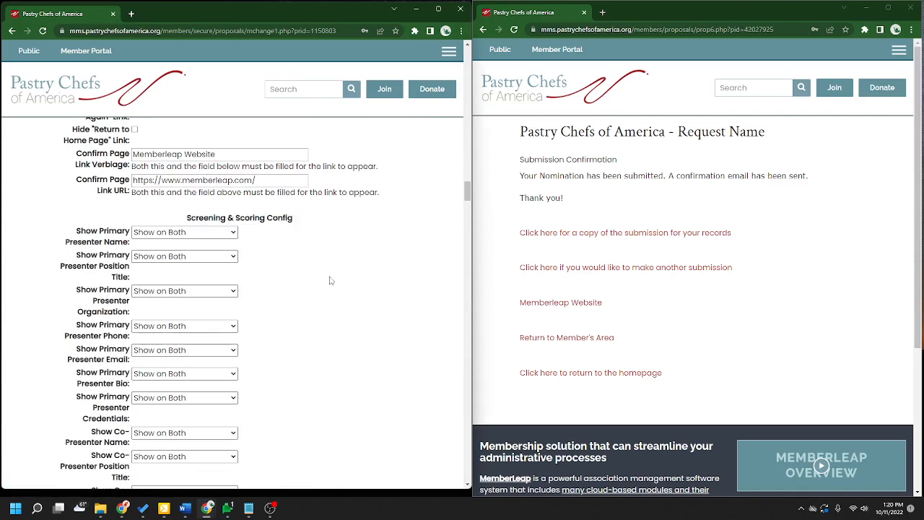